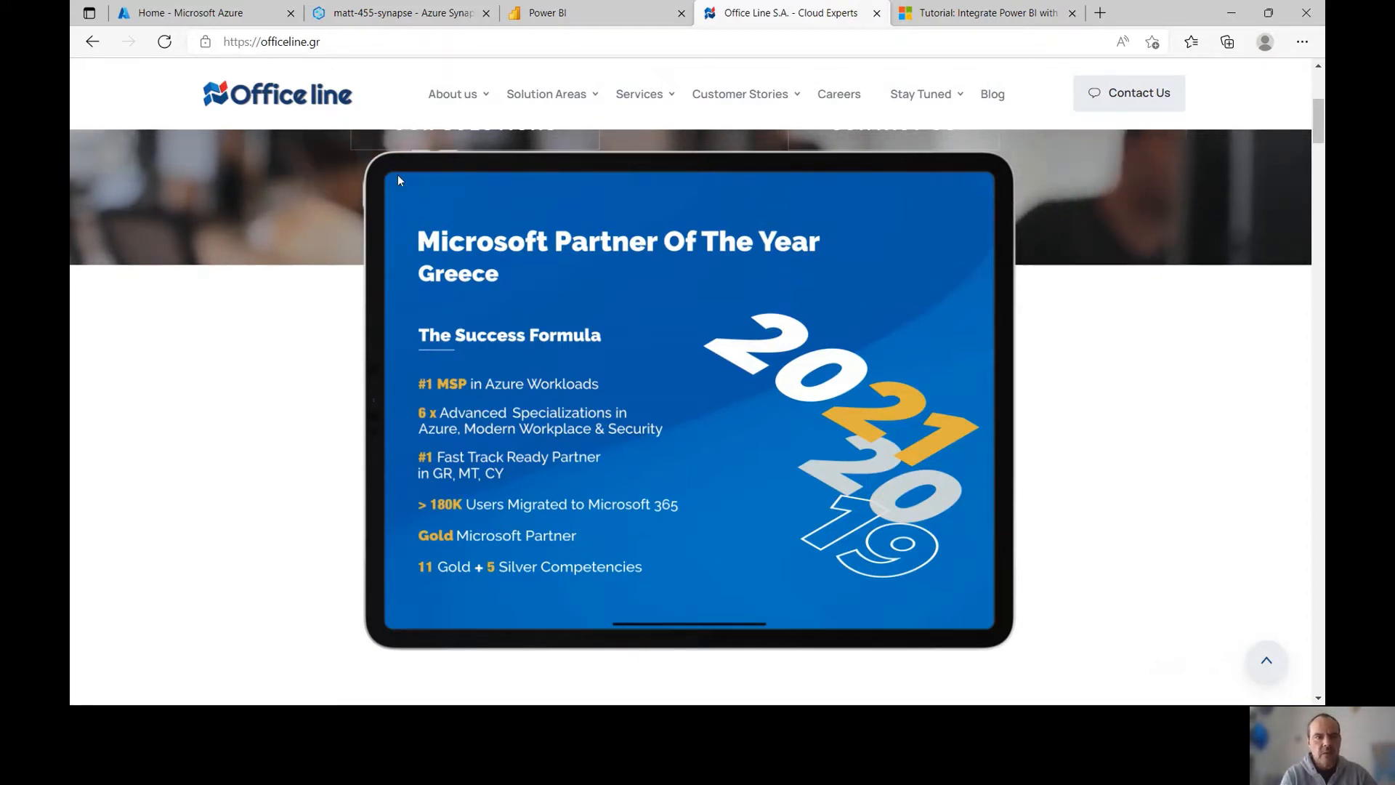
Switch Edge from the Office Line website to the matt-455-synapse Synapse workspace tab
{"action": "left_click", "coordinate": [349, 24]}
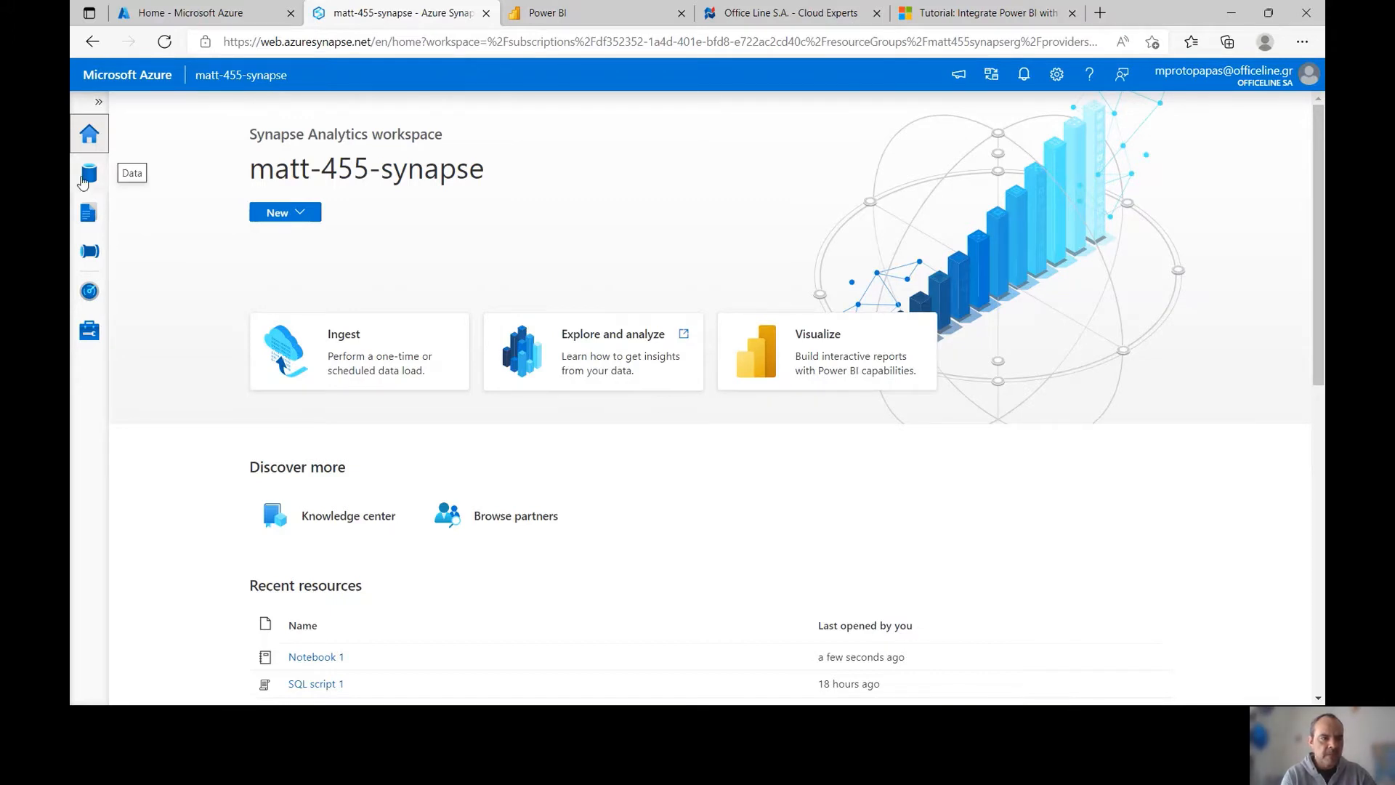
Browse the matt455-adl (Primary) test folder under Linked data, then go to the Develop hub
{"action": "left_click", "coordinate": [84, 180]}
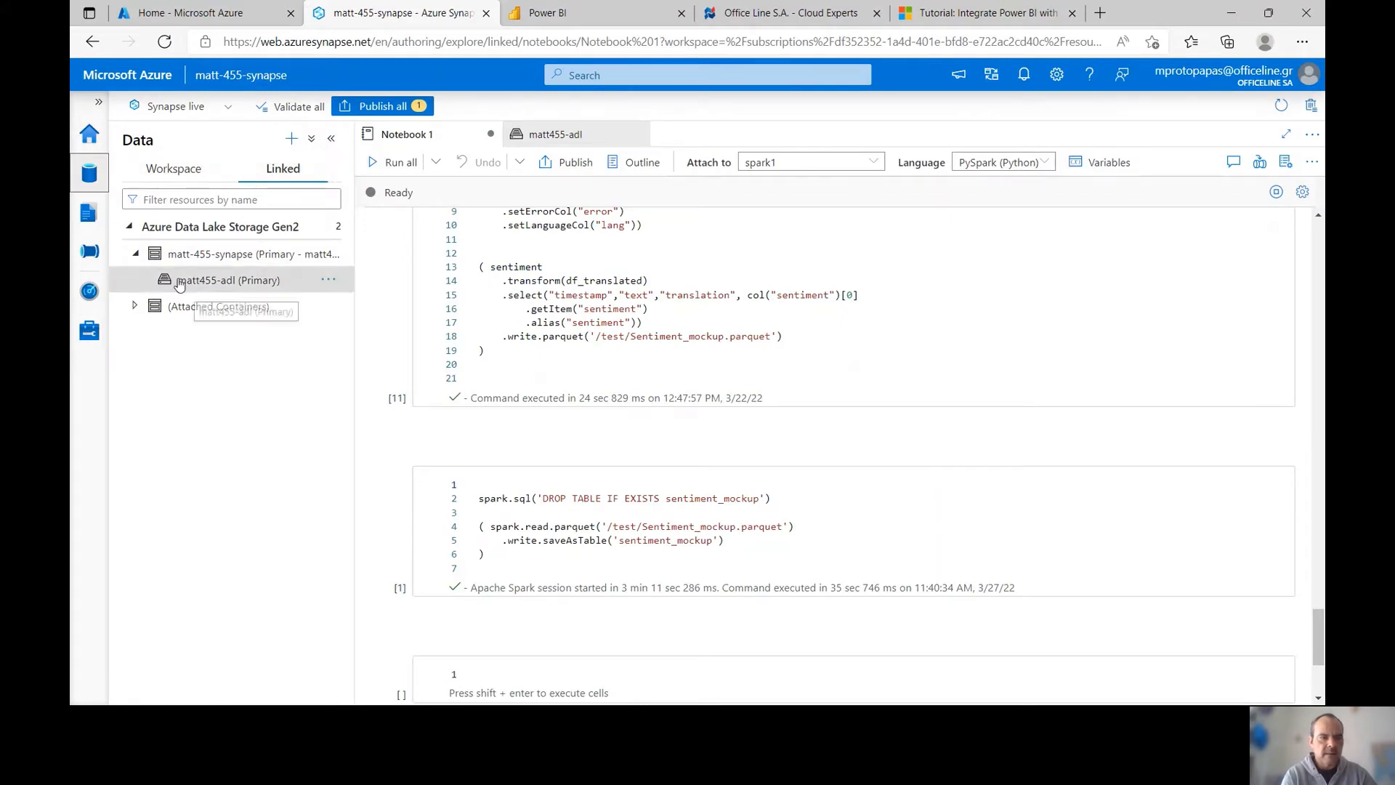
{"action": "left_click", "coordinate": [239, 285]}
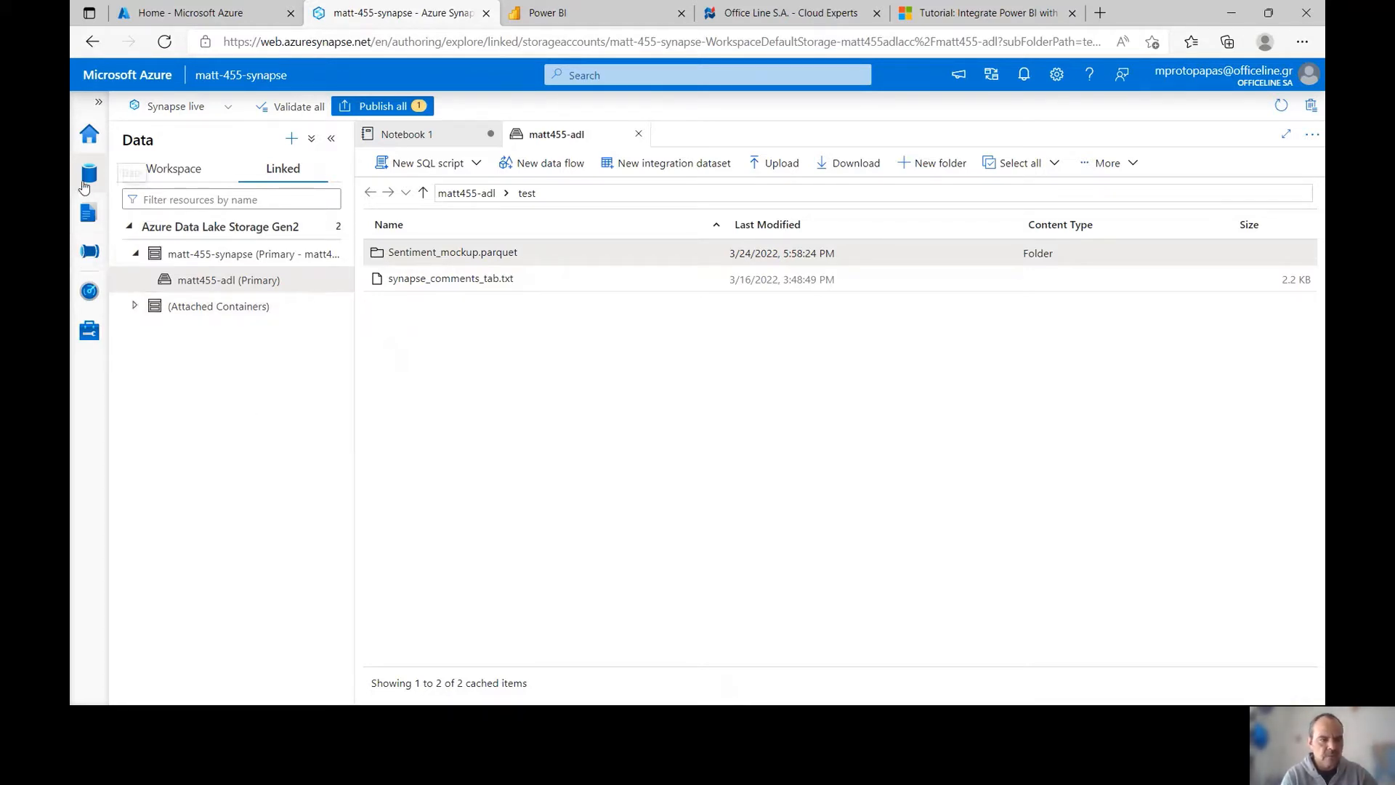
{"action": "left_click", "coordinate": [89, 212]}
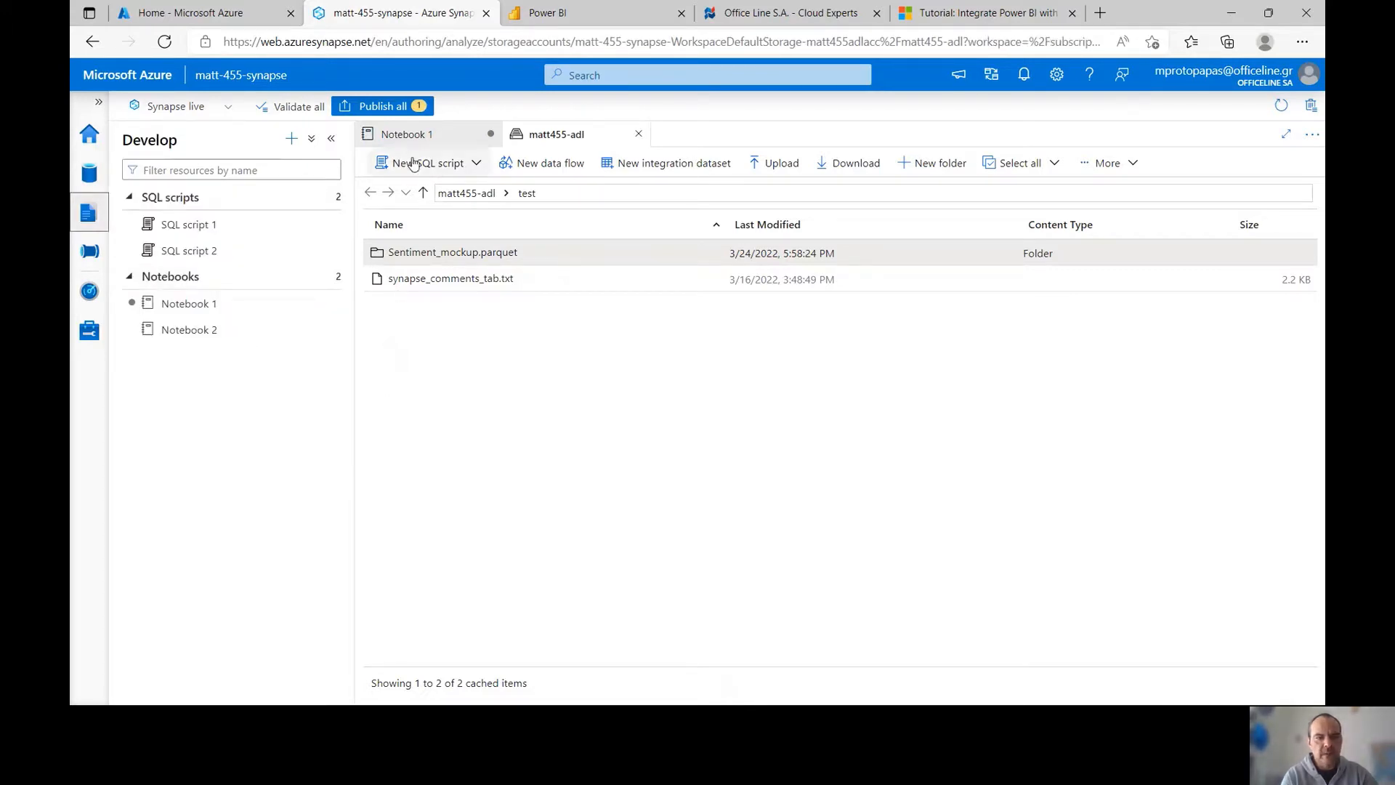
Review Notebook 1's saveAsTable code that writes the sentiment_mockup table
{"action": "left_click", "coordinate": [213, 313]}
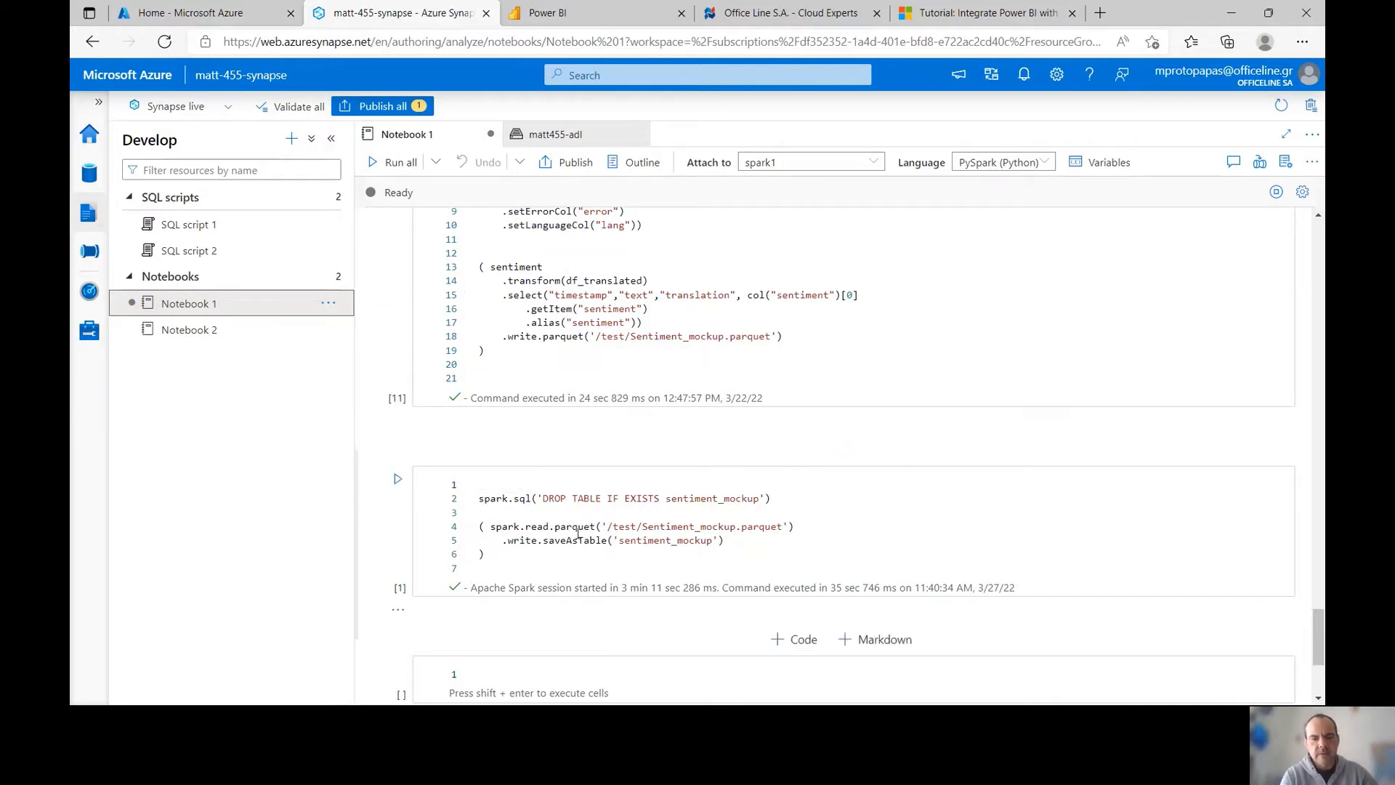
{"action": "left_click_drag", "start_coordinate": [493, 526], "coordinate": [737, 556]}
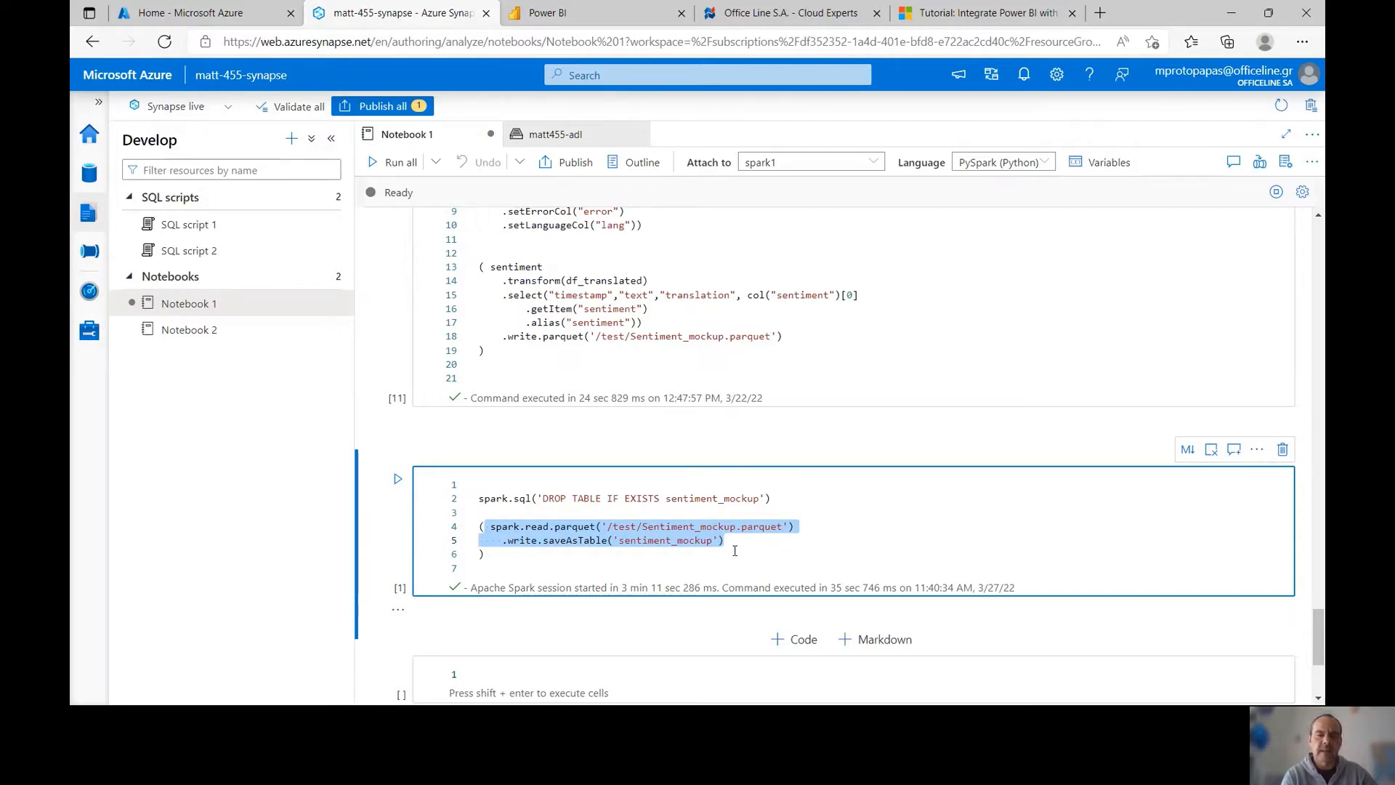
{"action": "left_click", "coordinate": [782, 505]}
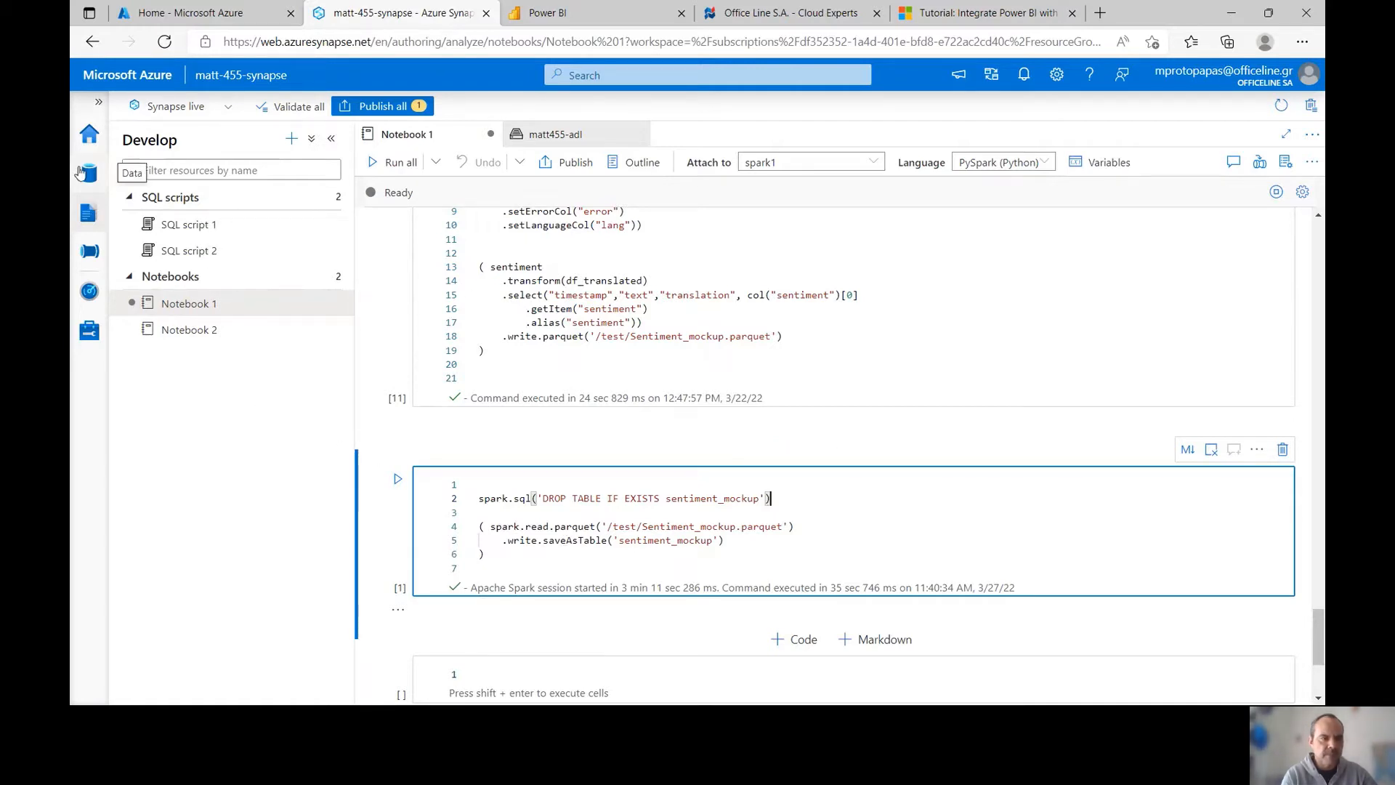
Locate sentiment_mockup under the default lake database's Tables, then bring Power BI Desktop forward
{"action": "left_click", "coordinate": [89, 173]}
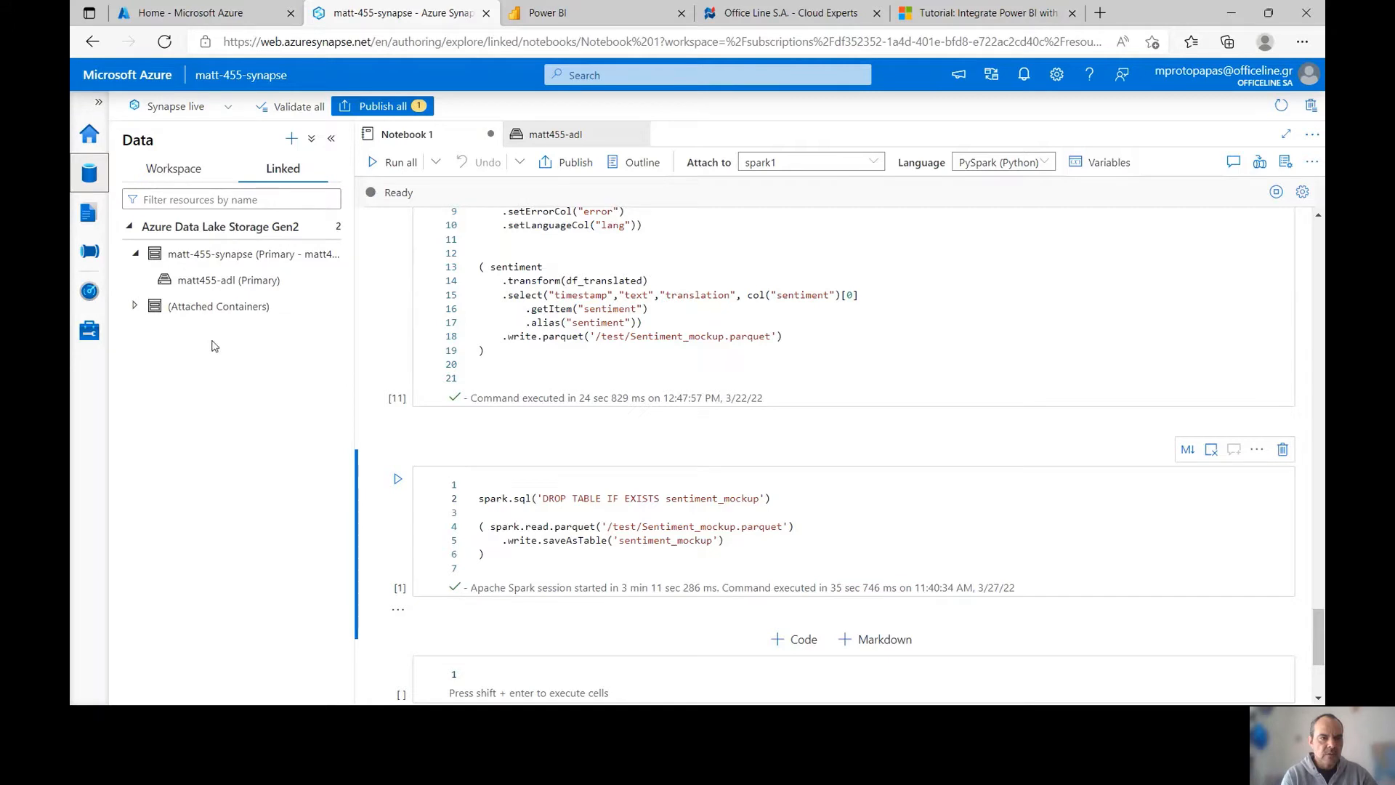
{"action": "left_click", "coordinate": [159, 169]}
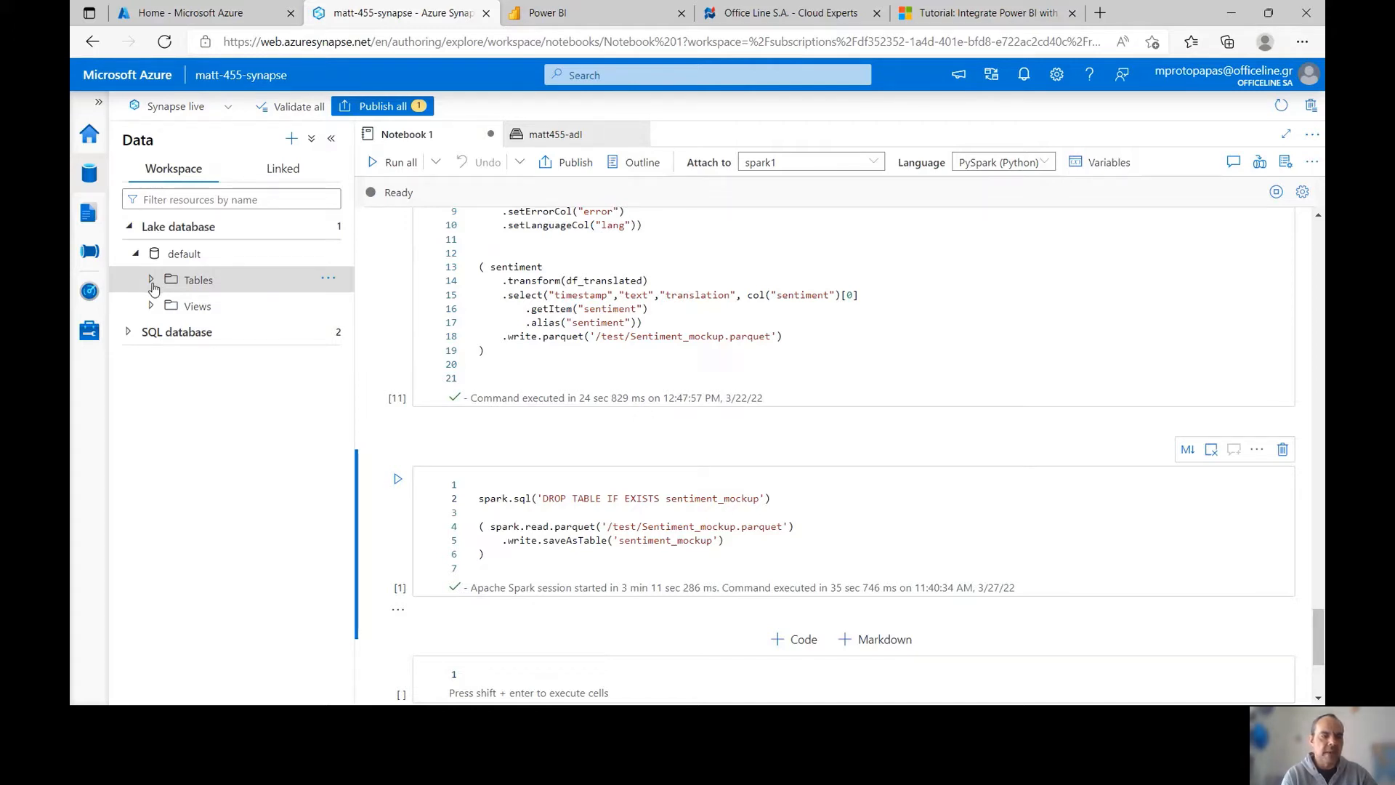
{"action": "left_click", "coordinate": [151, 282]}
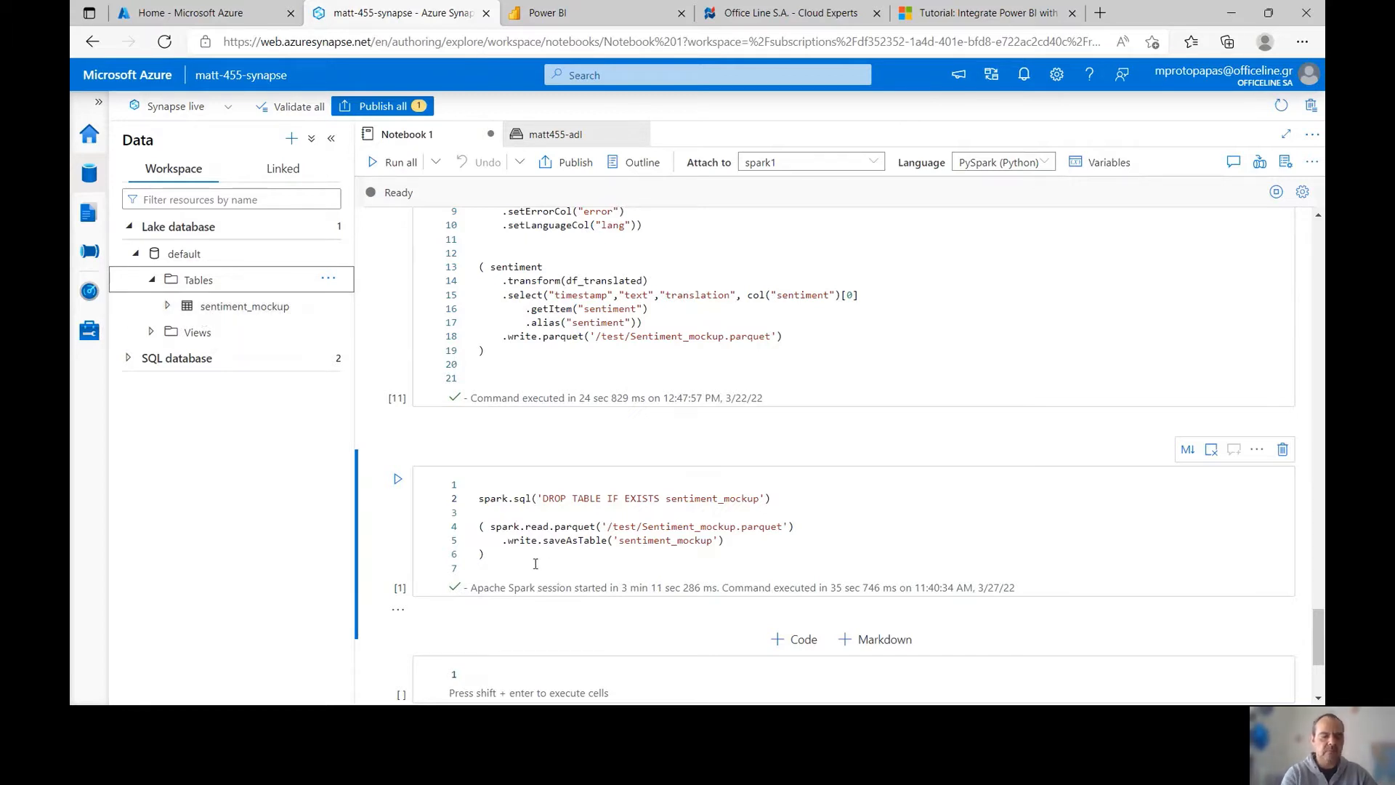
{"action": "key", "text": "super"}
{"action": "left_click", "coordinate": [653, 692]}
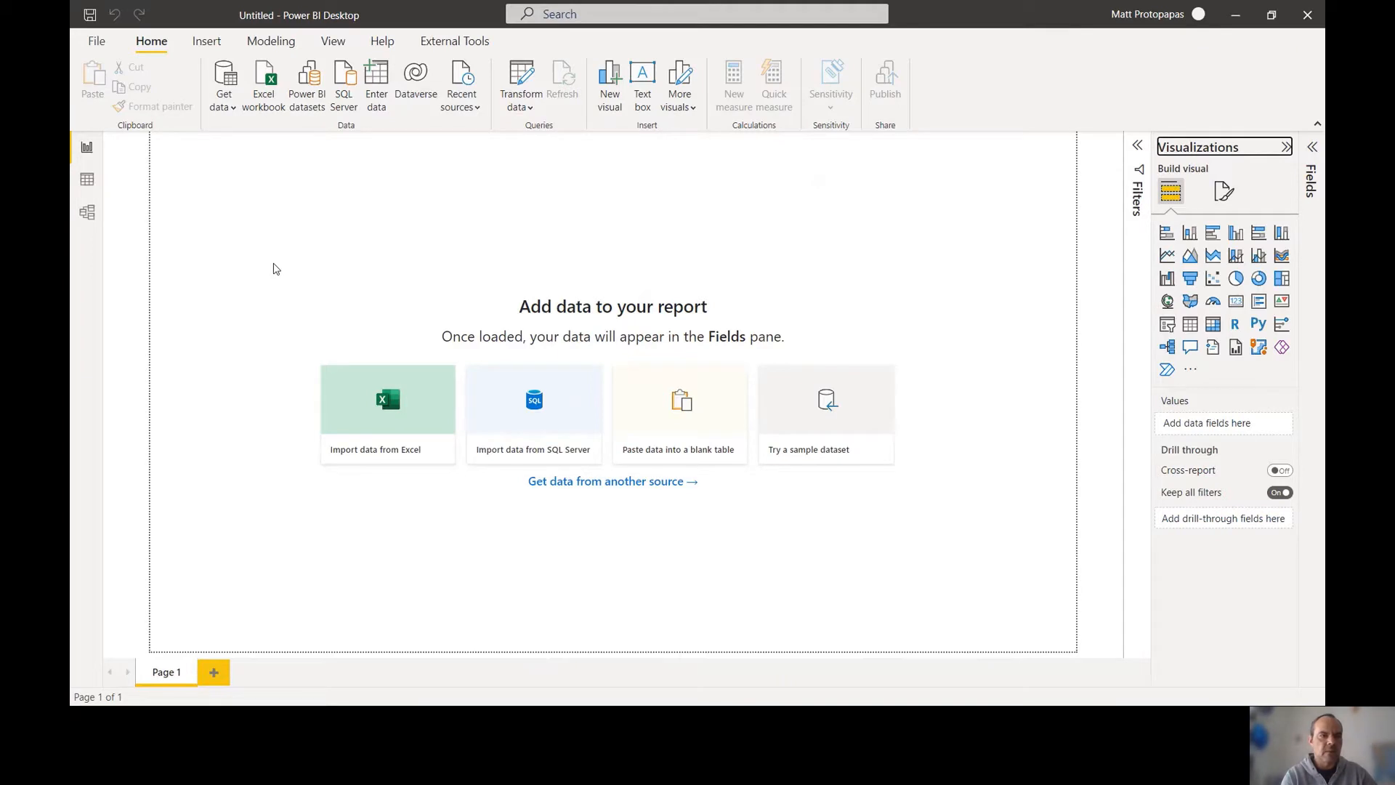
Search the Get data catalogue for 'sy' and connect to Azure Synapse Analytics workspace (Beta)
{"action": "left_click", "coordinate": [225, 106]}
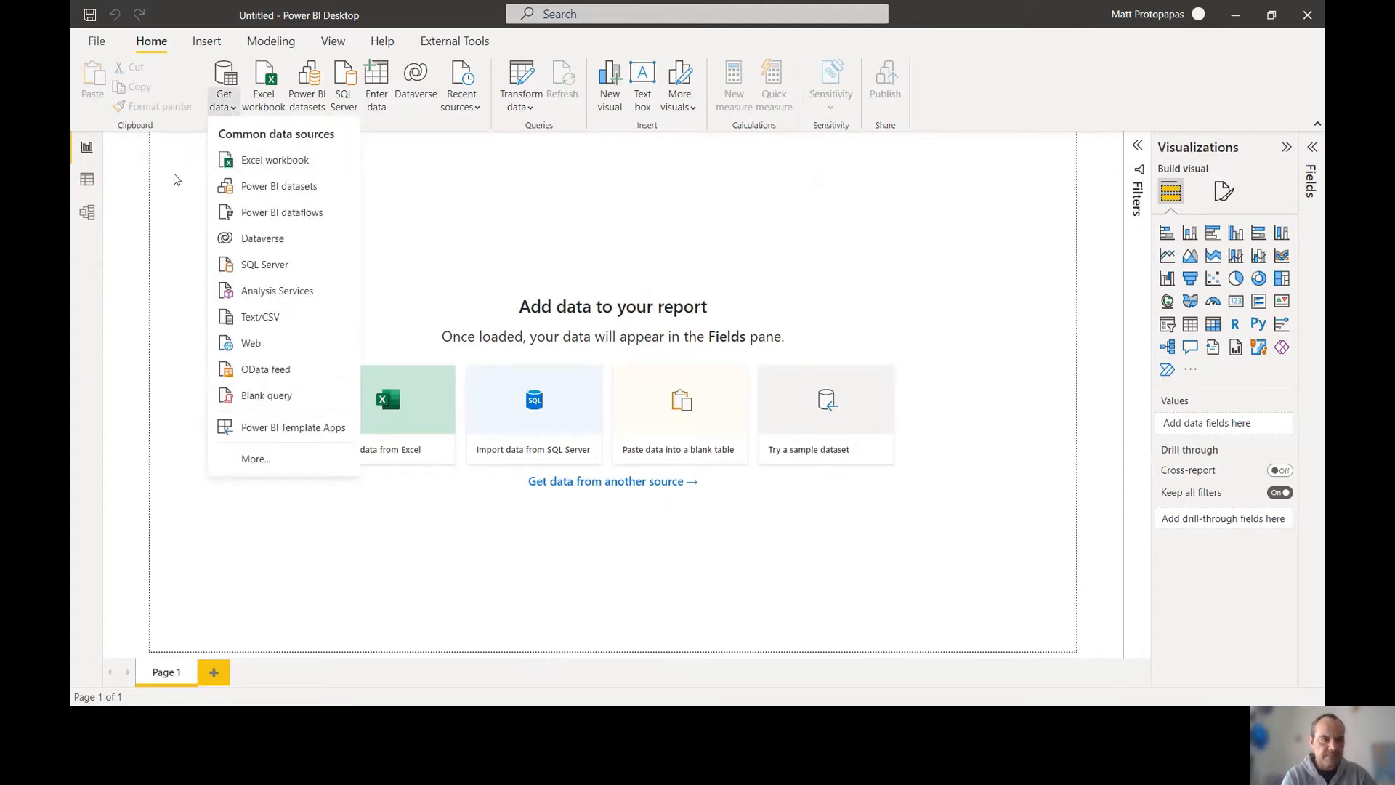
{"action": "left_click", "coordinate": [266, 469]}
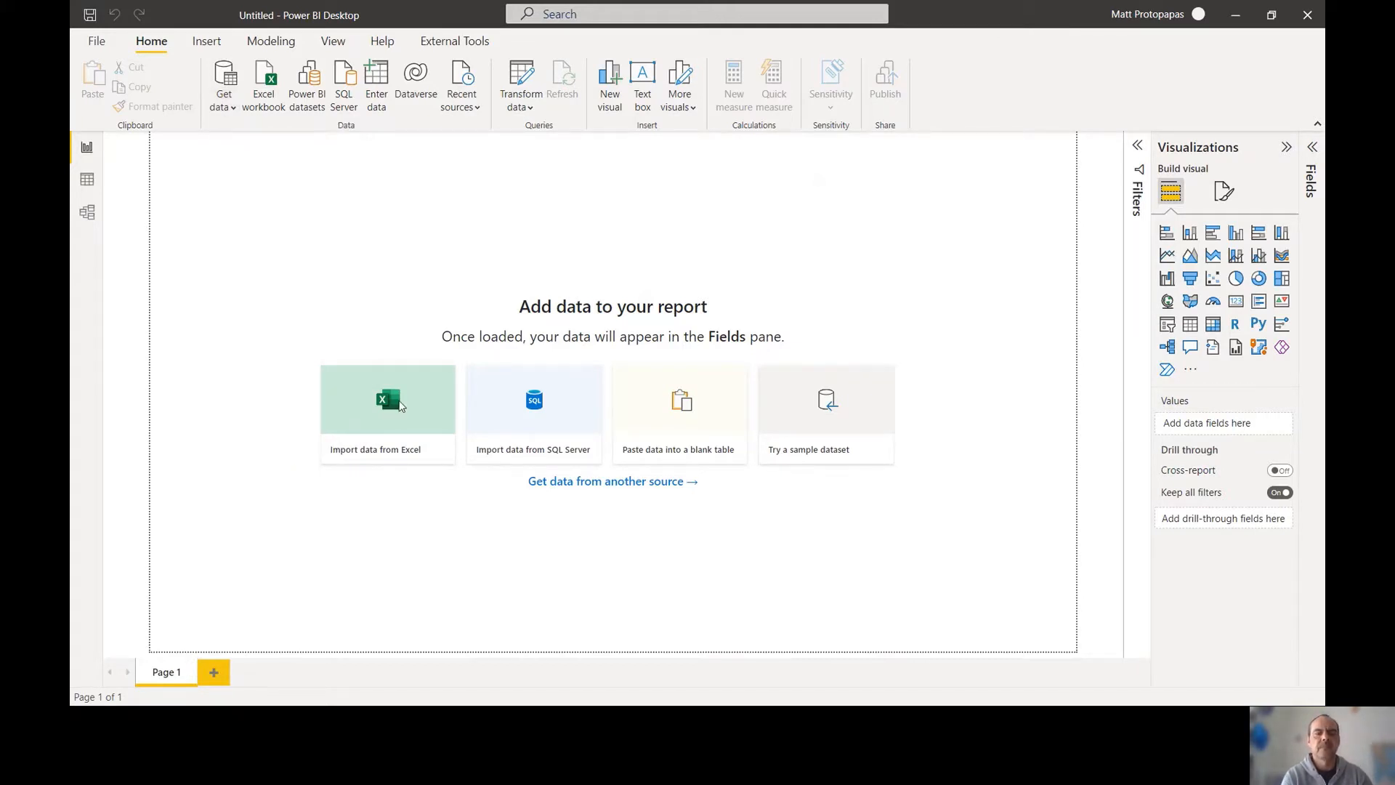
{"action": "left_click", "coordinate": [400, 404]}
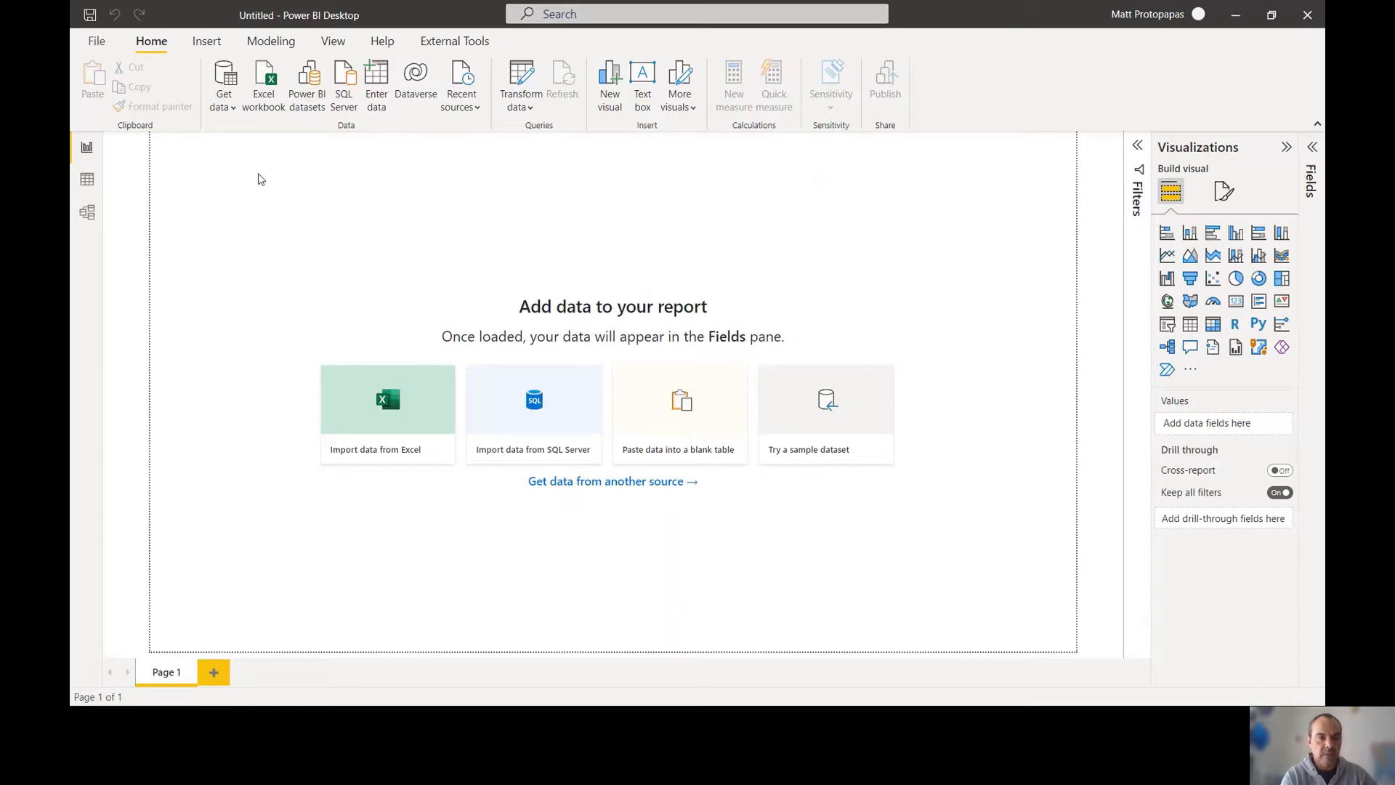
{"action": "left_click", "coordinate": [228, 111]}
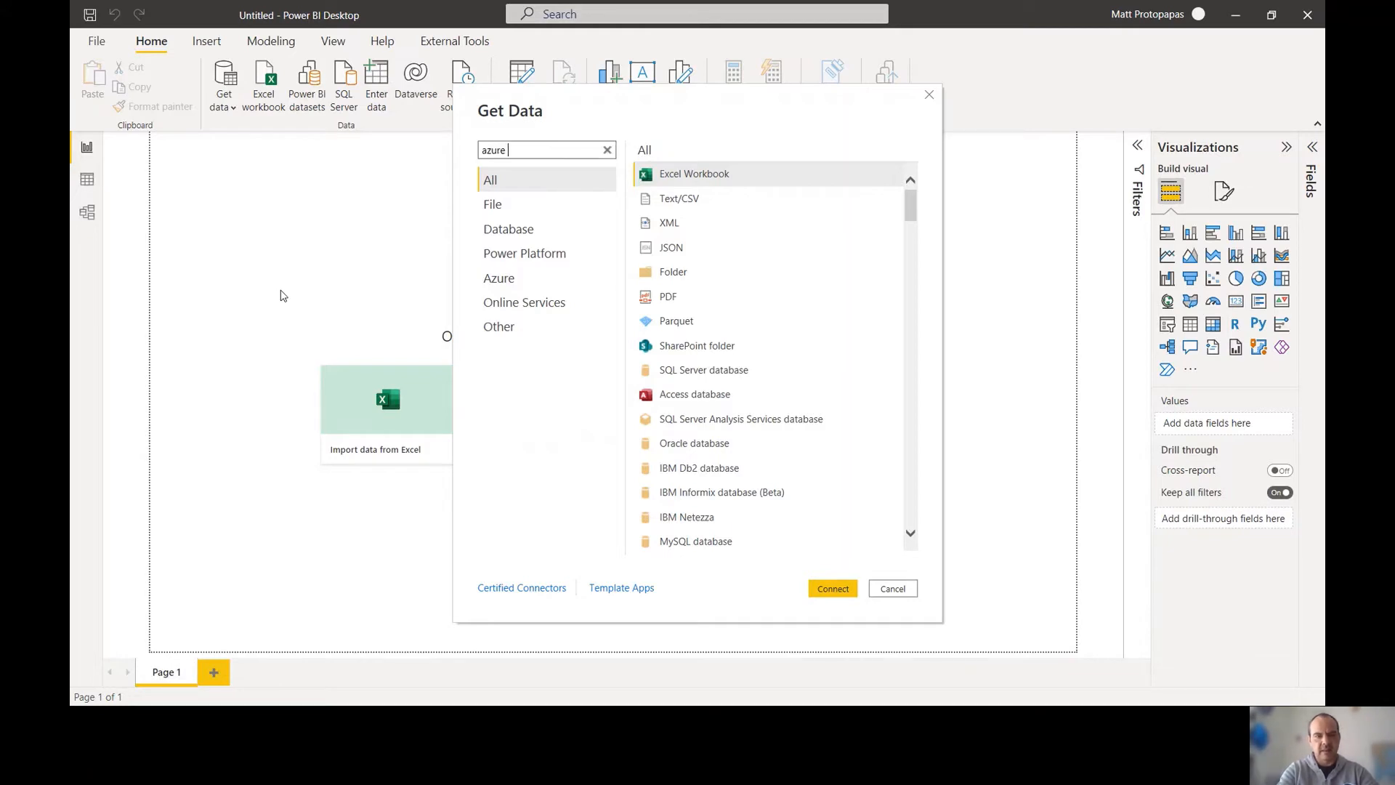
{"action": "type", "text": "azure data lake"}
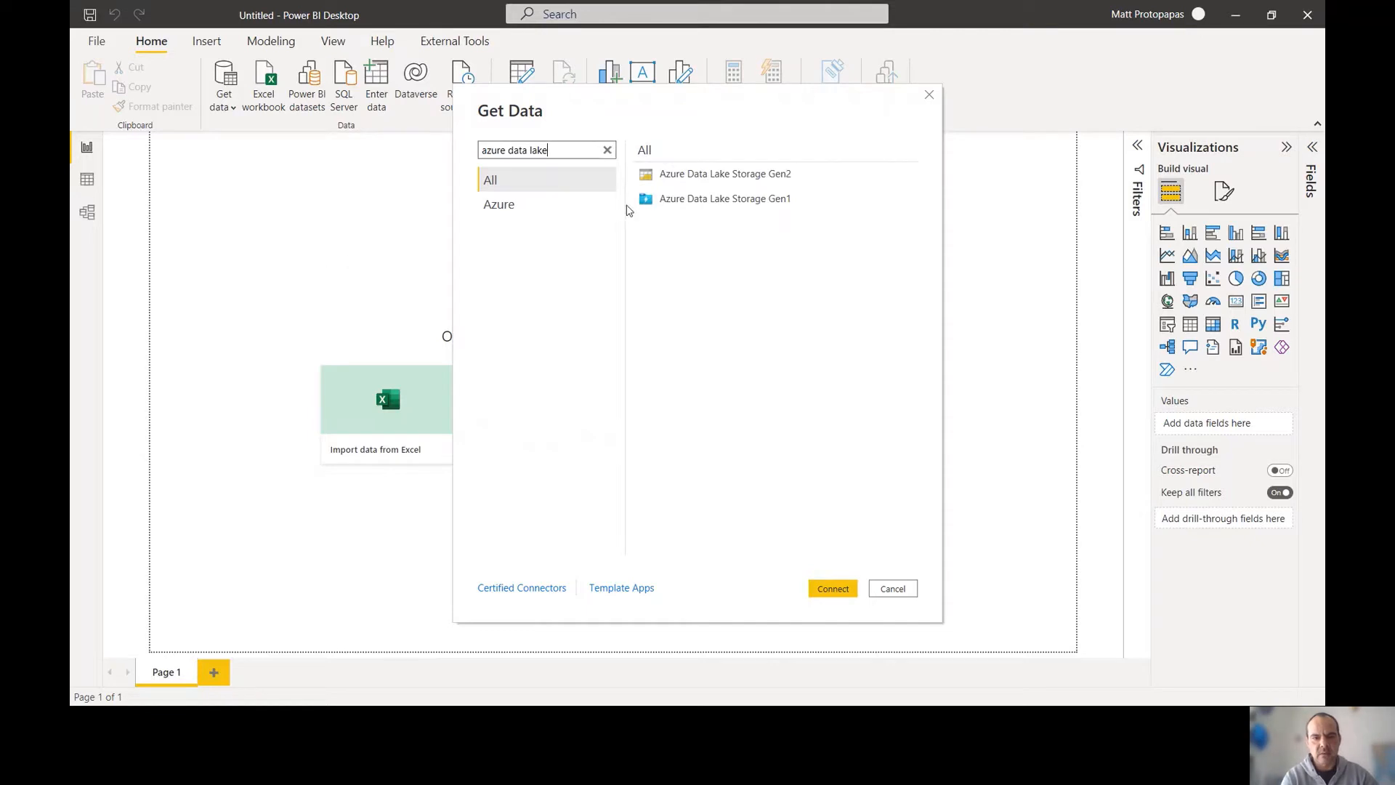
{"action": "left_click", "coordinate": [698, 175]}
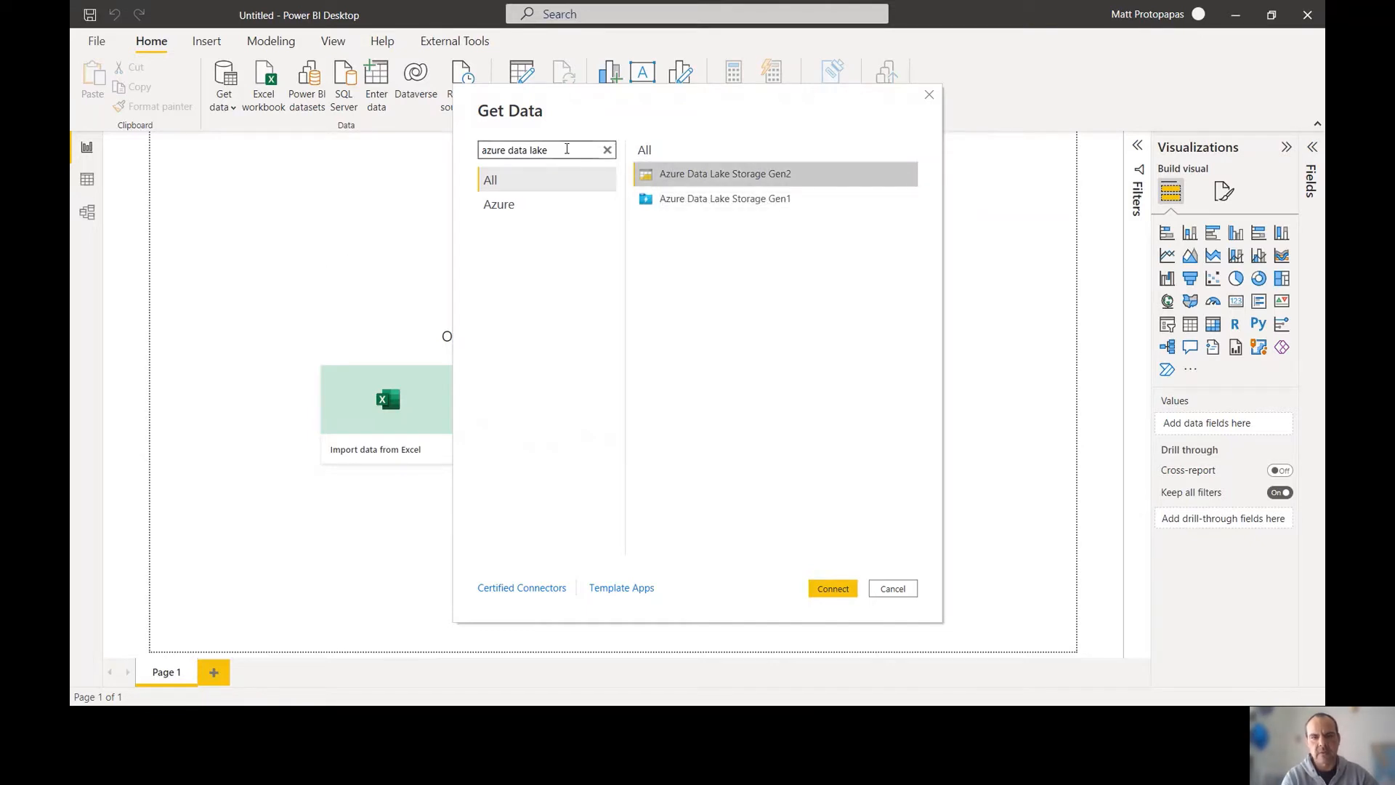
{"action": "left_click_drag", "start_coordinate": [567, 150], "coordinate": [452, 158]}
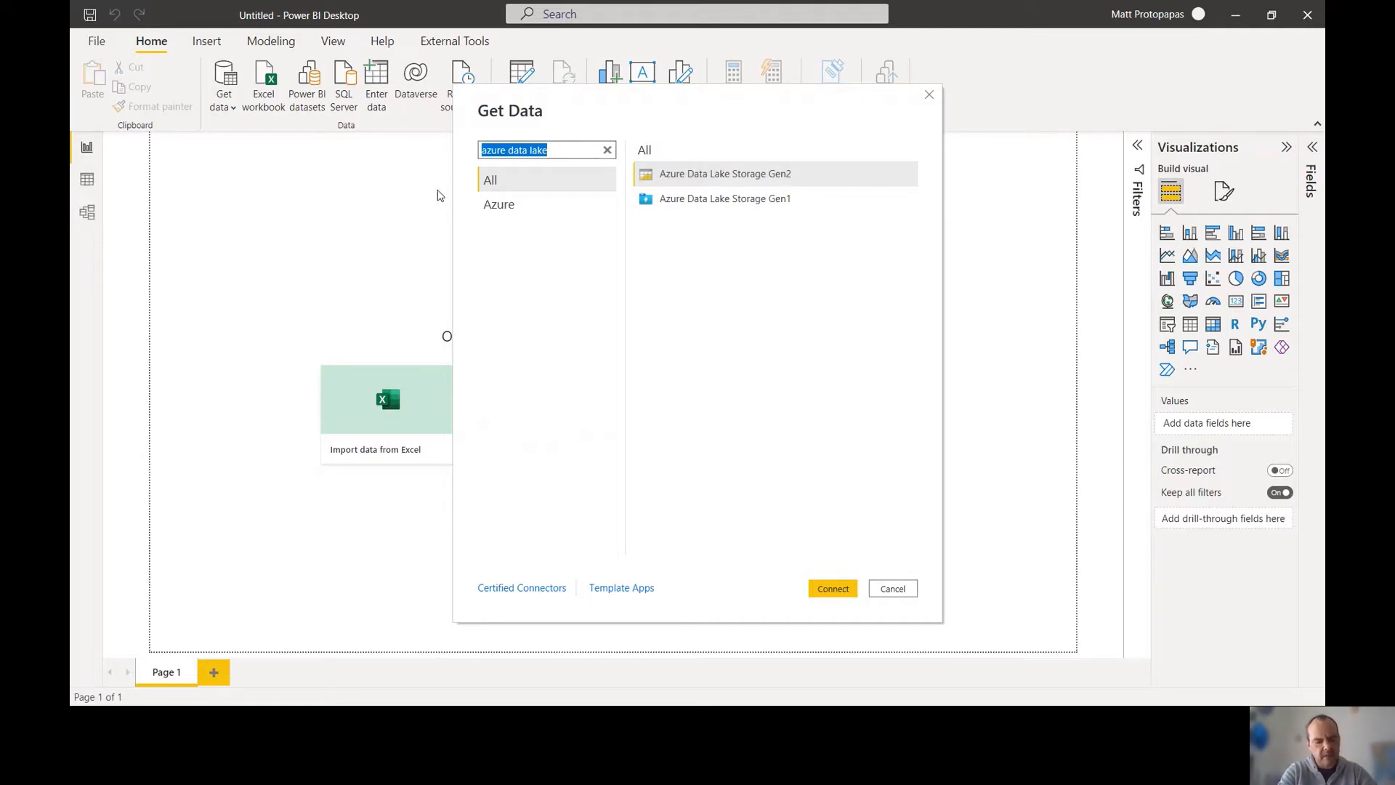
{"action": "type", "text": "synapse"}
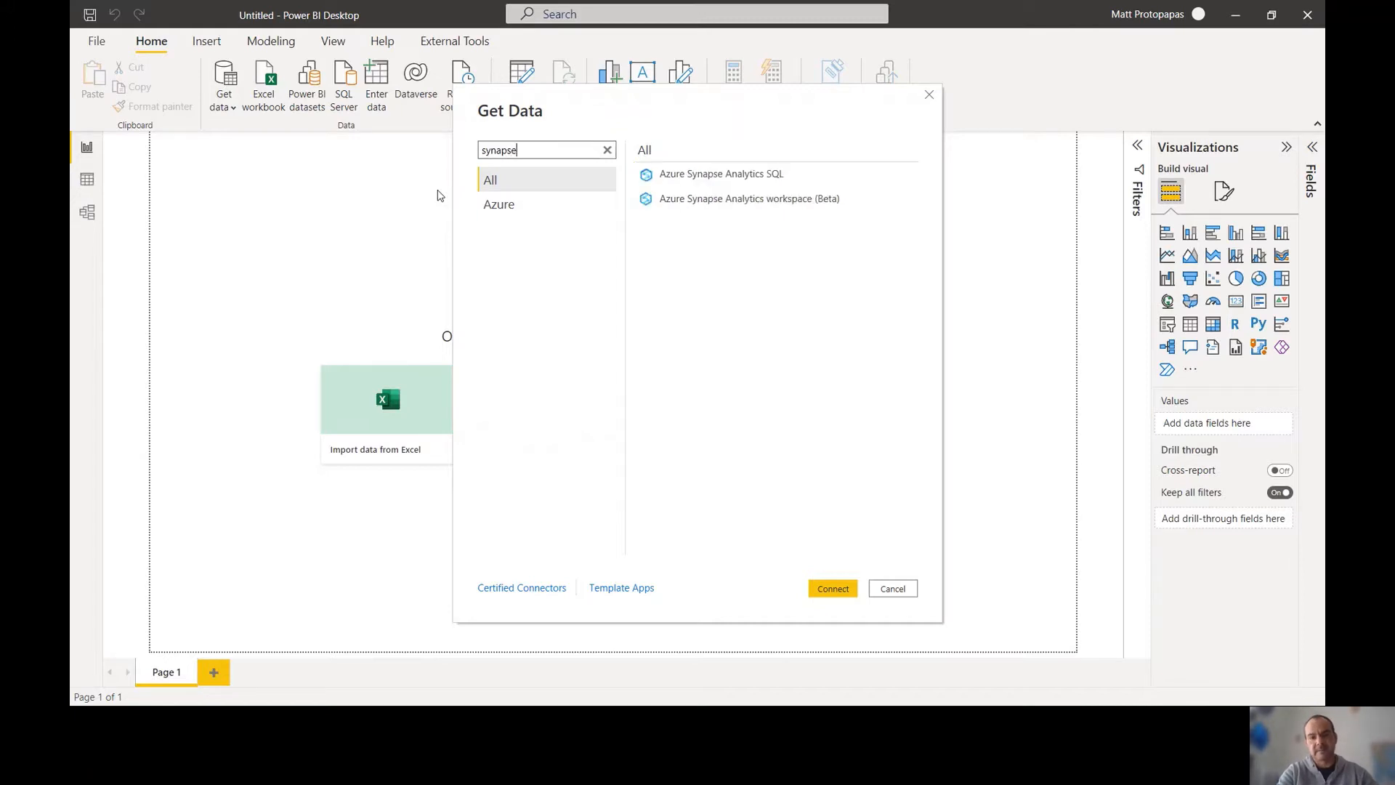
{"action": "left_click", "coordinate": [683, 202]}
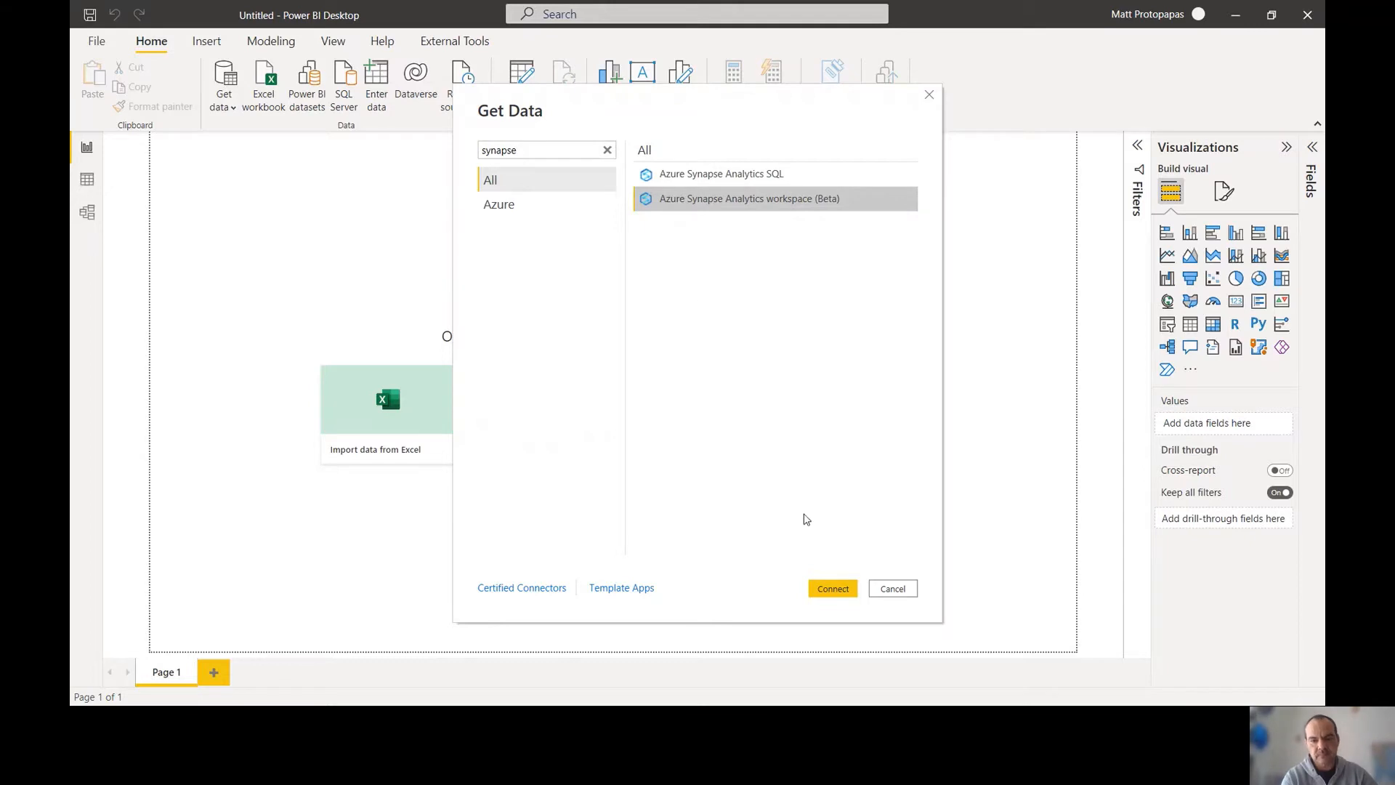
{"action": "left_click", "coordinate": [832, 589]}
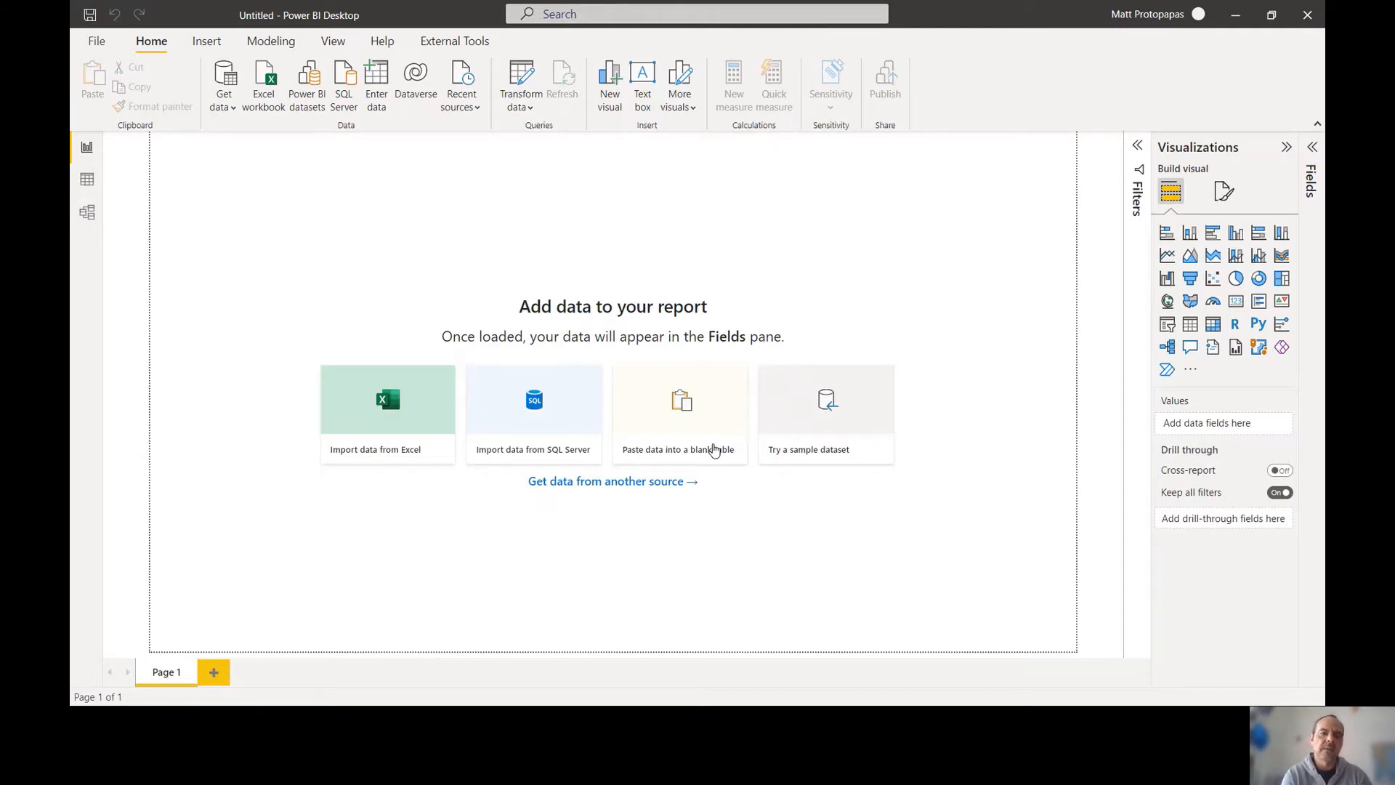
{"action": "left_click", "coordinate": [714, 450]}
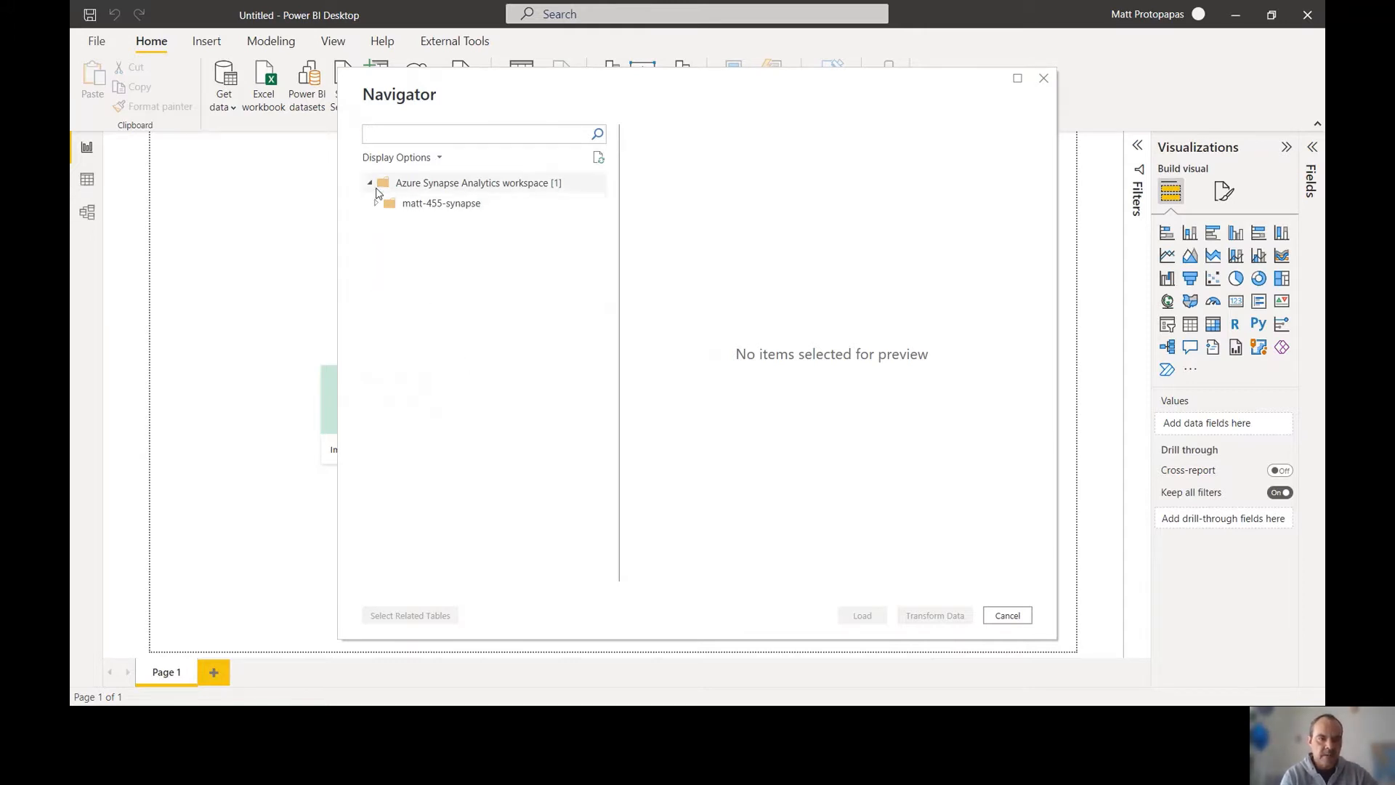
{"action": "left_click", "coordinate": [375, 204]}
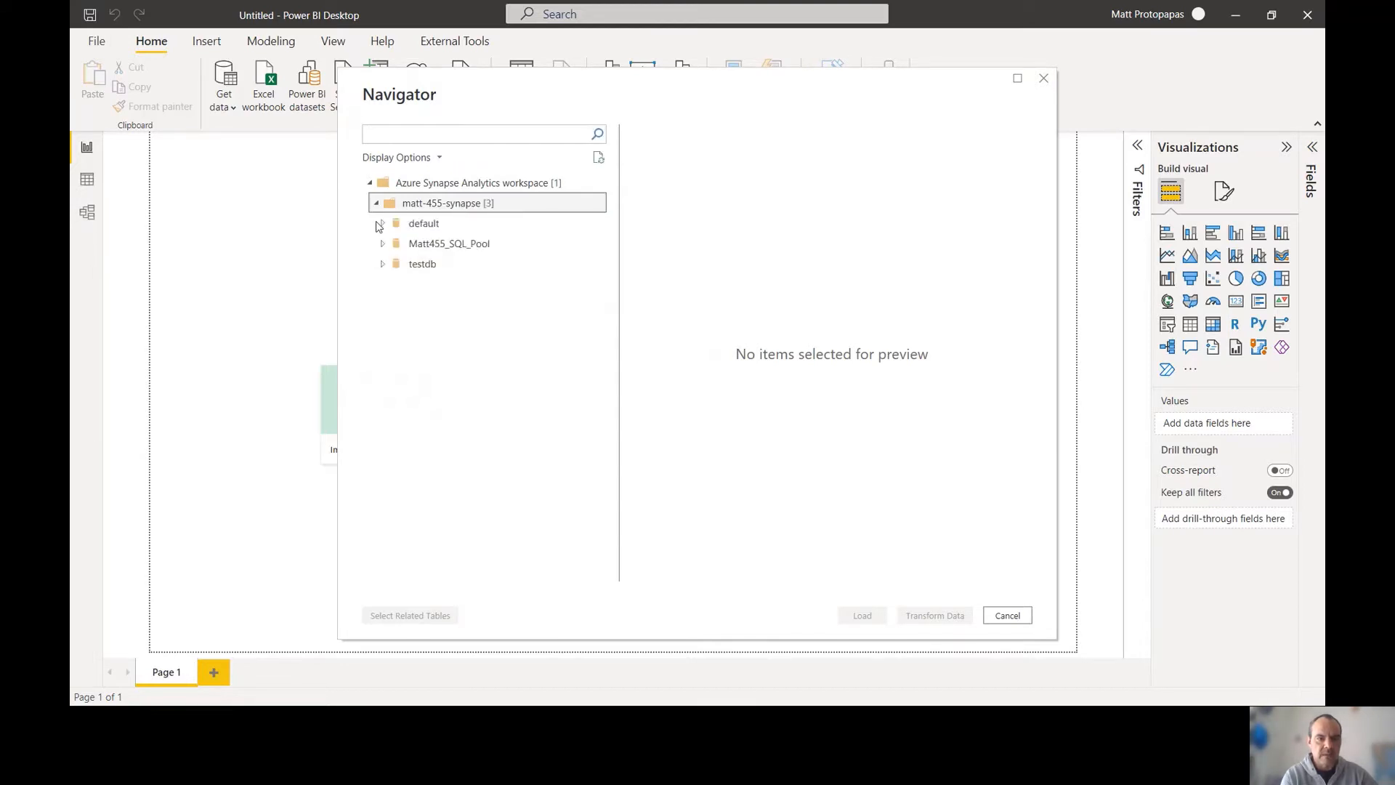
{"action": "left_click", "coordinate": [382, 225]}
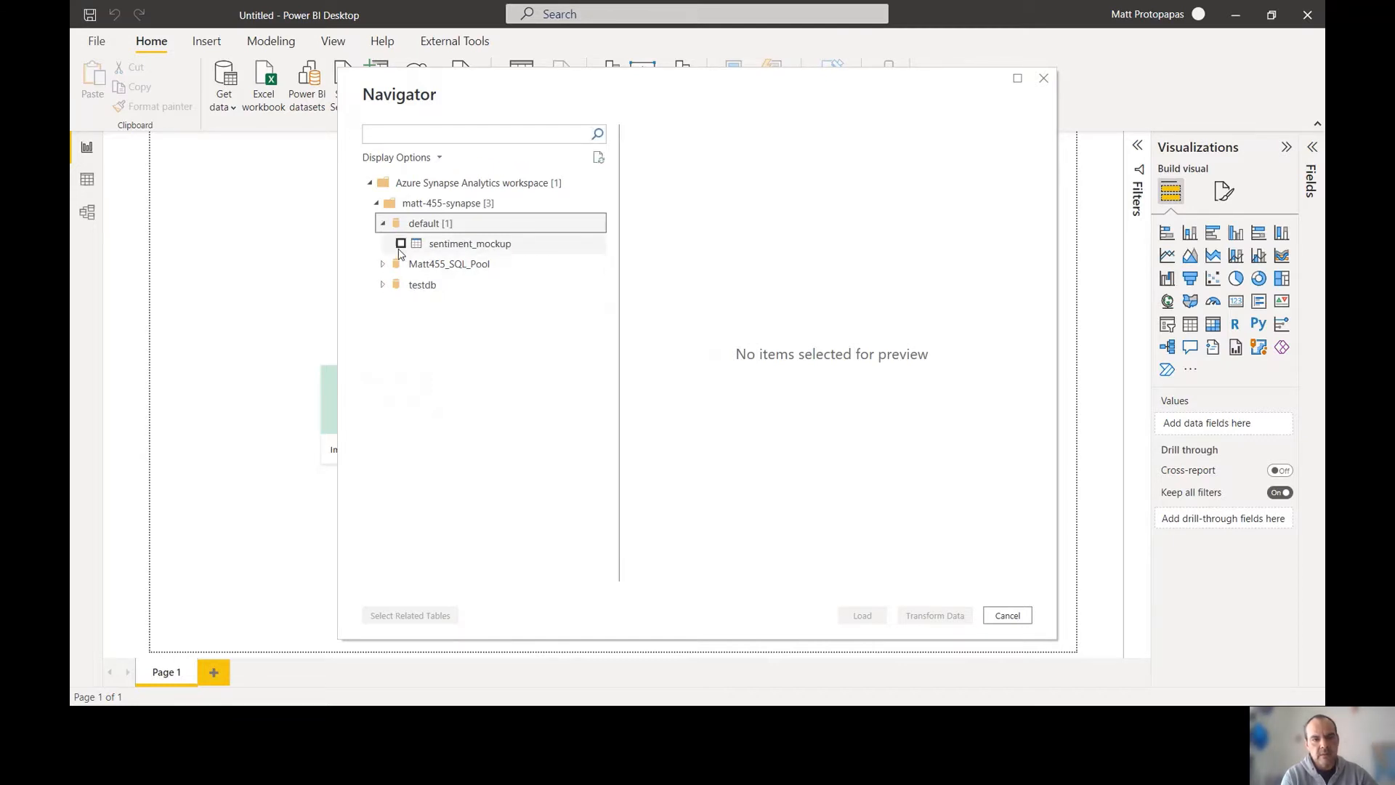
{"action": "left_click", "coordinate": [436, 245]}
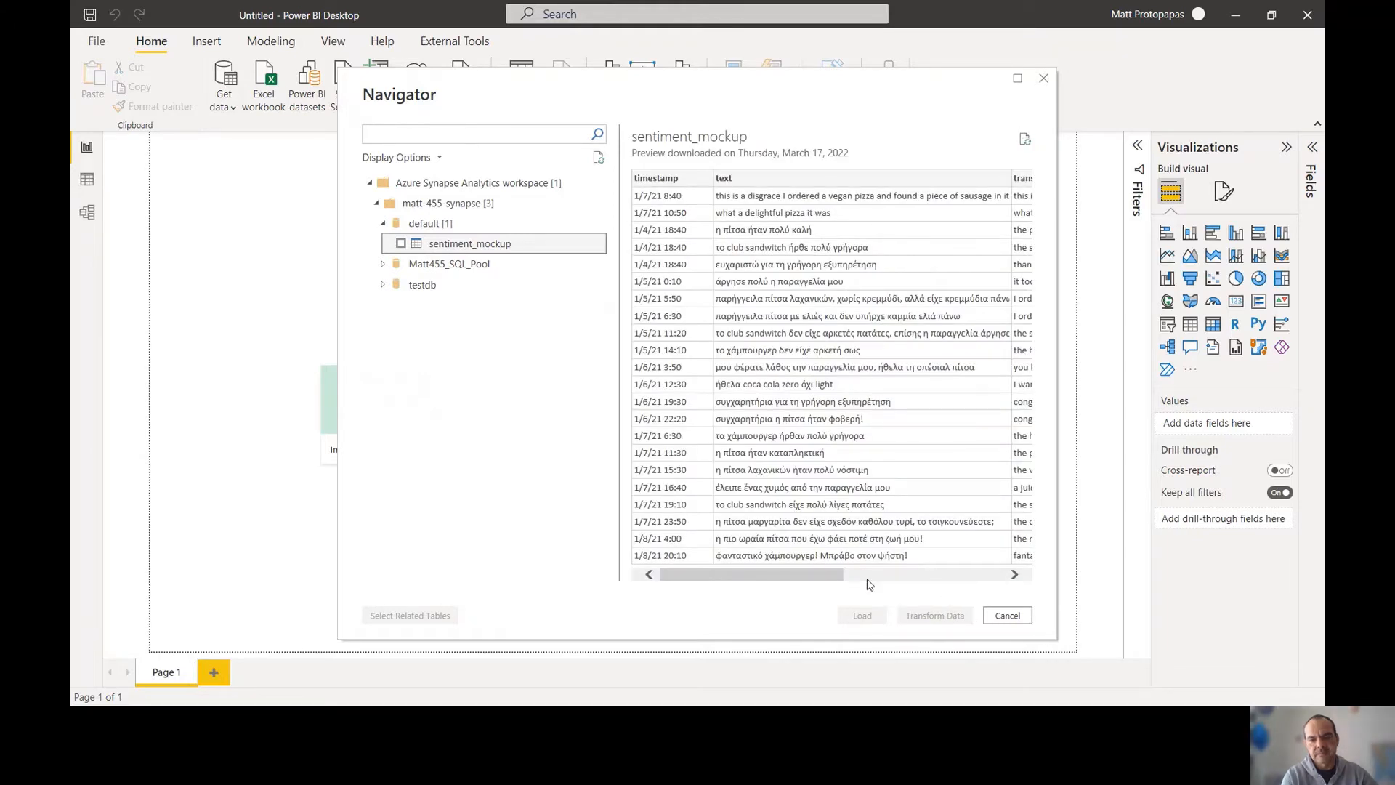
{"action": "left_click_drag", "start_coordinate": [842, 578], "coordinate": [1029, 579]}
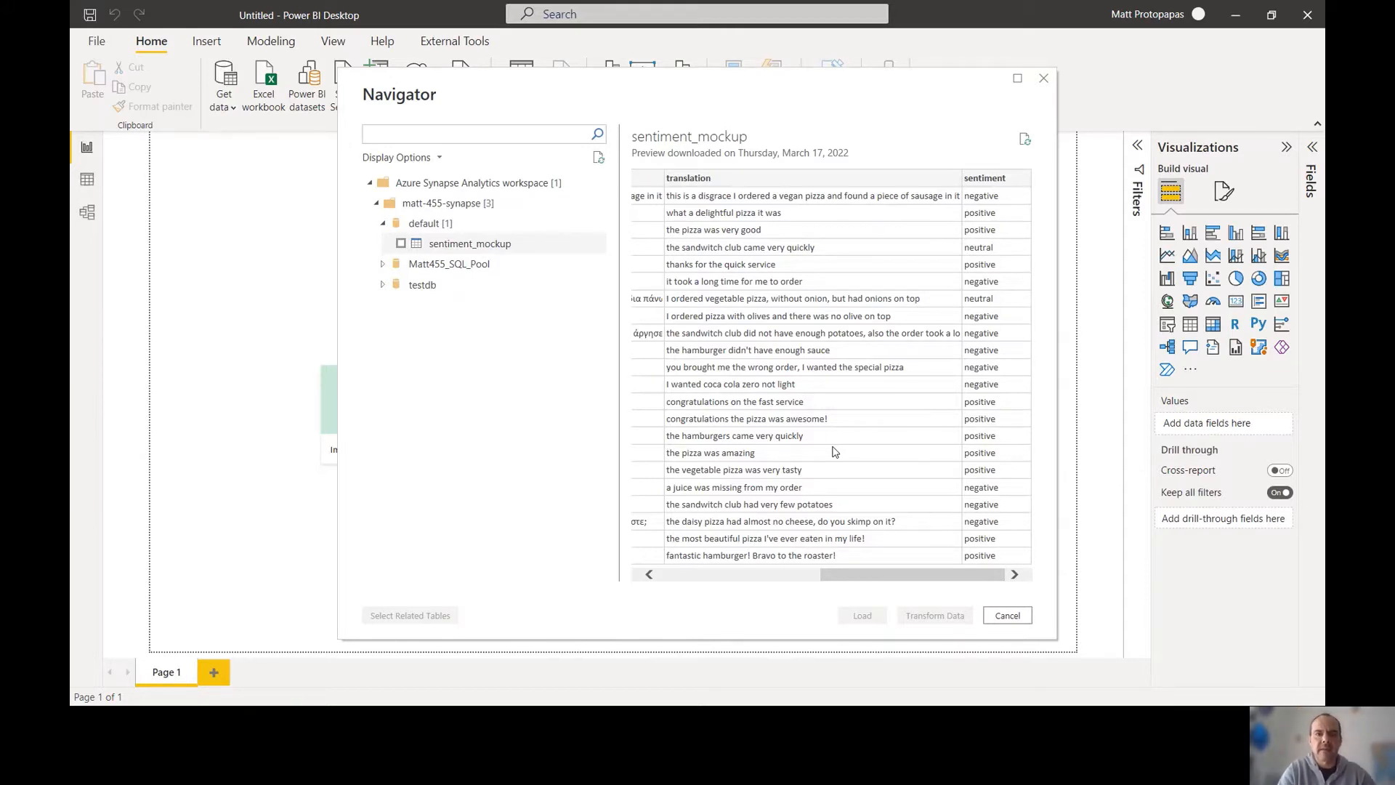
{"action": "left_click", "coordinate": [1003, 615]}
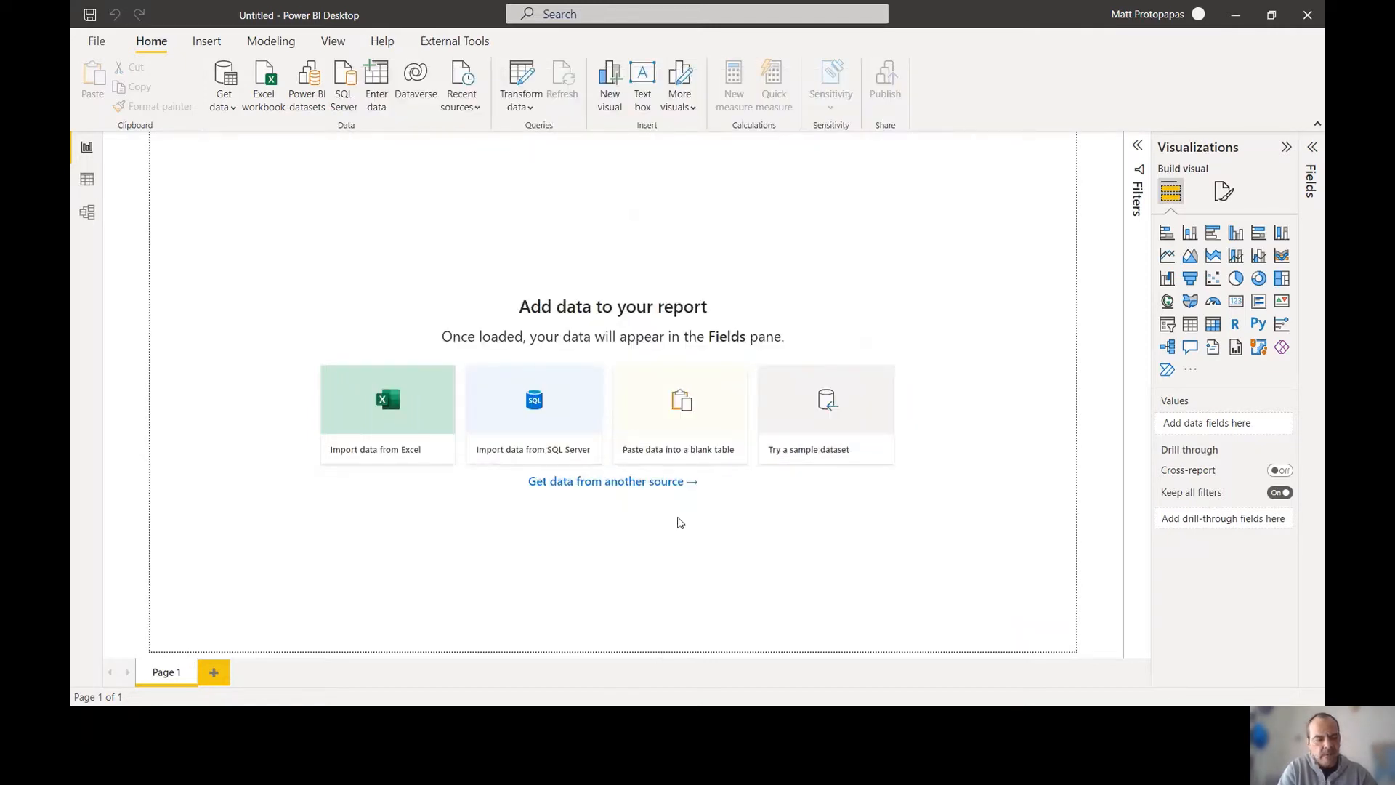
Return to Synapse Studio and reopen the matt455-adl test folder listing
{"action": "key", "text": "super"}
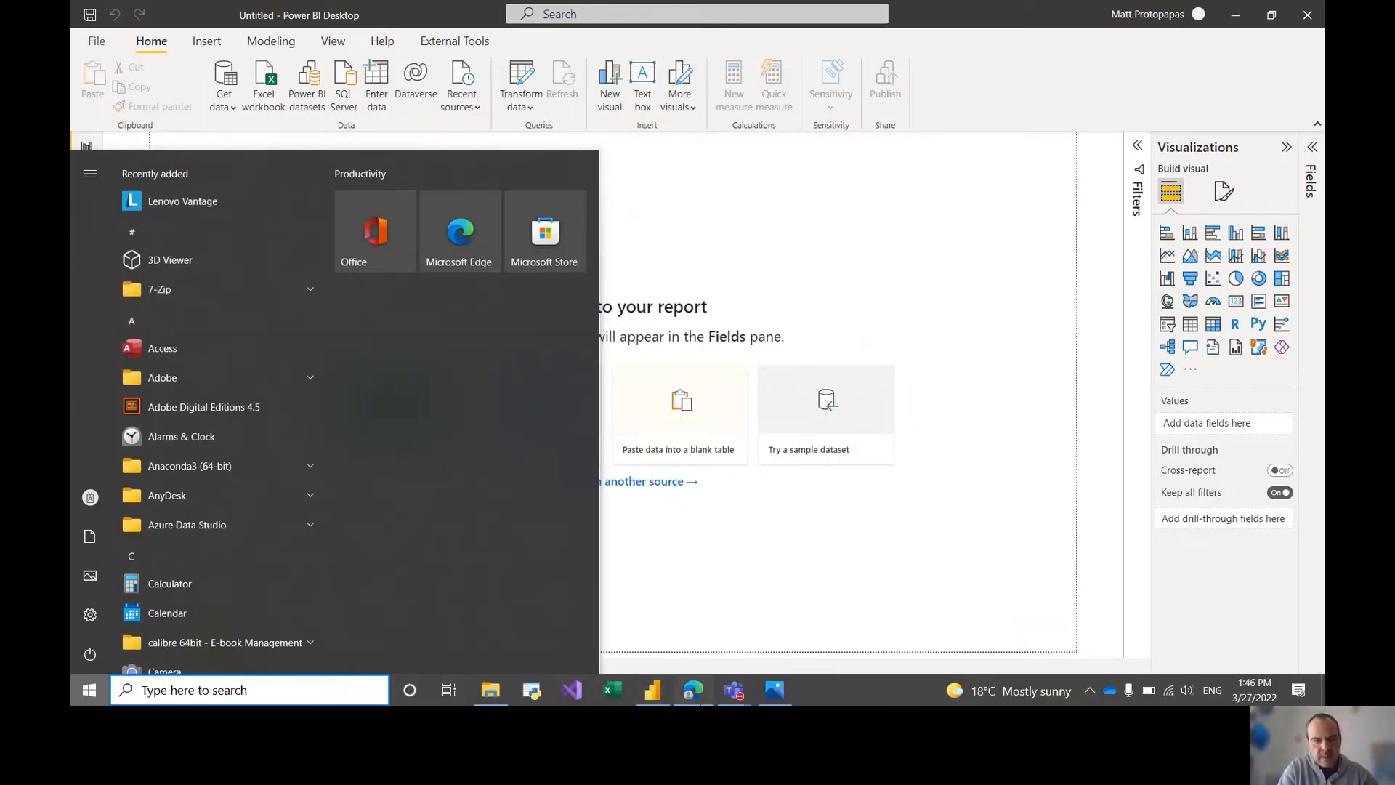
{"action": "left_click", "coordinate": [693, 690]}
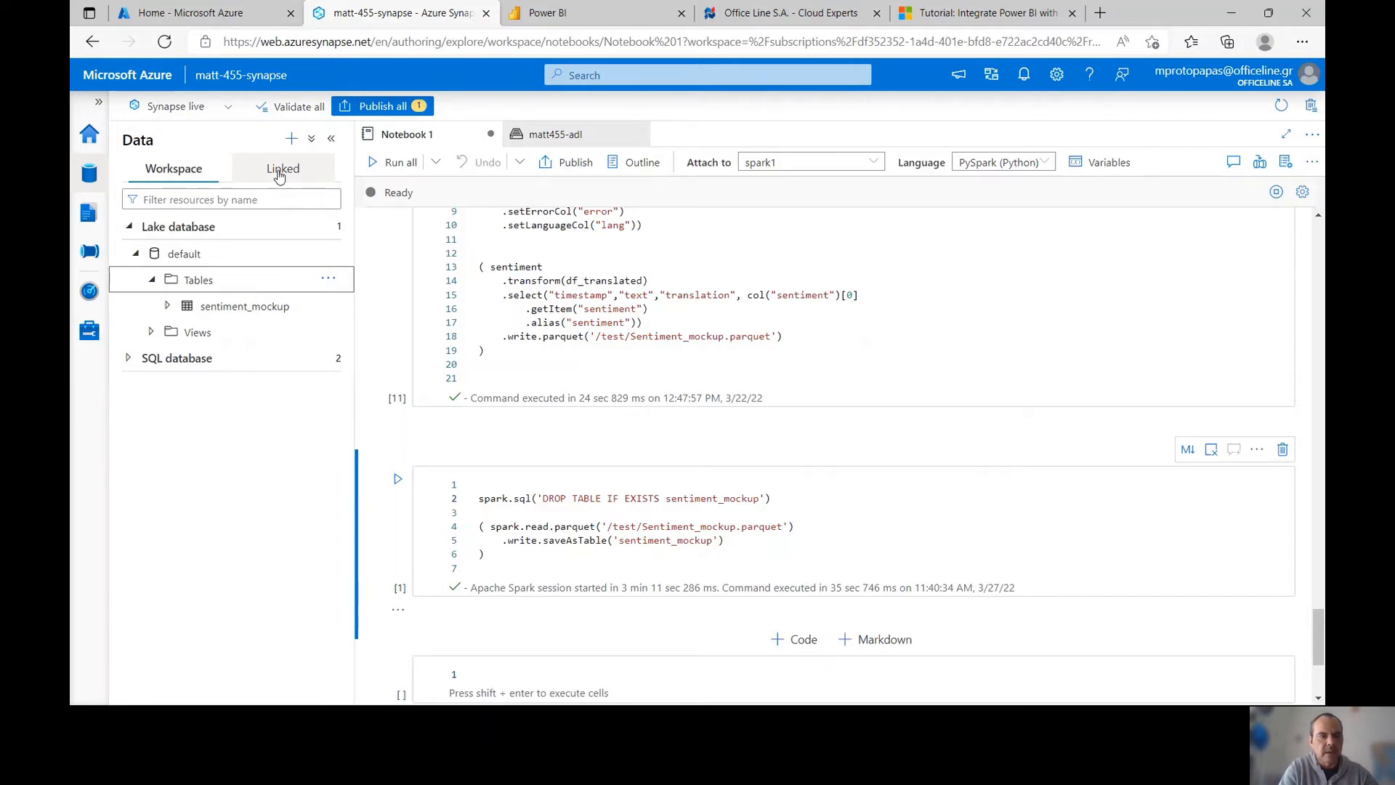
{"action": "left_click", "coordinate": [279, 175]}
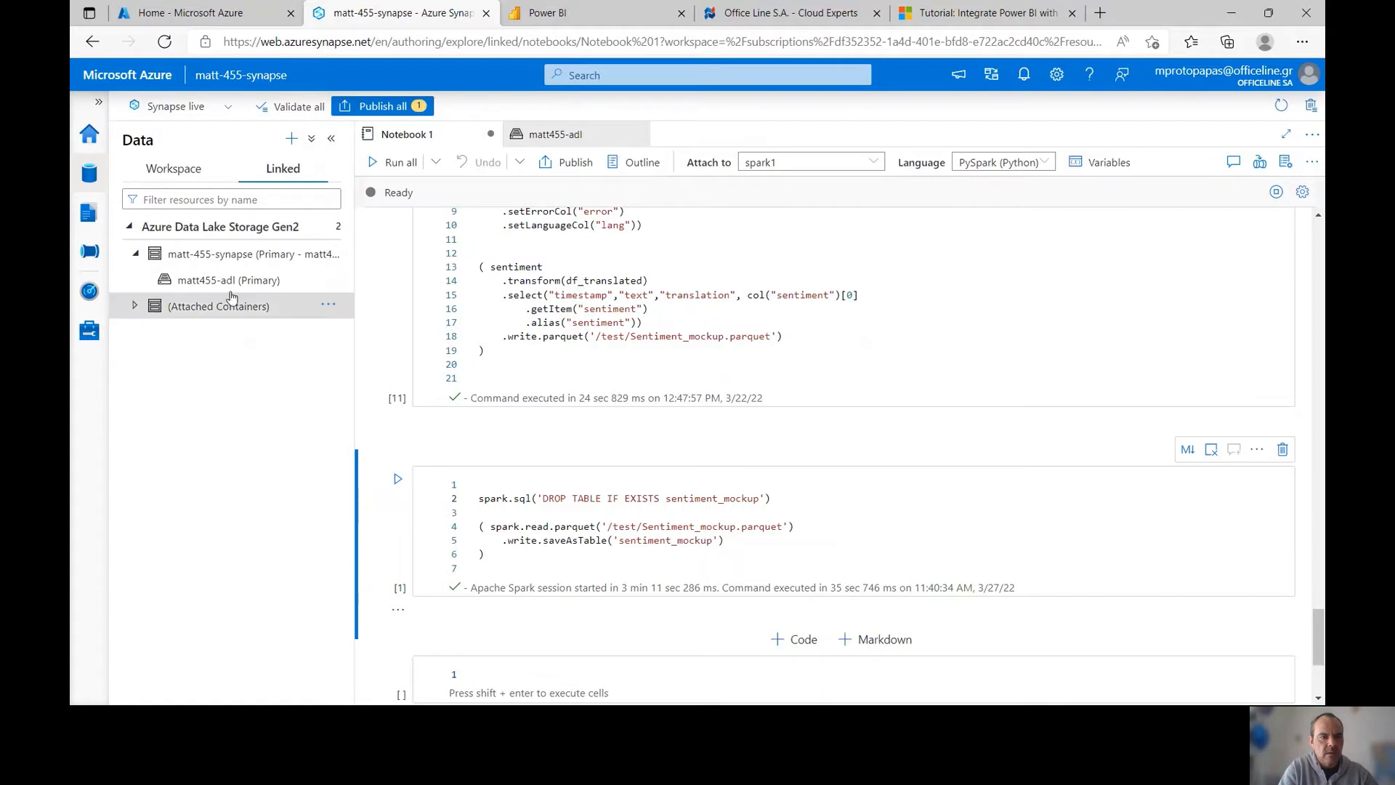
{"action": "left_click", "coordinate": [229, 281]}
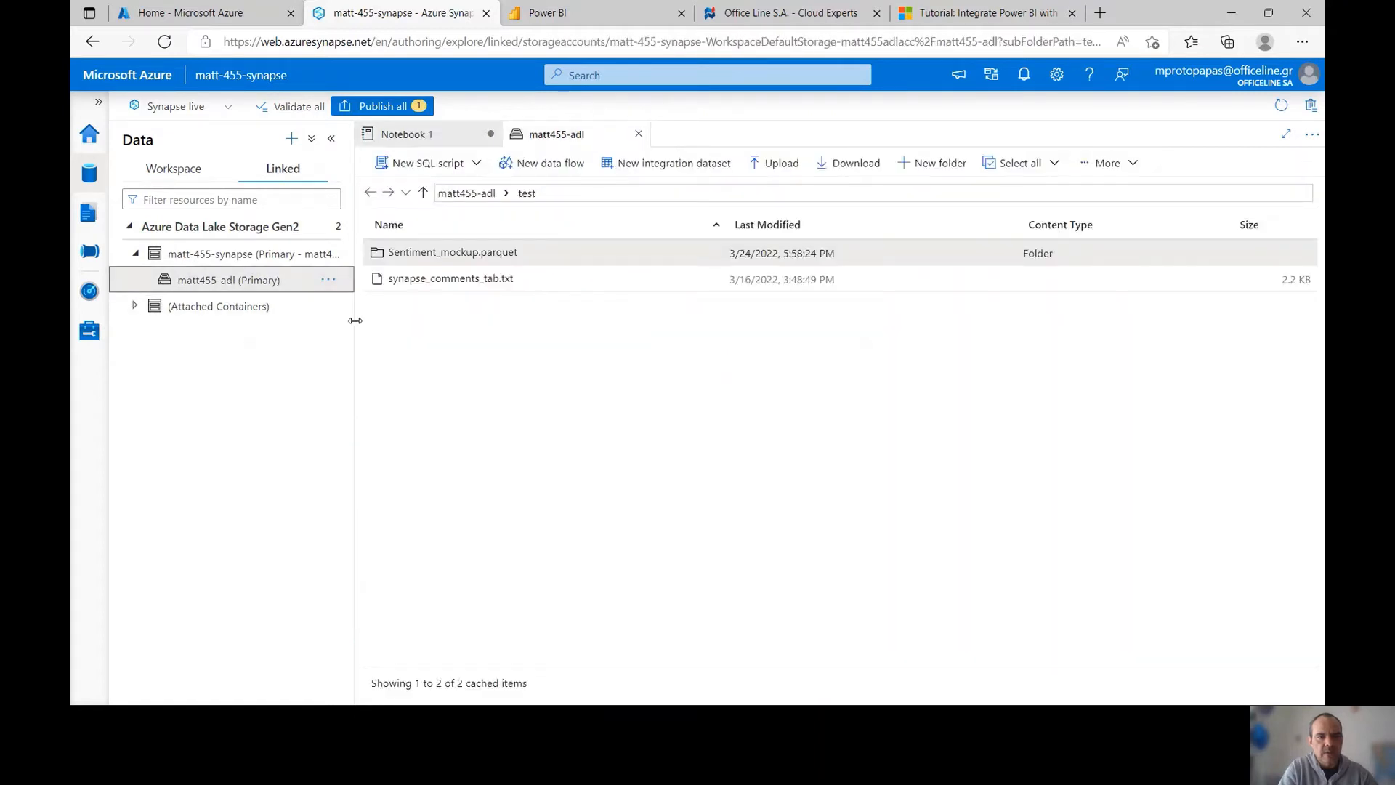
Start a New SQL script > Create external table from the Sentiment_mockup.parquet folder
{"action": "right_click", "coordinate": [430, 261]}
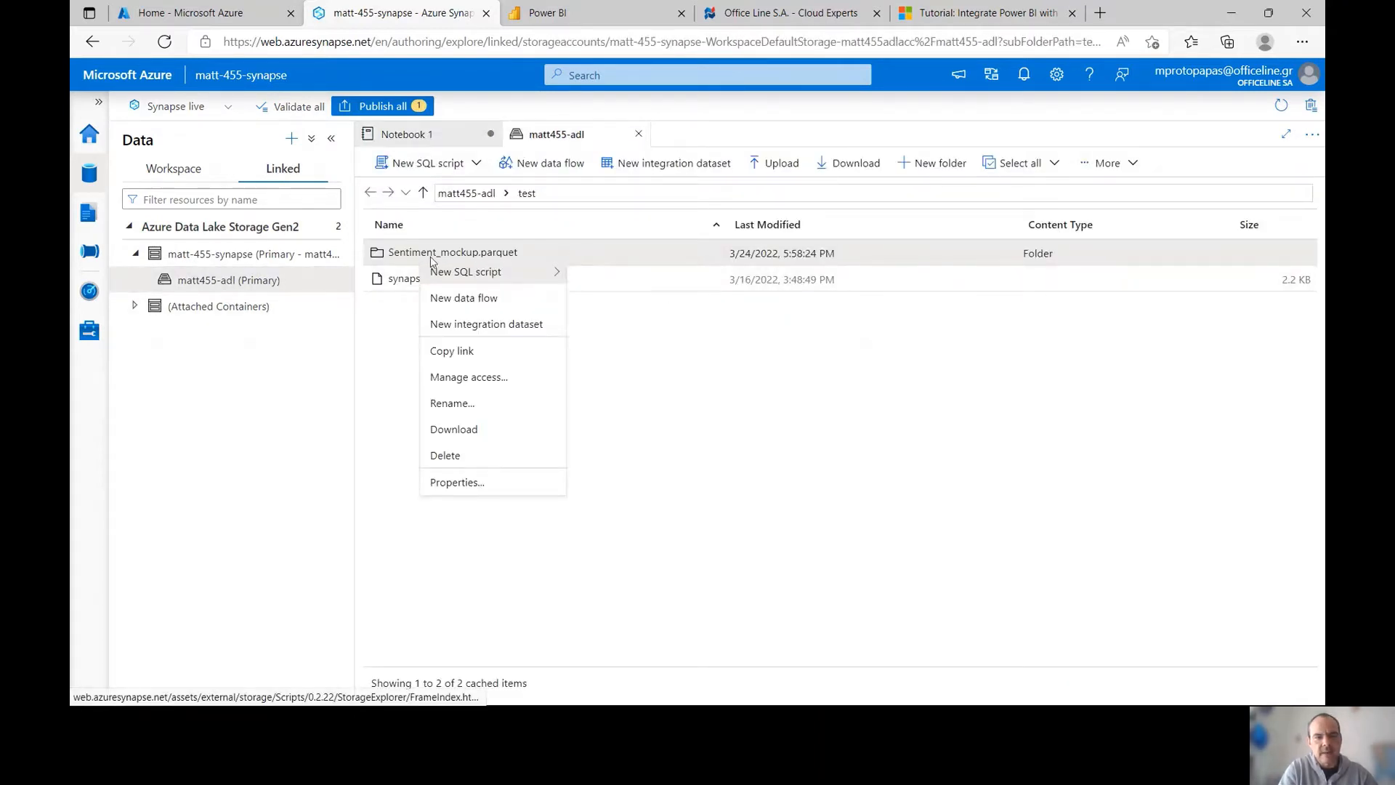
{"action": "mouse_move", "coordinate": [435, 271]}
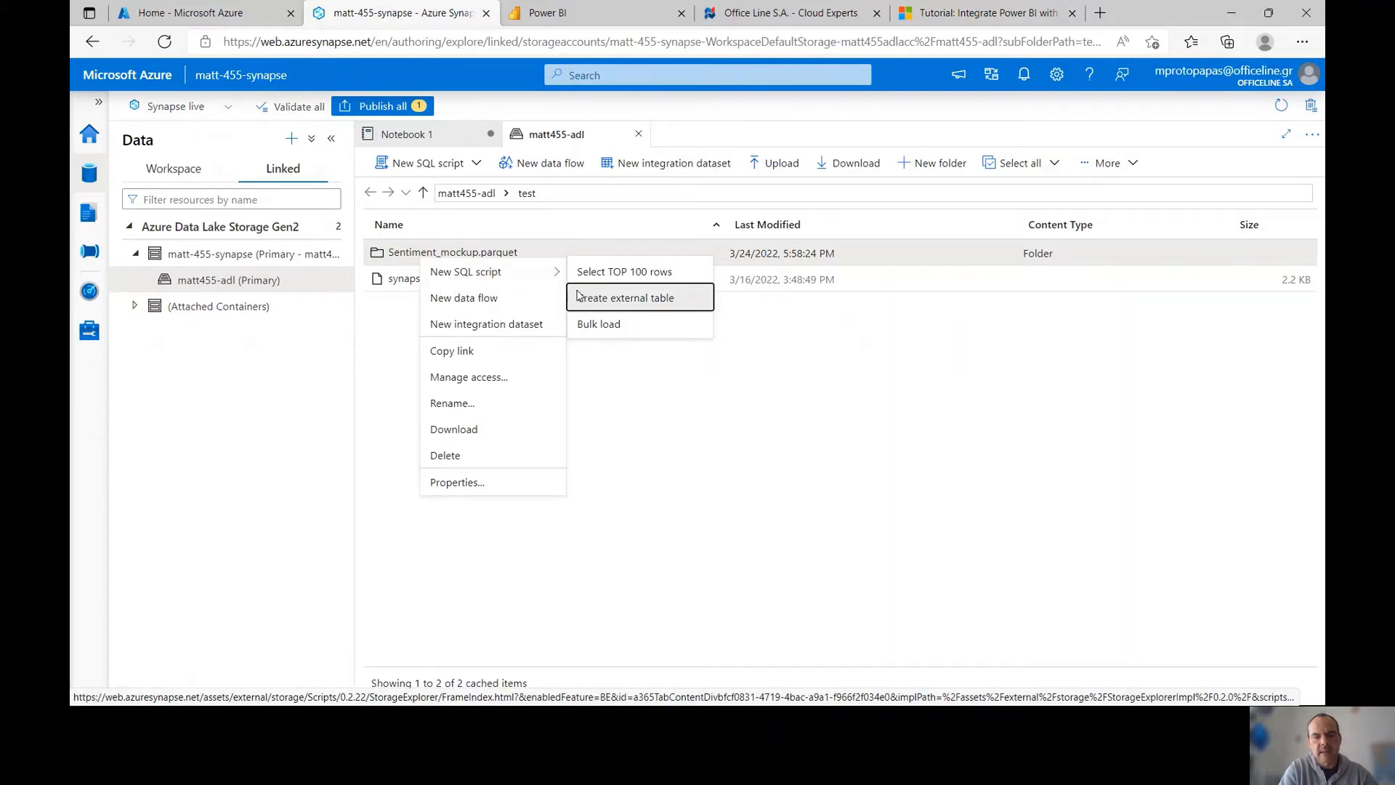
{"action": "left_click", "coordinate": [579, 296]}
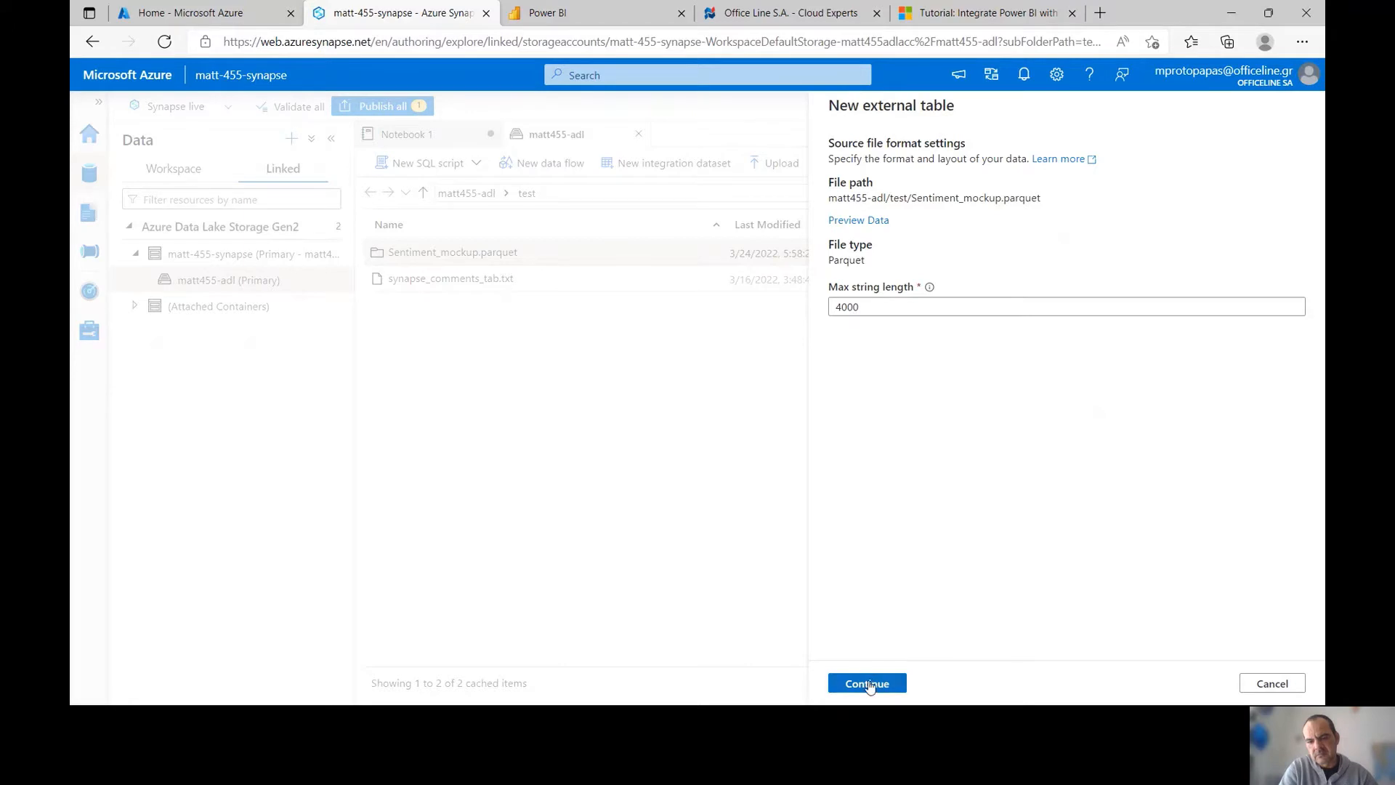
Accept the Parquet file settings, name the external table dbo.test, and open its generated script
{"action": "left_click", "coordinate": [867, 681]}
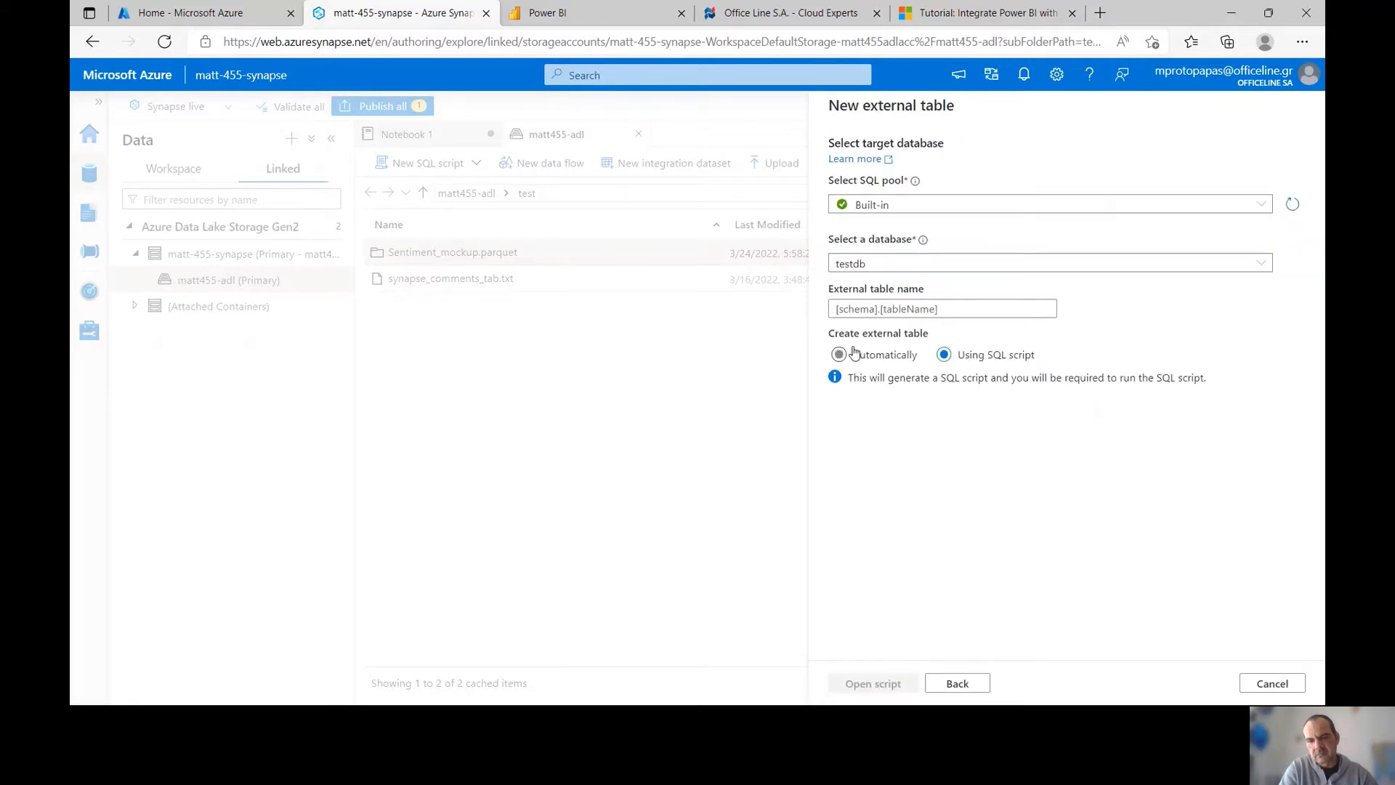
{"action": "left_click", "coordinate": [938, 314]}
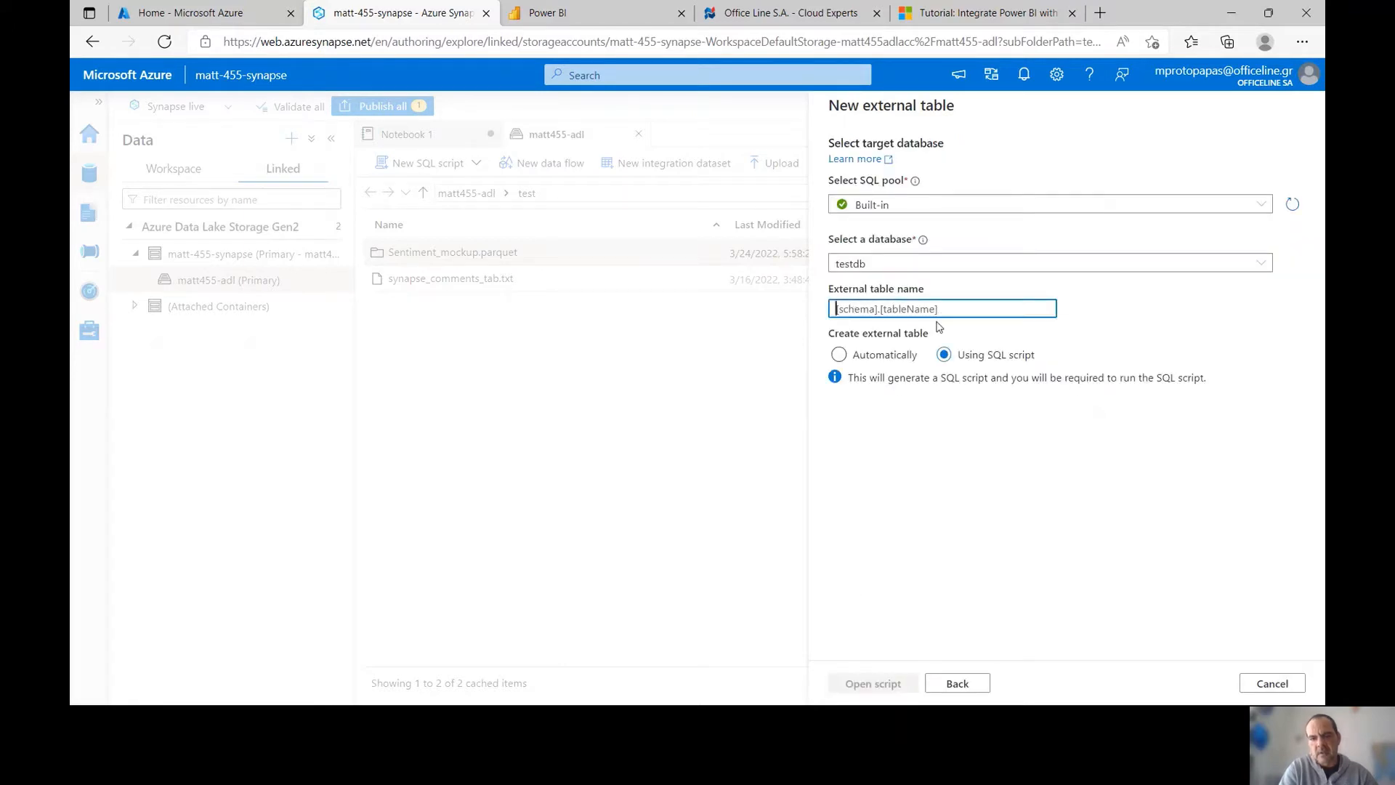
{"action": "type", "text": "dbo"}
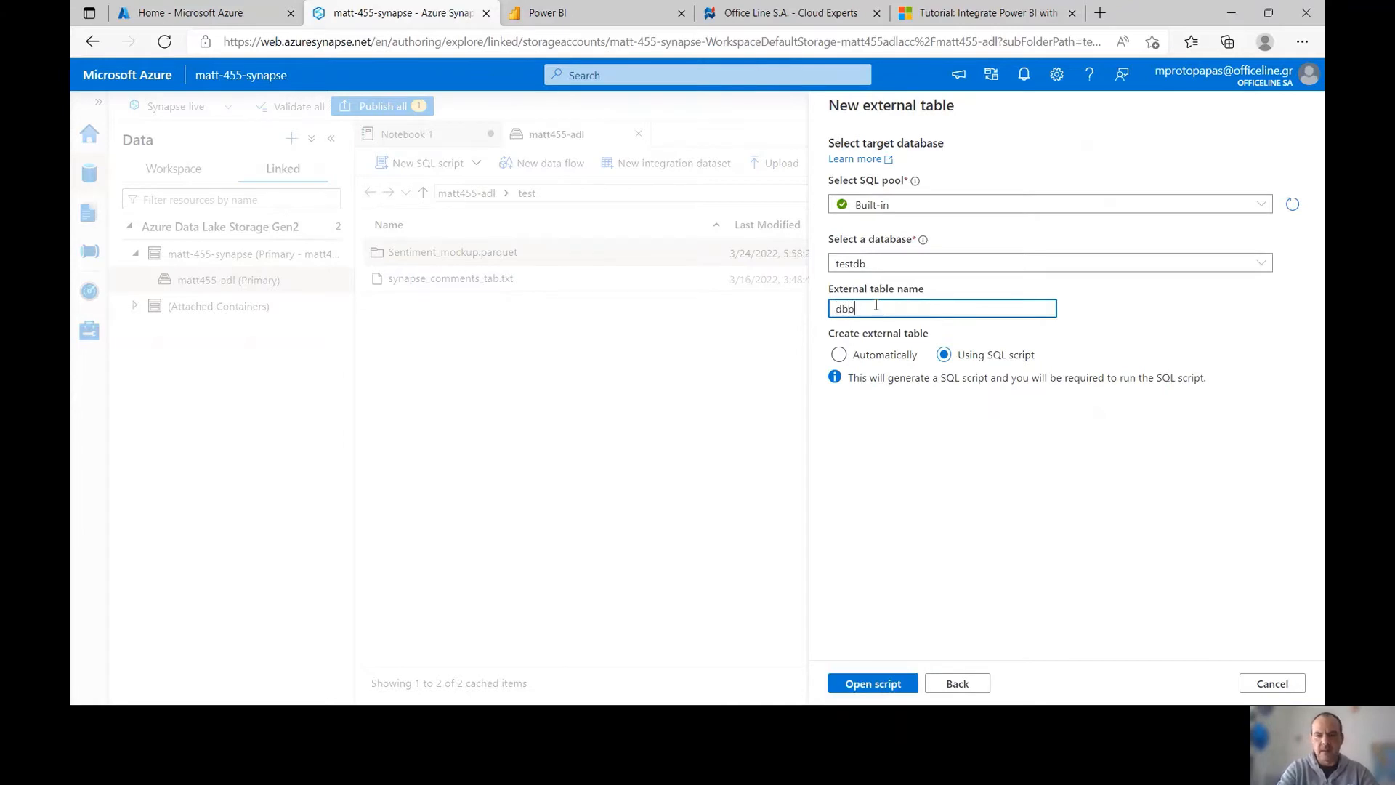
{"action": "type", "text": ".test"}
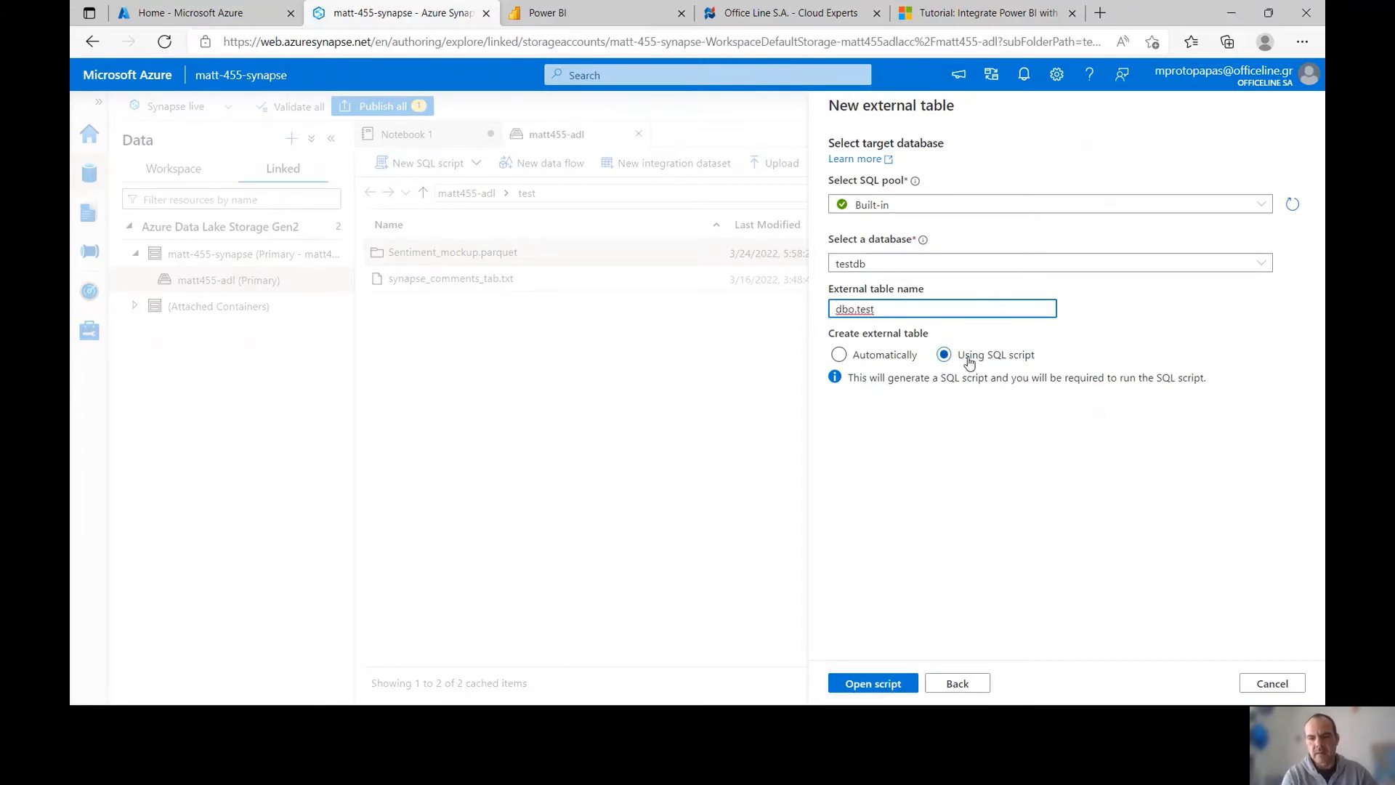
{"action": "left_click", "coordinate": [879, 683]}
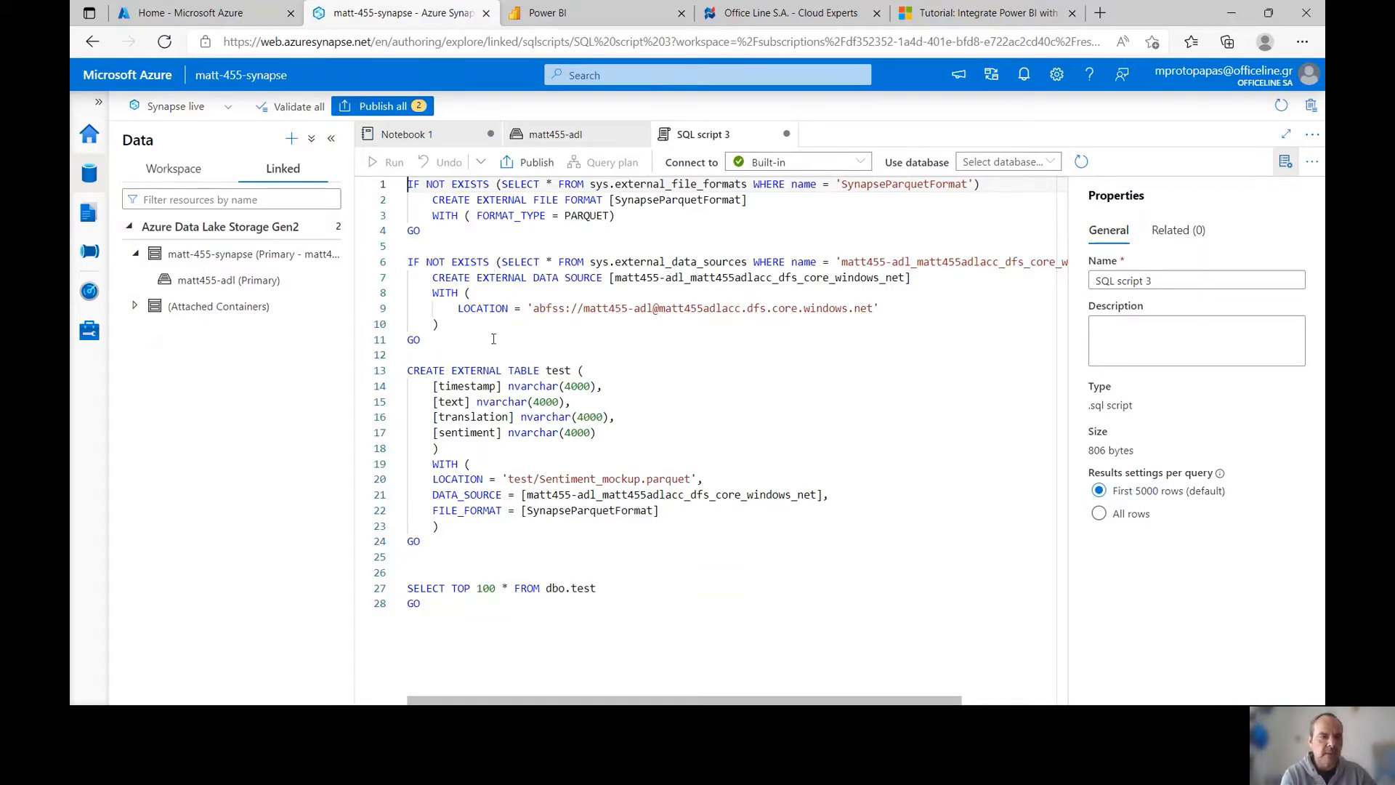
Confirm dbo.test under testdb's External tables, then reopen the matt455-adl test folder
{"action": "left_click", "coordinate": [174, 168]}
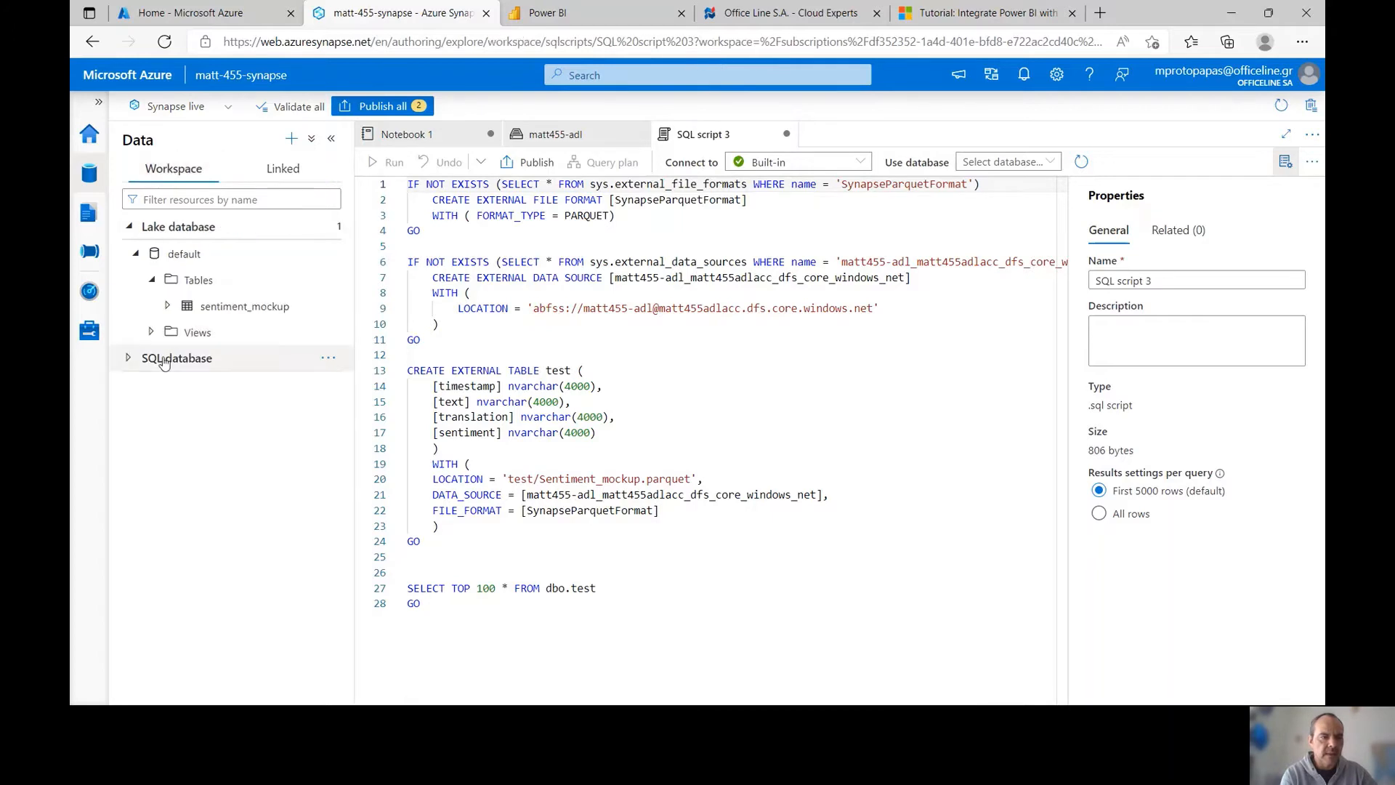
{"action": "left_click", "coordinate": [164, 361]}
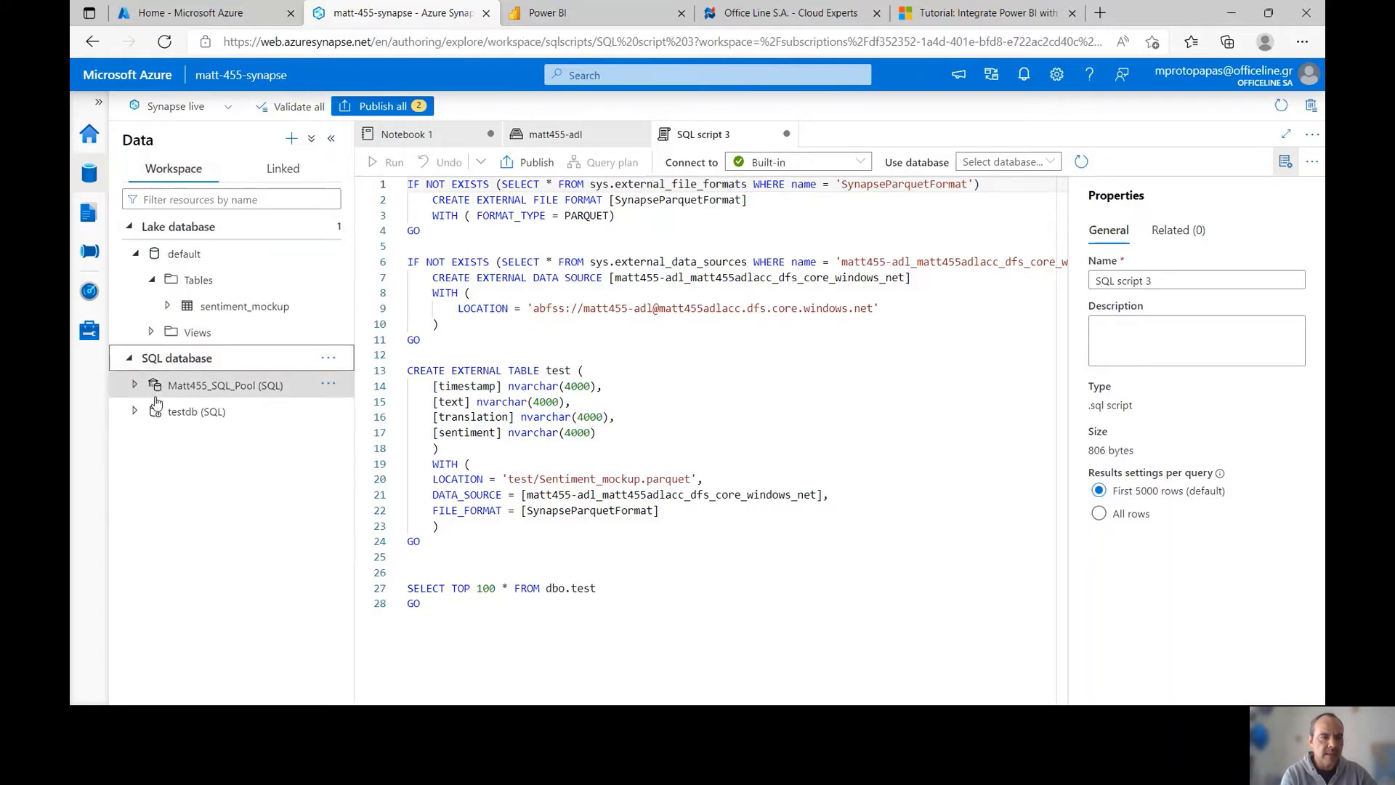
{"action": "left_click", "coordinate": [157, 410]}
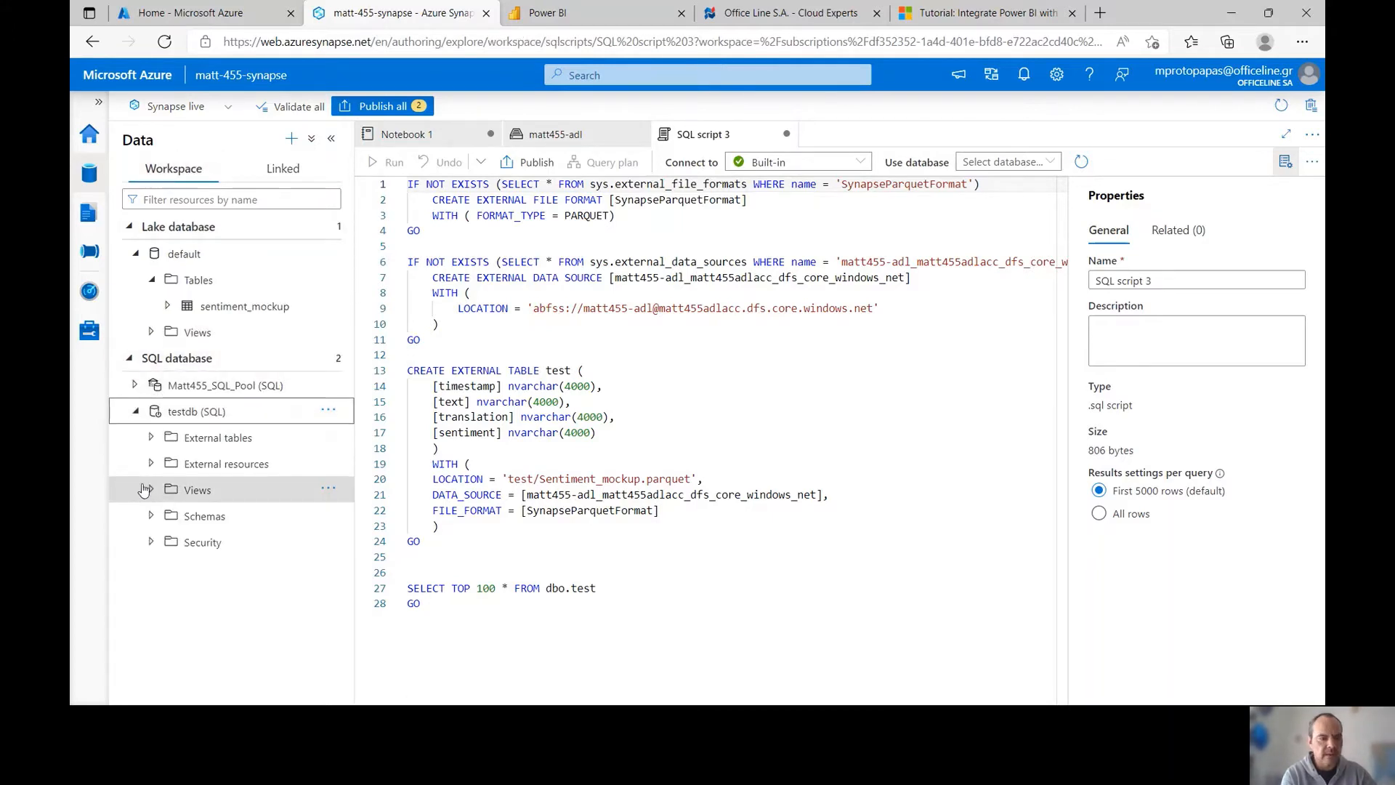
{"action": "left_click", "coordinate": [174, 437]}
{"action": "left_click", "coordinate": [205, 469]}
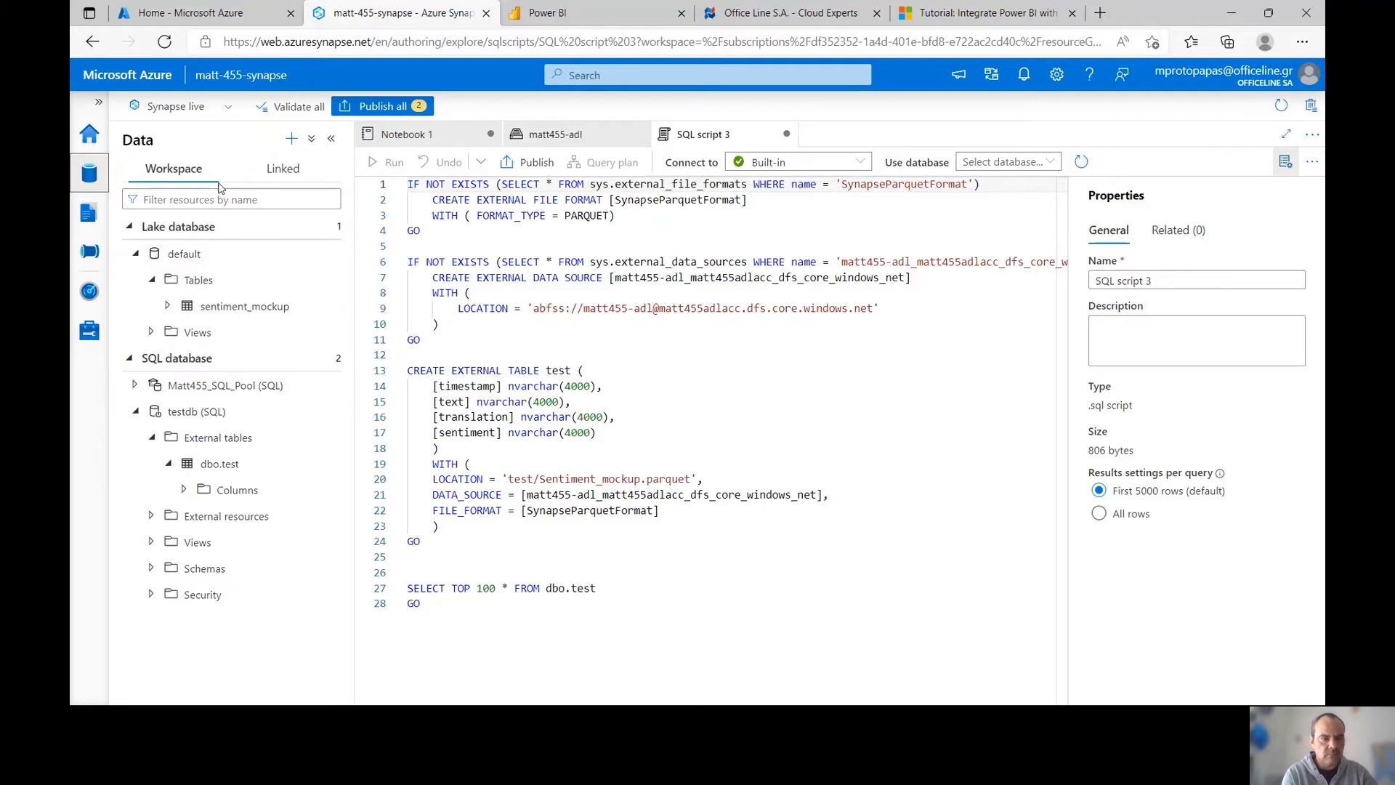
{"action": "left_click", "coordinate": [280, 178]}
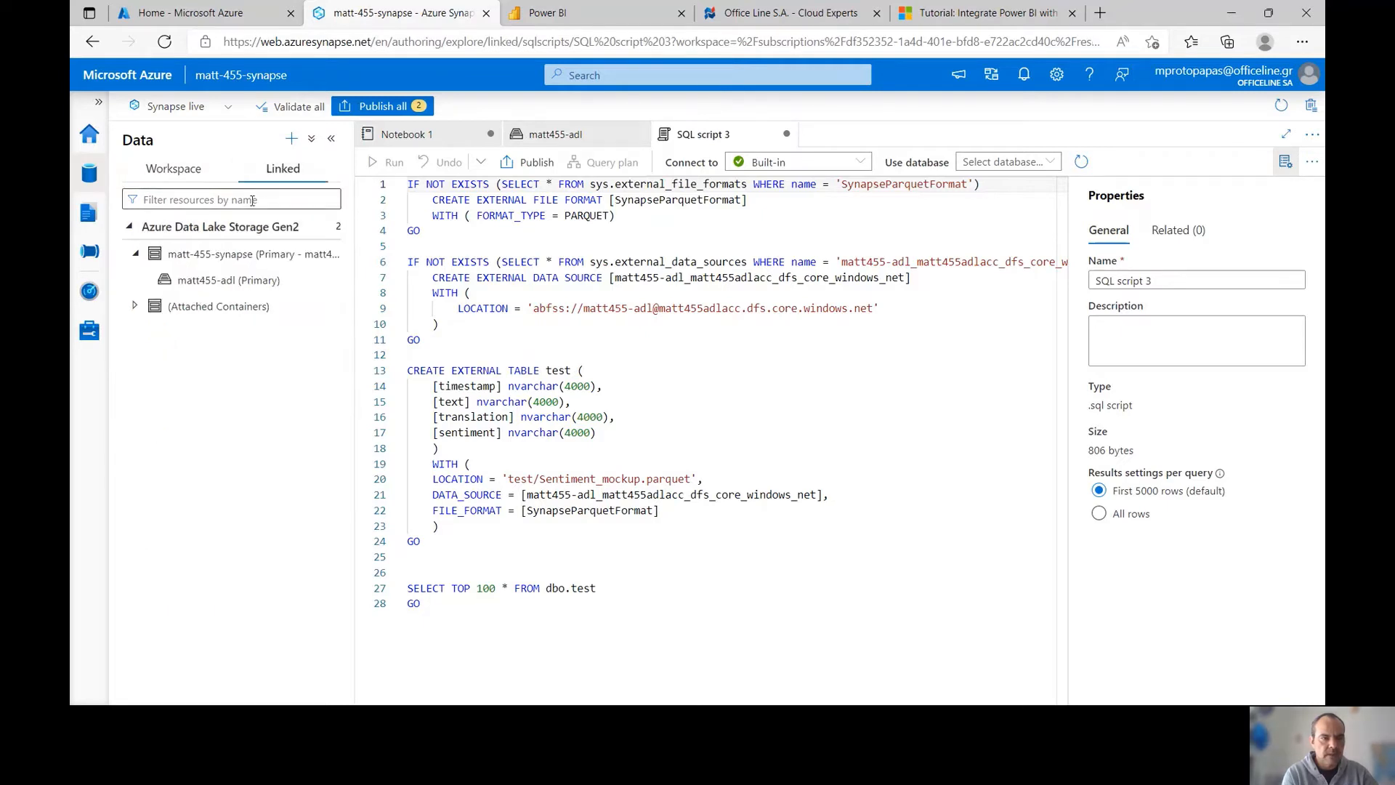
{"action": "left_click", "coordinate": [178, 284]}
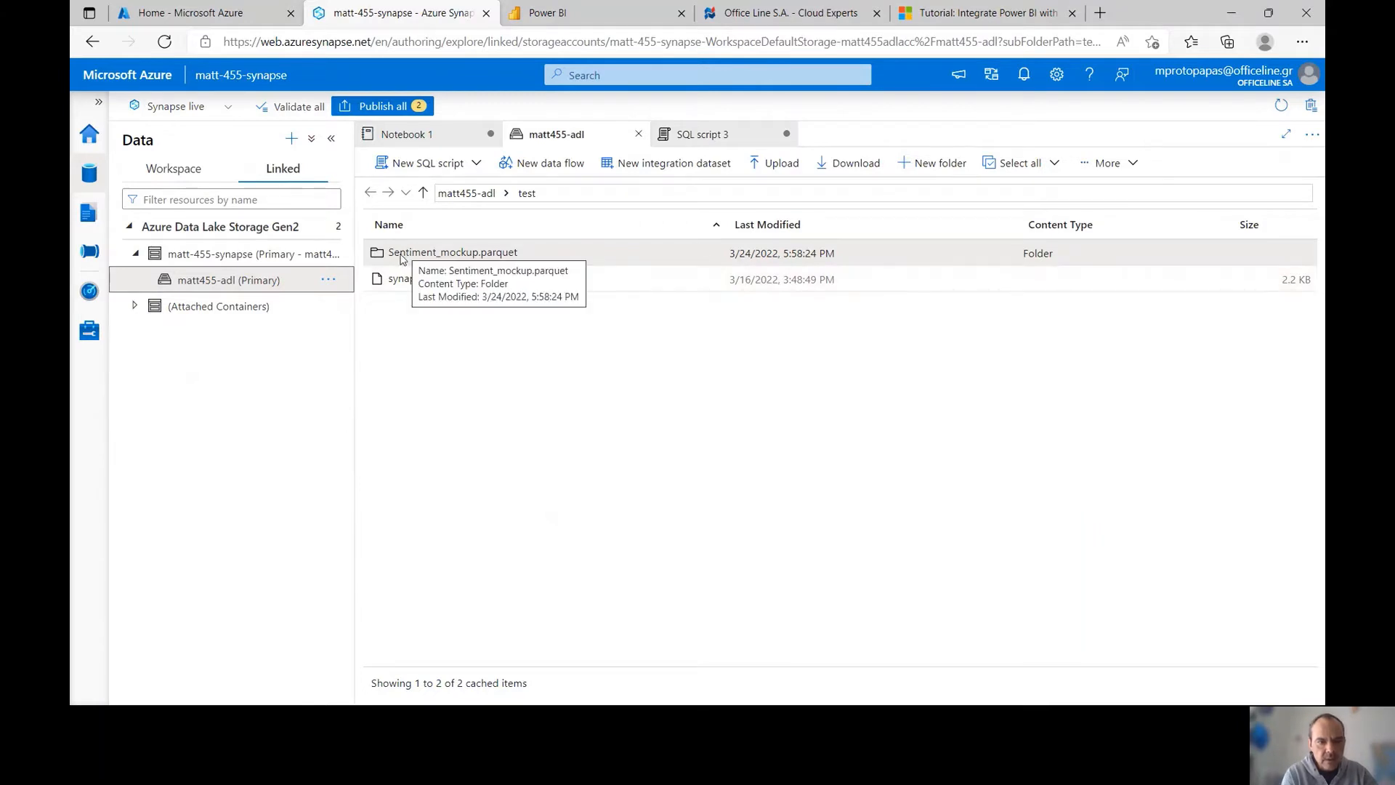
Generate a Parquet SELECT TOP 100 rows script for the folder, grab its URL, and switch to Power BI
{"action": "right_click", "coordinate": [439, 257]}
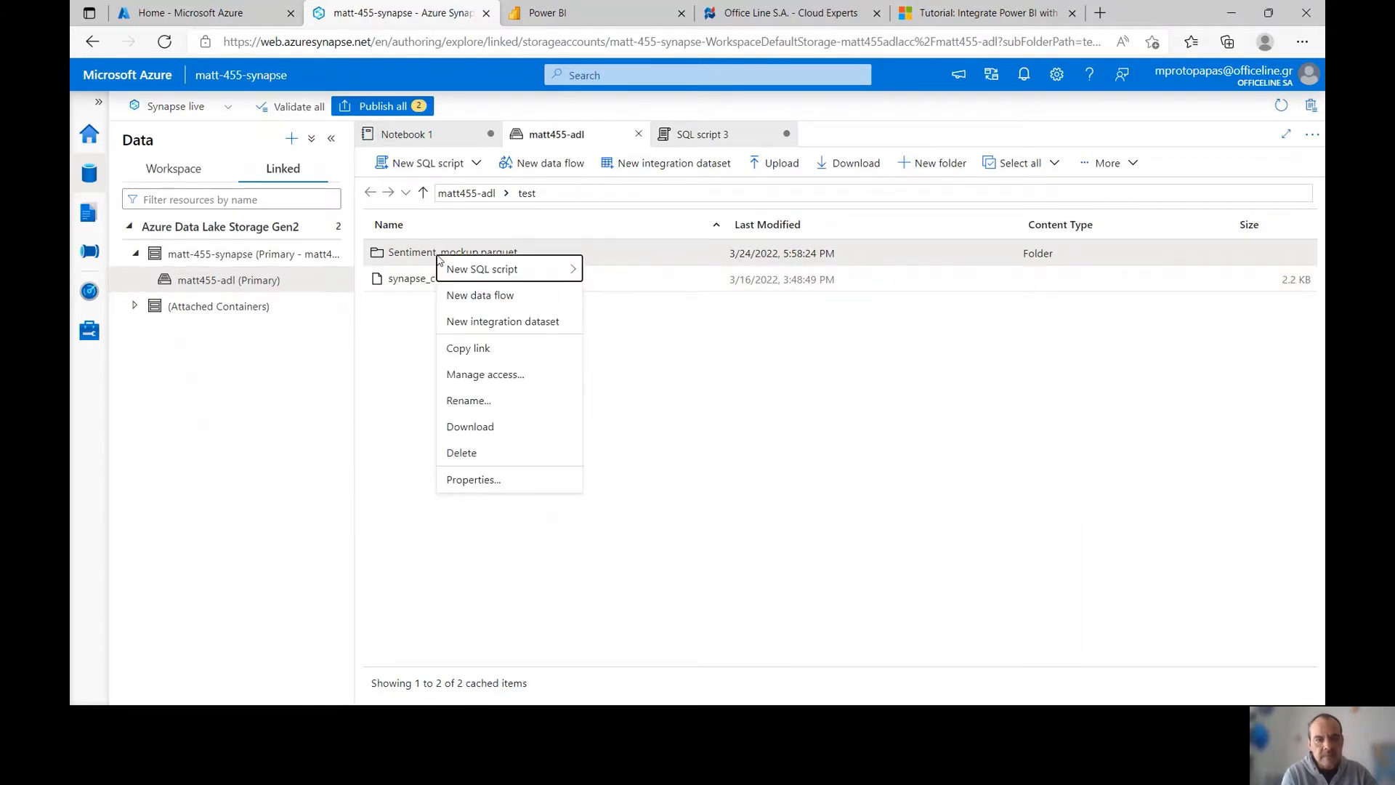
{"action": "mouse_move", "coordinate": [456, 271]}
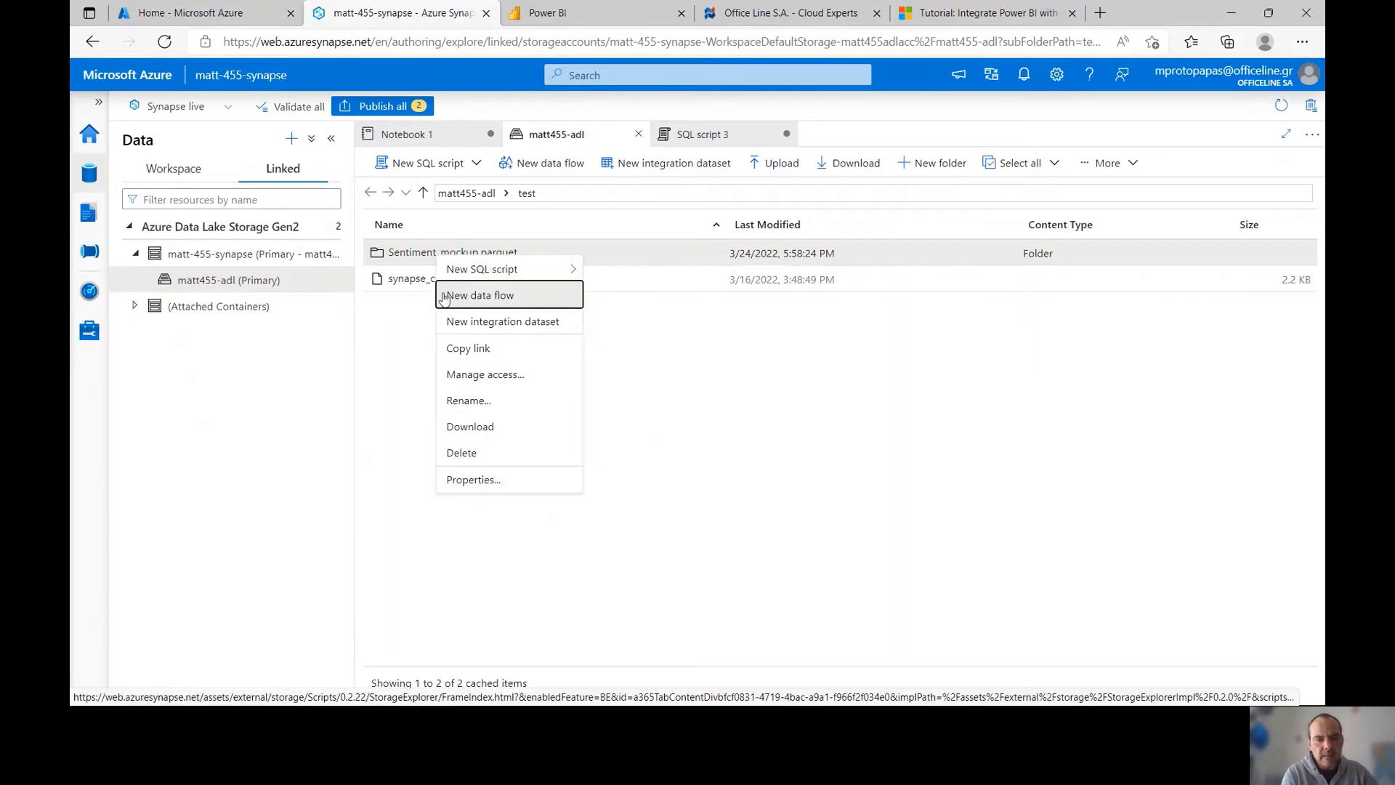
{"action": "left_click", "coordinate": [632, 270]}
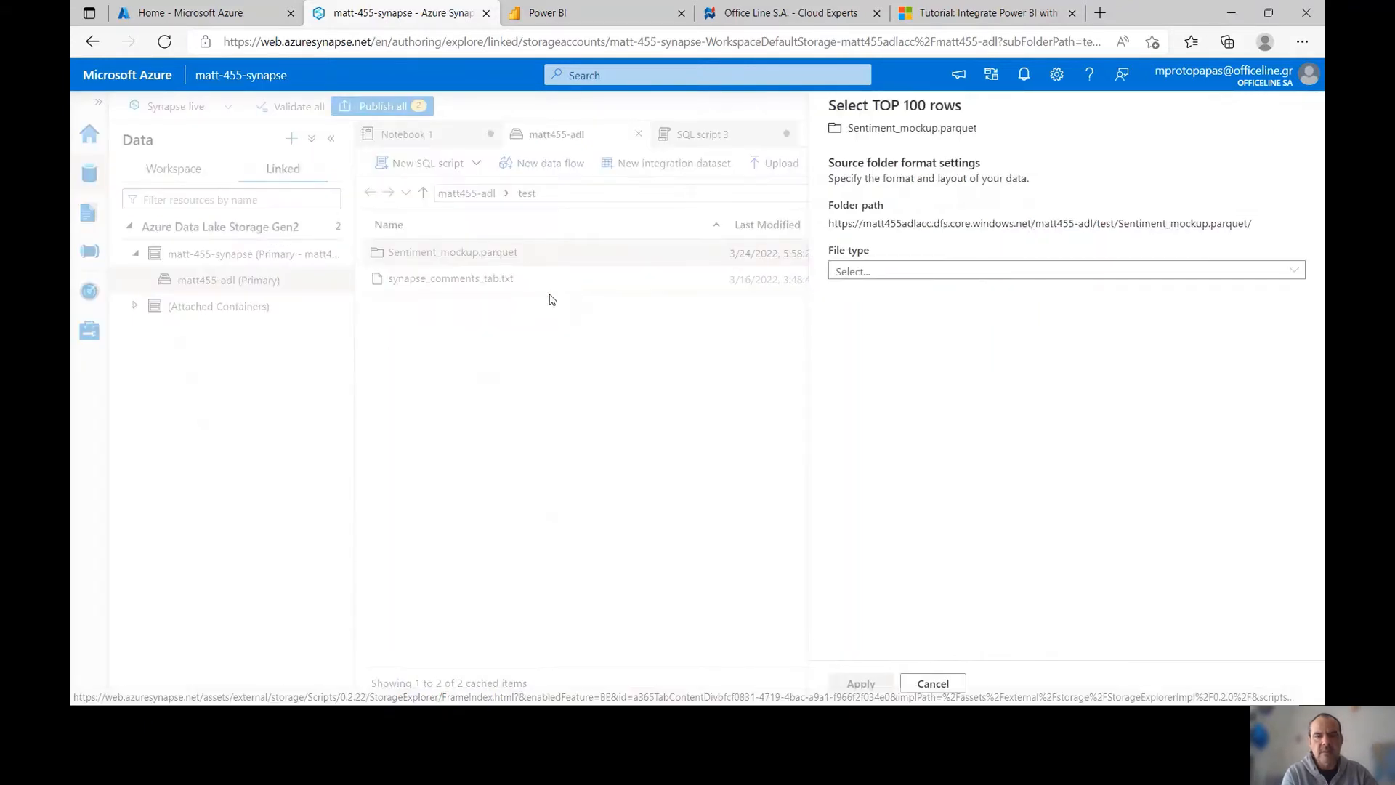
{"action": "left_click", "coordinate": [872, 274]}
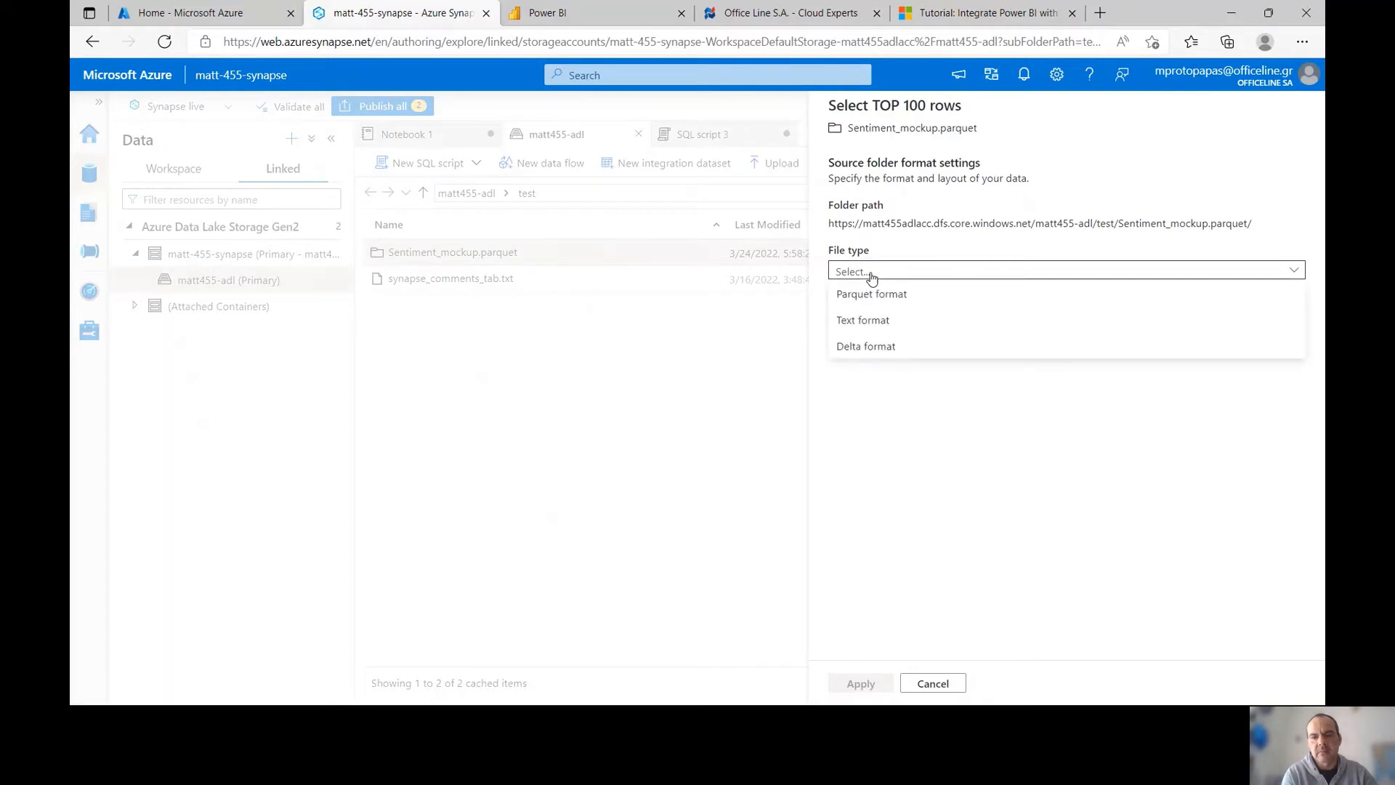
{"action": "left_click", "coordinate": [867, 294]}
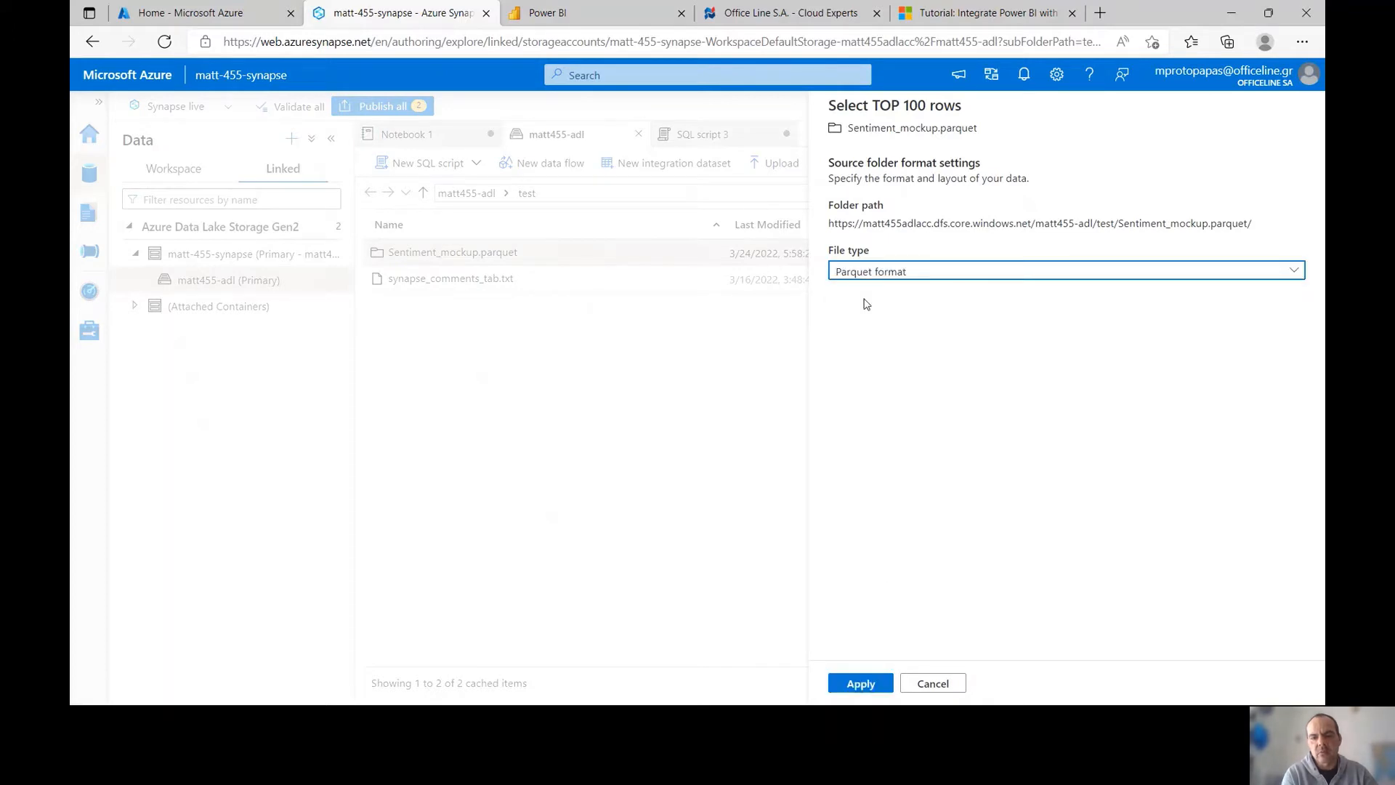
{"action": "left_click", "coordinate": [860, 683]}
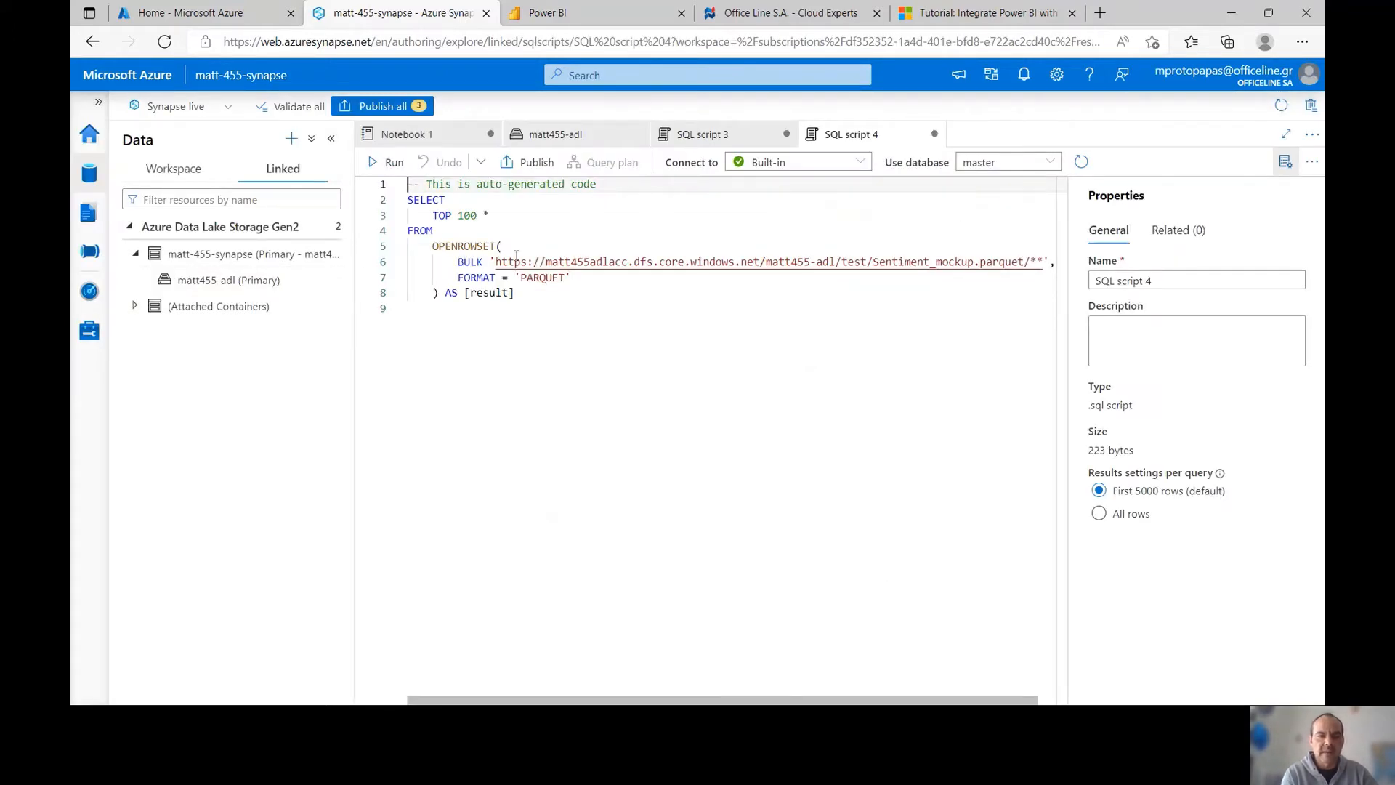
{"action": "mouse_move", "coordinate": [496, 263]}
{"action": "left_mouse_down"}
{"action": "mouse_move", "coordinate": [1033, 274]}
{"action": "mouse_move", "coordinate": [495, 262]}
{"action": "left_mouse_up"}
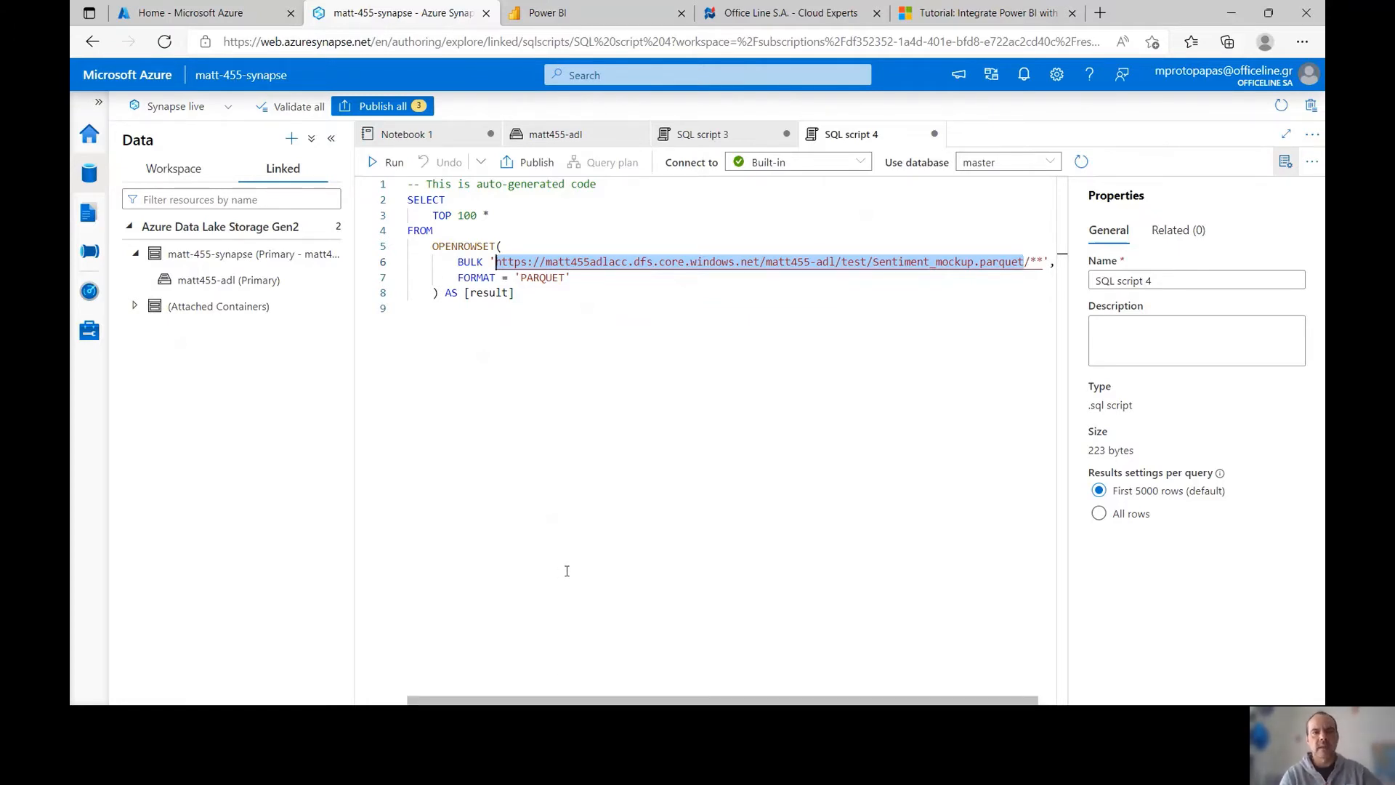
{"action": "left_click", "coordinate": [574, 12]}
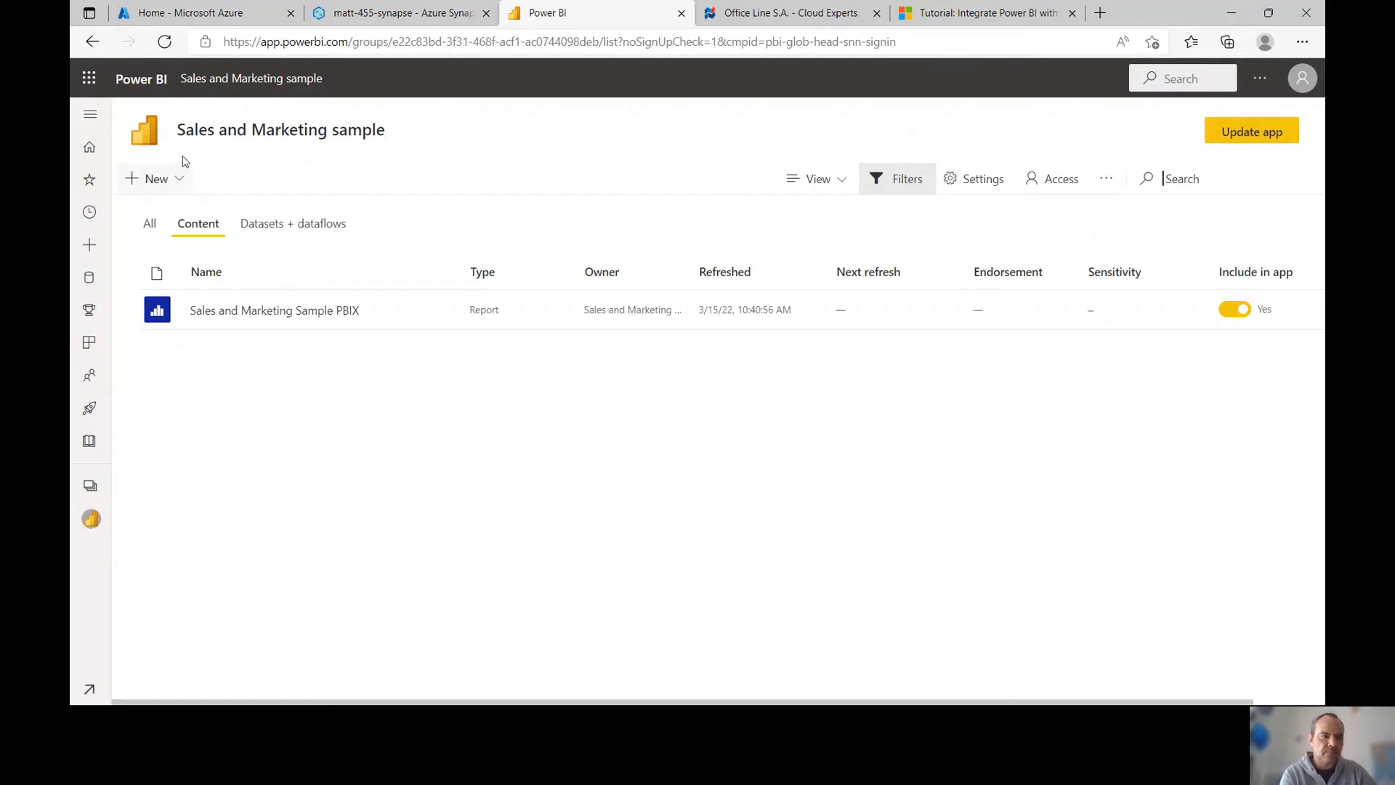
Create a new dataflow in the Sales and Marketing sample workspace and choose Add new tables
{"action": "left_click", "coordinate": [177, 186]}
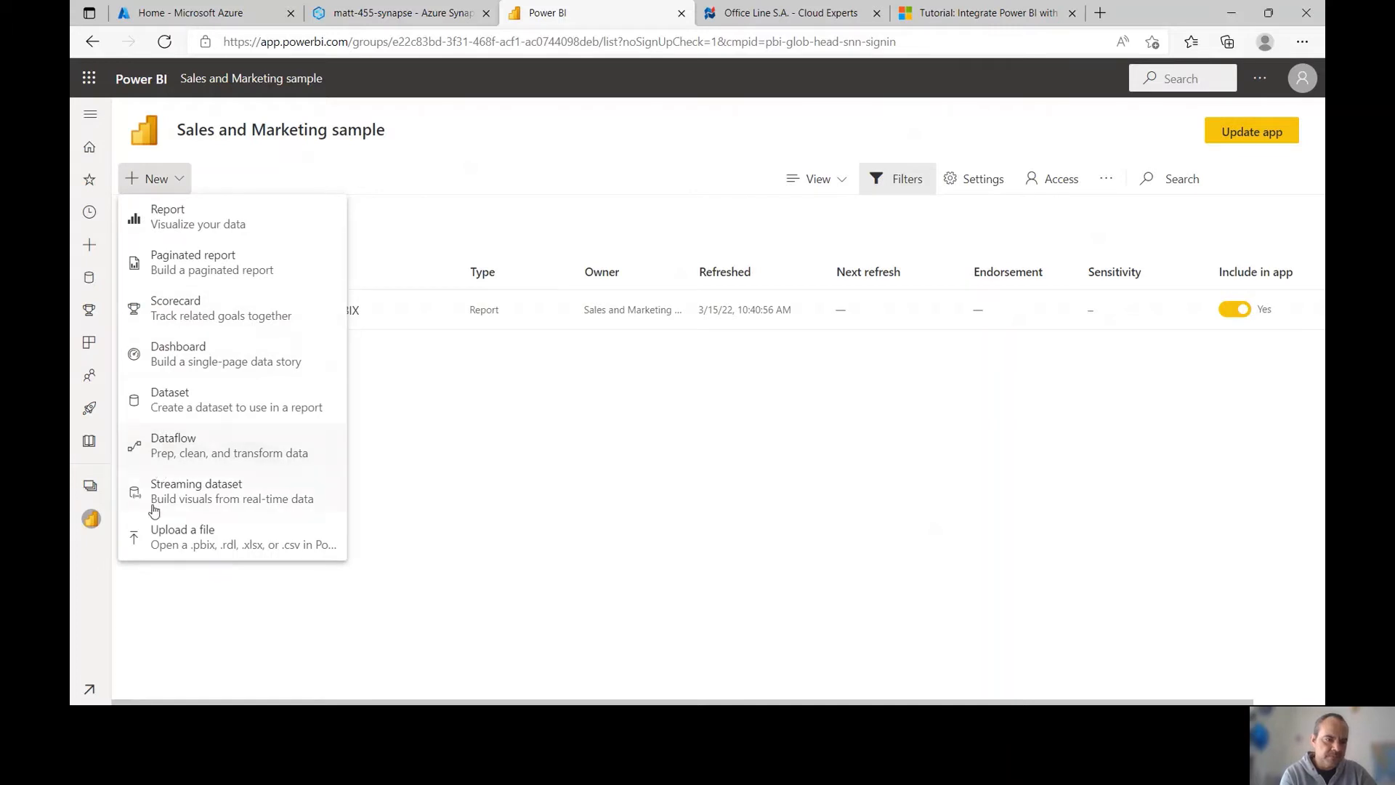
{"action": "left_click", "coordinate": [181, 445]}
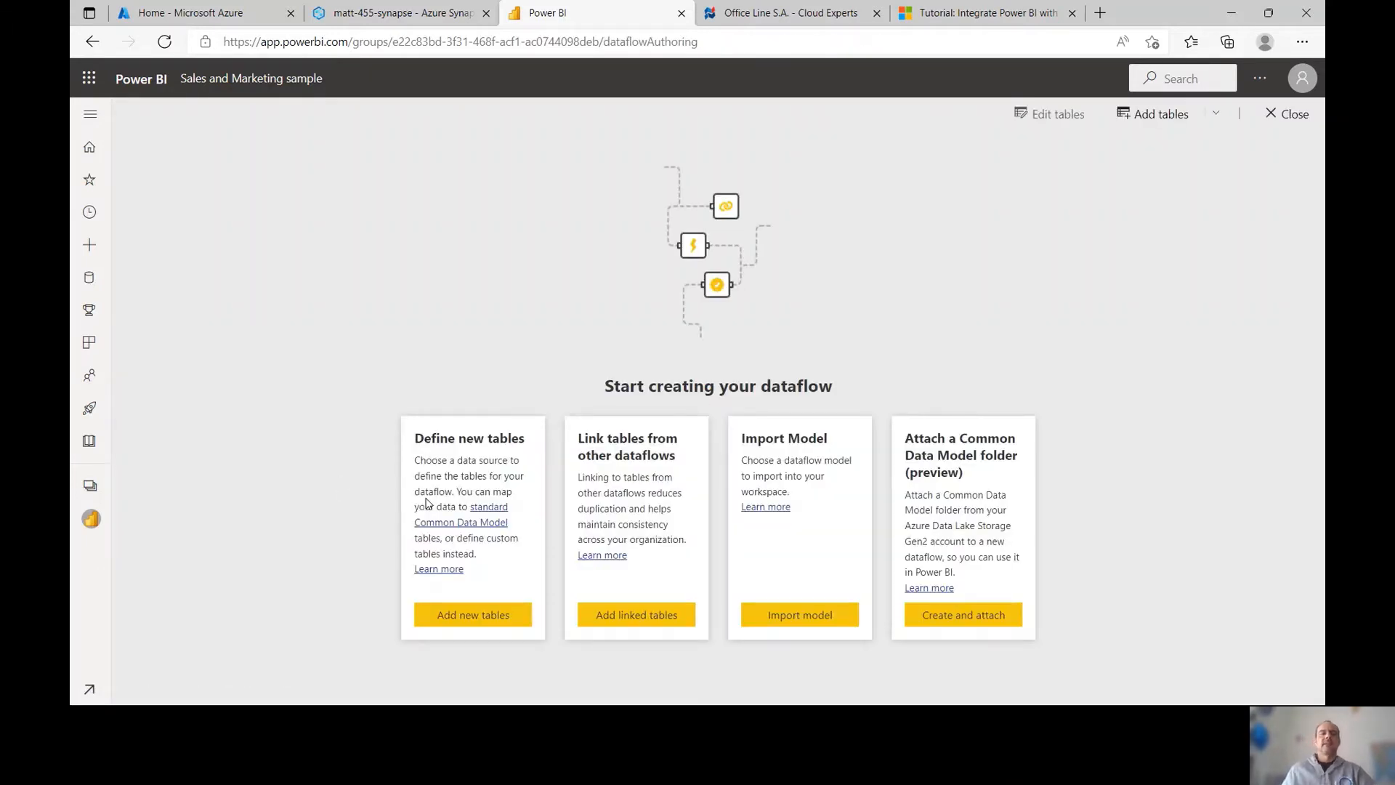
{"action": "left_click", "coordinate": [449, 625]}
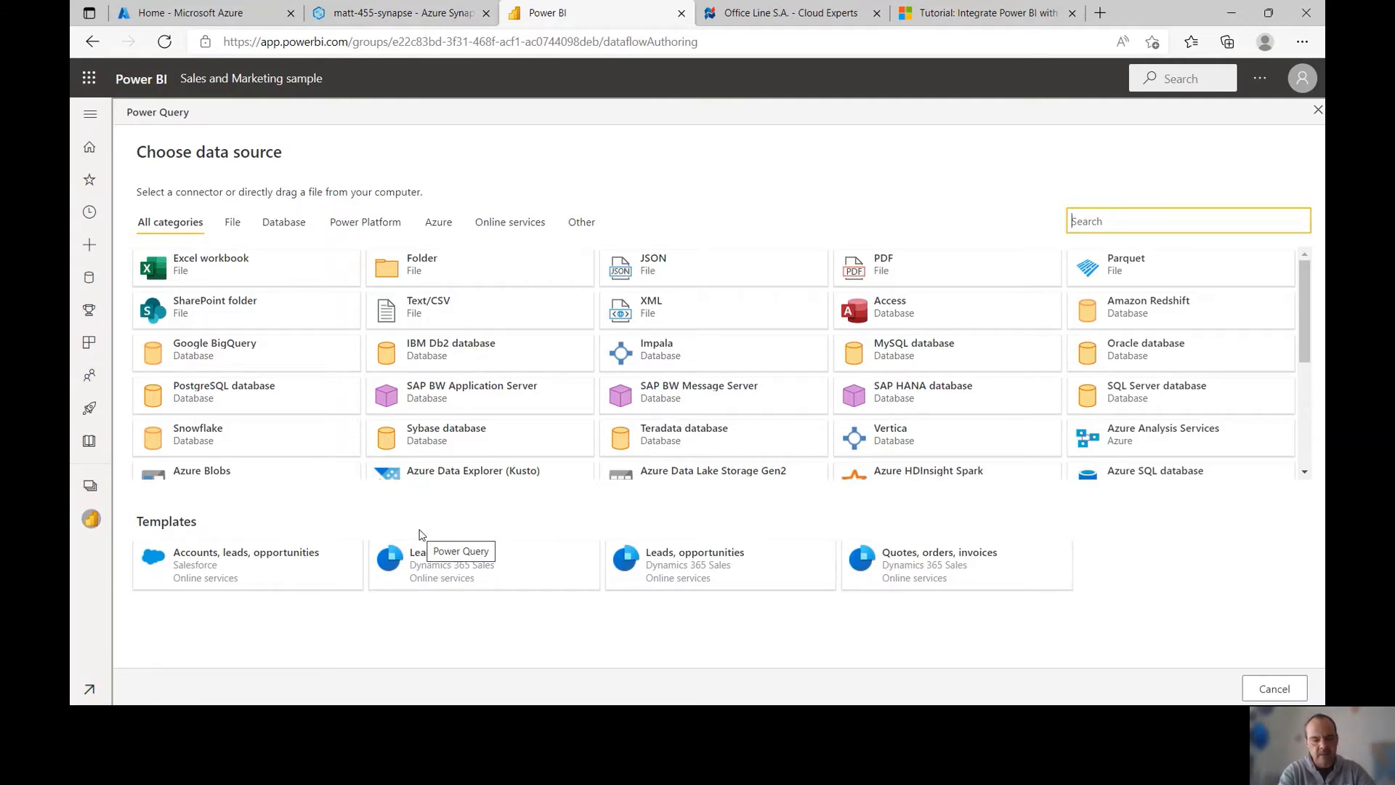
Connect Azure Data Lake Storage Gen2 to the pasted Sentiment_mockup.parquet folder URL using the work account
{"action": "type", "text": "azure "}
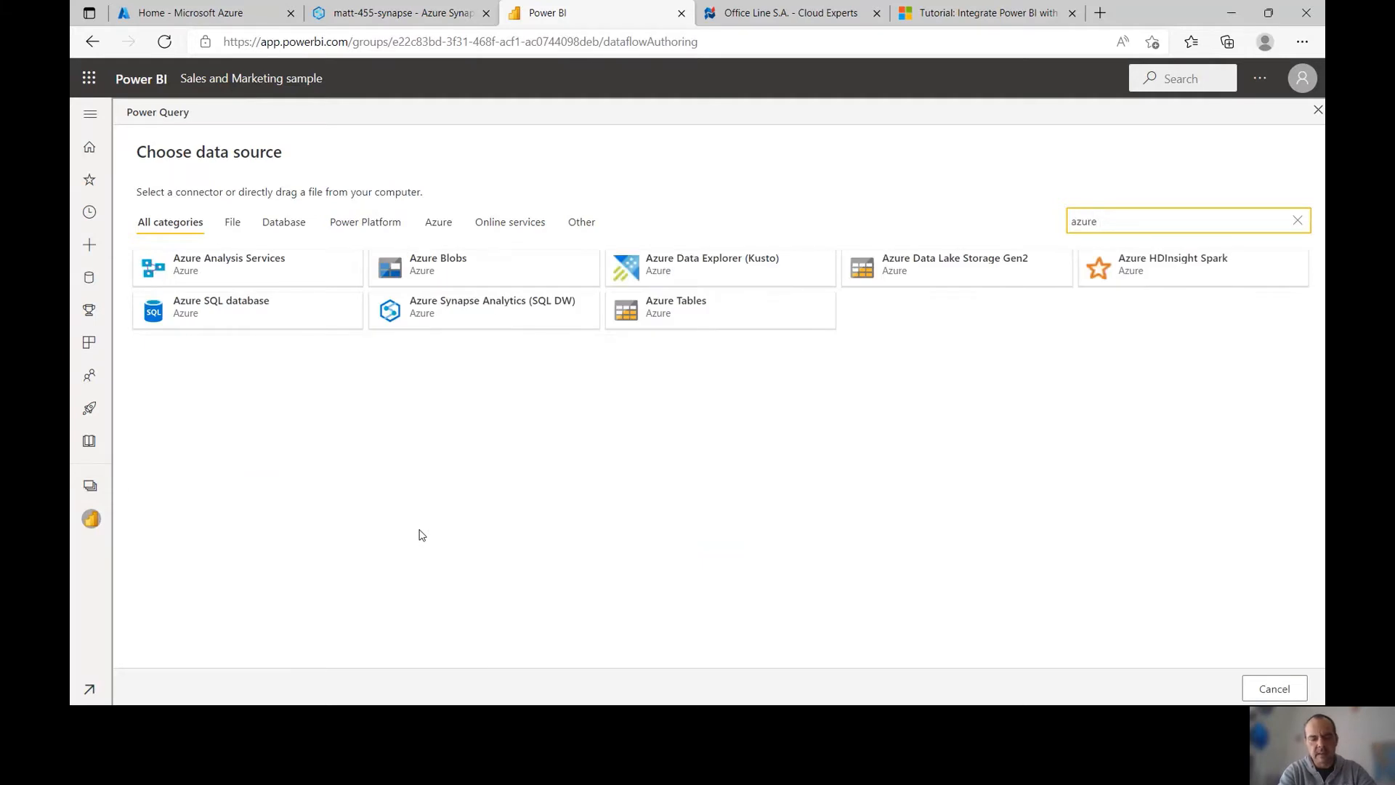
{"action": "type", "text": "data"}
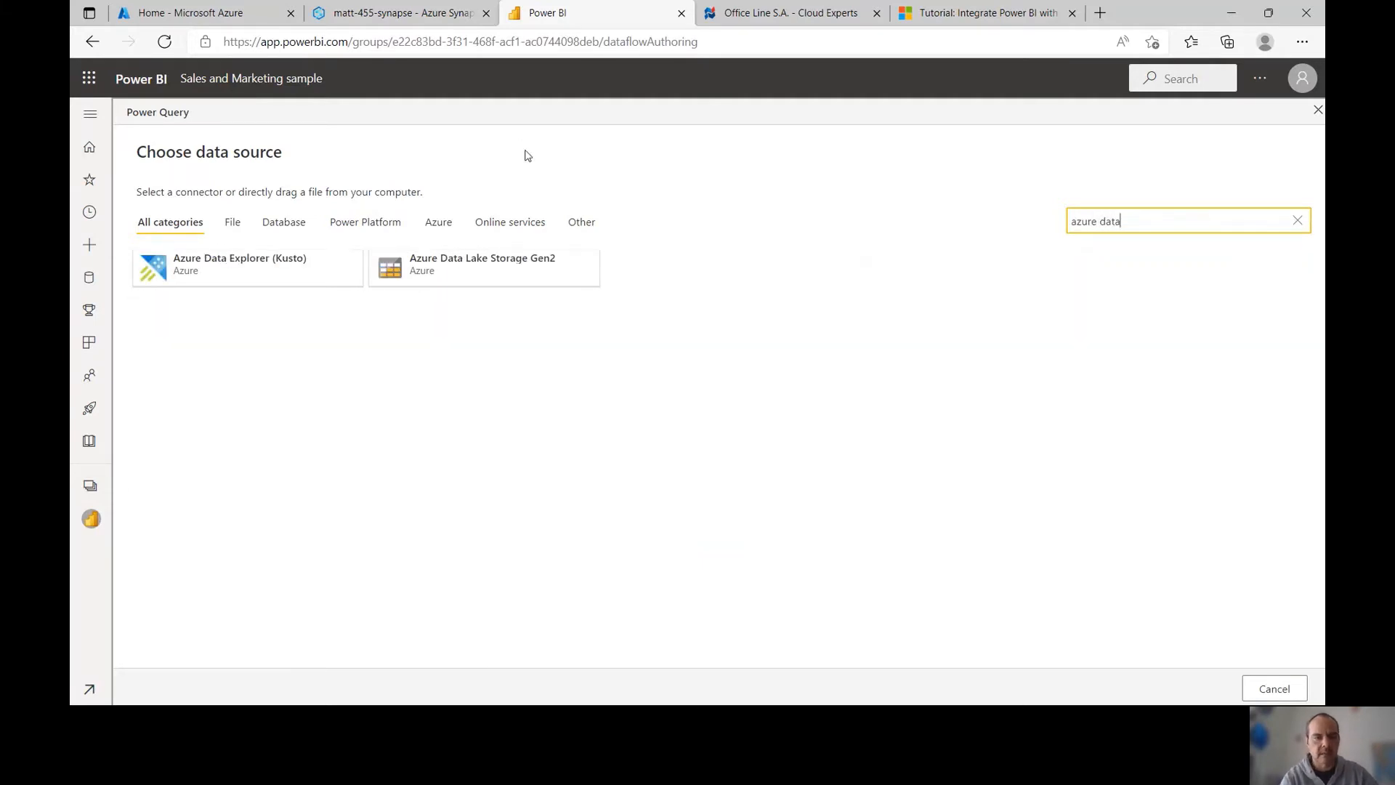
{"action": "left_click", "coordinate": [483, 259]}
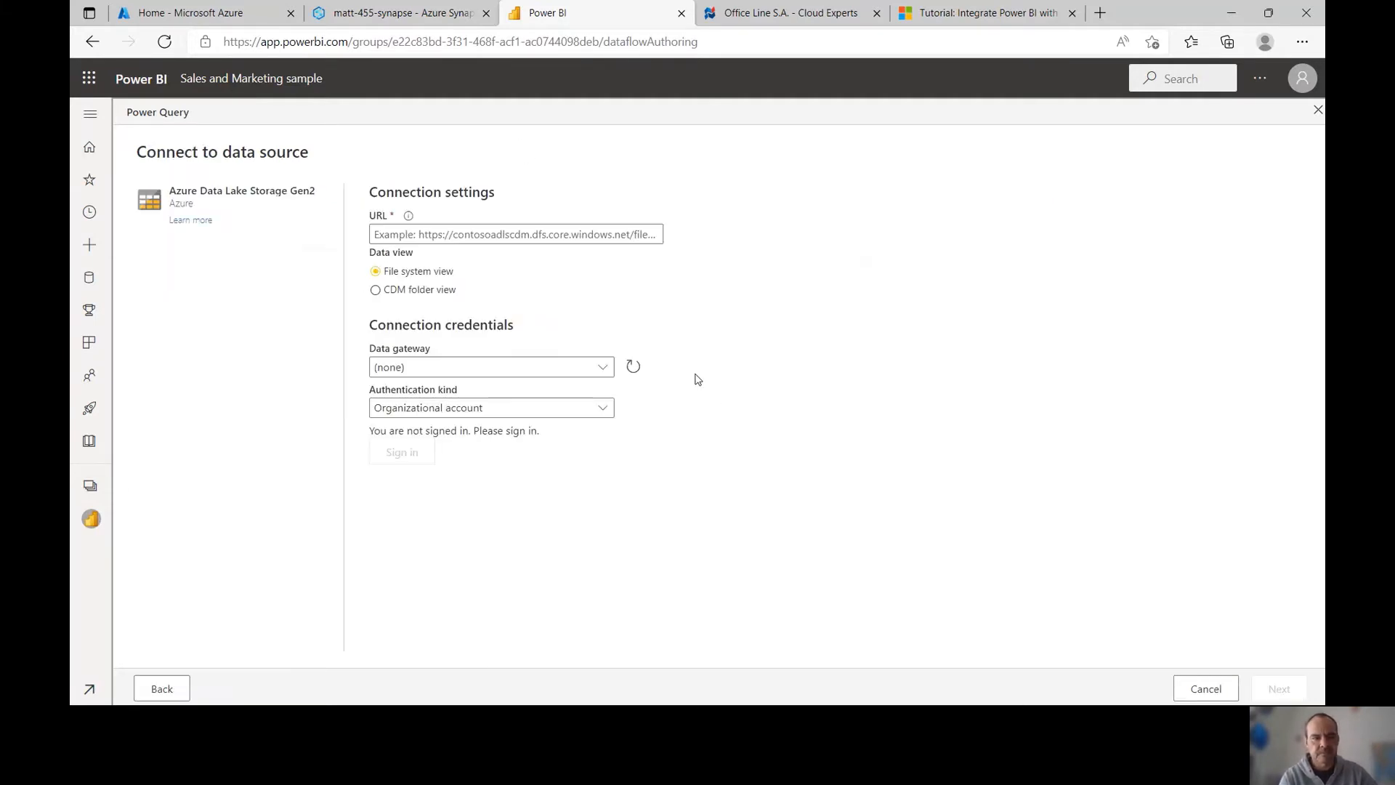
{"action": "left_click", "coordinate": [531, 233]}
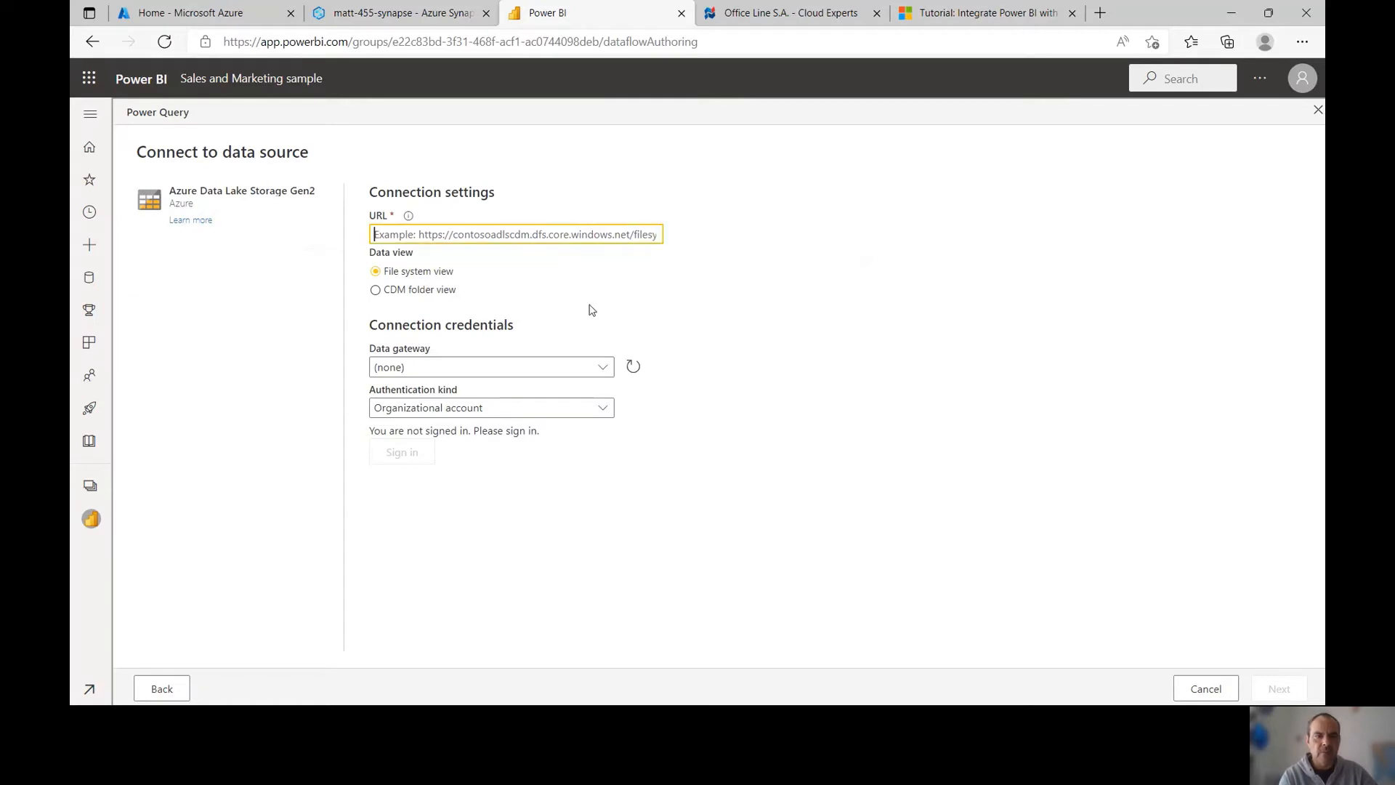
{"action": "key", "text": "ctrl+v"}
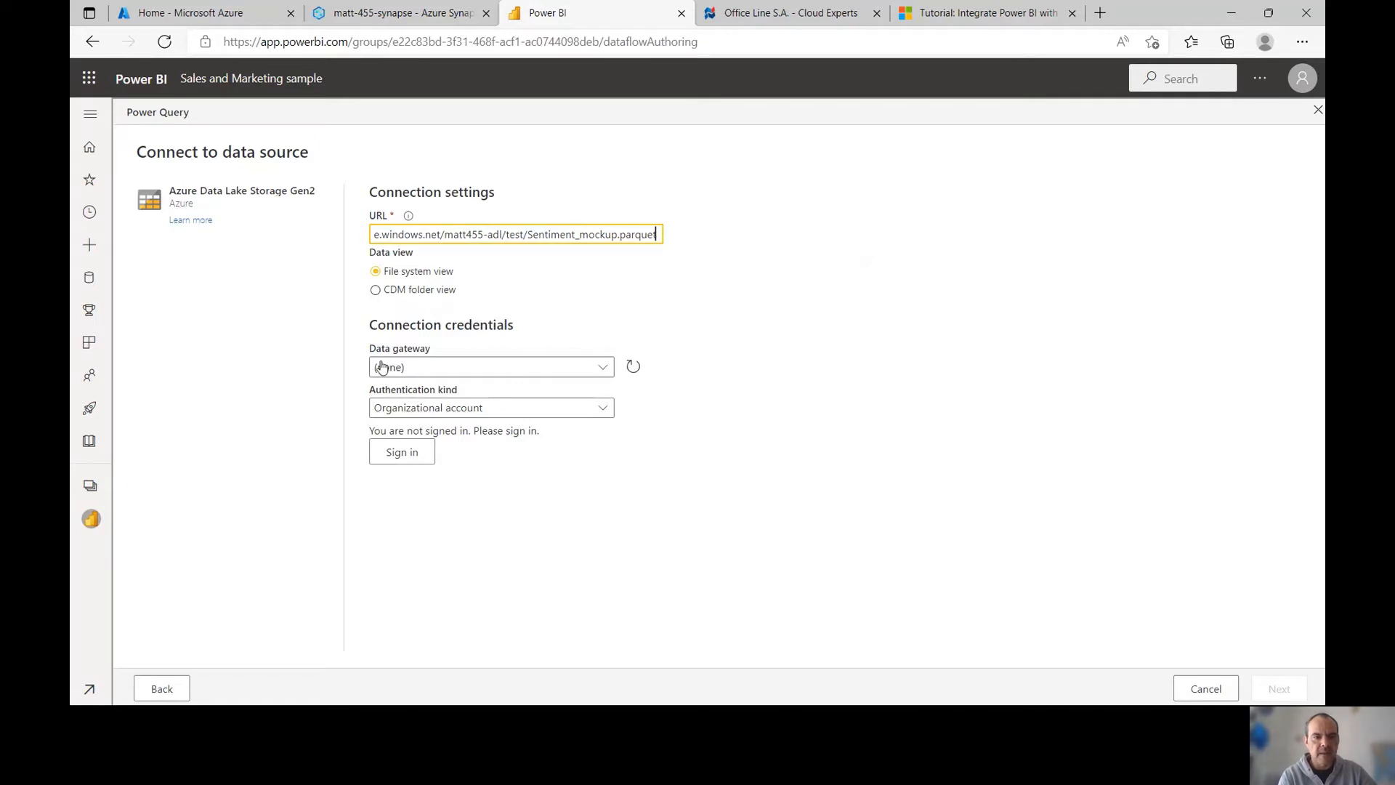
{"action": "left_click", "coordinate": [399, 451]}
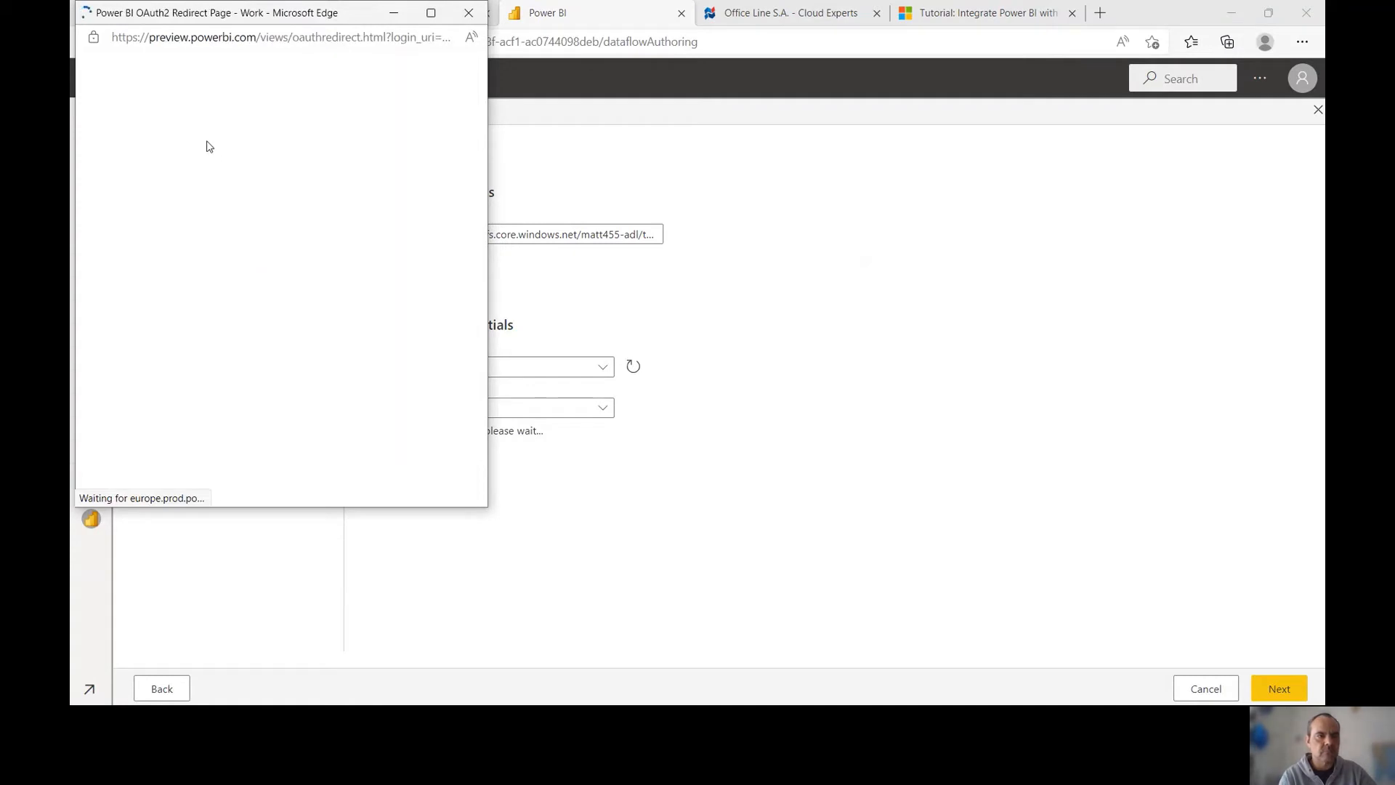
{"action": "left_click", "coordinate": [205, 172]}
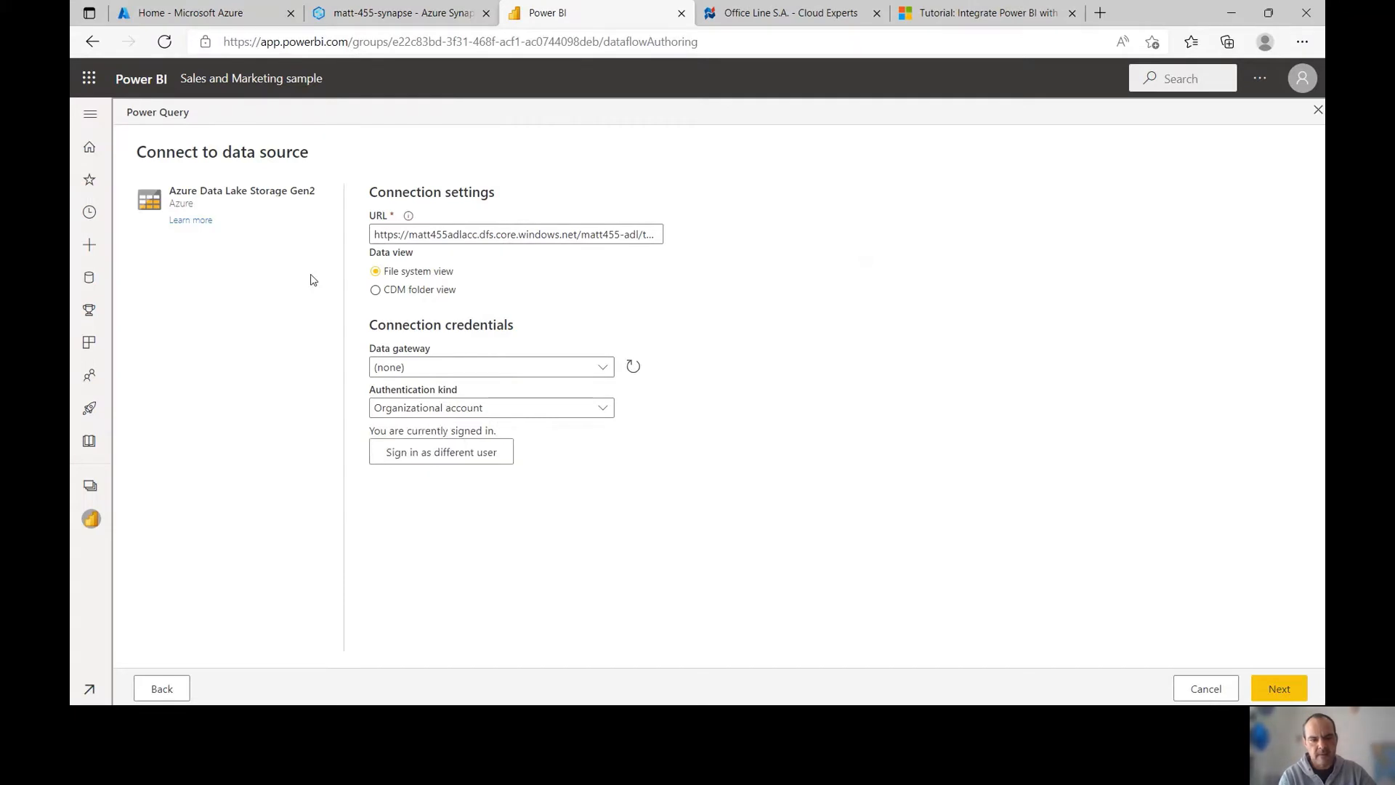
{"action": "left_click", "coordinate": [1271, 688]}
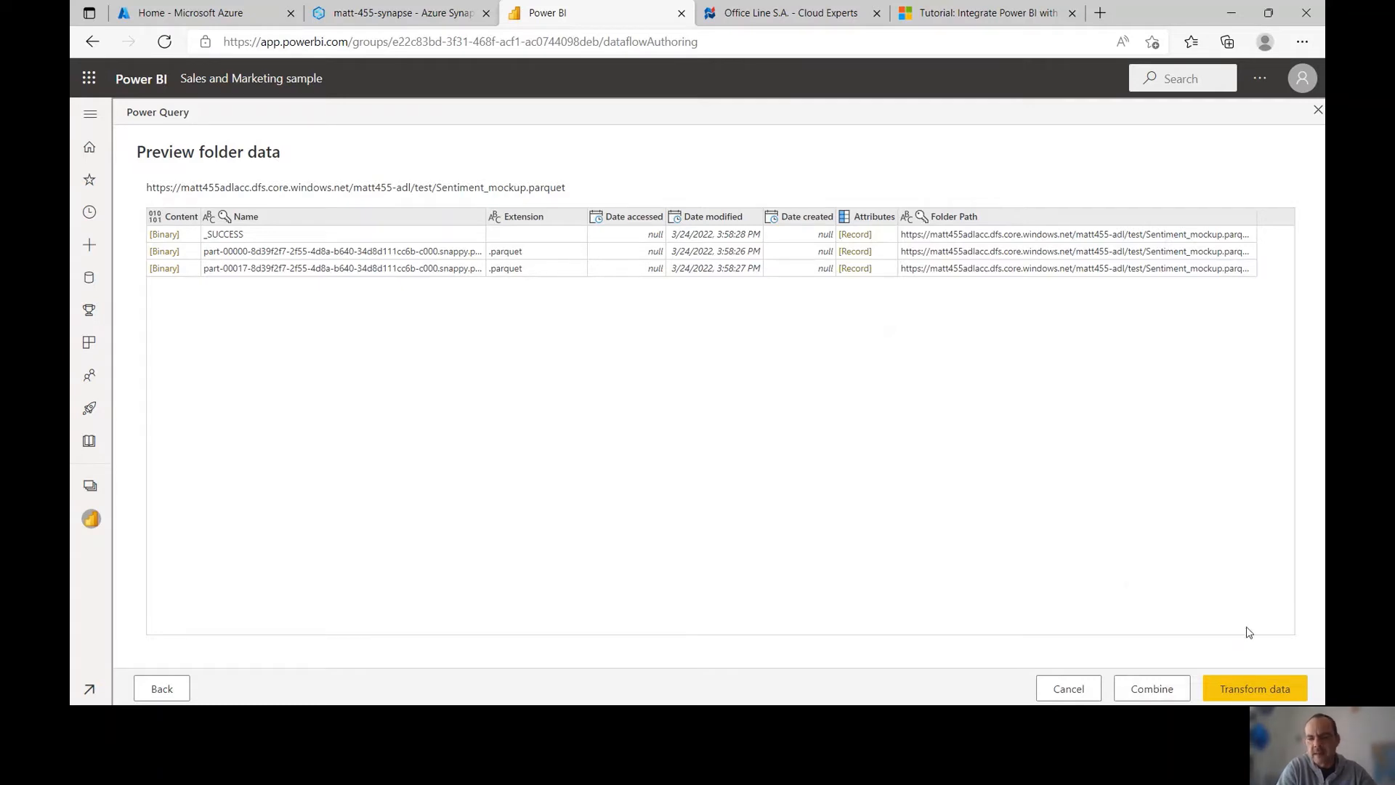
Load the folder into Power Query, drop blank extensions, and combine the two .parquet files
{"action": "left_click", "coordinate": [1253, 688]}
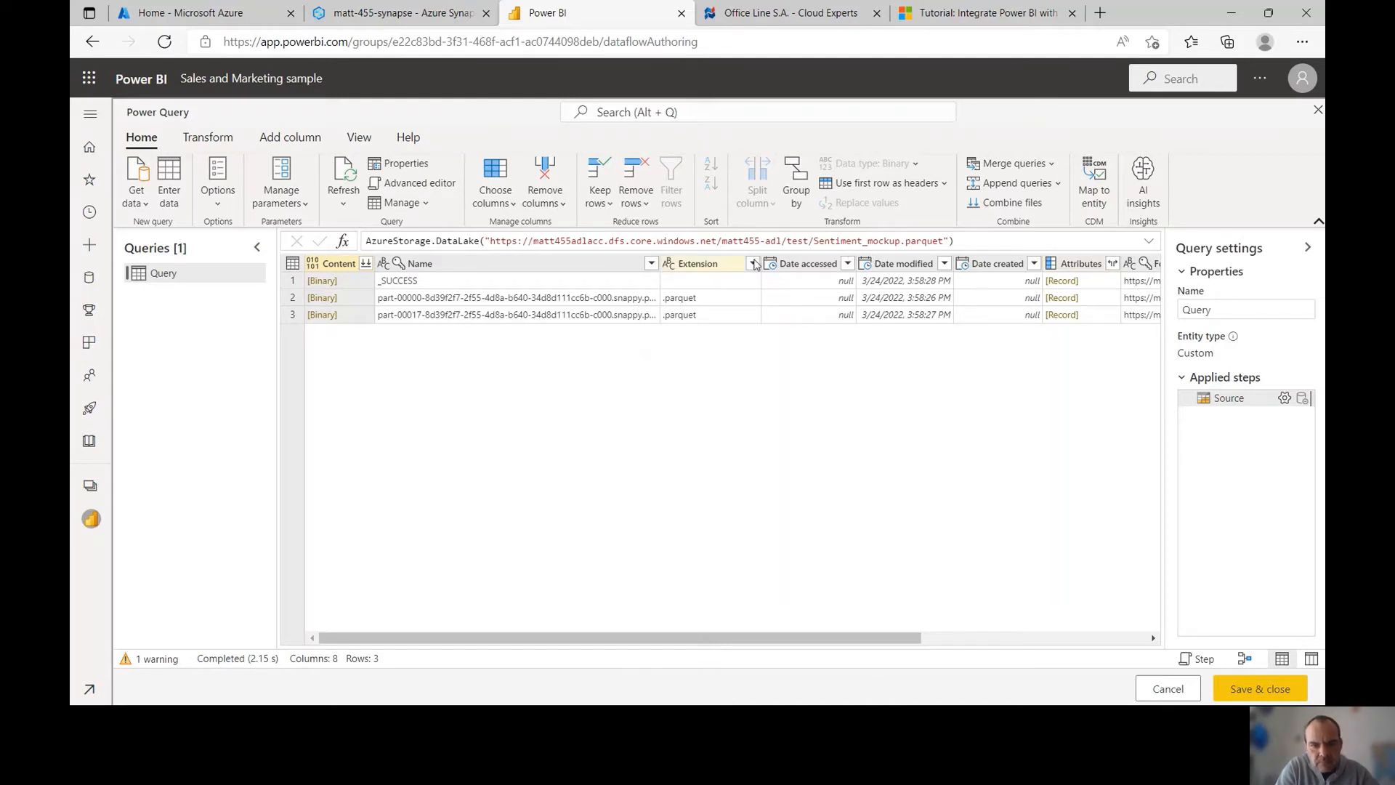
{"action": "left_click", "coordinate": [753, 264]}
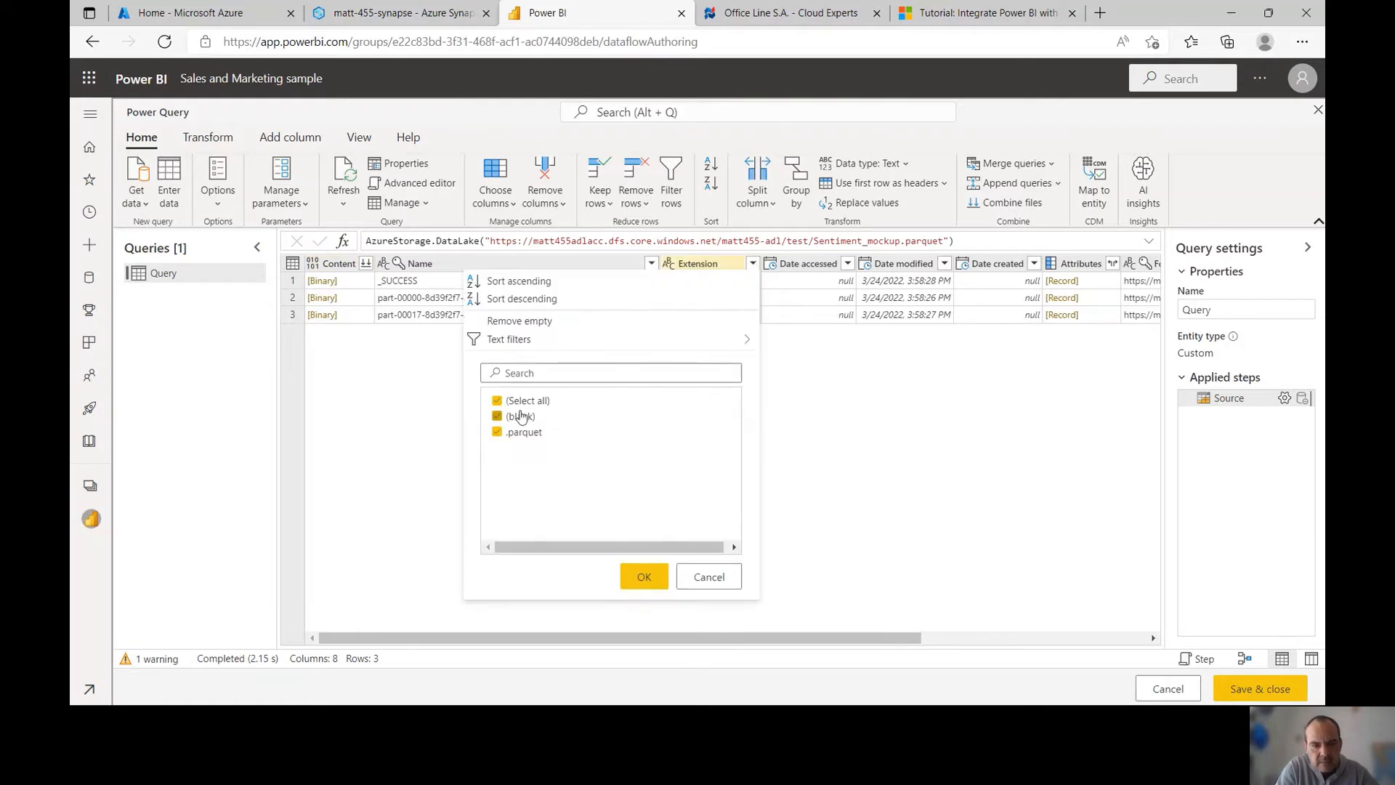
{"action": "left_click", "coordinate": [521, 416]}
{"action": "left_click", "coordinate": [642, 577]}
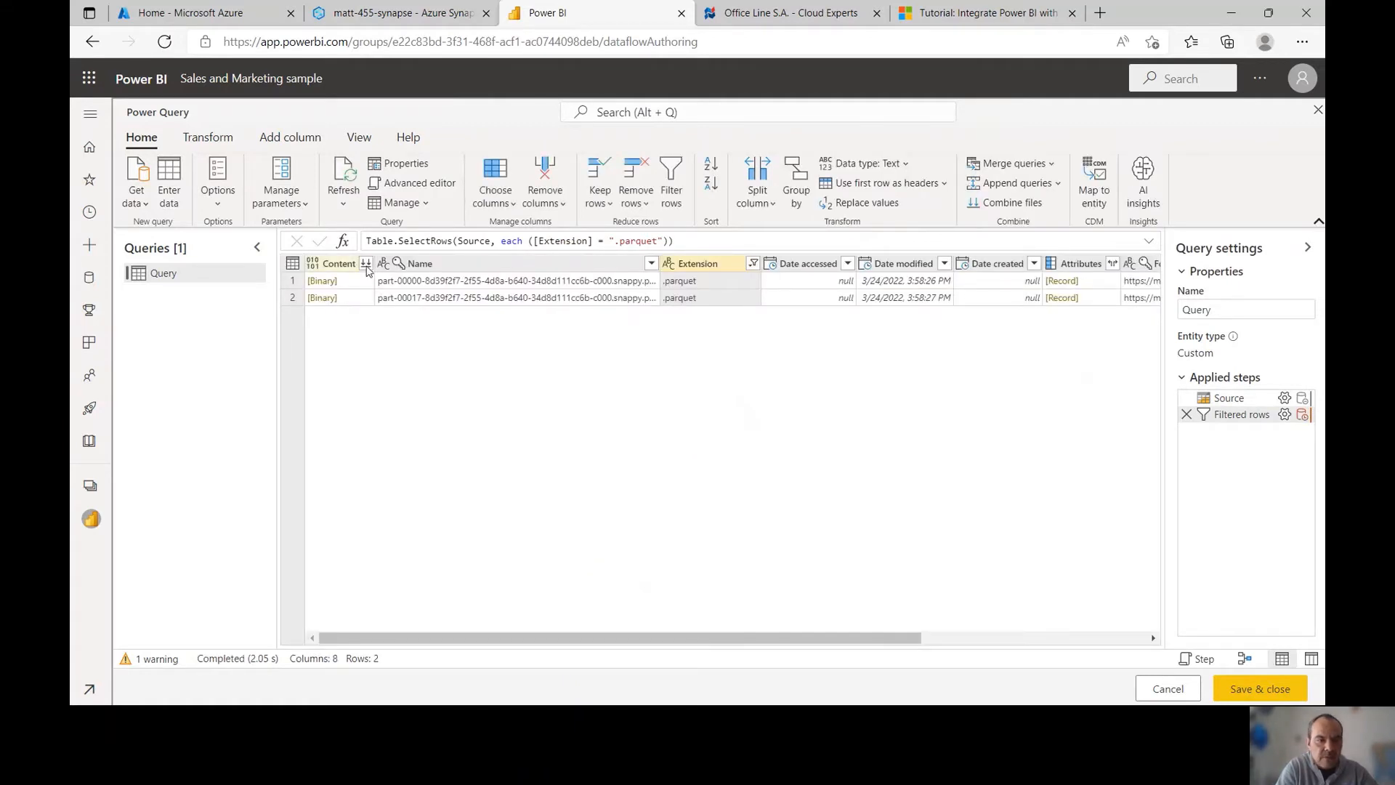
{"action": "left_click", "coordinate": [367, 266]}
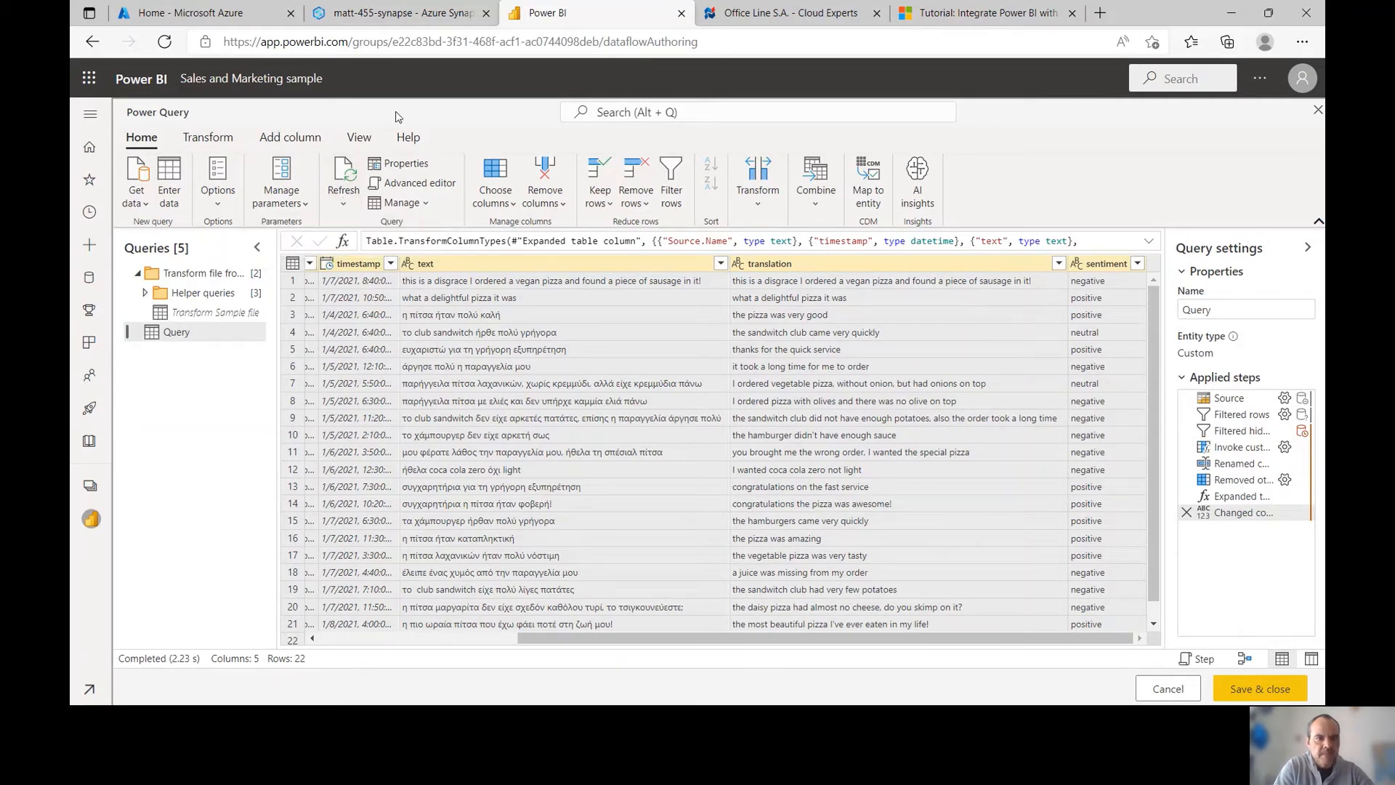
Create Date/Time parameter RangeStart, described 'timestamp for range start incremental refresh', current value 1/1/1900
{"action": "left_click", "coordinate": [294, 210]}
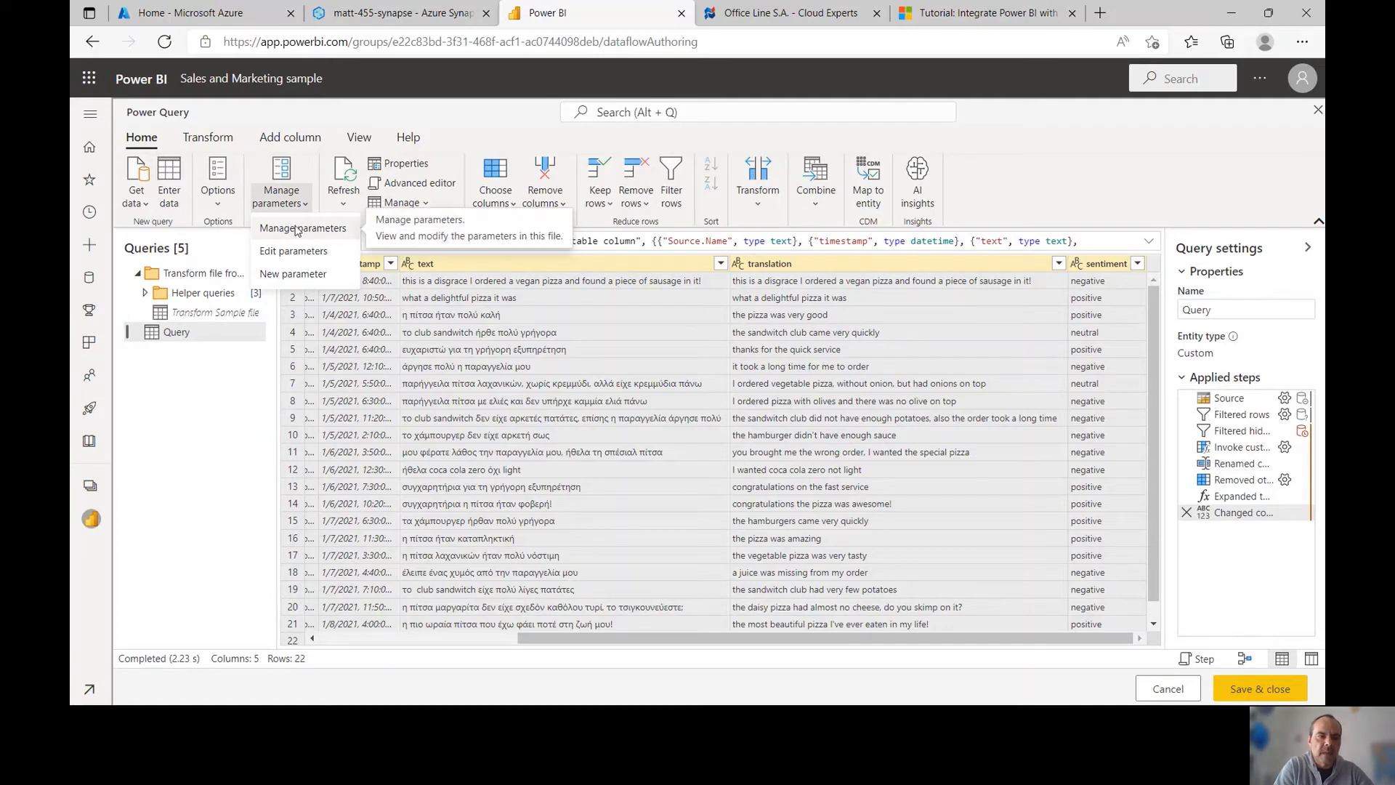
{"action": "left_click", "coordinate": [340, 280]}
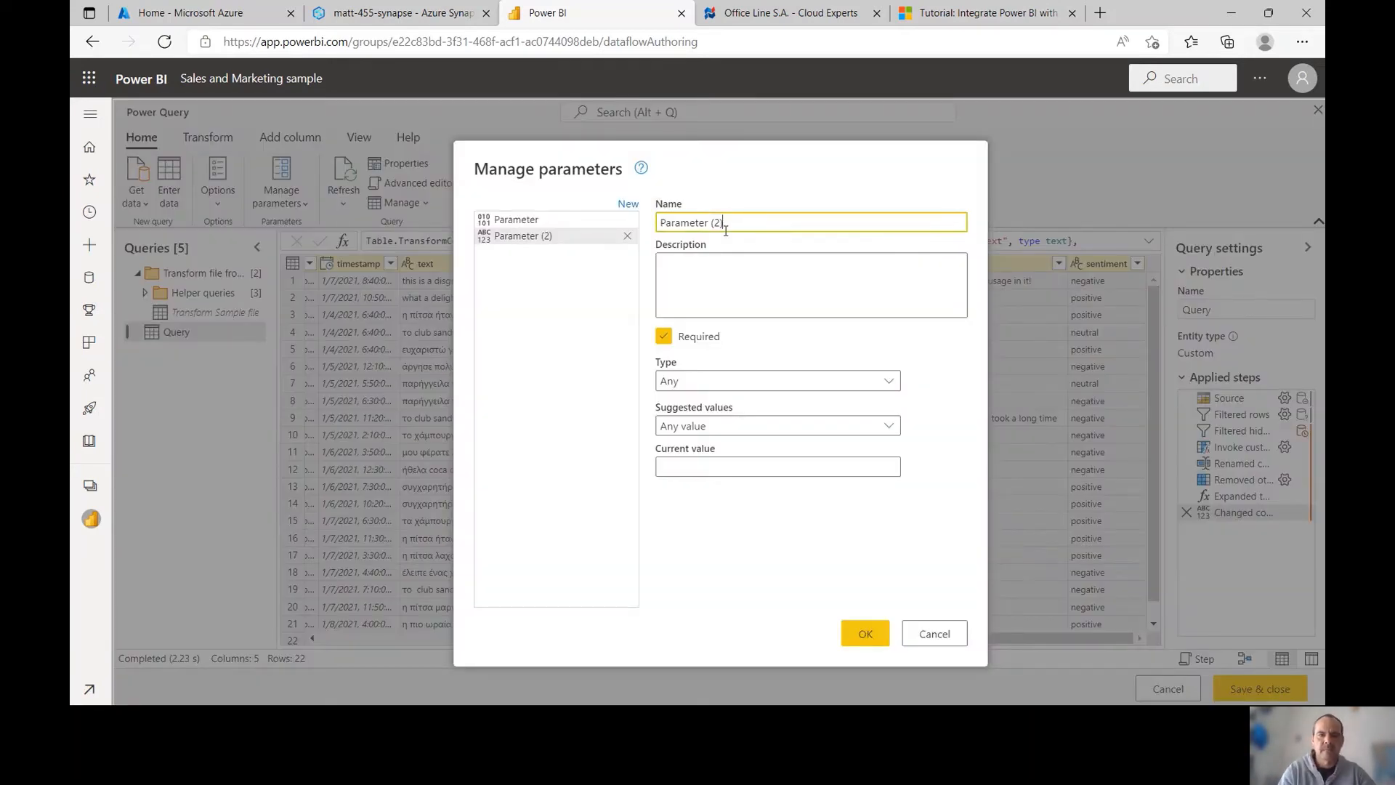
{"action": "key", "text": "ctrl+a"}
{"action": "type", "text": "R"}
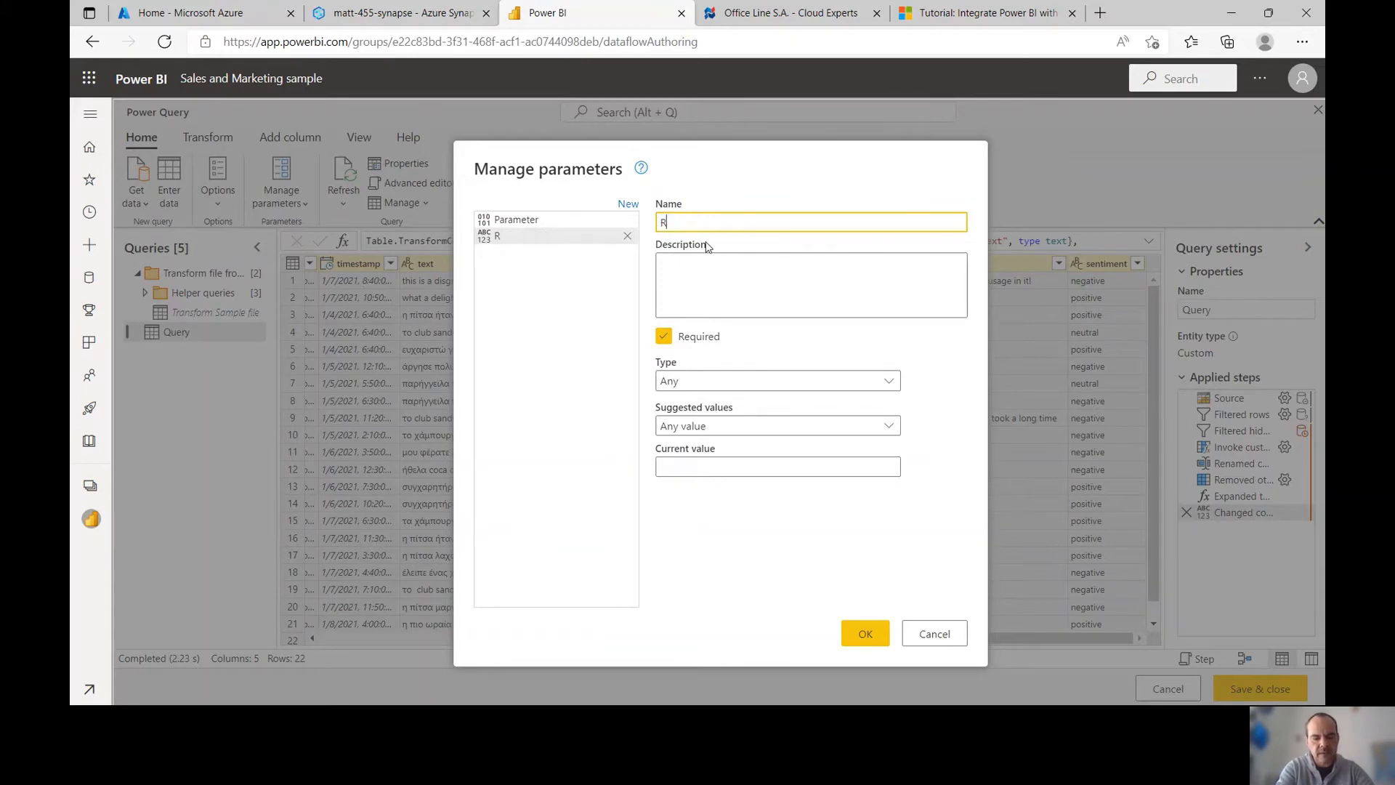
{"action": "type", "text": "angeStart"}
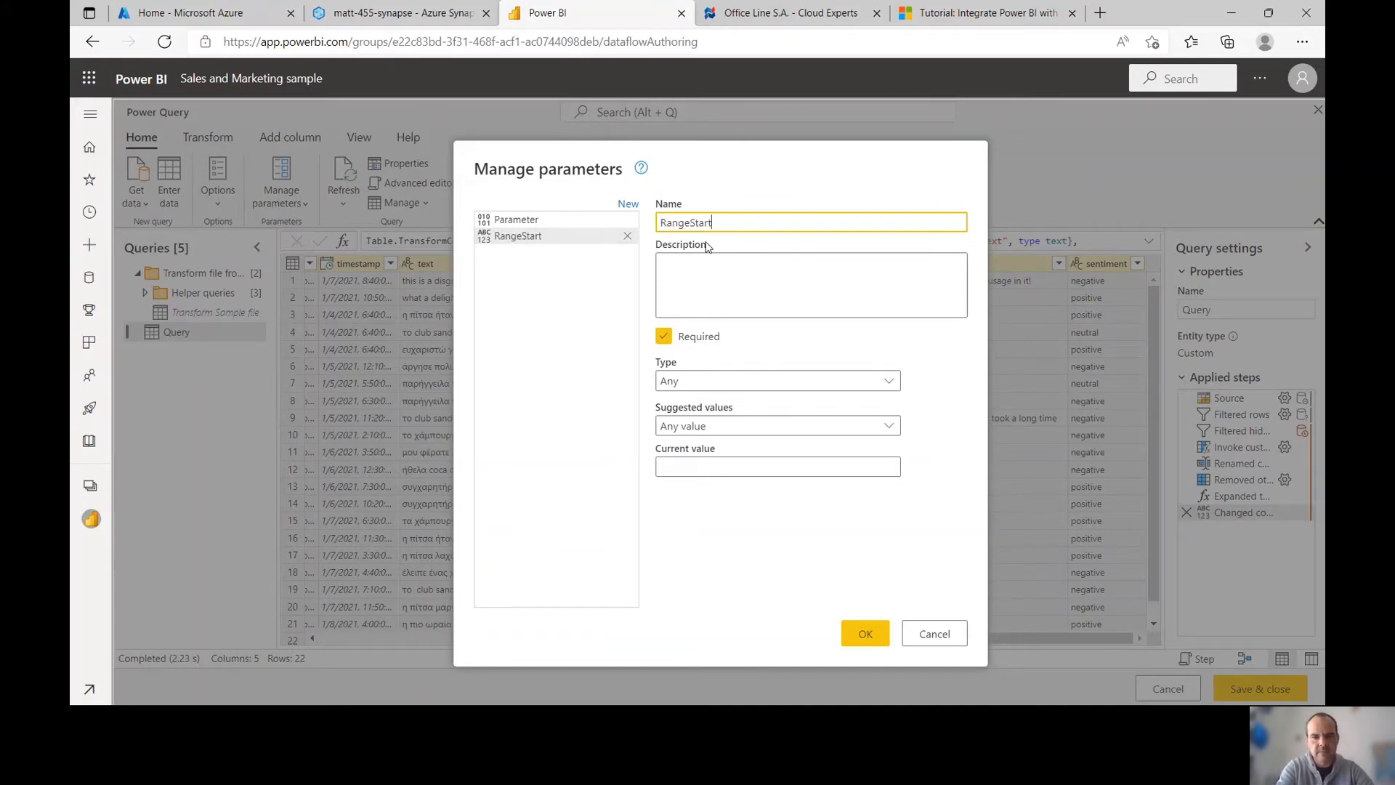
{"action": "left_click", "coordinate": [694, 282]}
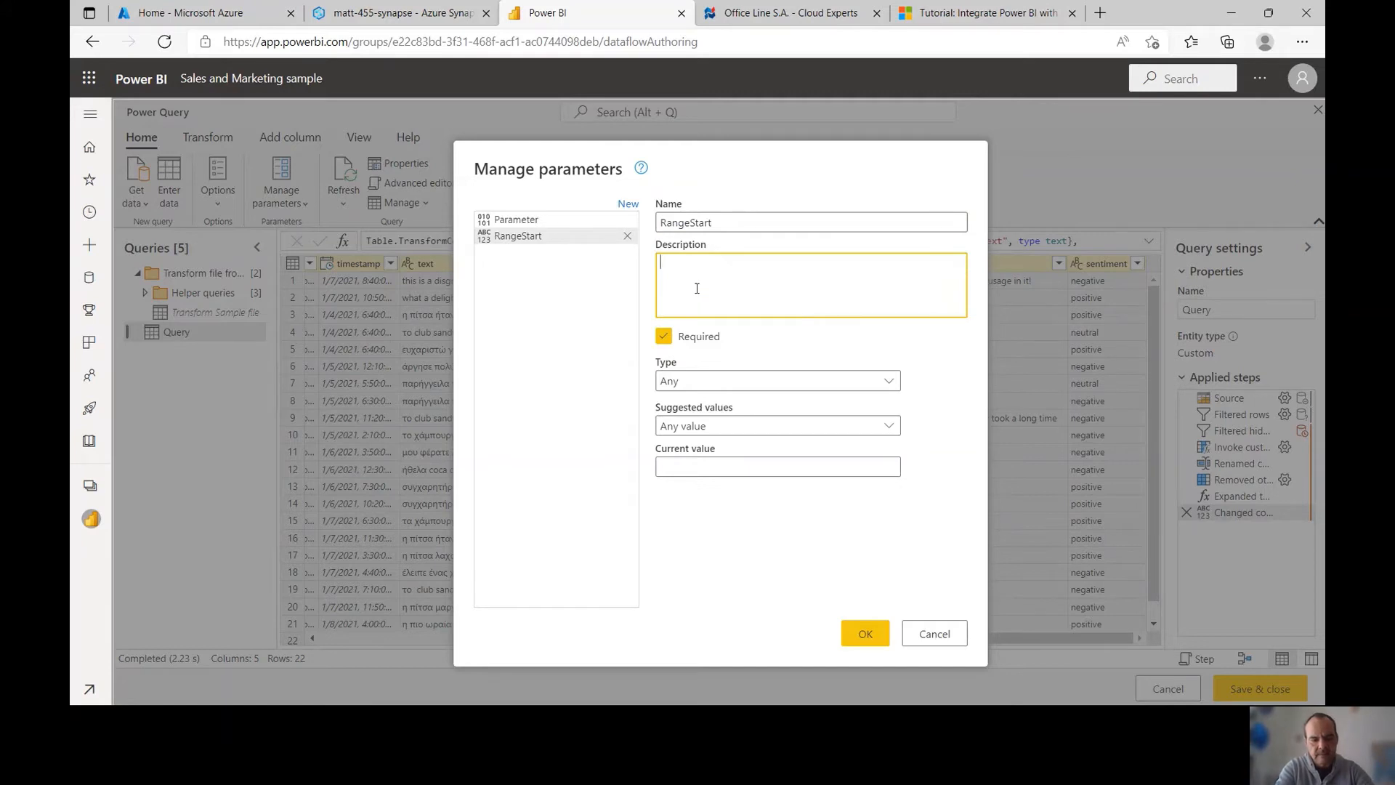
{"action": "type", "text": "timestamp for range start incremen"}
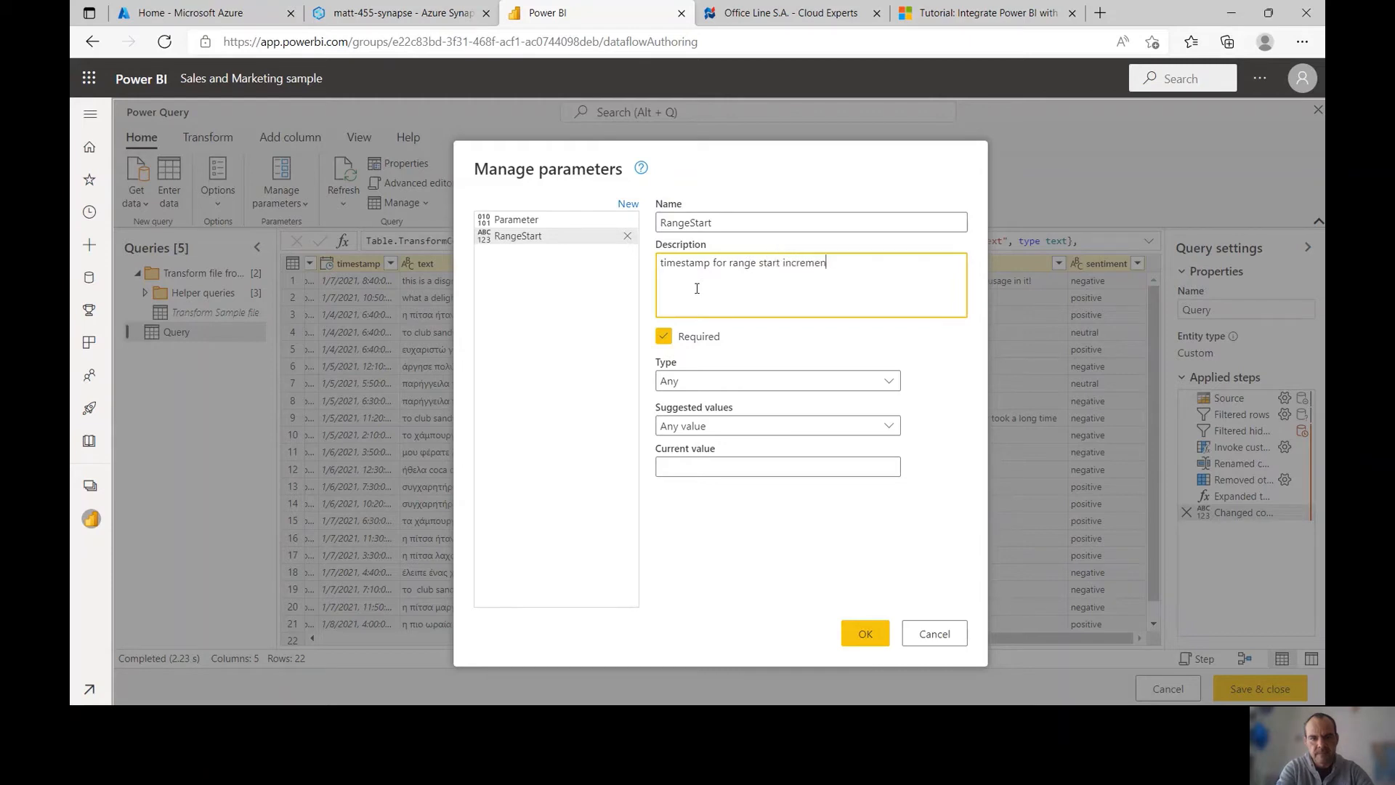
{"action": "type", "text": "tal refresh"}
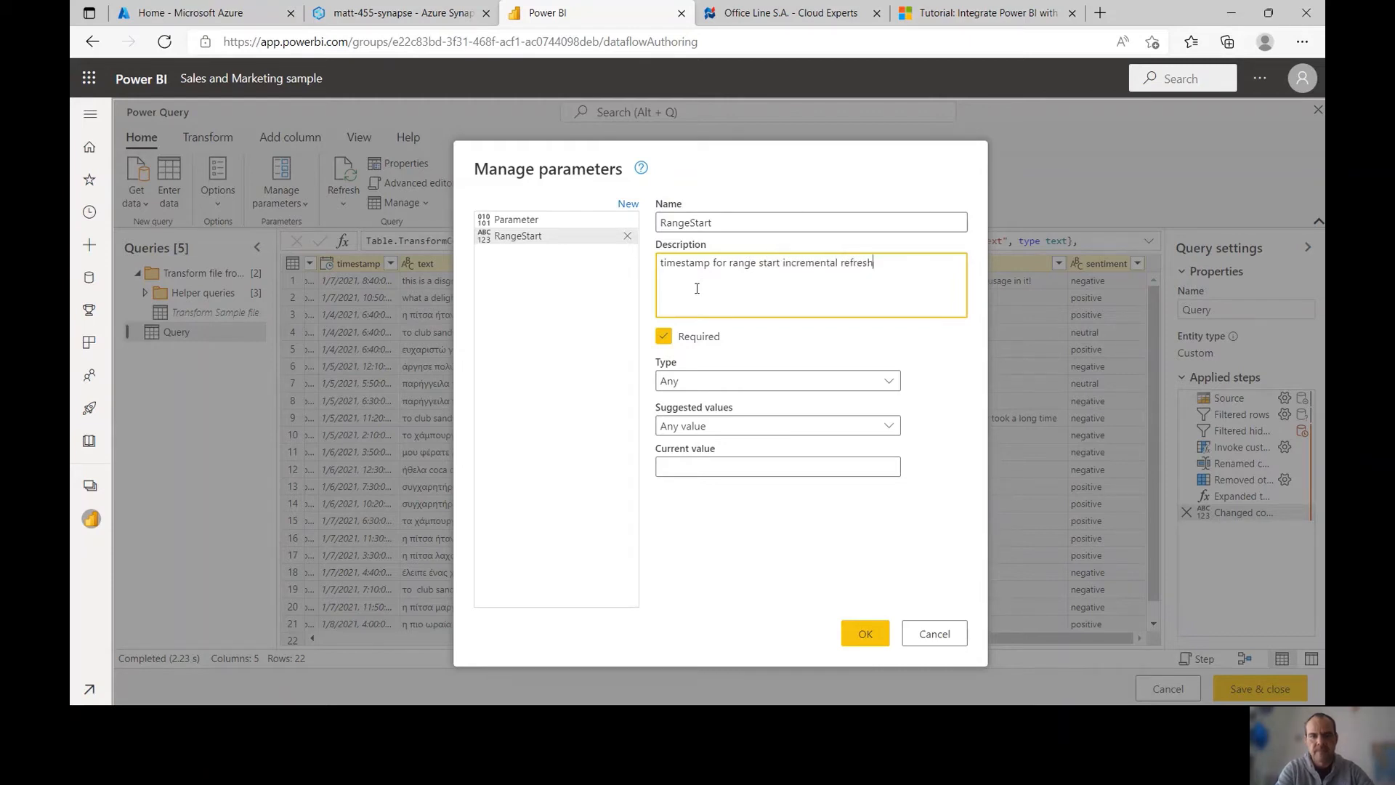
{"action": "left_click", "coordinate": [709, 381]}
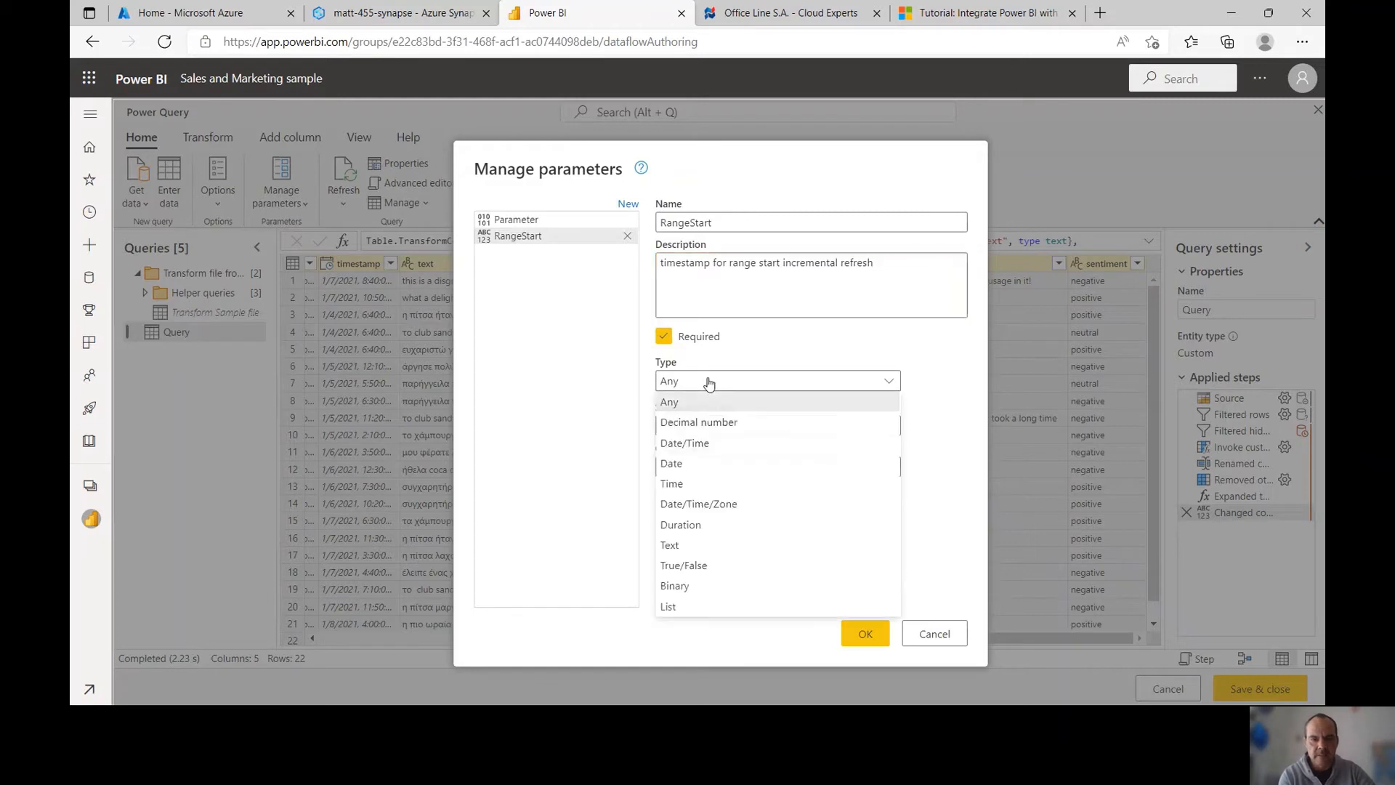
{"action": "left_click", "coordinate": [683, 443]}
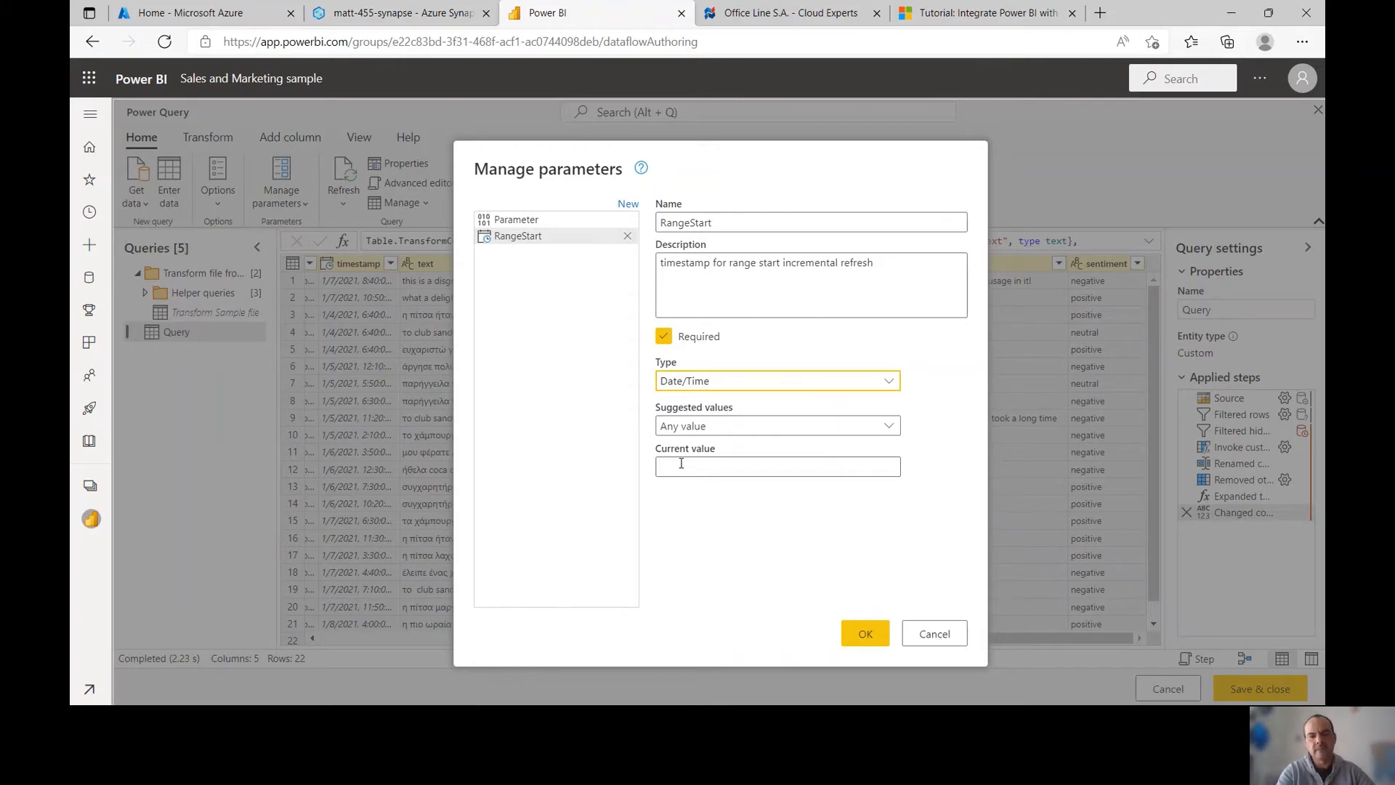
{"action": "left_click", "coordinate": [681, 462]}
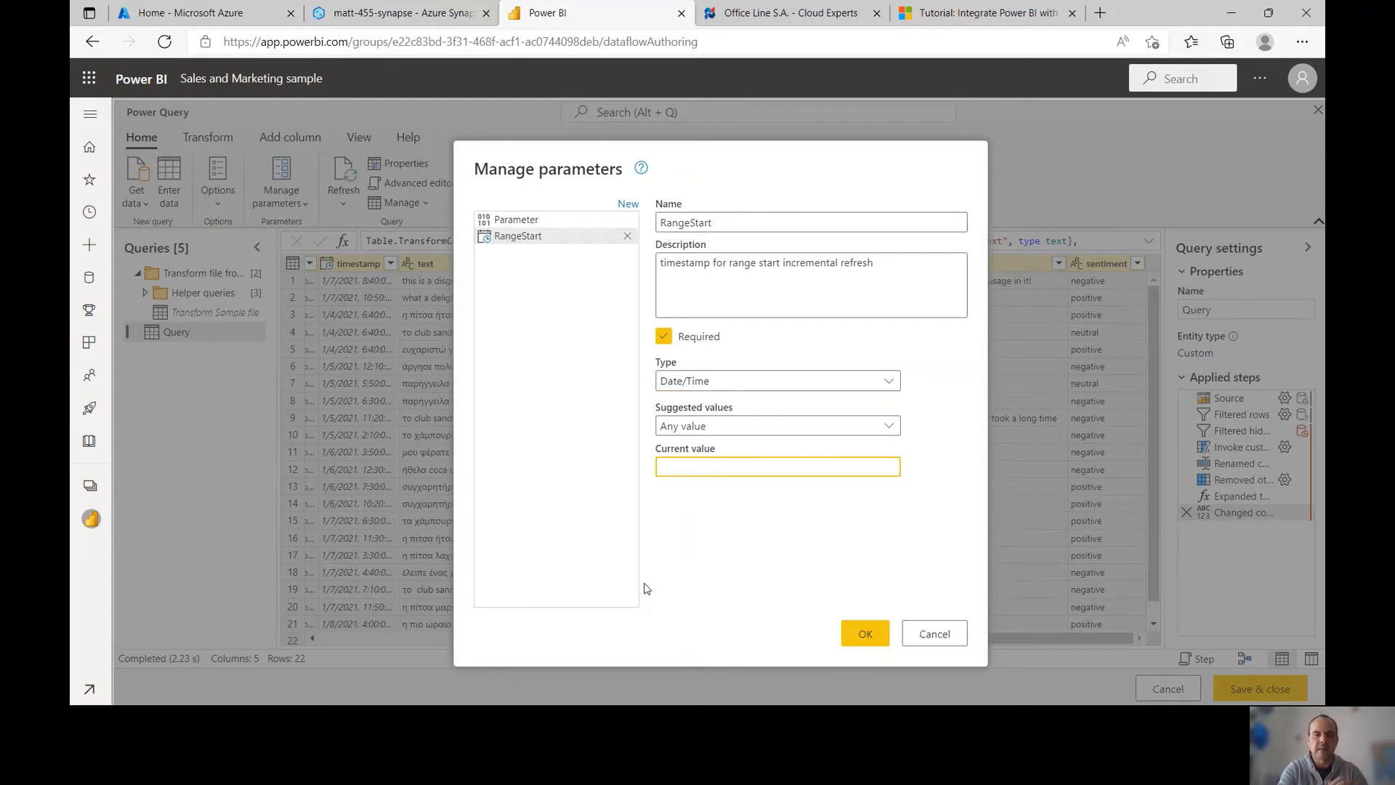
{"action": "type", "text": "1/1"}
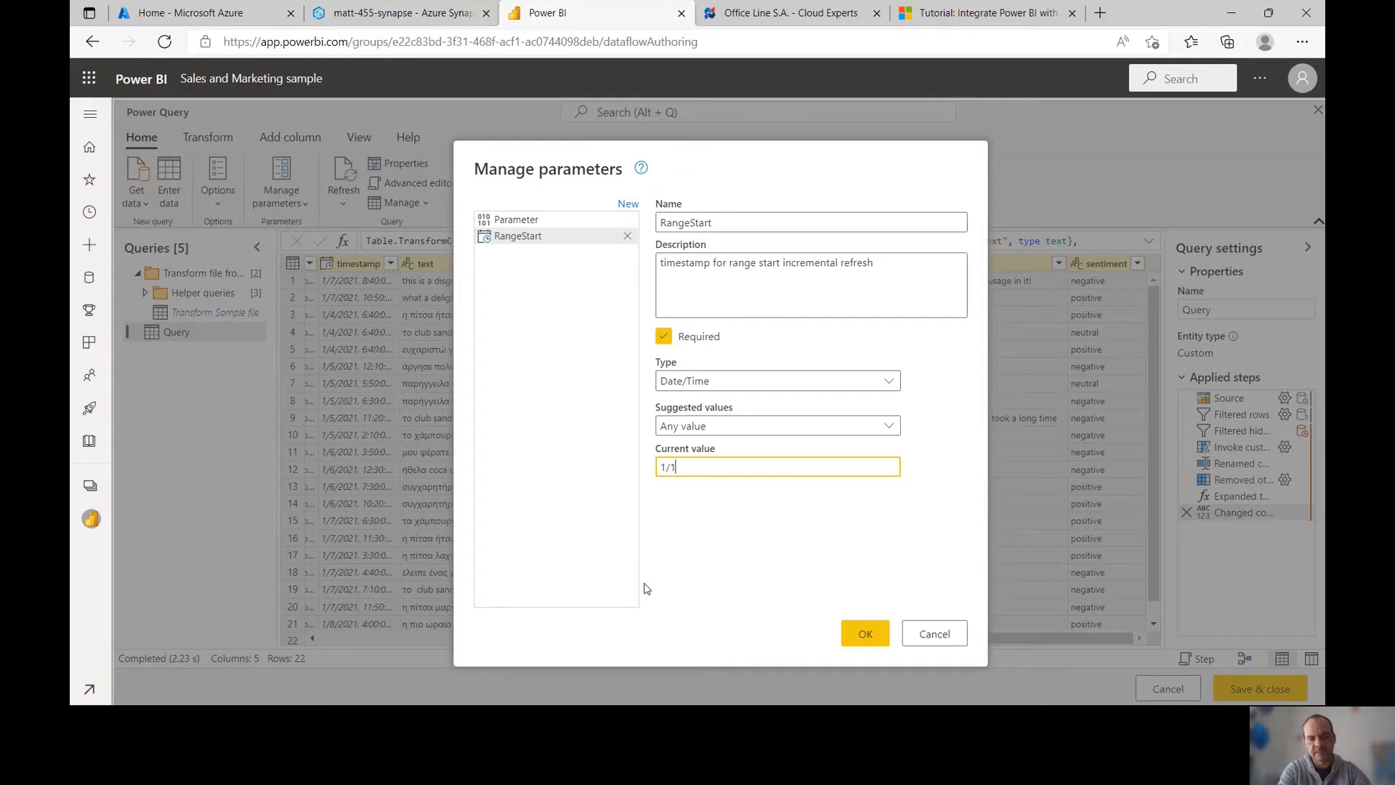
{"action": "type", "text": "1900"}
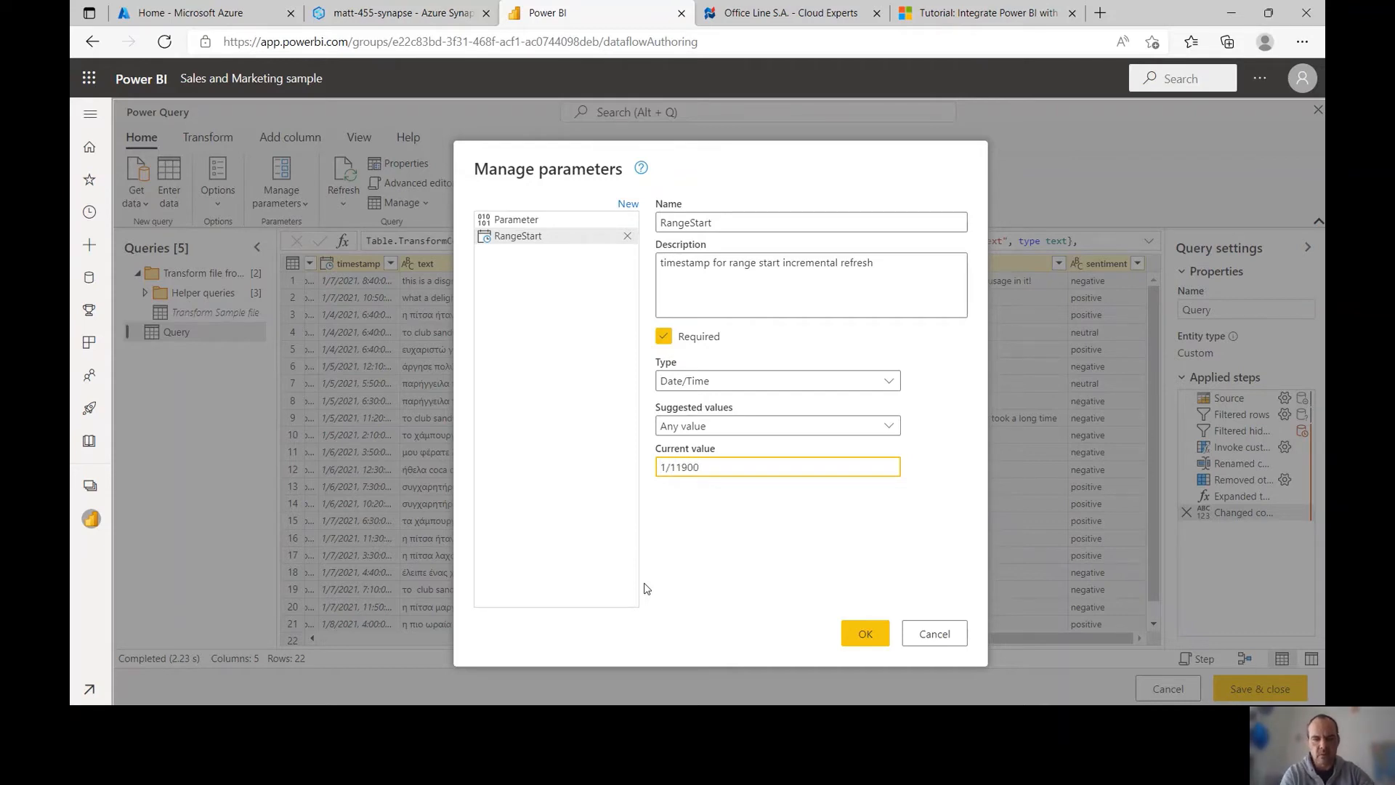
{"action": "left_click", "coordinate": [675, 469]}
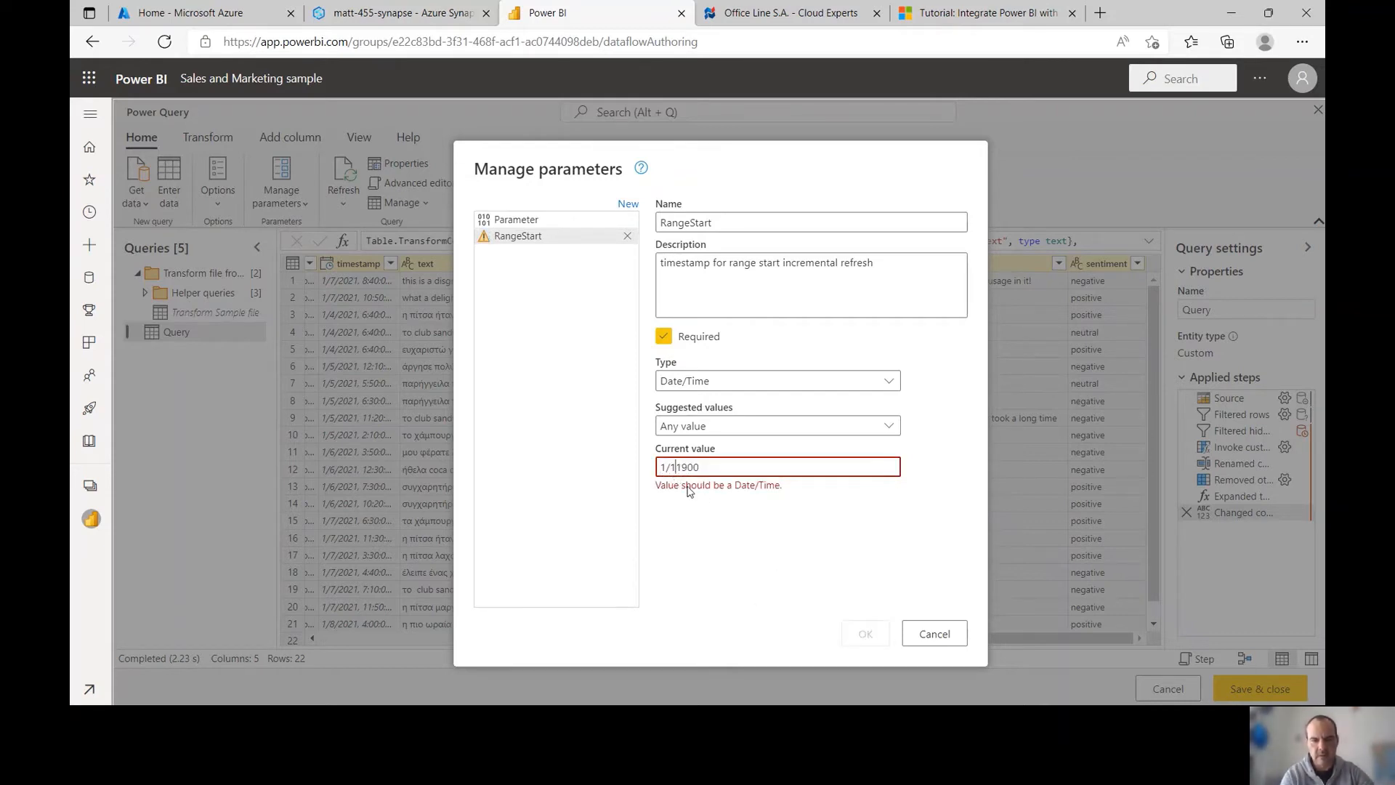
{"action": "type", "text": "/"}
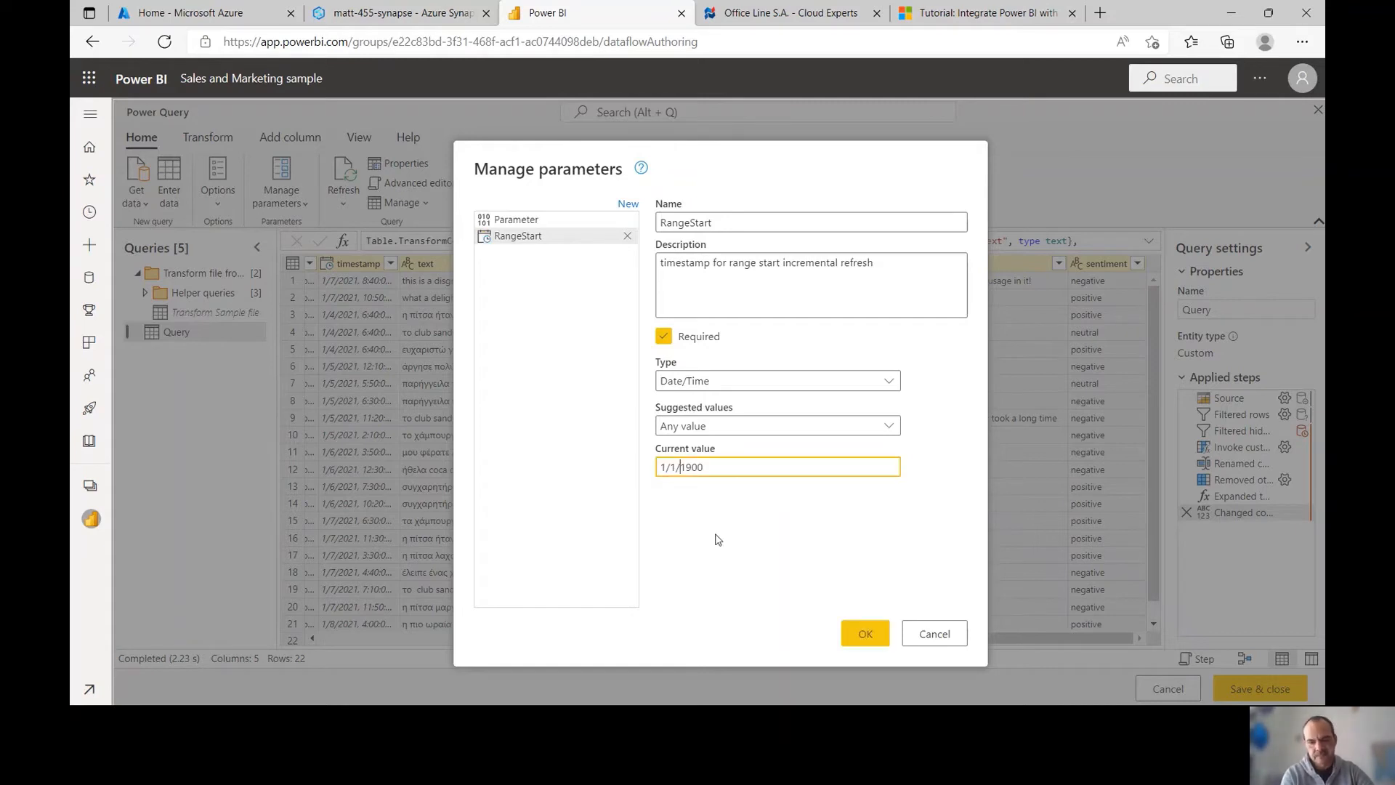
{"action": "left_click", "coordinate": [862, 638]}
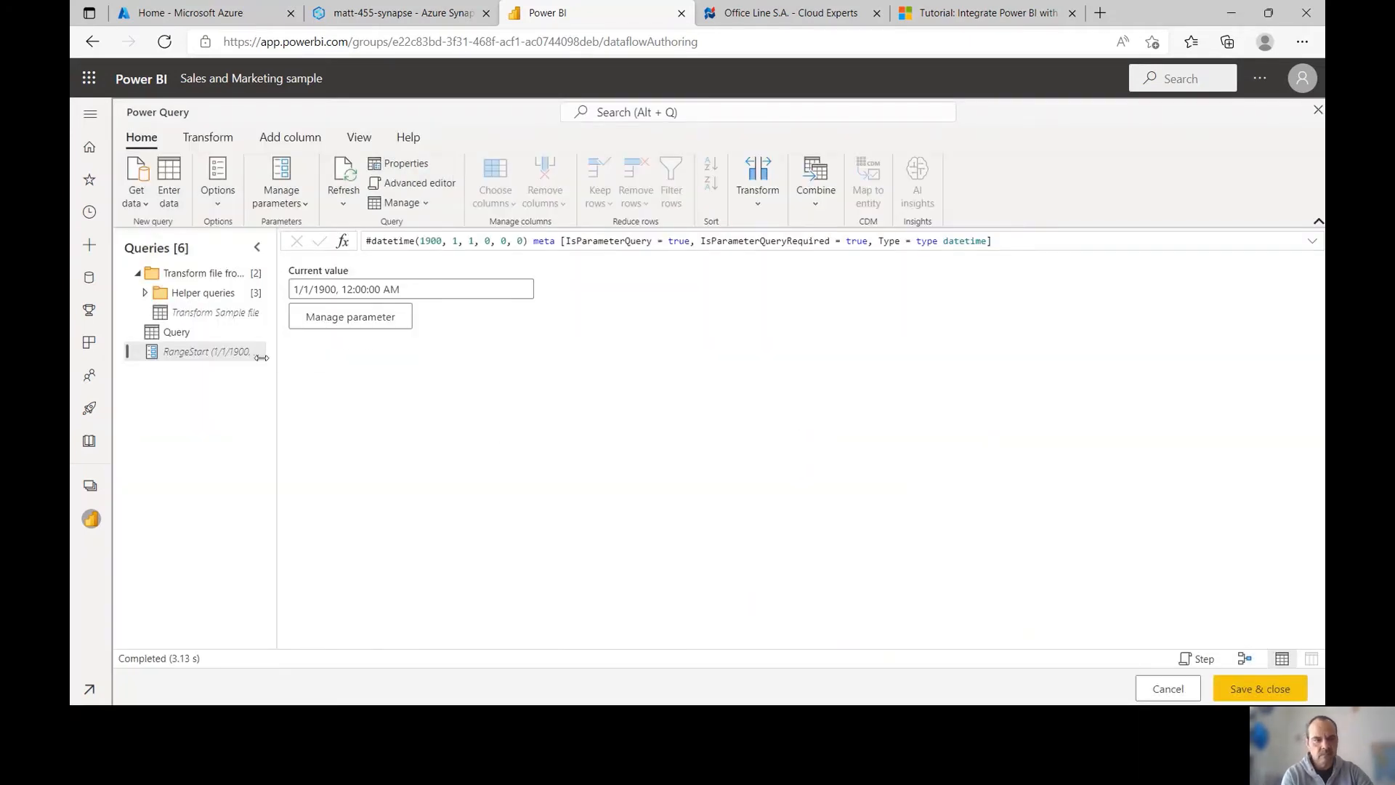
Create Date/Time parameter RangeEnd, described 'end timestamp for incremental refresh', current value 12/31/9999
{"action": "left_click", "coordinate": [229, 333]}
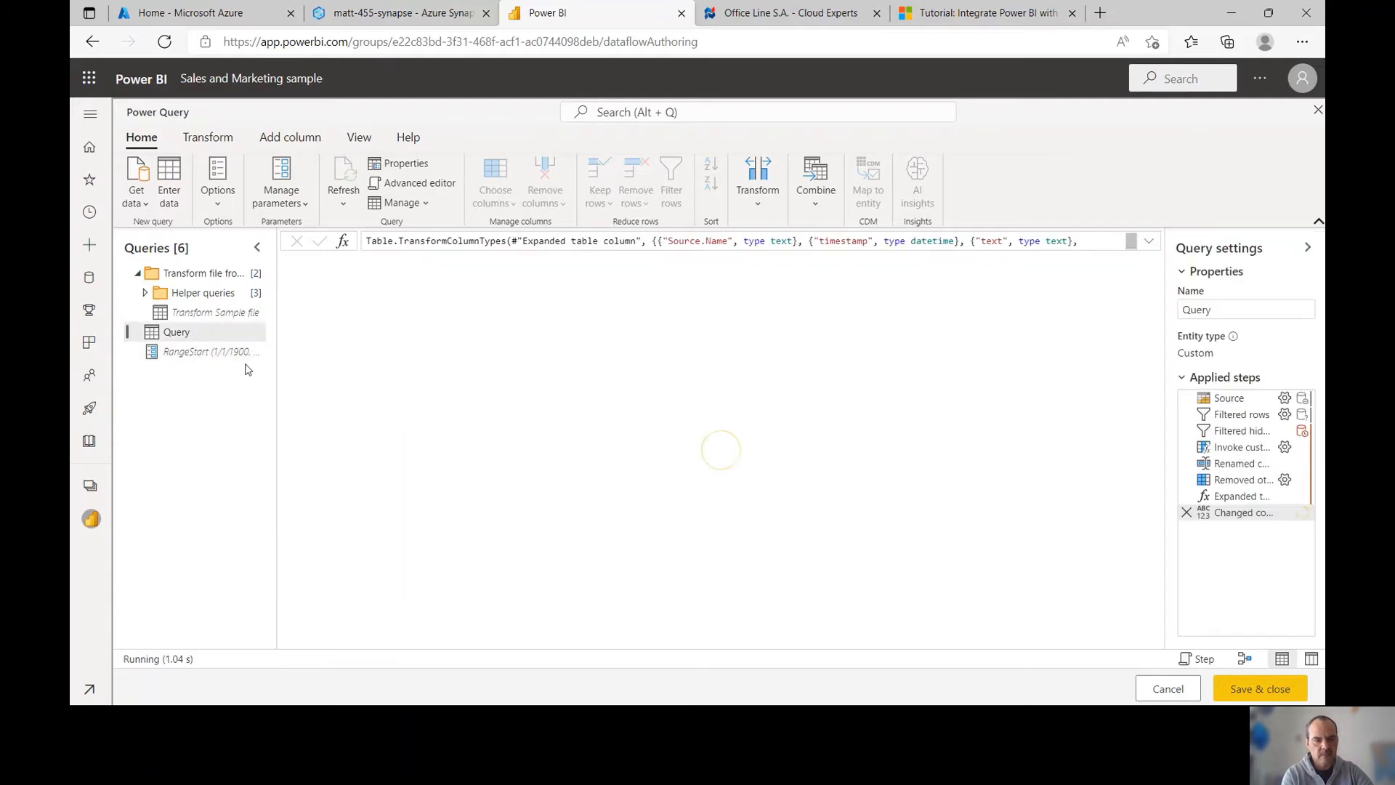
{"action": "left_click", "coordinate": [276, 203]}
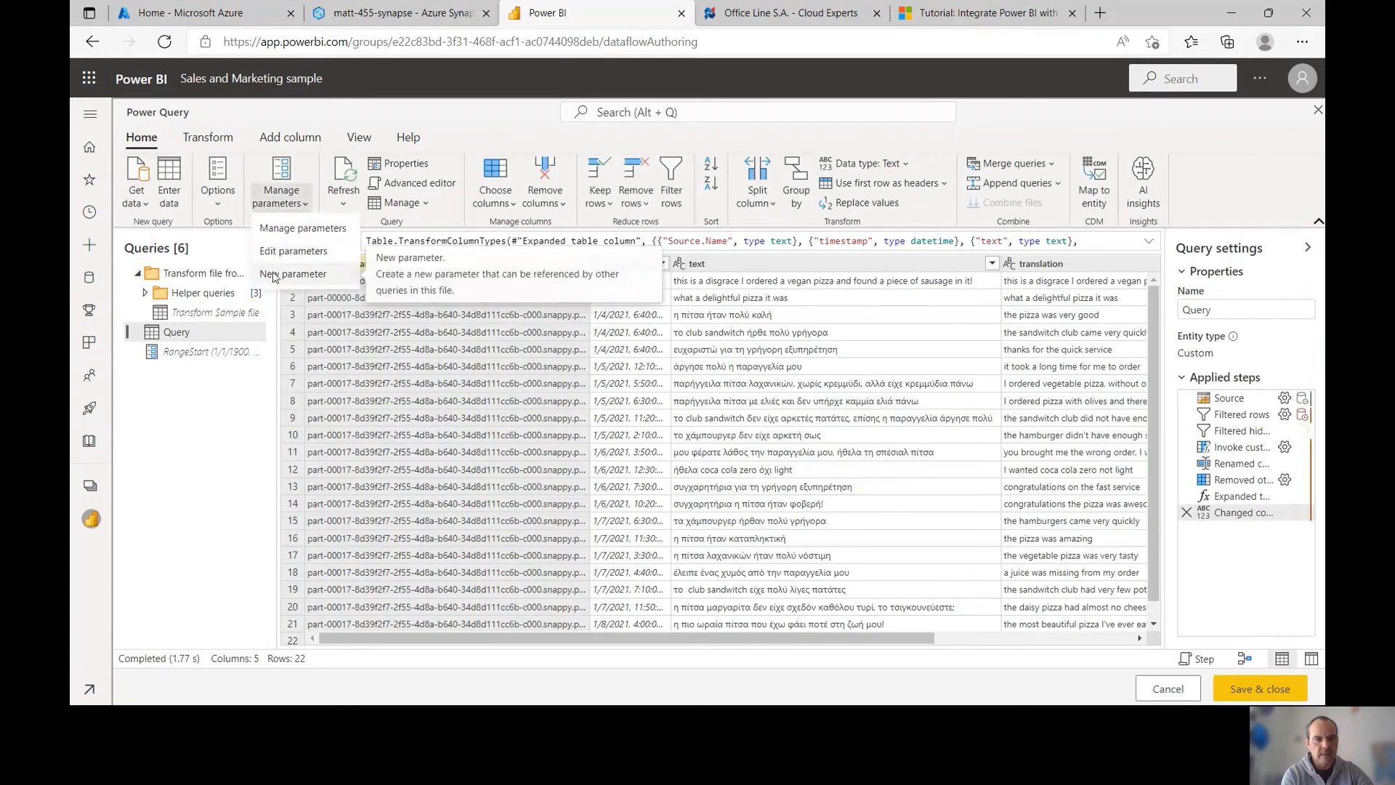
{"action": "left_click", "coordinate": [284, 275]}
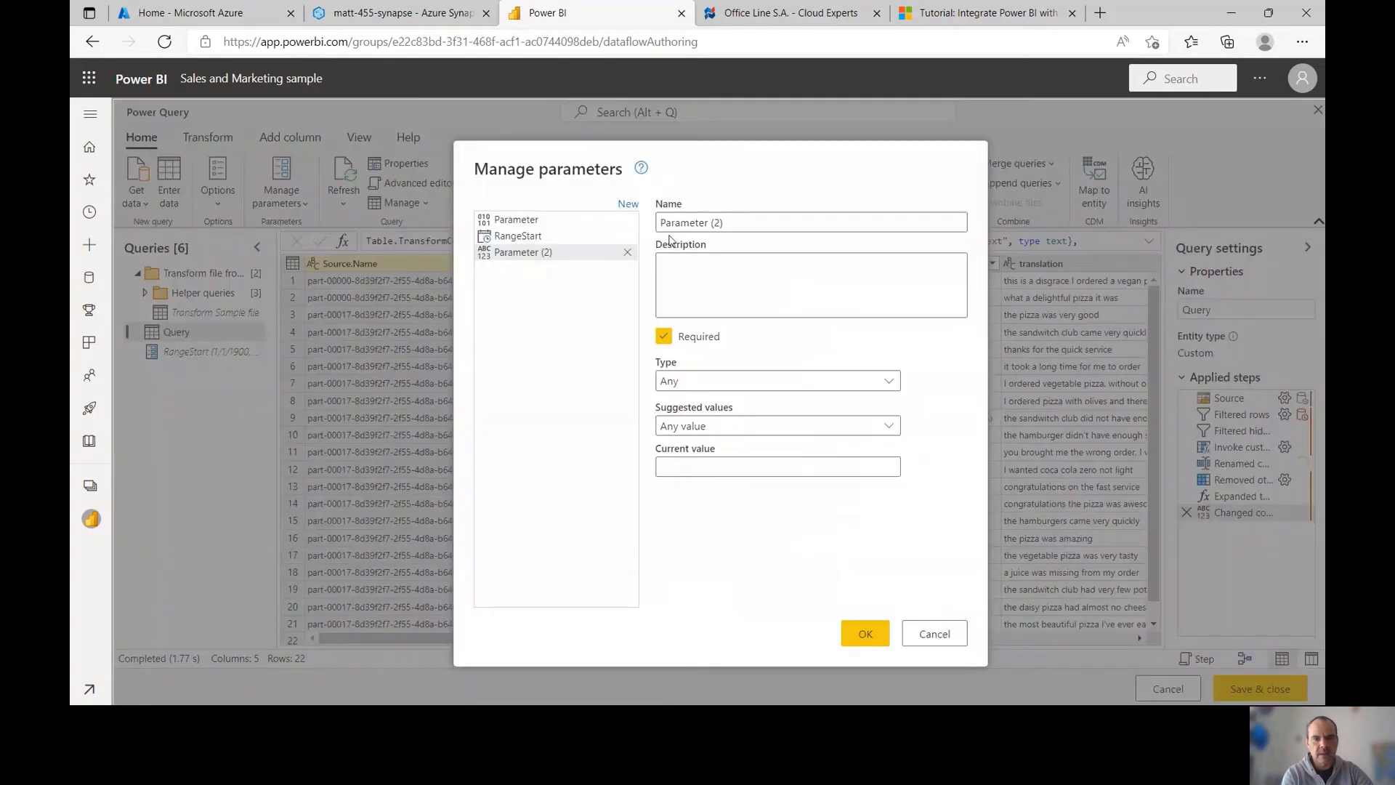
{"action": "left_click", "coordinate": [727, 226]}
{"action": "key", "text": "ctrl+a"}
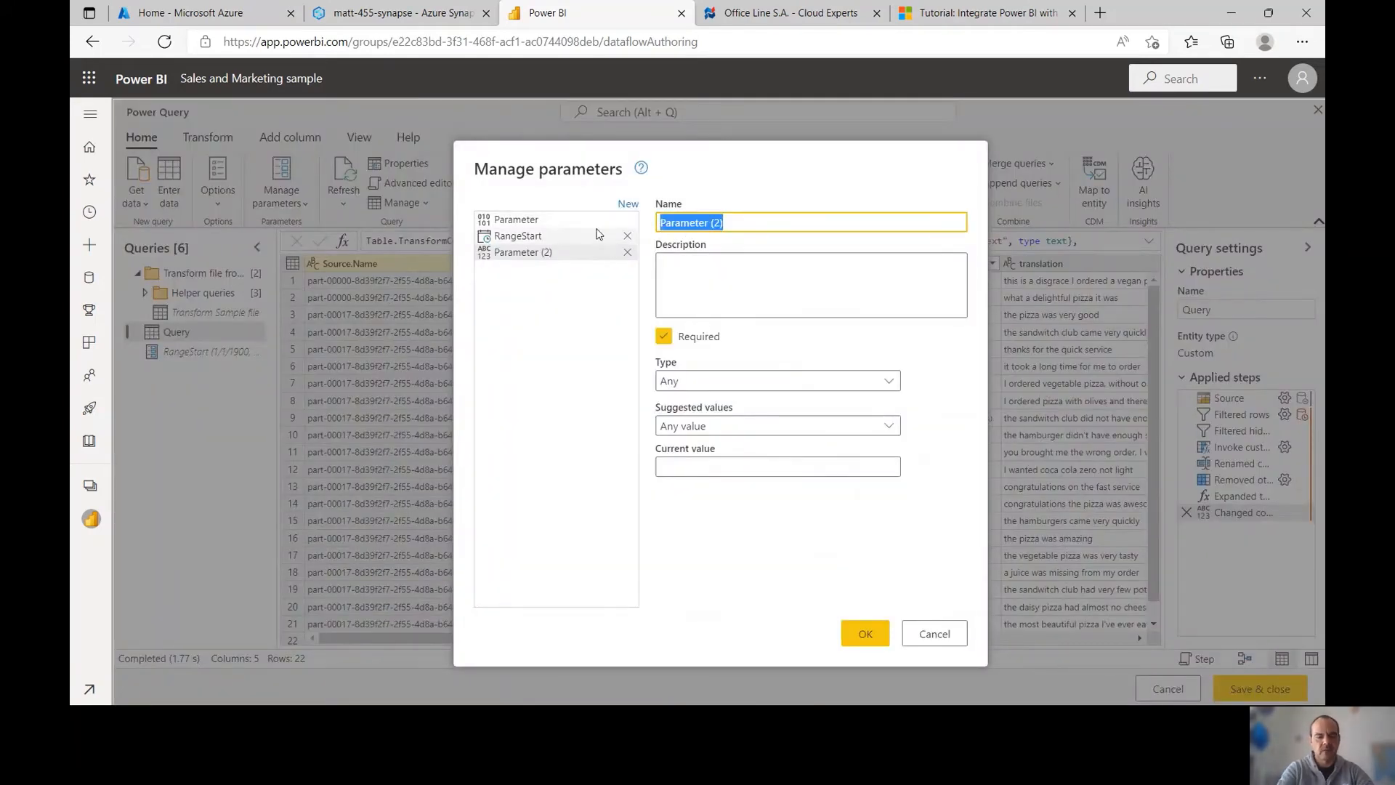
{"action": "type", "text": "RangeEnd"}
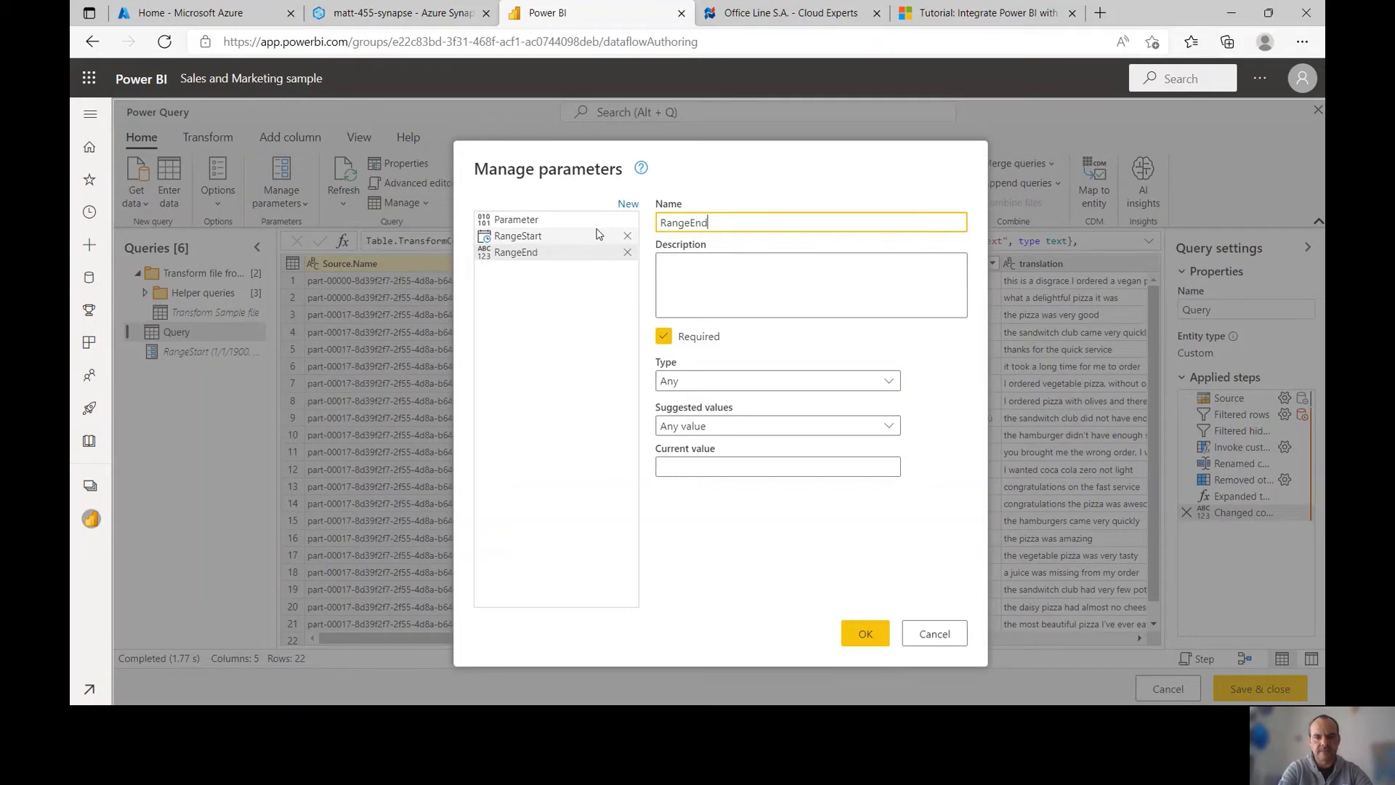
{"action": "key", "text": "Tab"}
{"action": "type", "text": "end timest"}
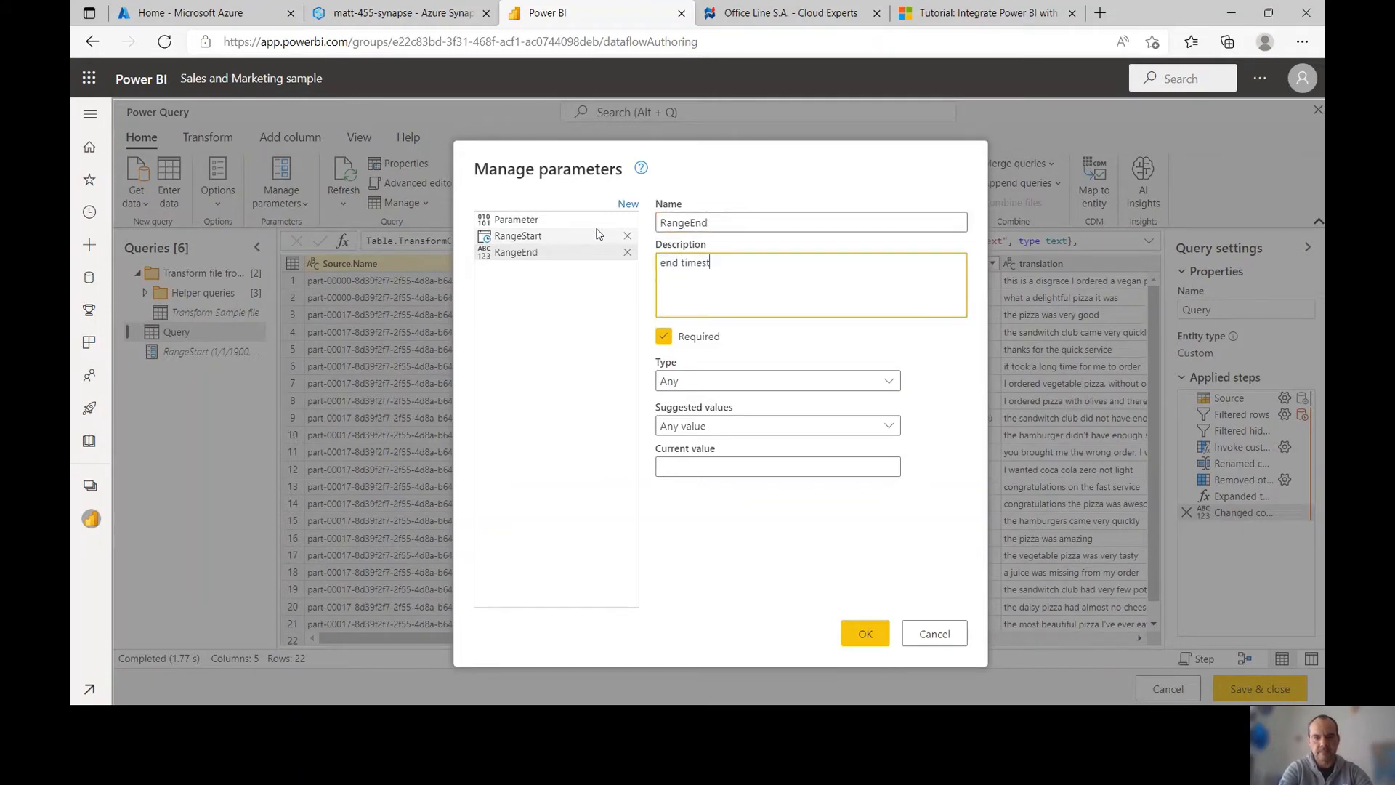
{"action": "type", "text": "amp for inc"}
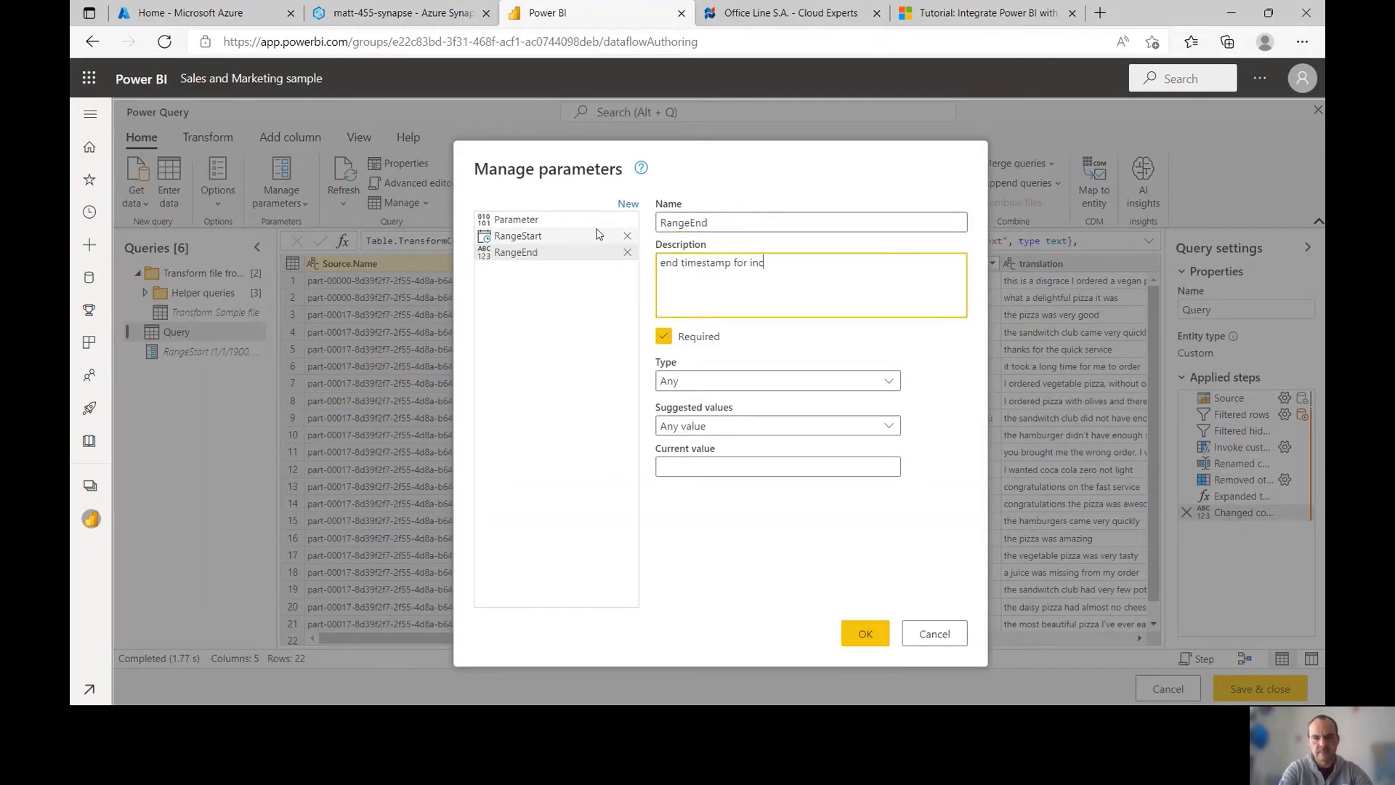
{"action": "type", "text": "remental refresh"}
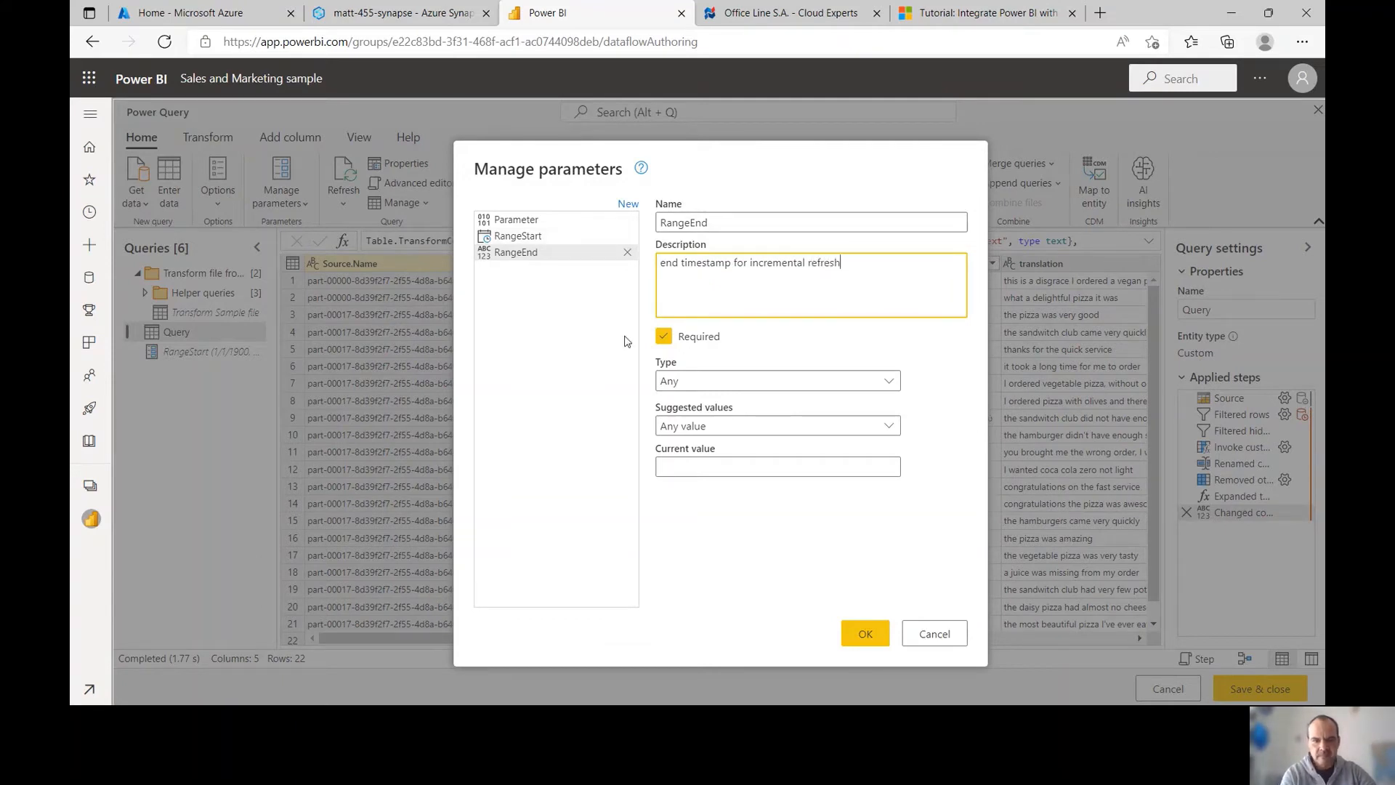
{"action": "left_click", "coordinate": [663, 385]}
{"action": "left_click", "coordinate": [672, 444]}
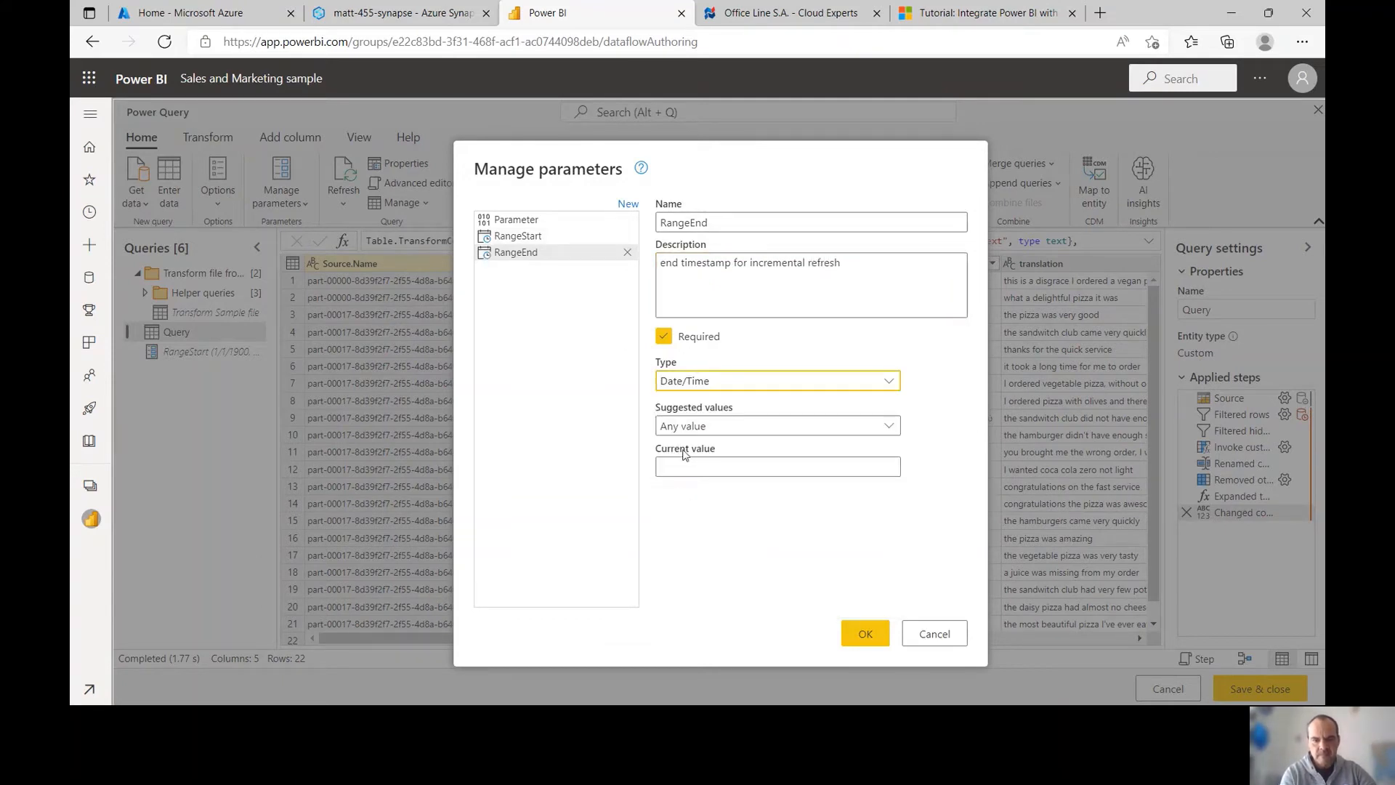
{"action": "left_click", "coordinate": [670, 468]}
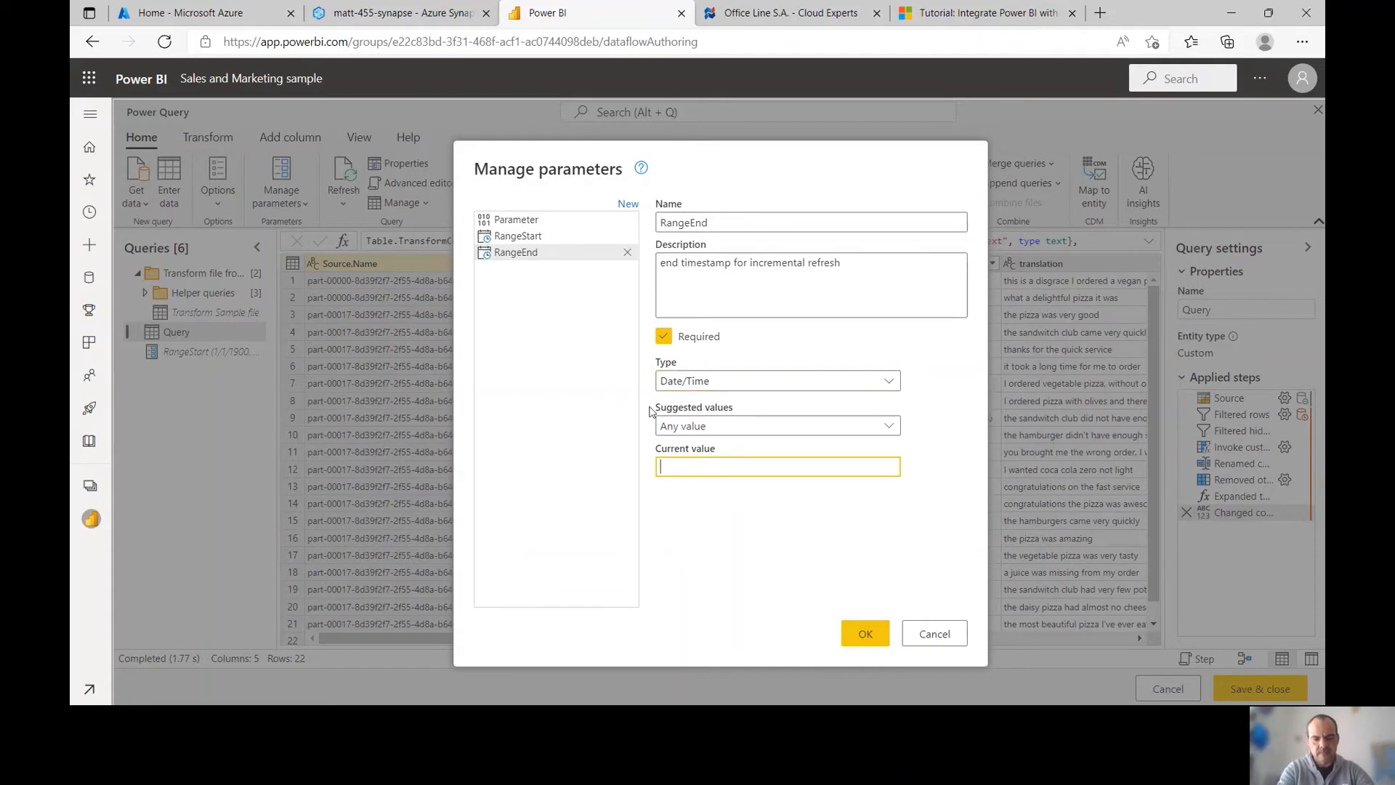
{"action": "type", "text": "12/3"}
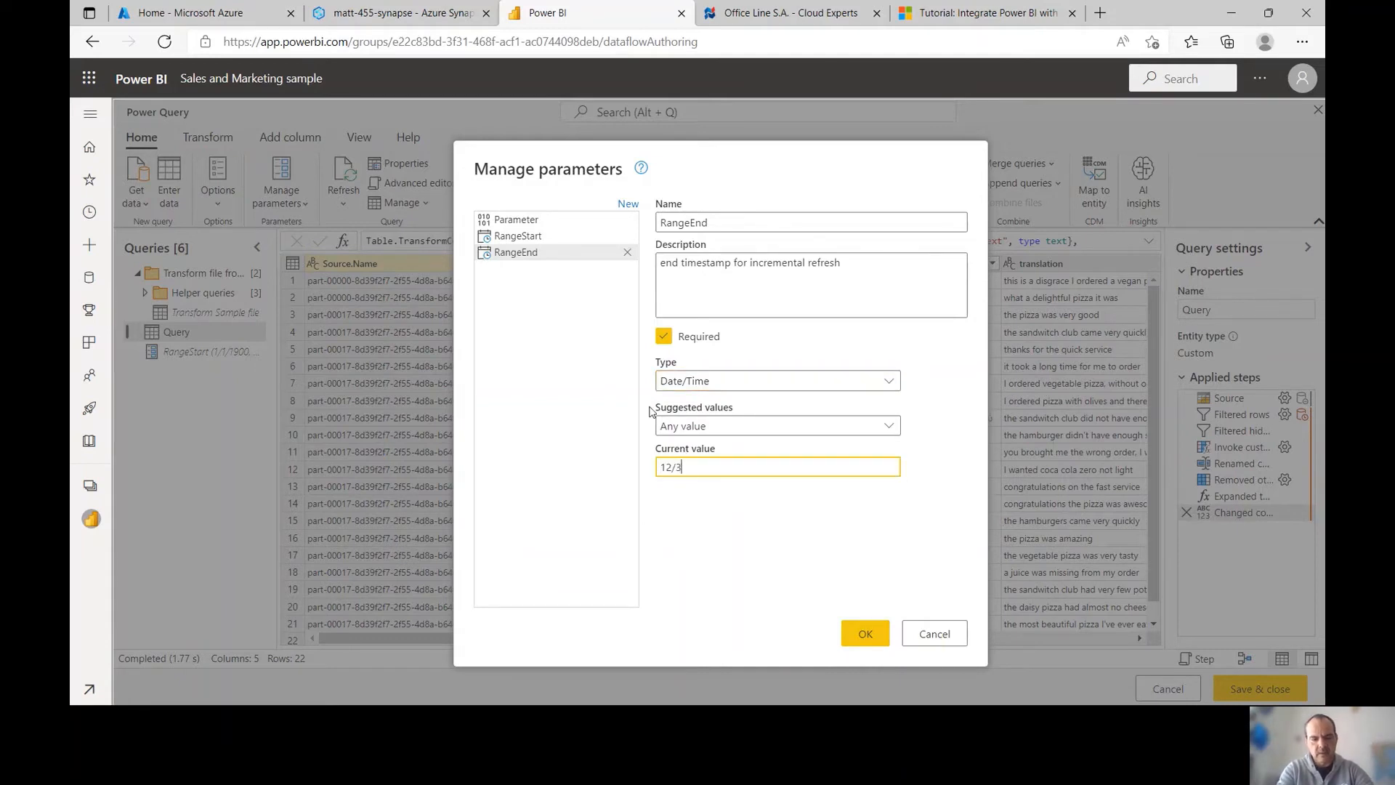
{"action": "type", "text": "1/9999"}
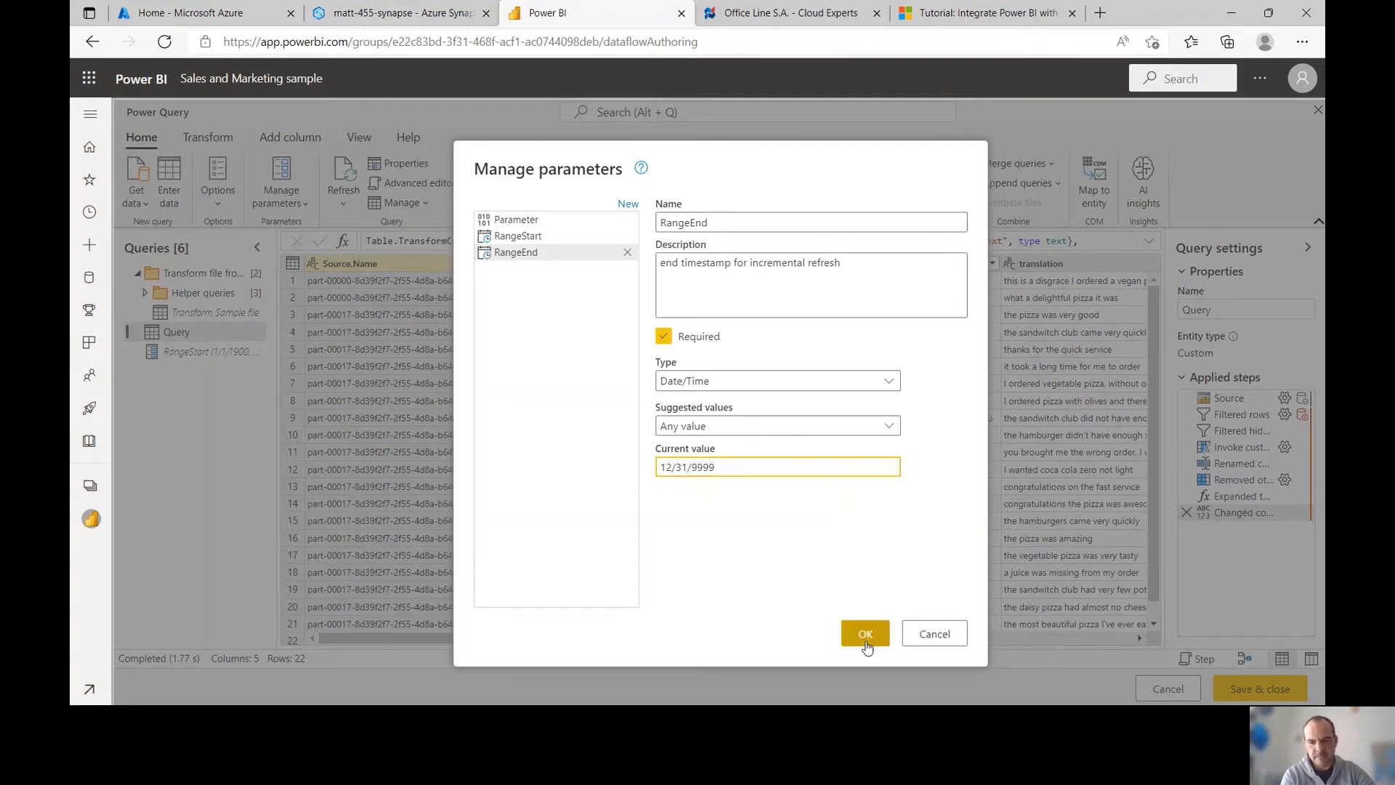
{"action": "left_click", "coordinate": [862, 642]}
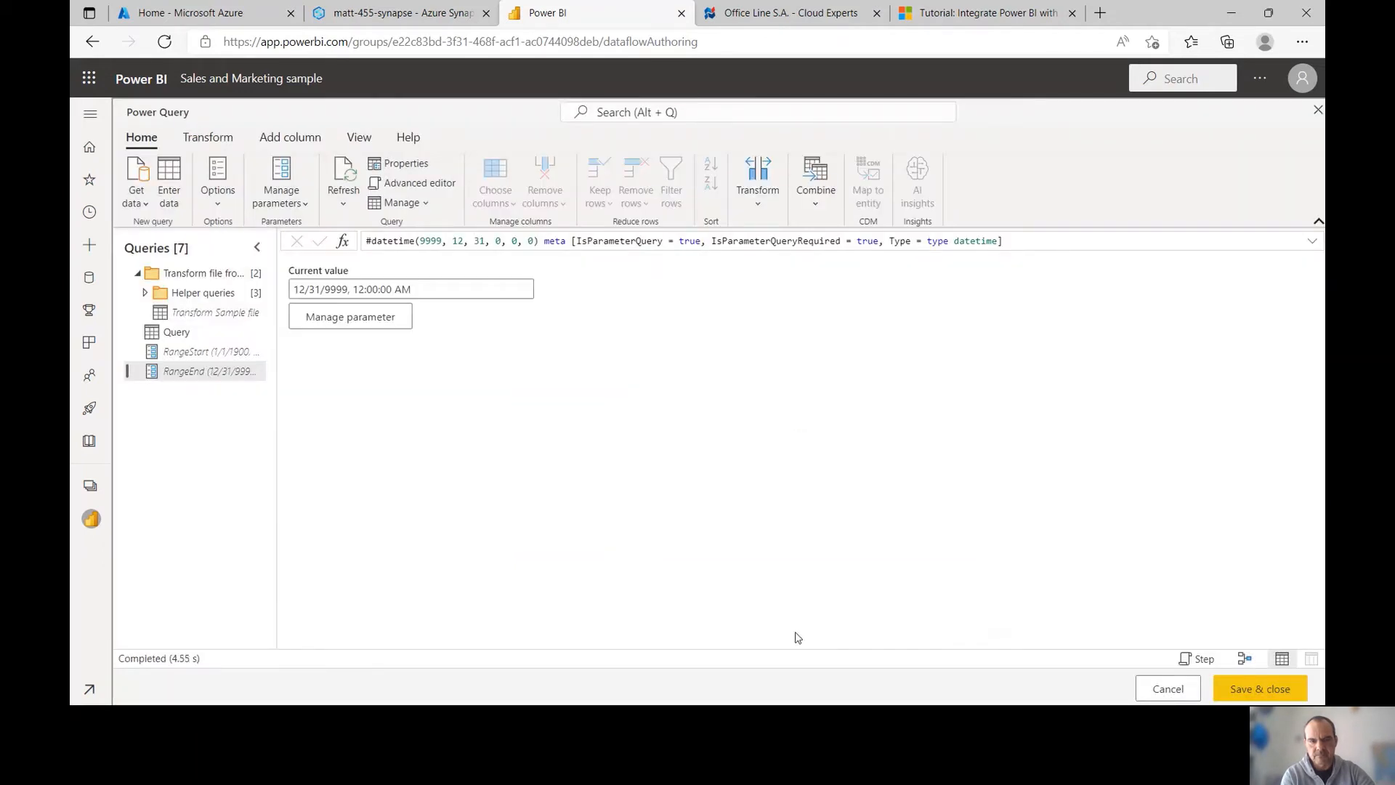
{"action": "left_click", "coordinate": [178, 333]}
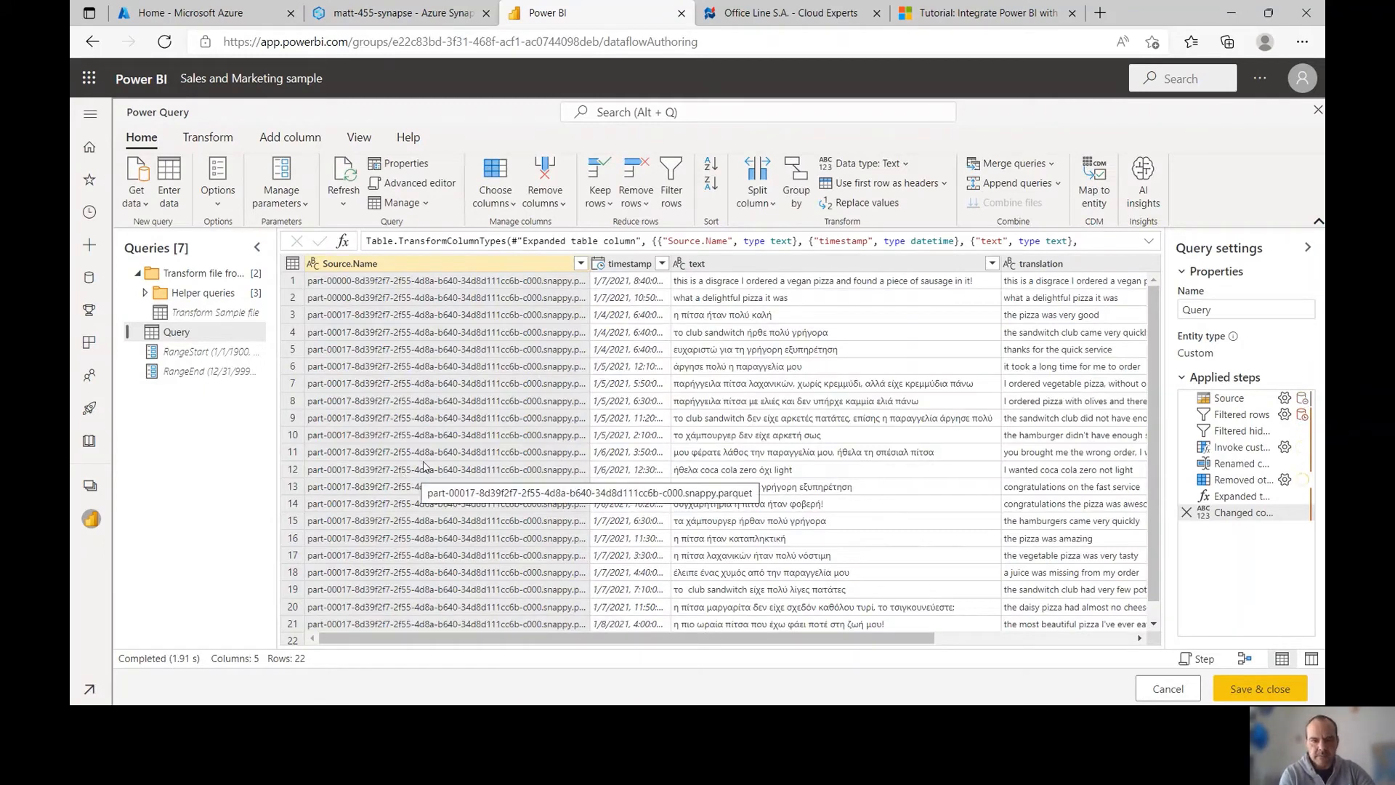
Filter timestamp to rows after or equal to RangeStart and before RangeEnd
{"action": "left_click", "coordinate": [661, 265]}
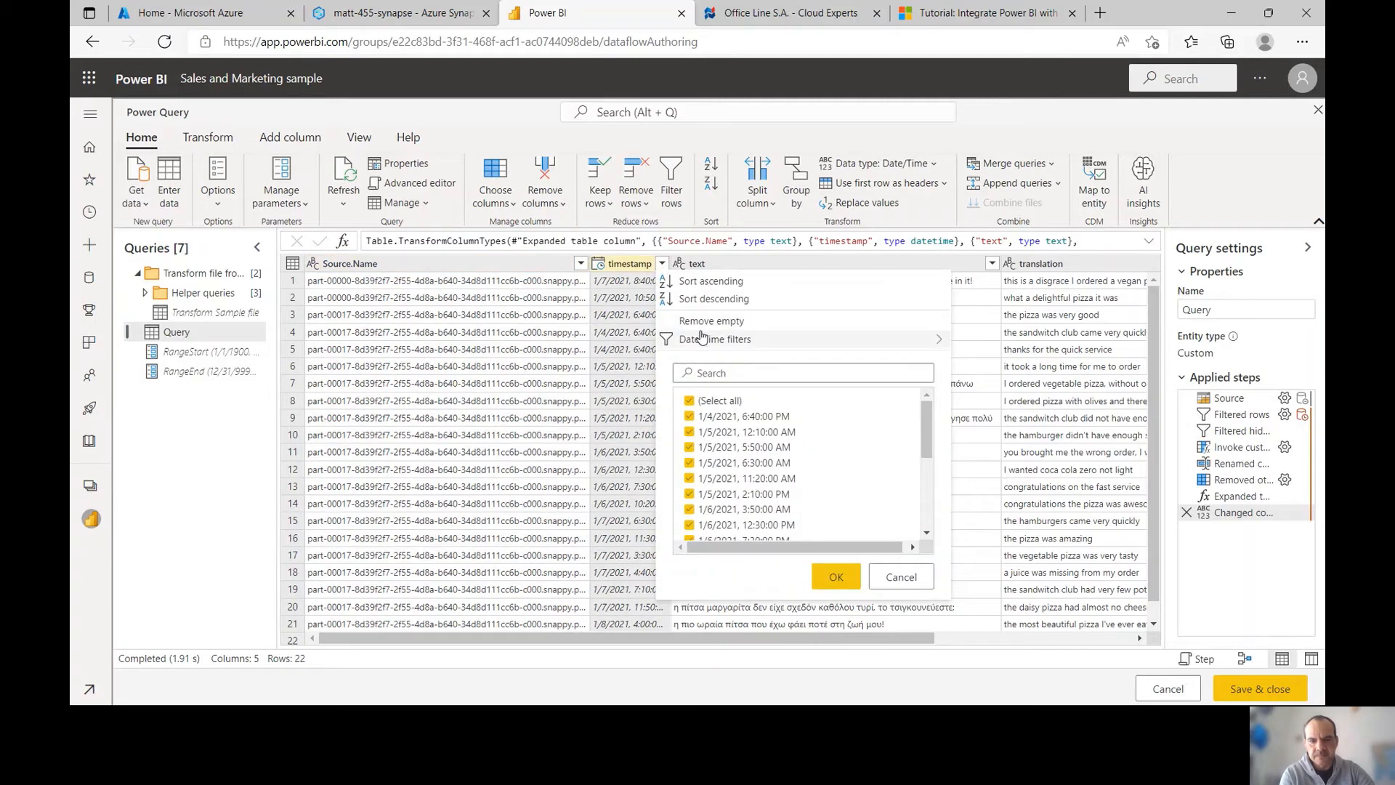
{"action": "mouse_move", "coordinate": [723, 339]}
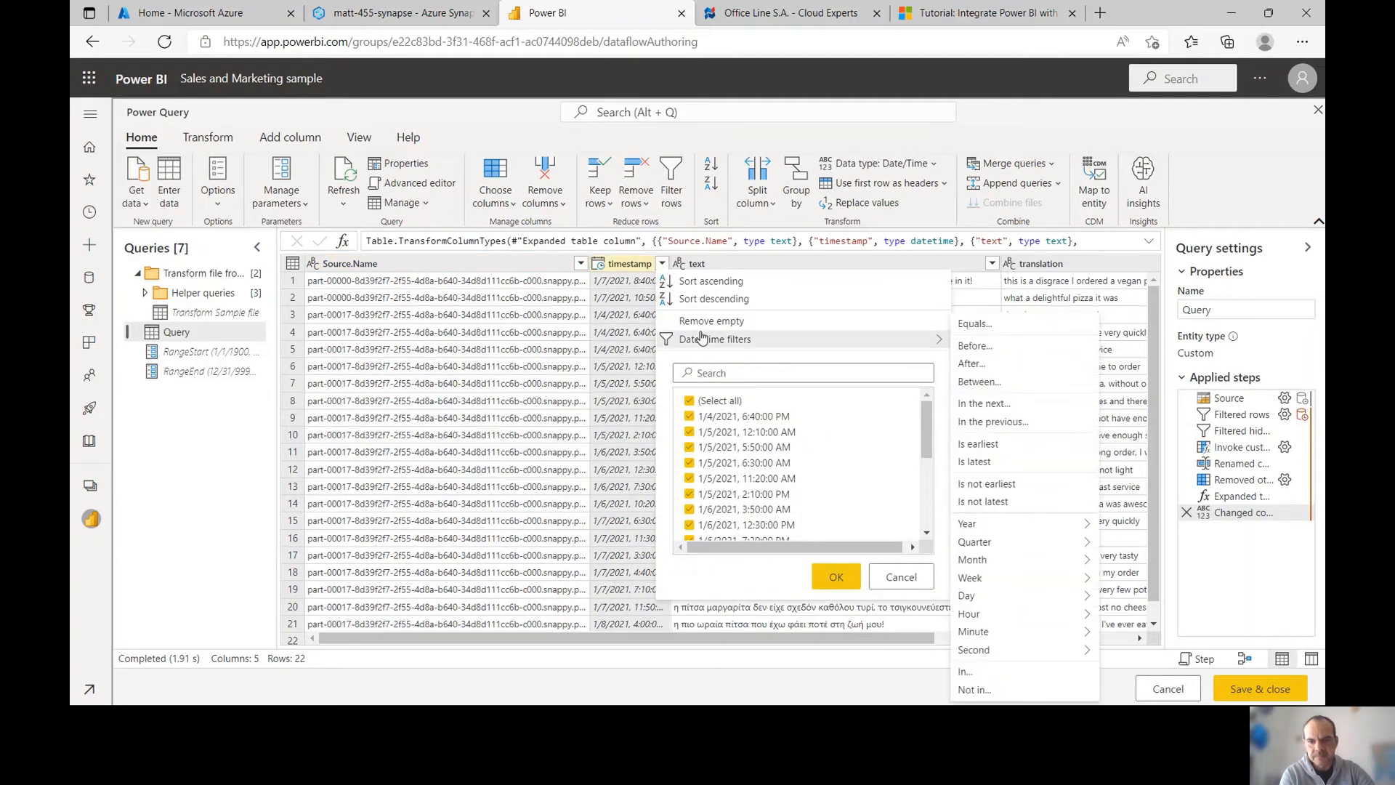
{"action": "left_click", "coordinate": [968, 384]}
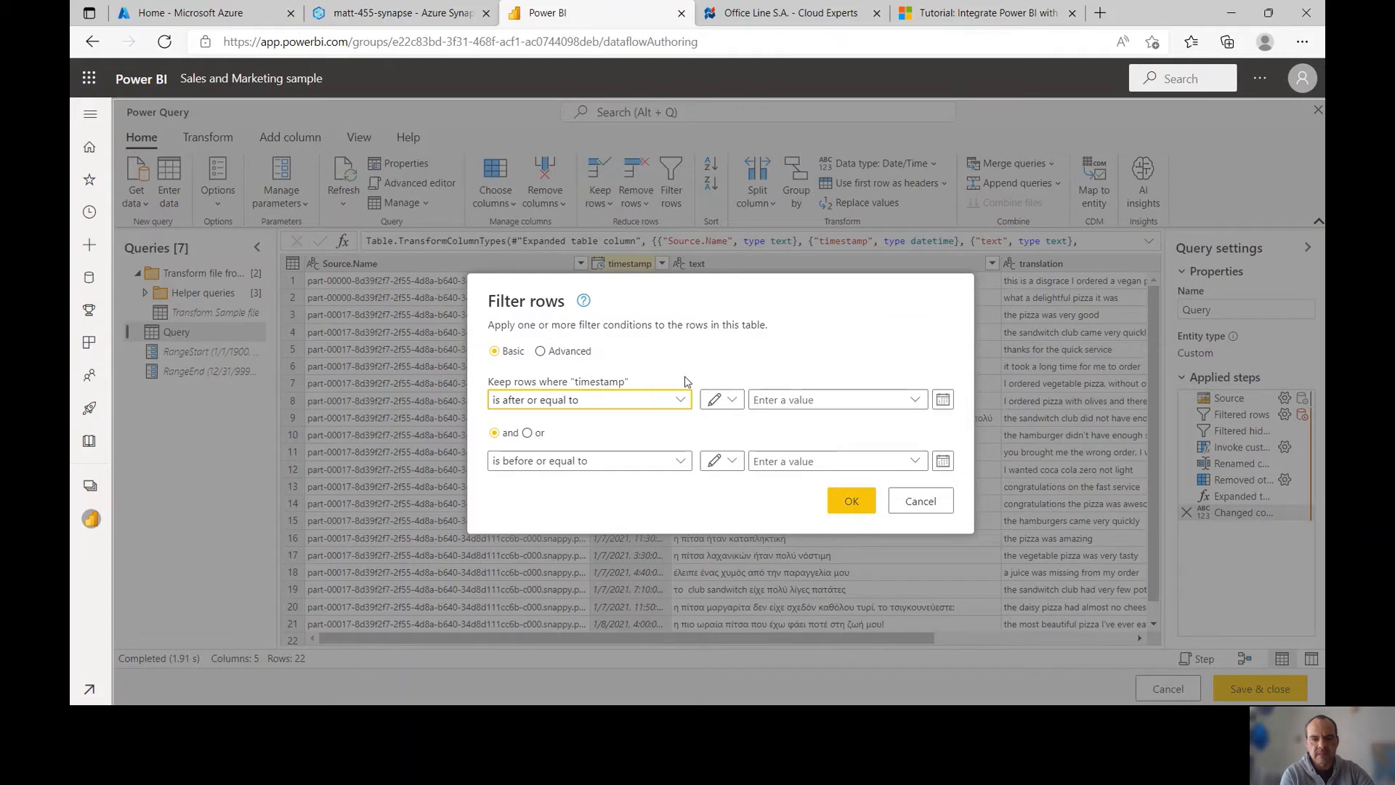
{"action": "left_click", "coordinate": [723, 400]}
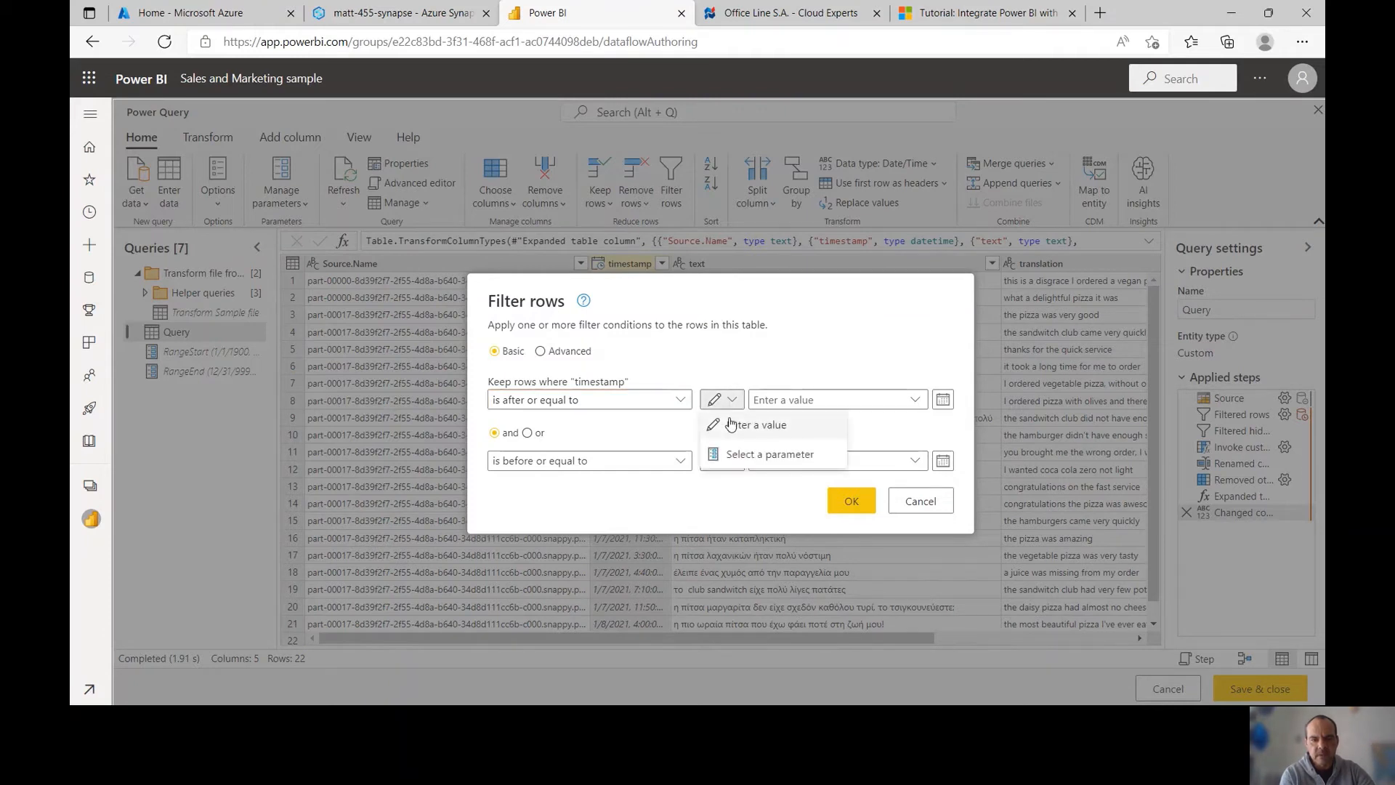
{"action": "left_click", "coordinate": [741, 454]}
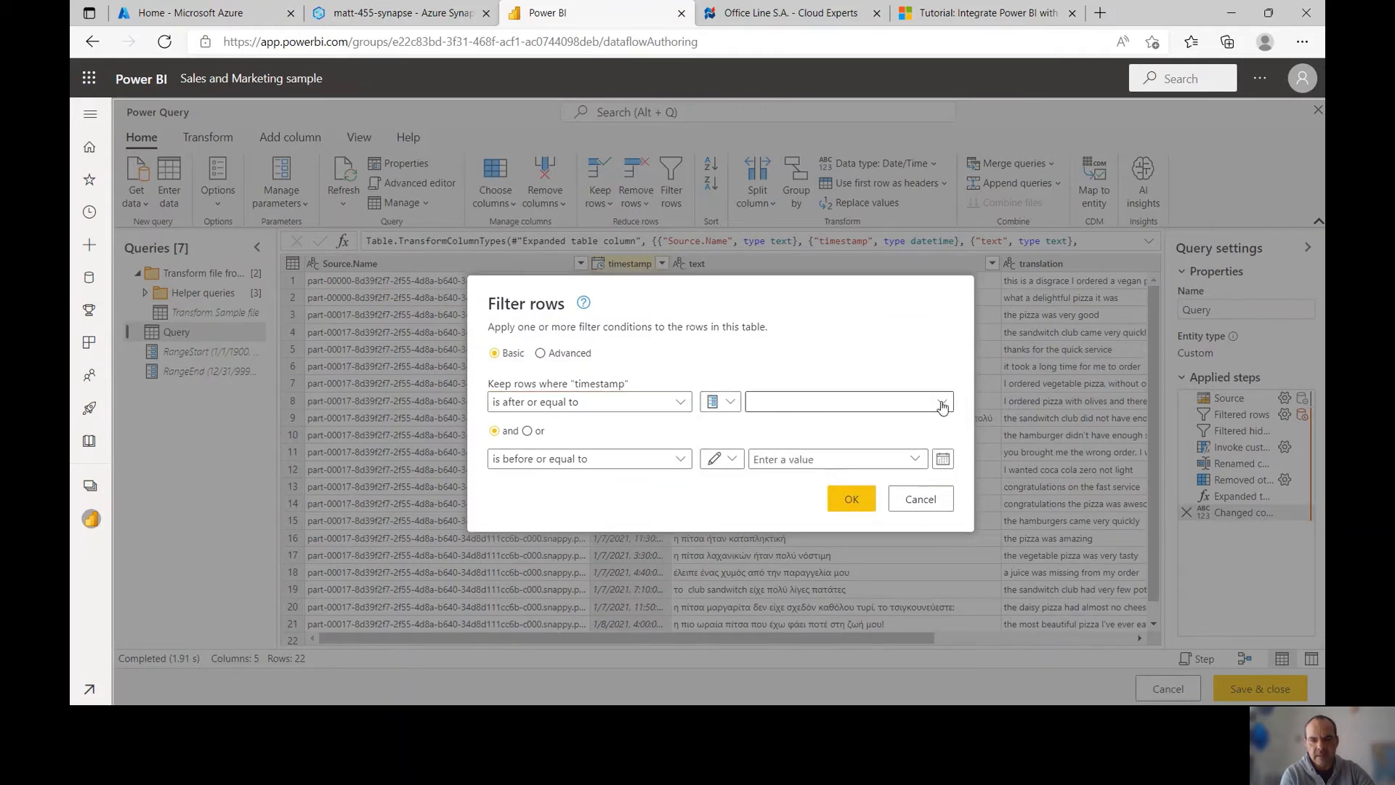
{"action": "left_click", "coordinate": [939, 402]}
{"action": "left_click", "coordinate": [816, 423]}
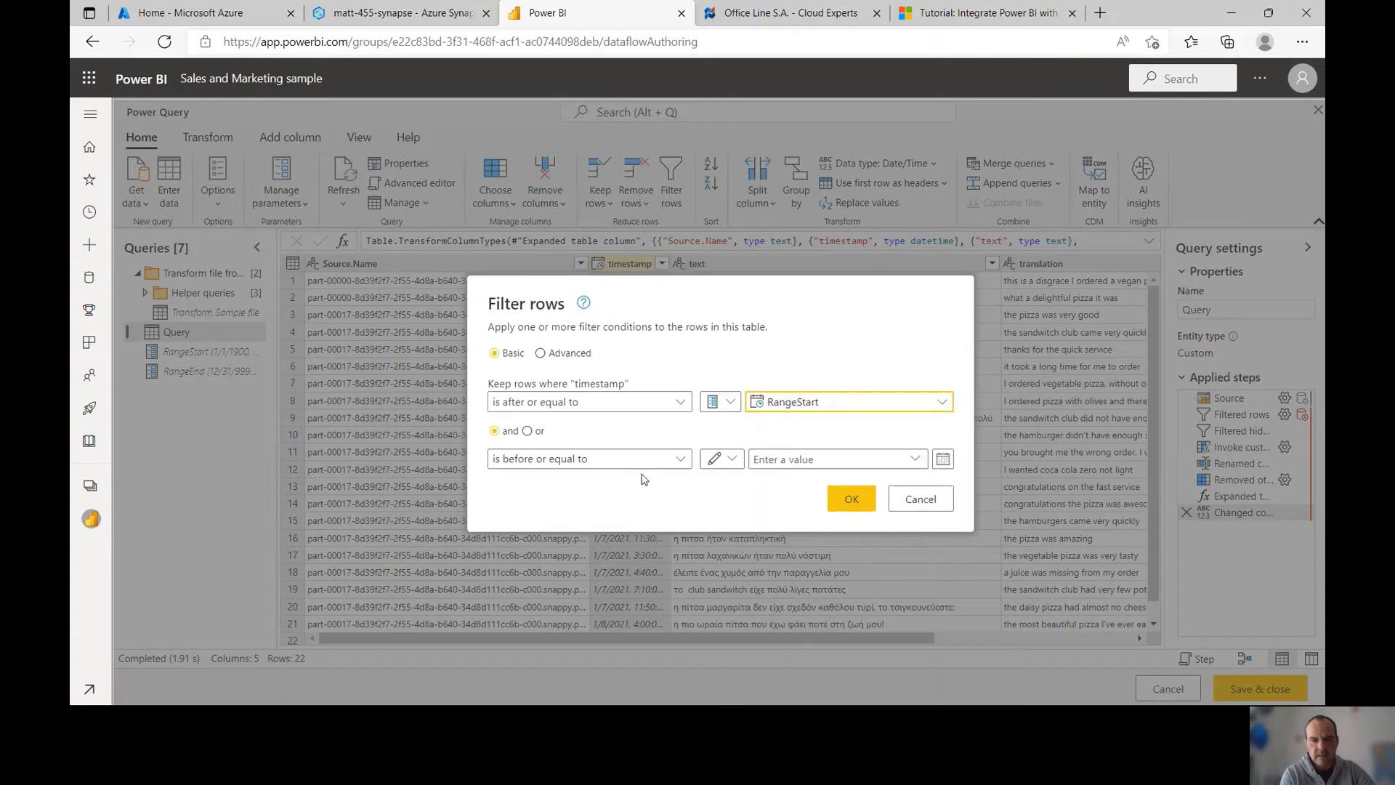
{"action": "left_click", "coordinate": [654, 459]}
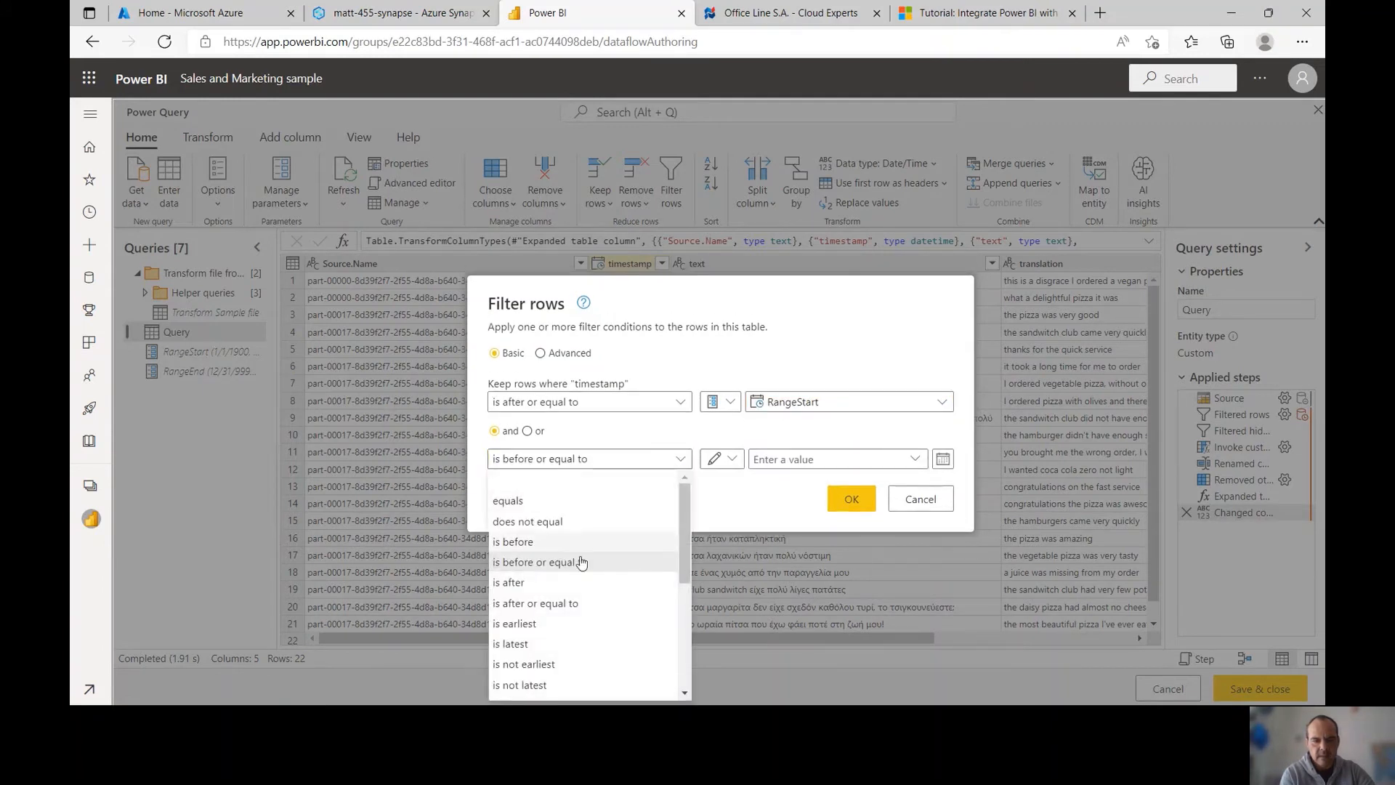
{"action": "left_click", "coordinate": [537, 542]}
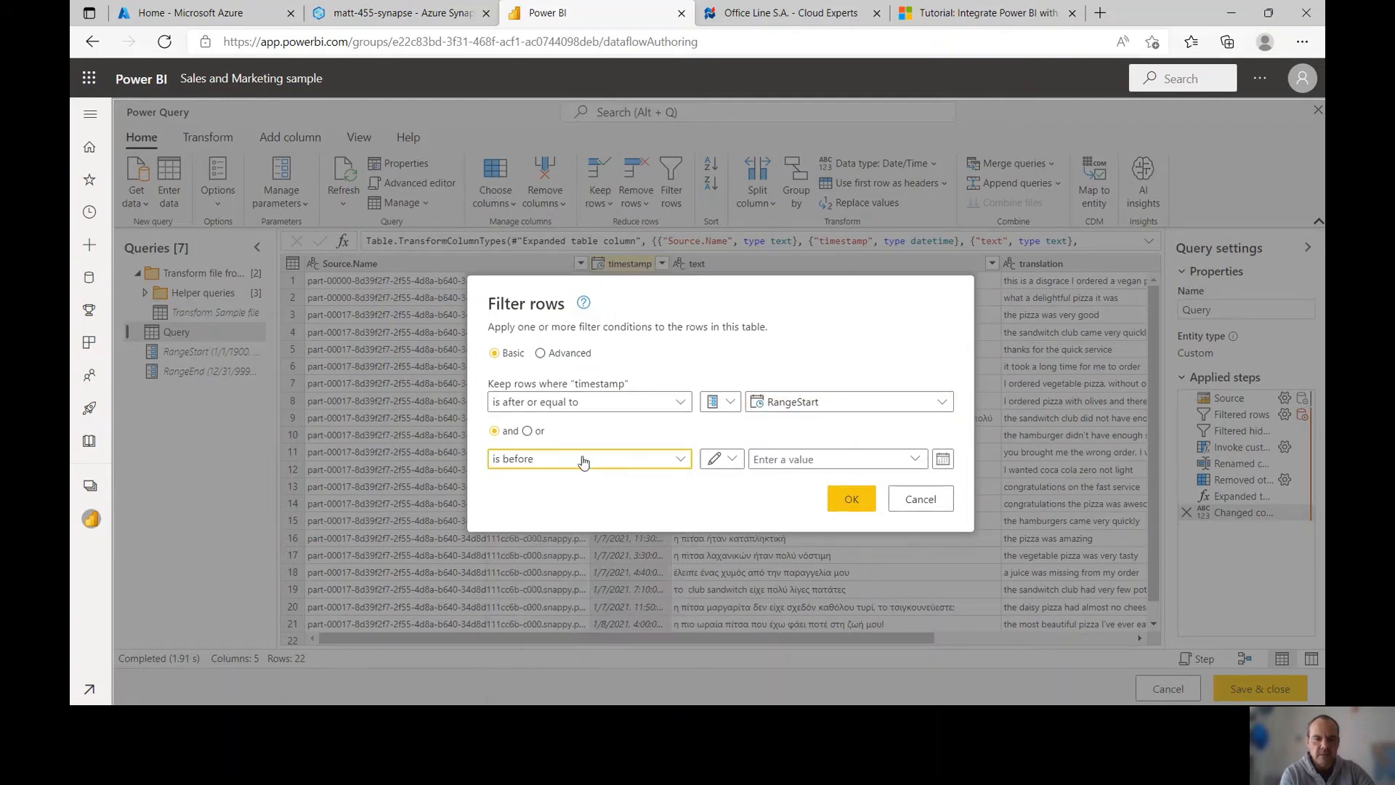
{"action": "left_click", "coordinate": [721, 459]}
{"action": "left_click", "coordinate": [744, 515]}
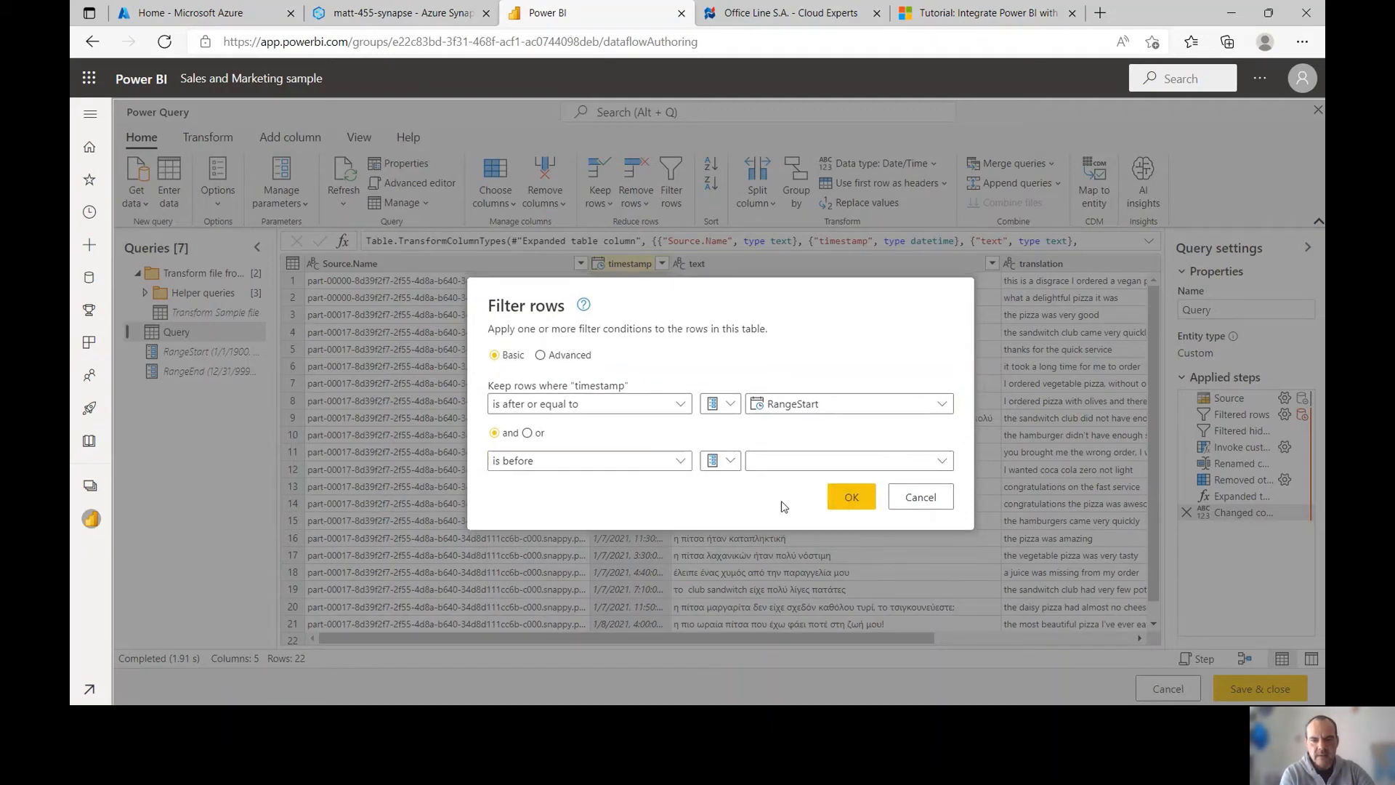
{"action": "left_click", "coordinate": [941, 461]}
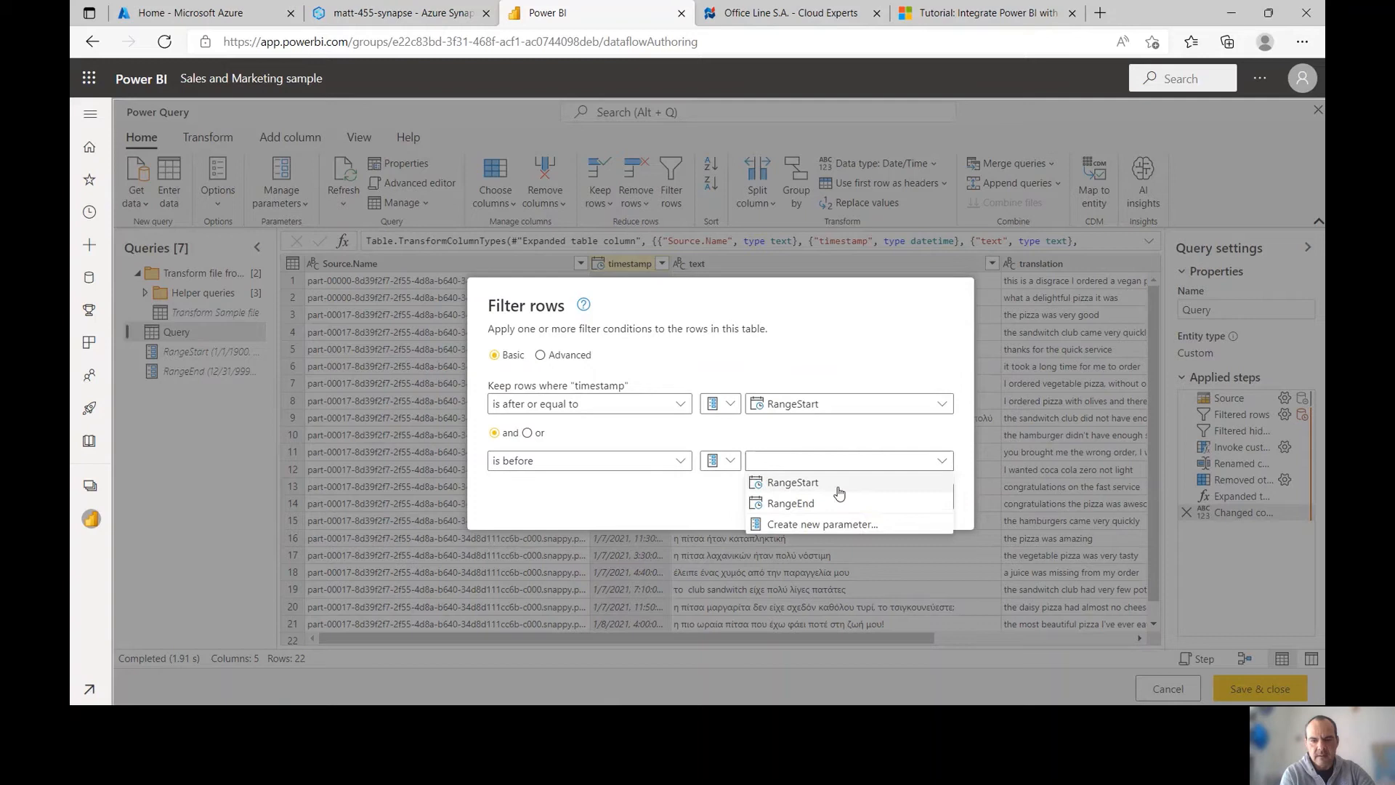
{"action": "left_click", "coordinate": [797, 502]}
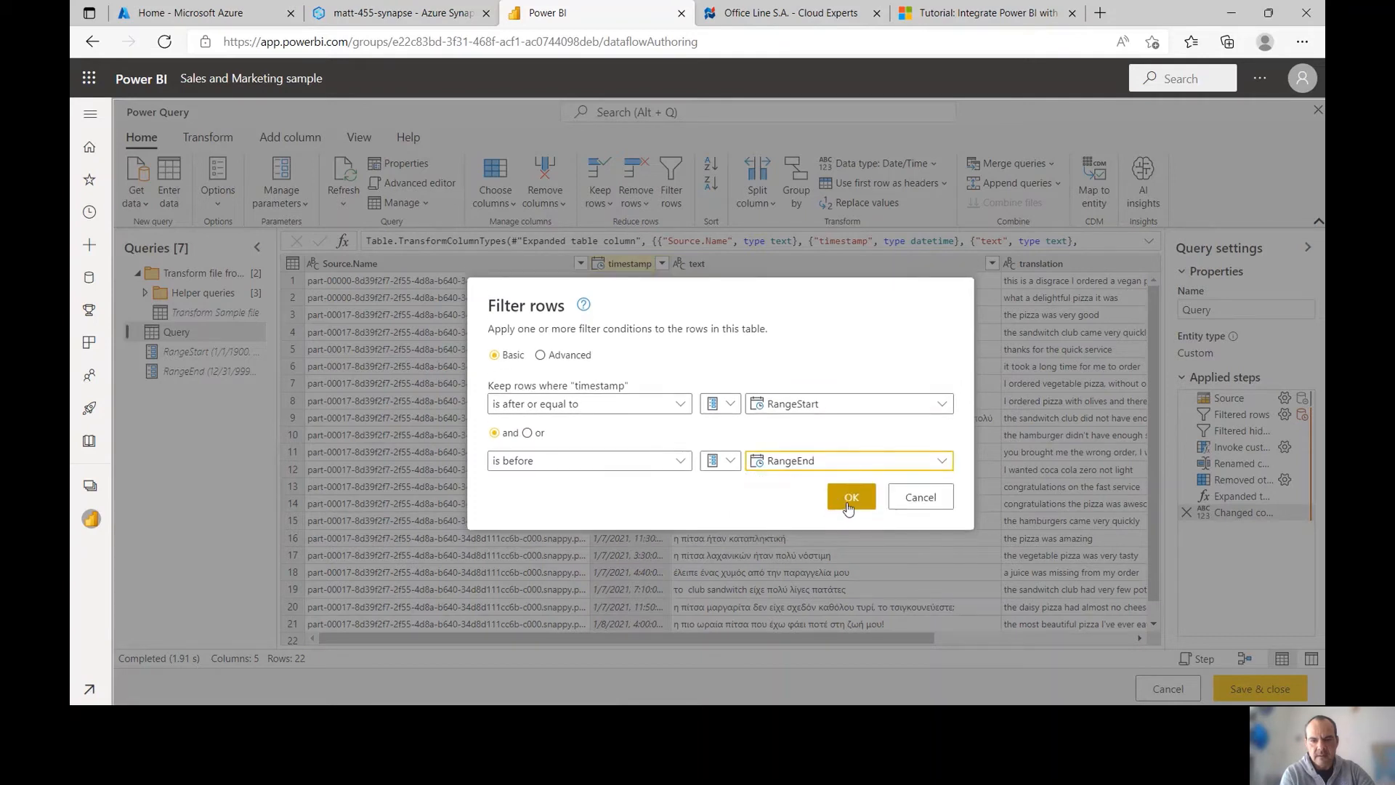
{"action": "left_click", "coordinate": [847, 500]}
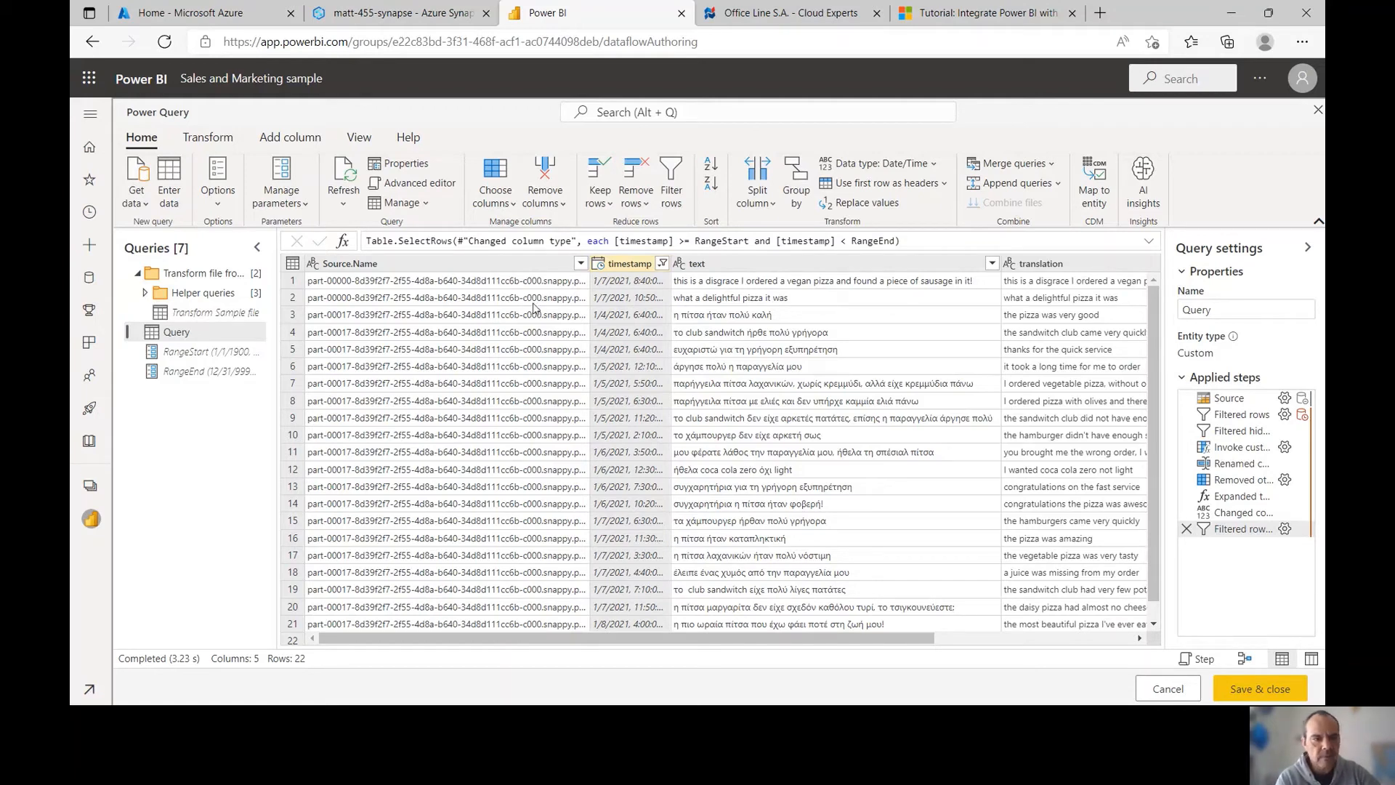
Rename Query to sentiment_mockup and bring up the key phrase extraction tutorial
{"action": "right_click", "coordinate": [216, 339]}
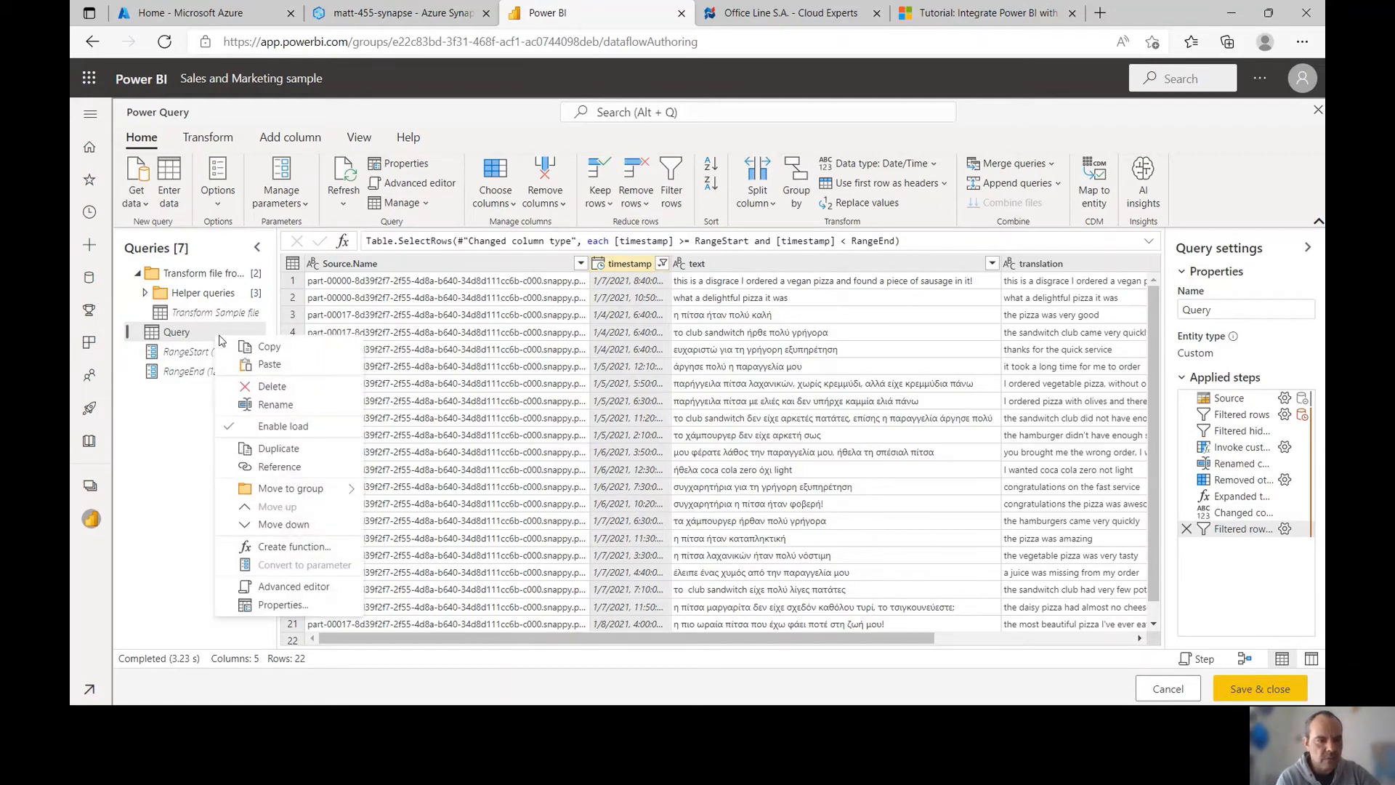
{"action": "left_click", "coordinate": [270, 405]}
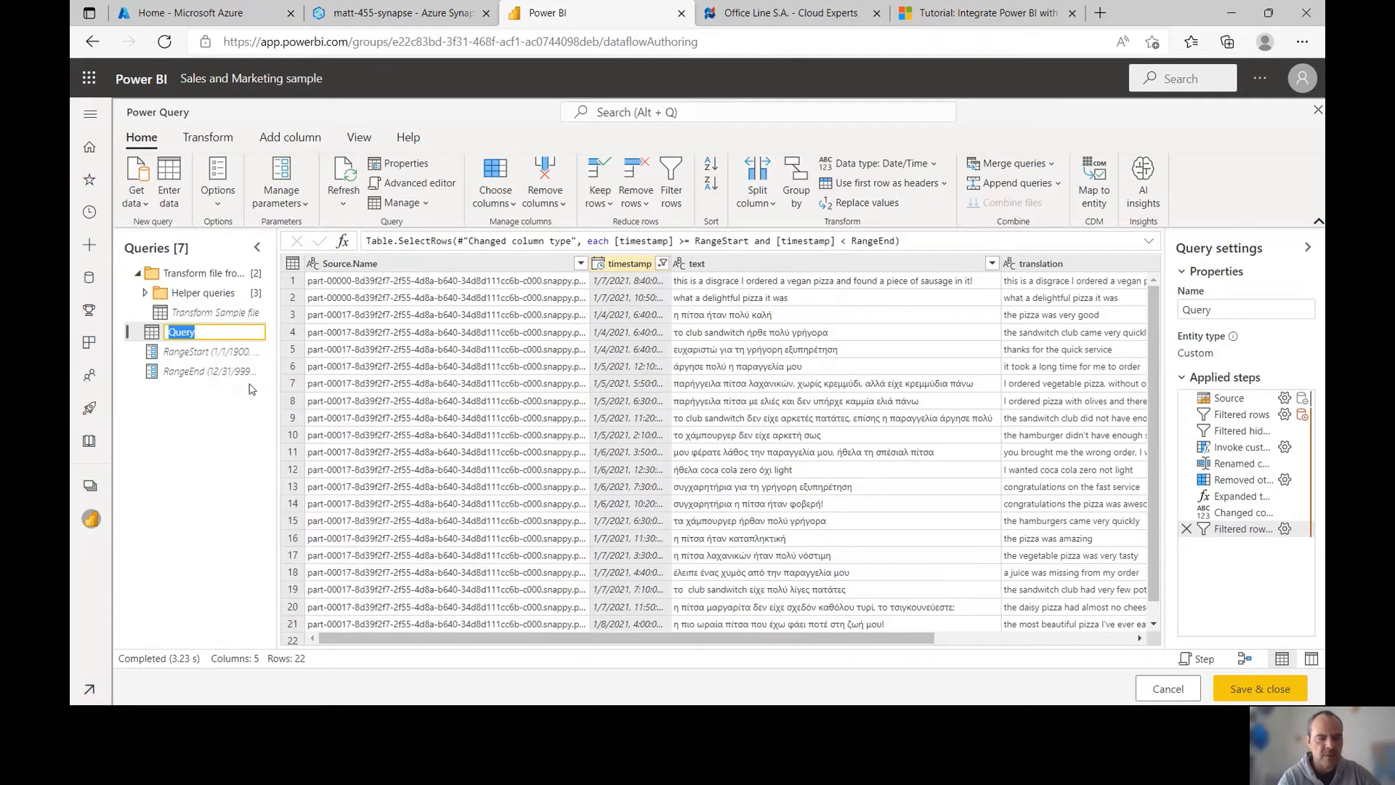
{"action": "type", "text": "sentiment"}
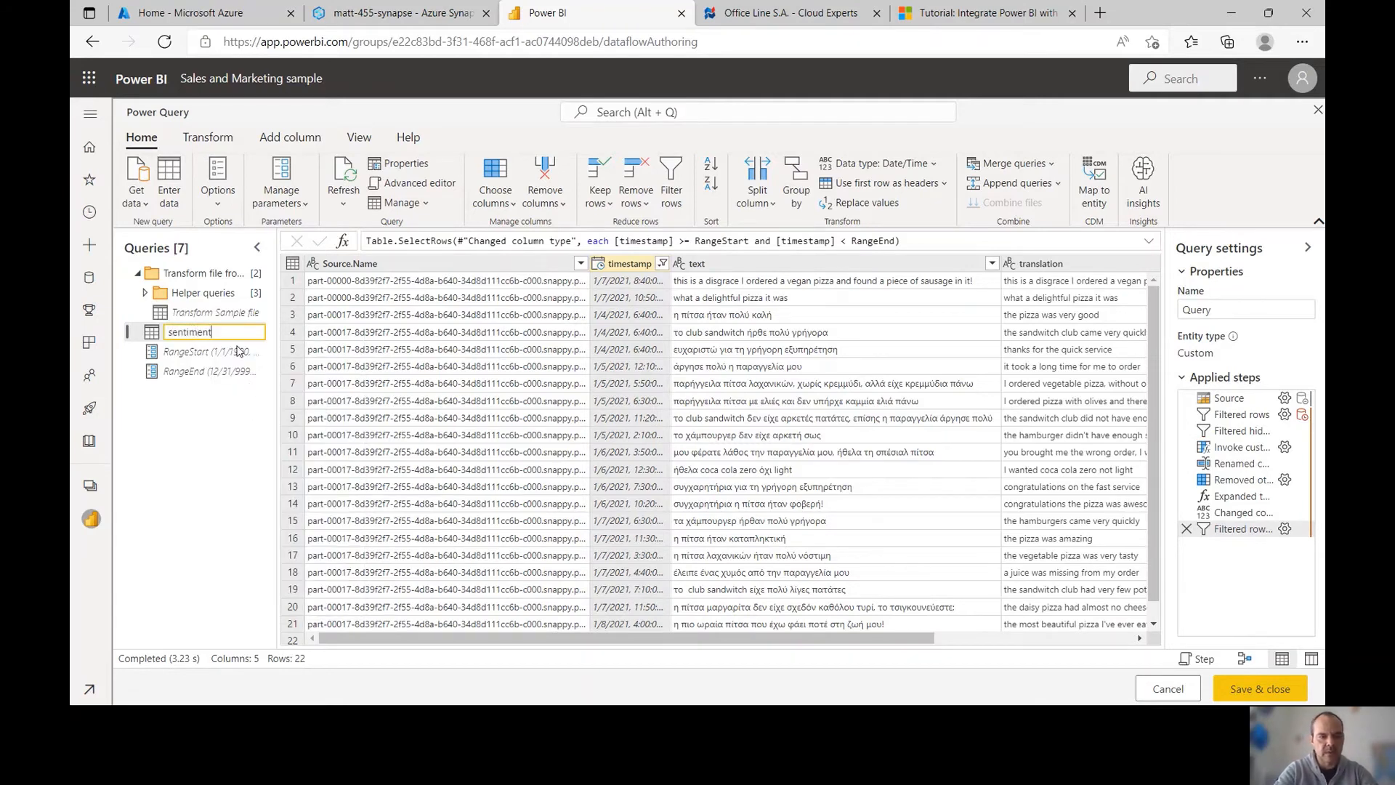
{"action": "type", "text": "_mockup"}
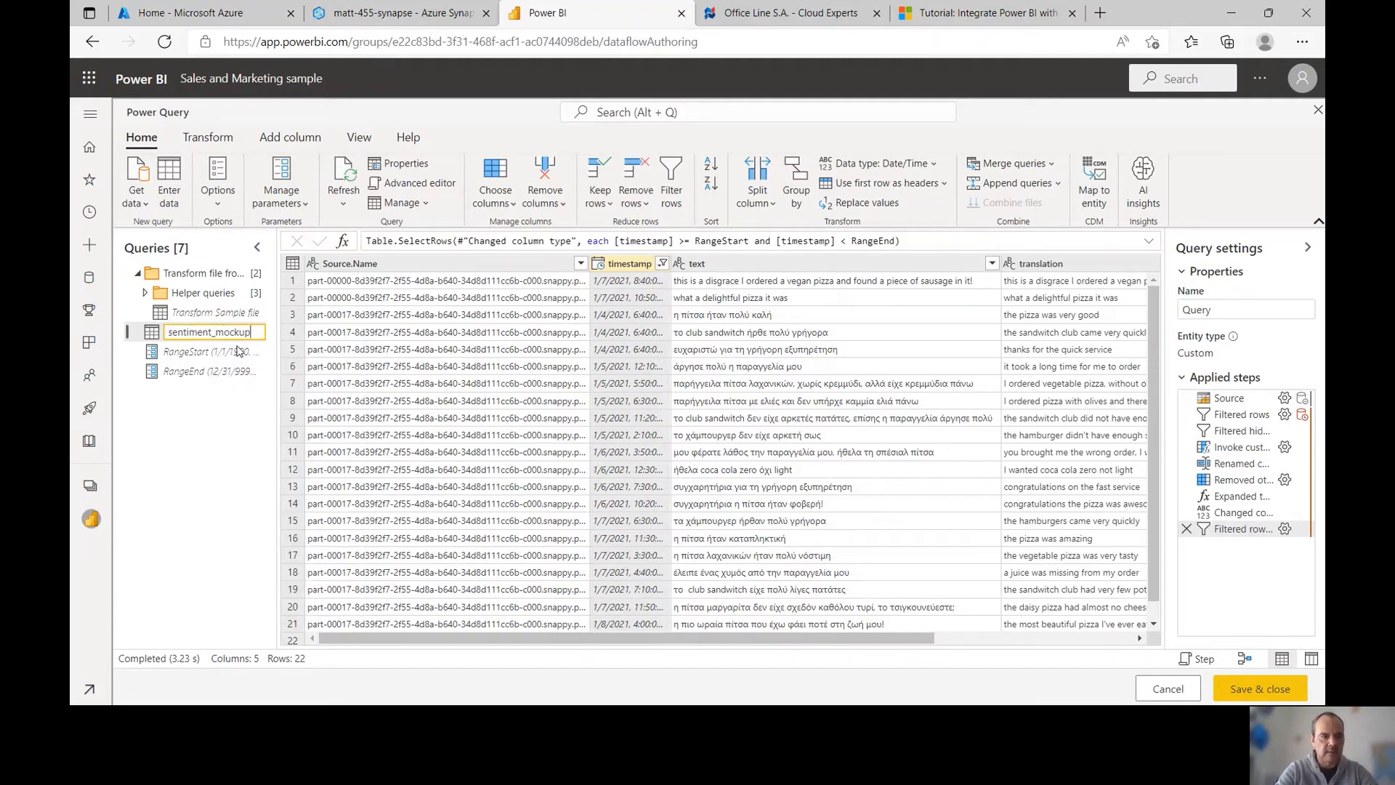
{"action": "key", "text": "Return"}
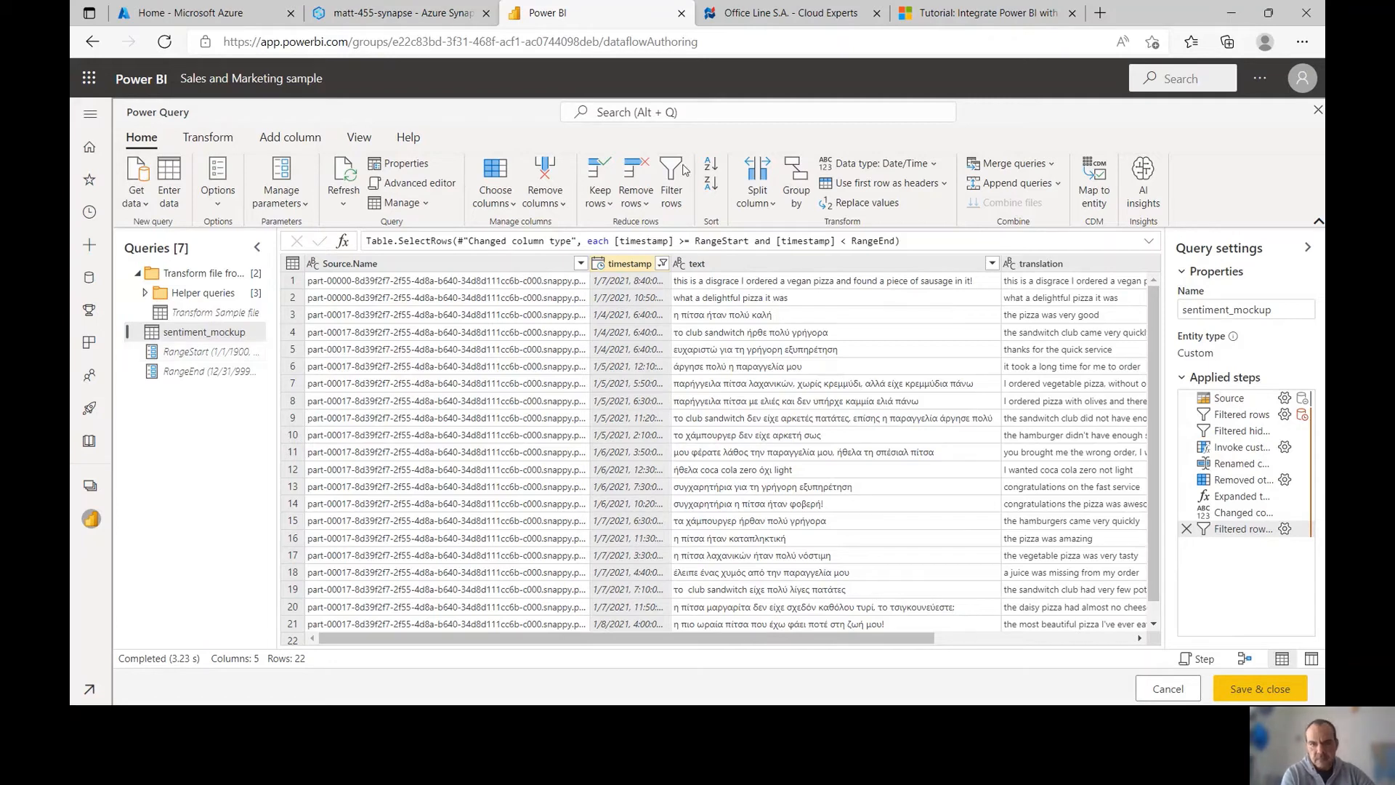
{"action": "left_click", "coordinate": [943, 23]}
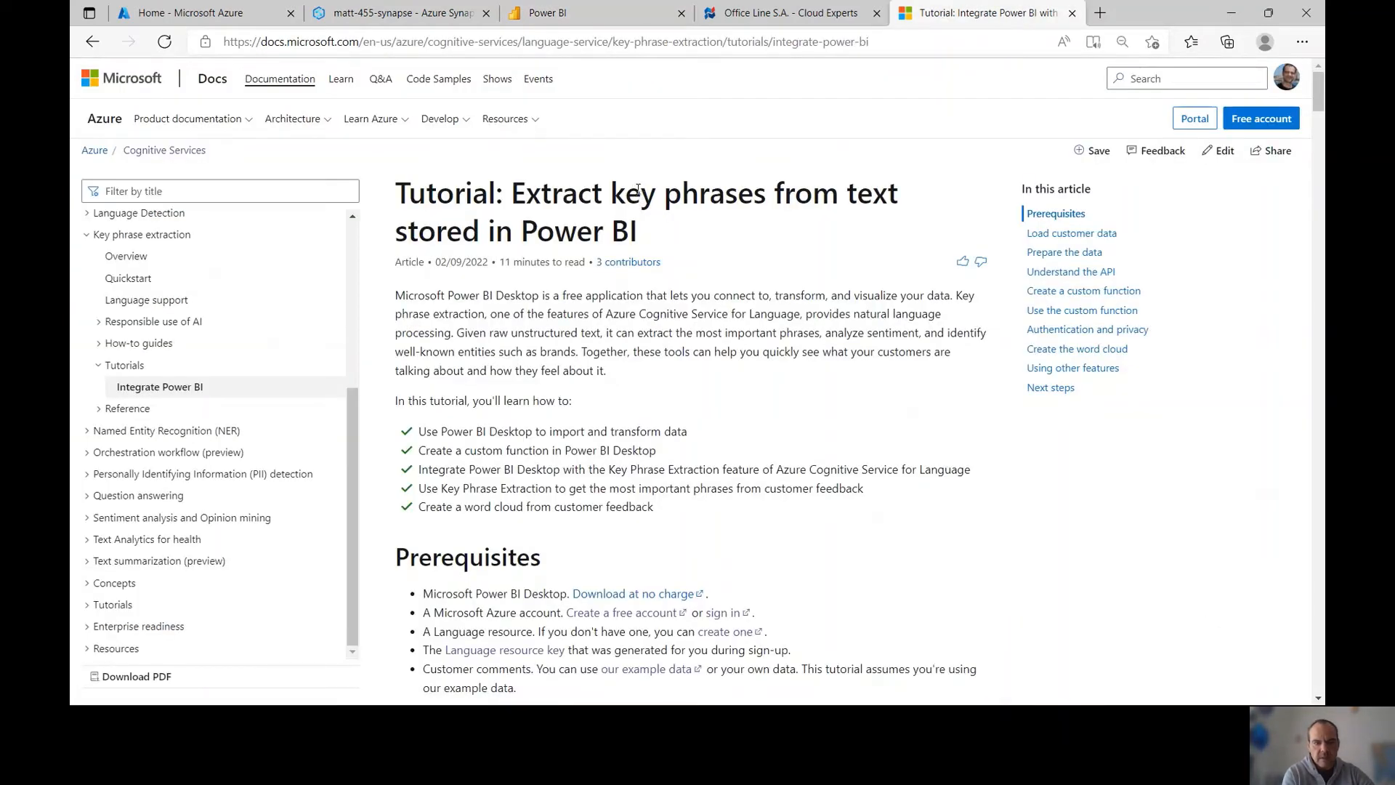
Copy the tutorial's Create a custom function code and return to the Power BI editor
{"action": "scroll", "coordinate": [637, 190], "scroll_direction": "down", "scroll_amount": 15}
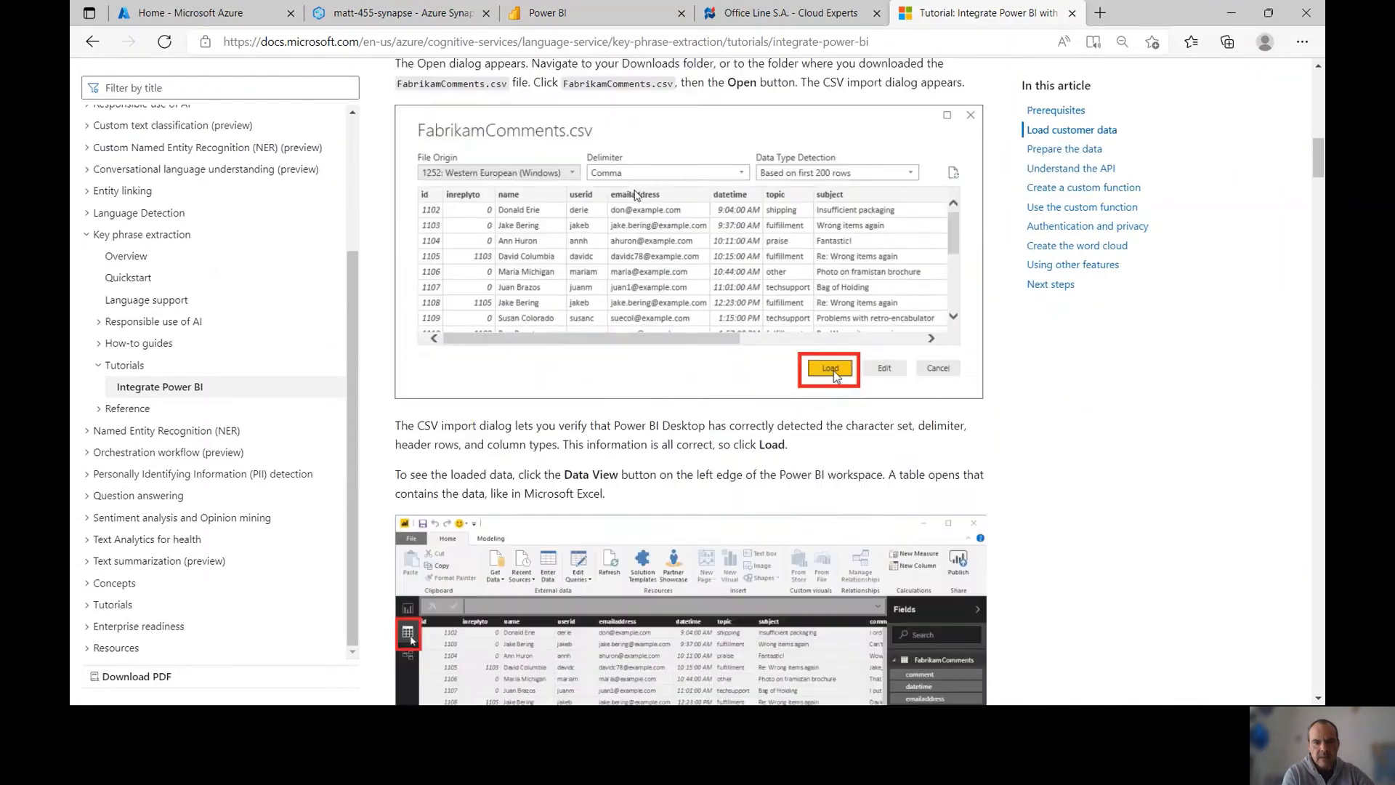
{"action": "scroll", "coordinate": [634, 193], "scroll_direction": "down", "scroll_amount": 15}
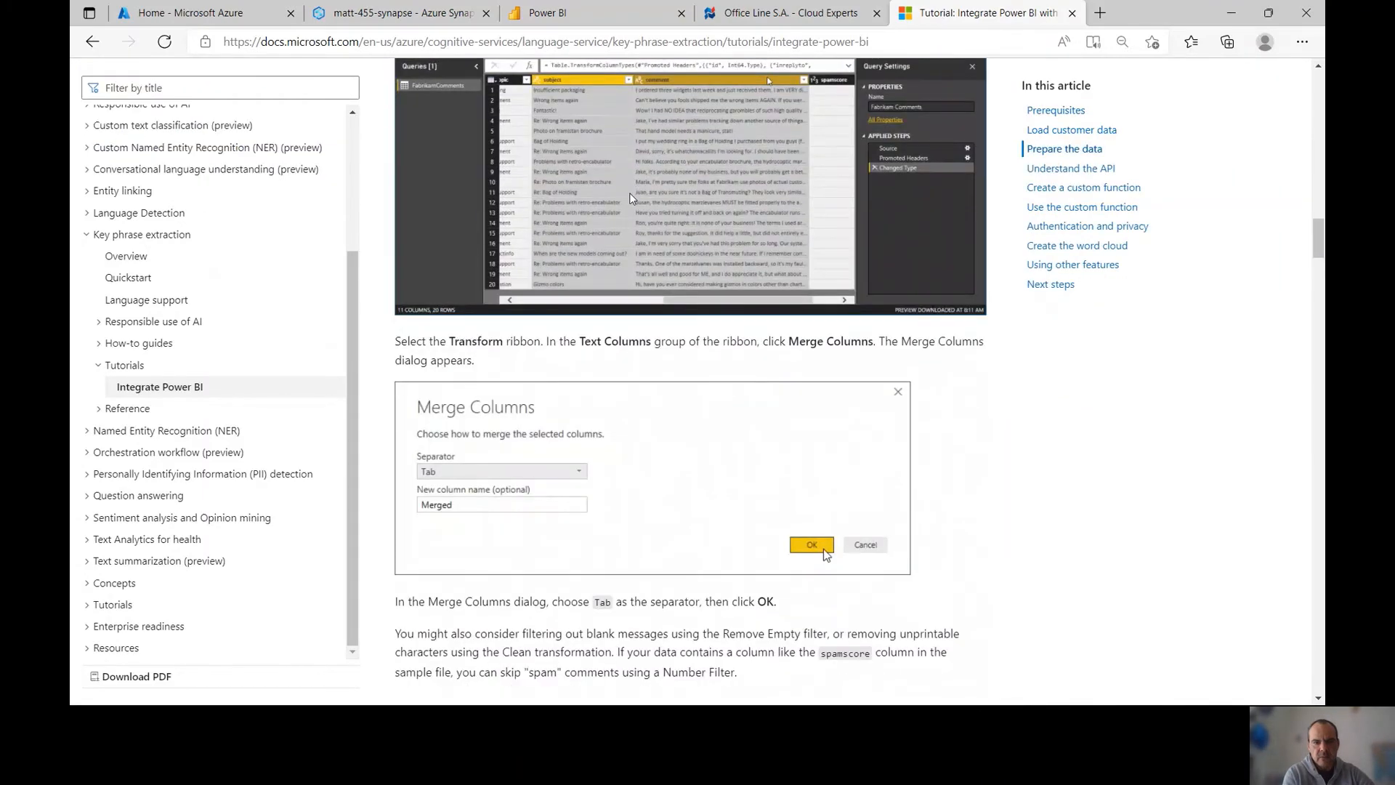
{"action": "scroll", "coordinate": [630, 193], "scroll_direction": "down", "scroll_amount": 15}
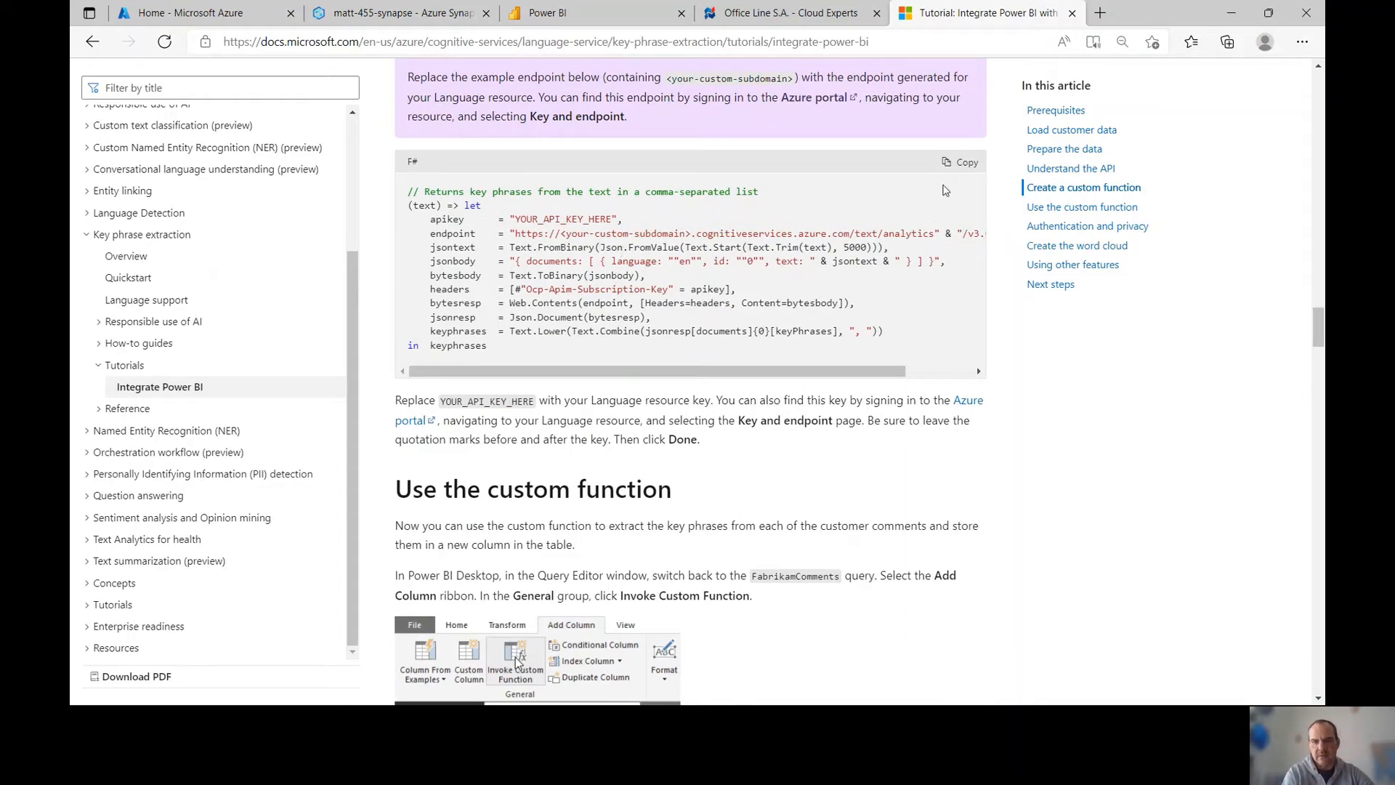
{"action": "left_click", "coordinate": [950, 164]}
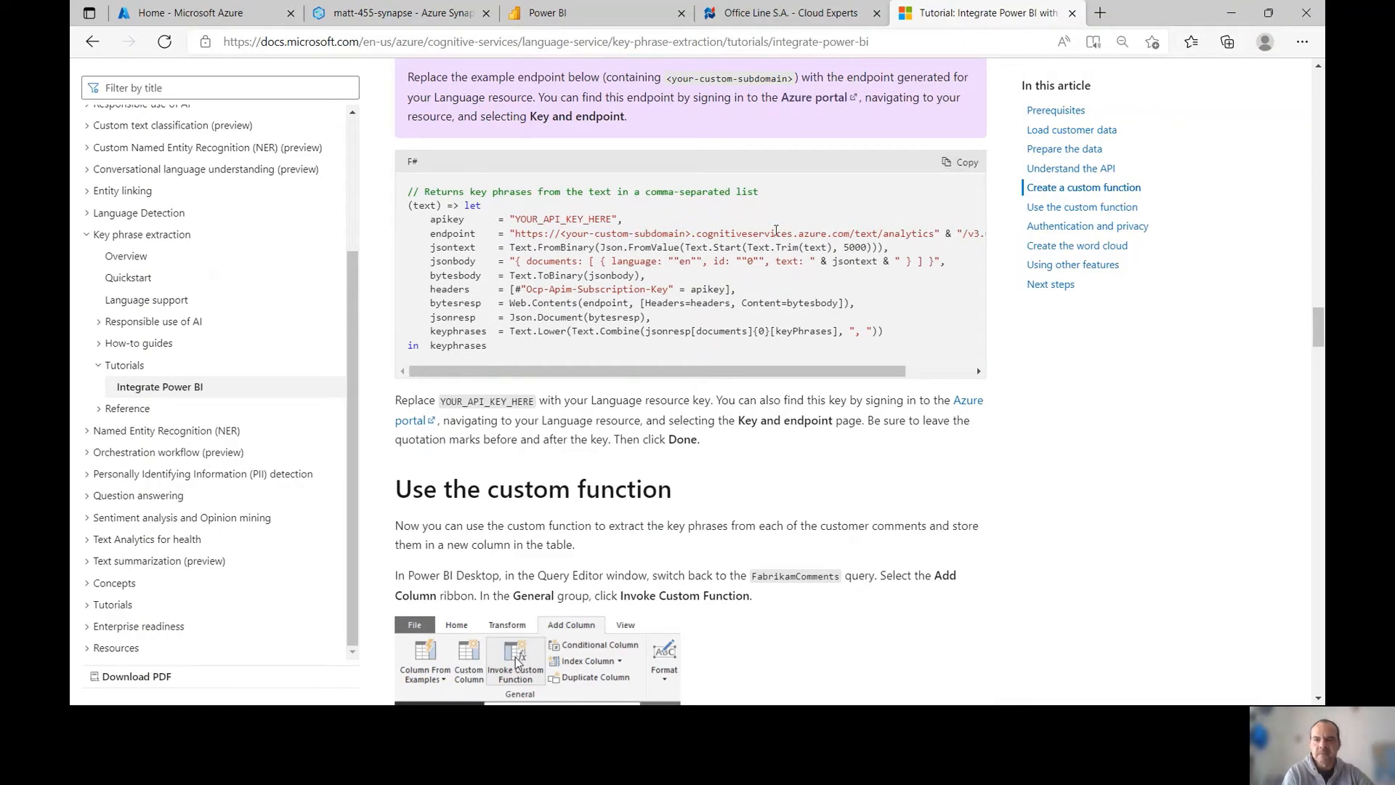
{"action": "left_click", "coordinate": [566, 16]}
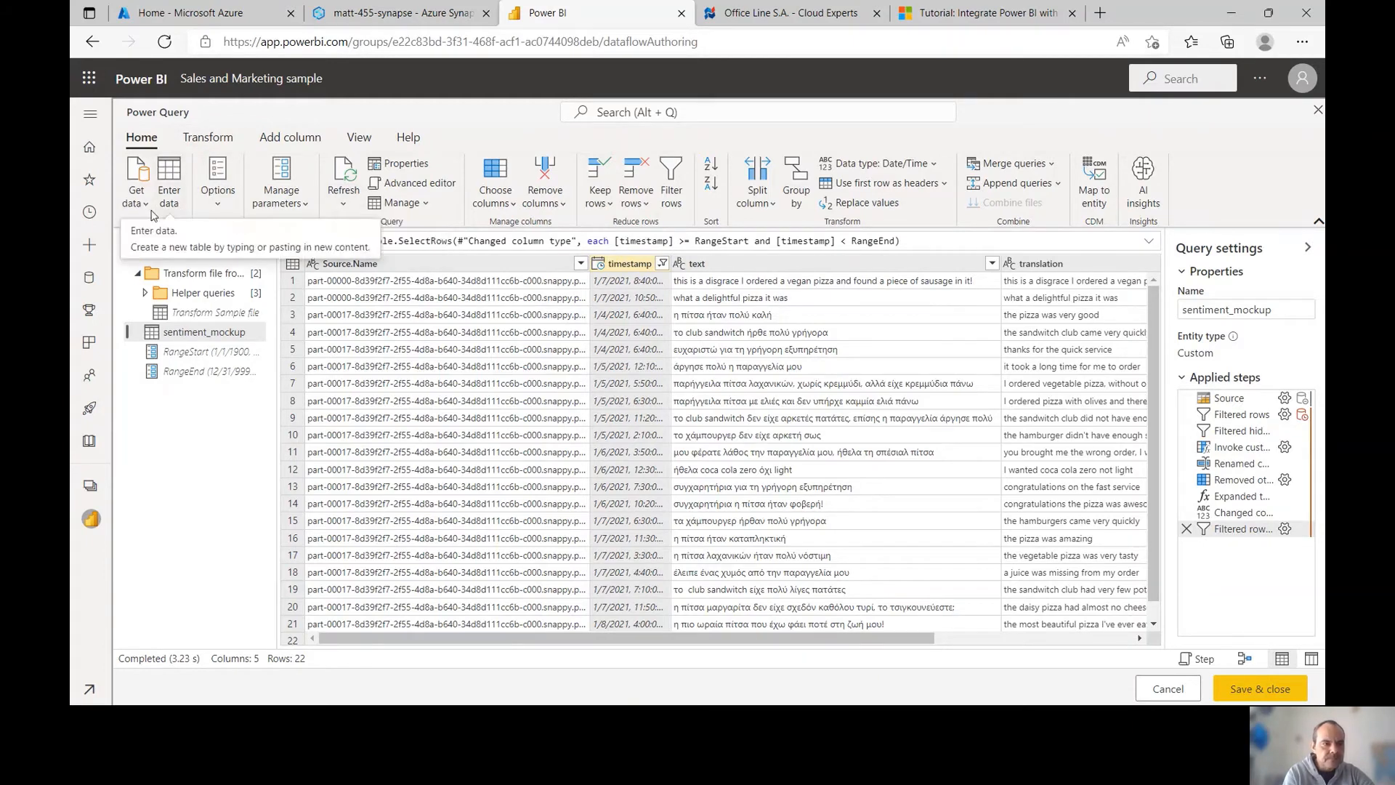
Replace a new blank query's default text with the pasted key-phrase function
{"action": "left_click", "coordinate": [138, 201]}
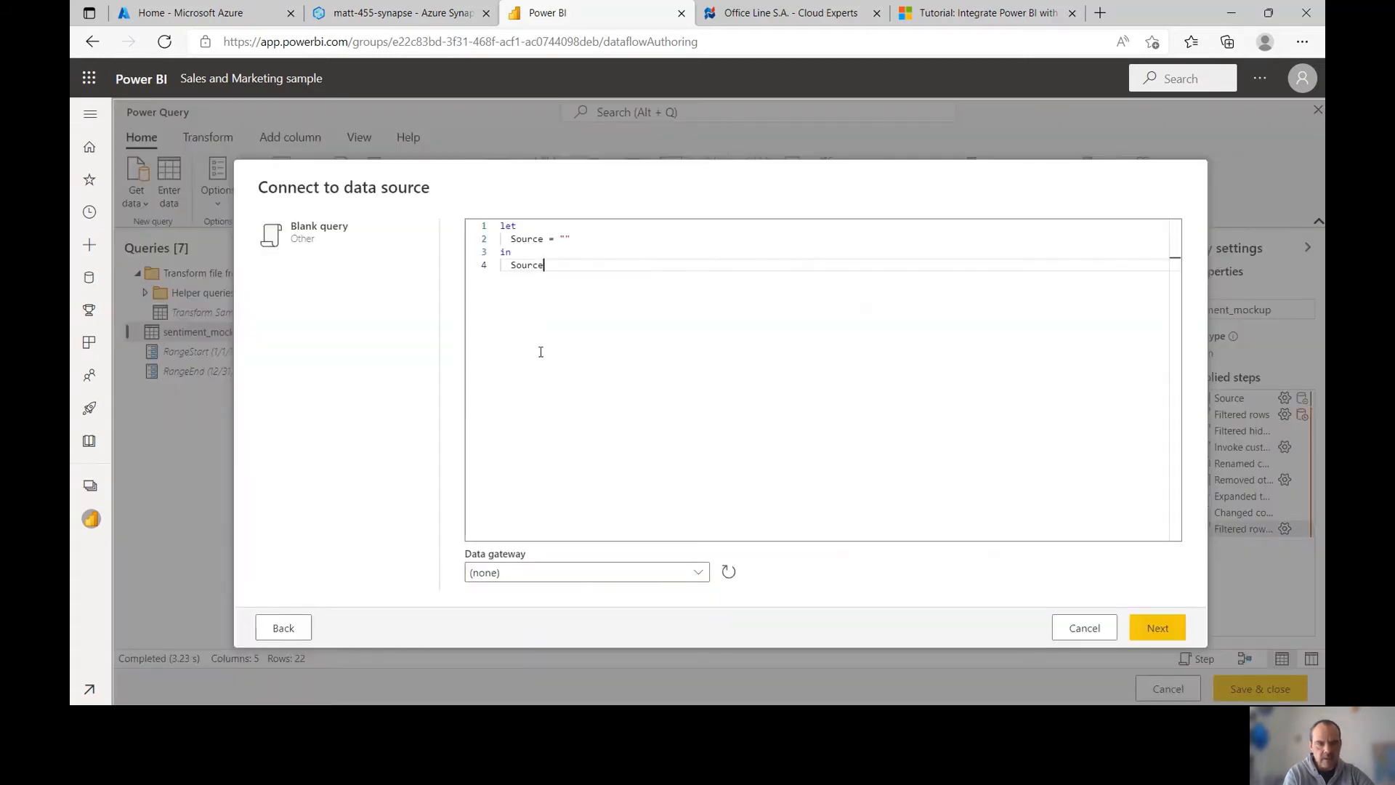
{"action": "key", "text": "ctrl+a"}
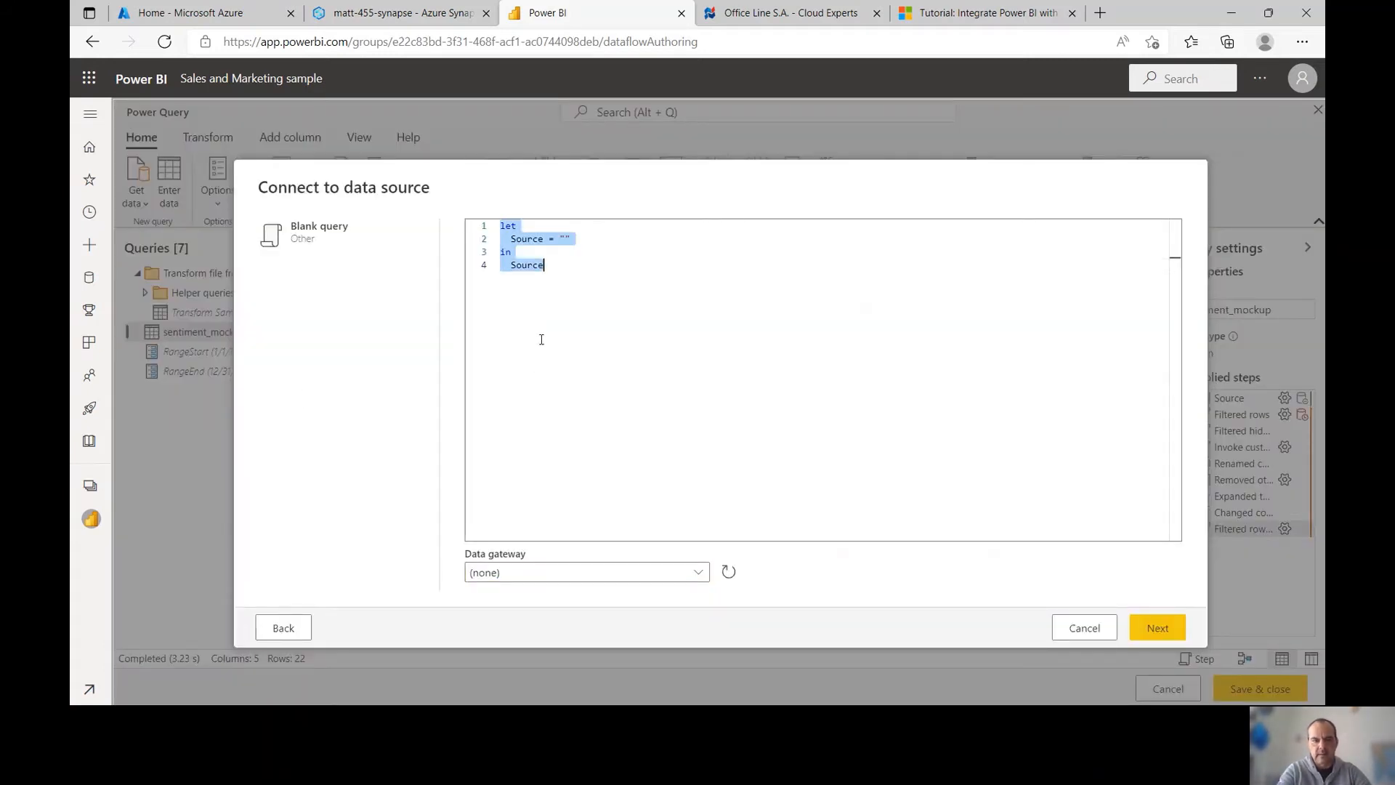
{"action": "key", "text": "Delete"}
{"action": "key", "text": "ctrl+v"}
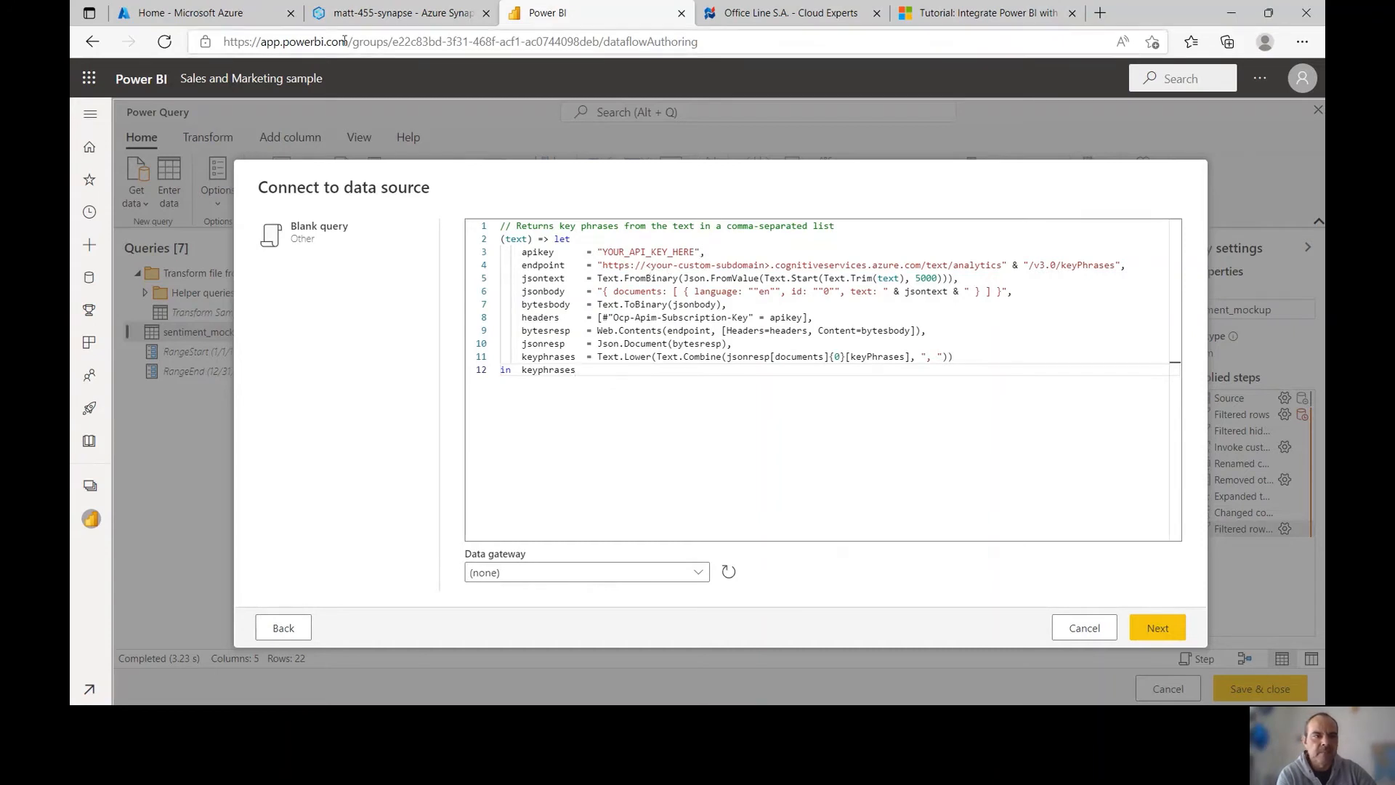
{"action": "left_click", "coordinate": [219, 24]}
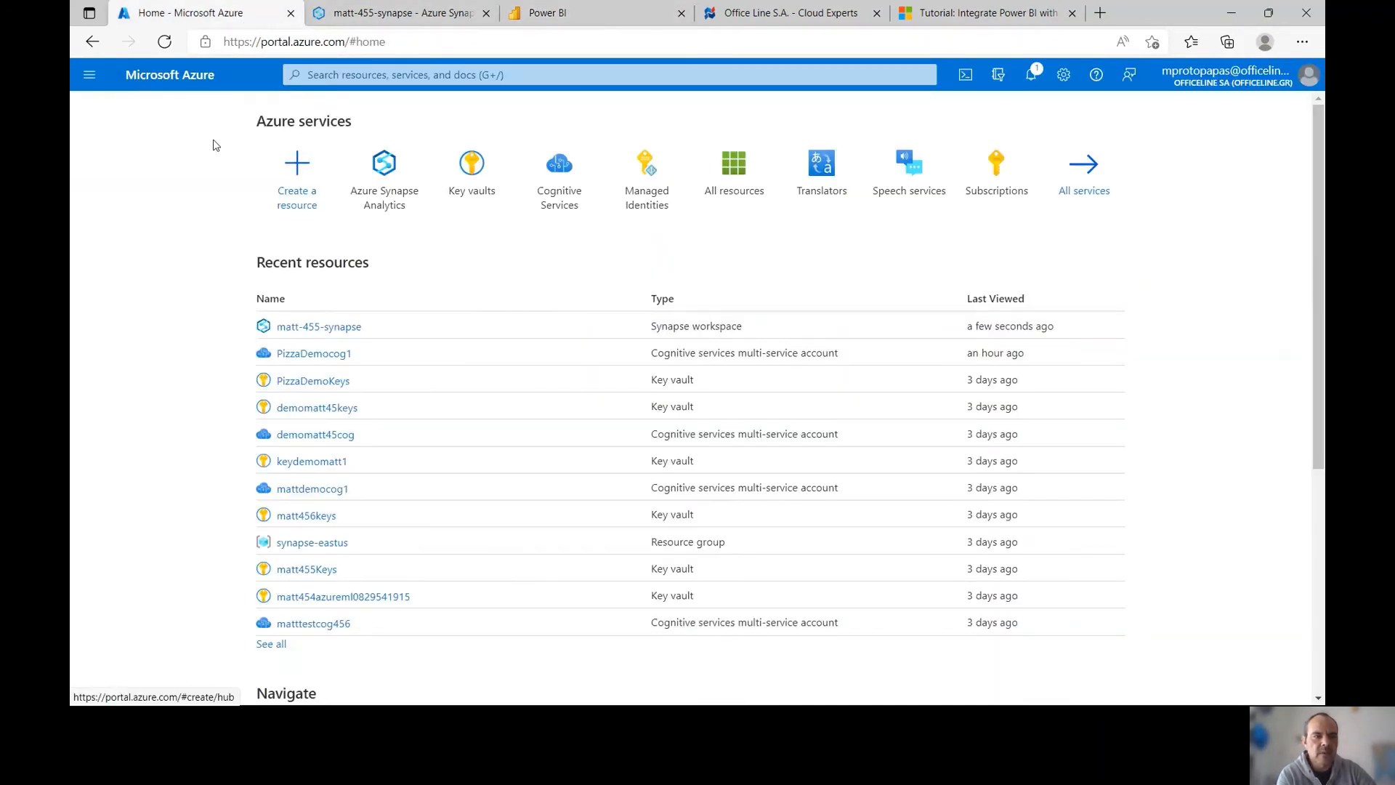
Copy KEY 1 from PizzaDemocog1's Keys and Endpoint page and return to Power BI
{"action": "left_click", "coordinate": [308, 355]}
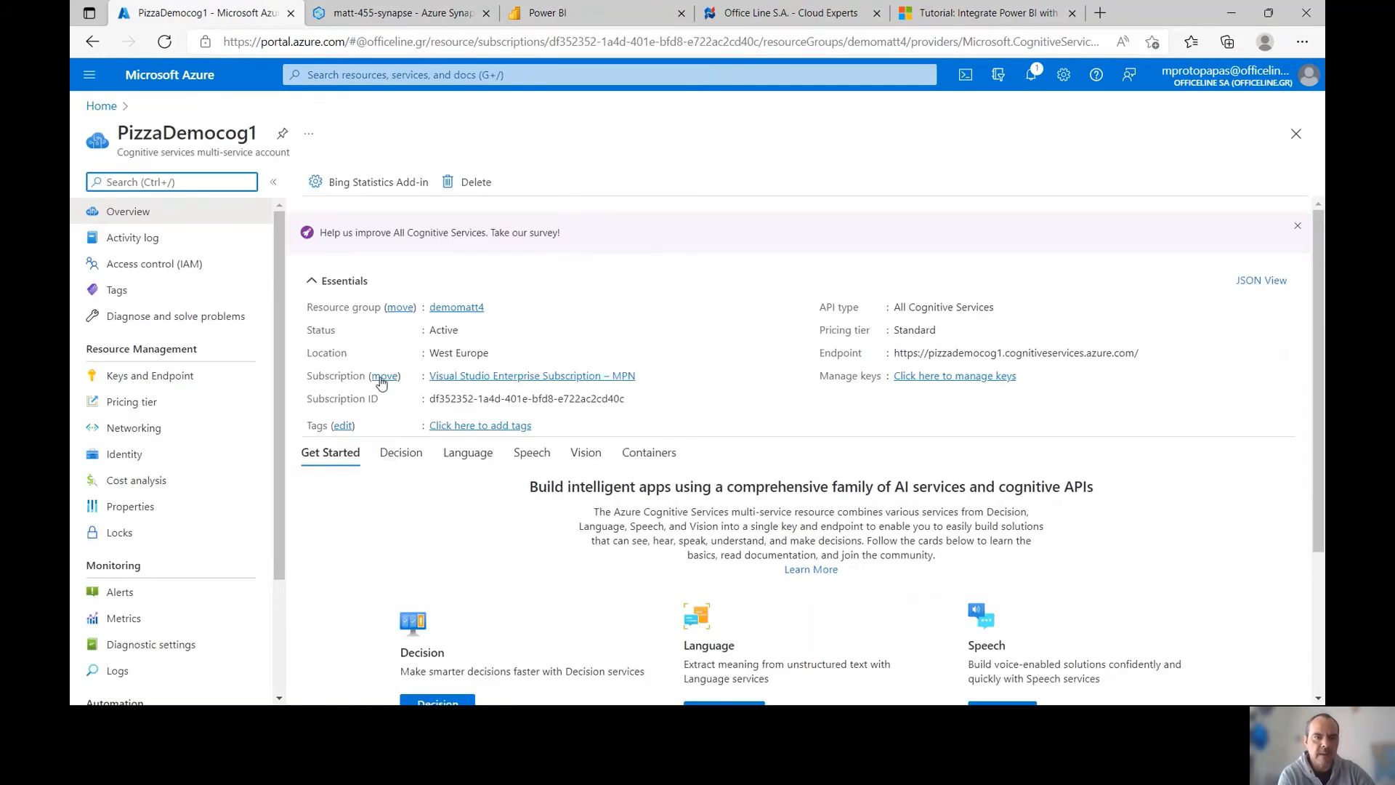
{"action": "left_click", "coordinate": [177, 377]}
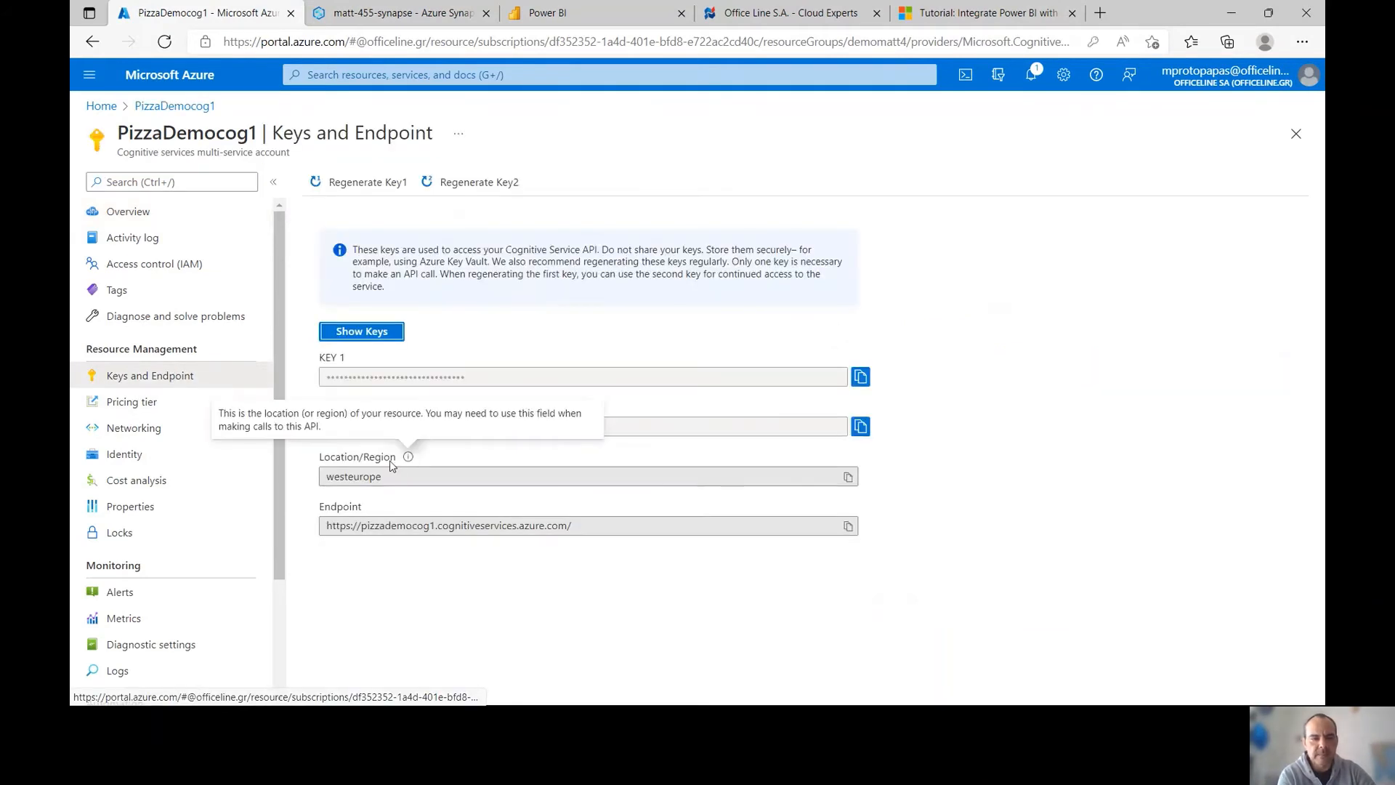
{"action": "left_click", "coordinate": [857, 377]}
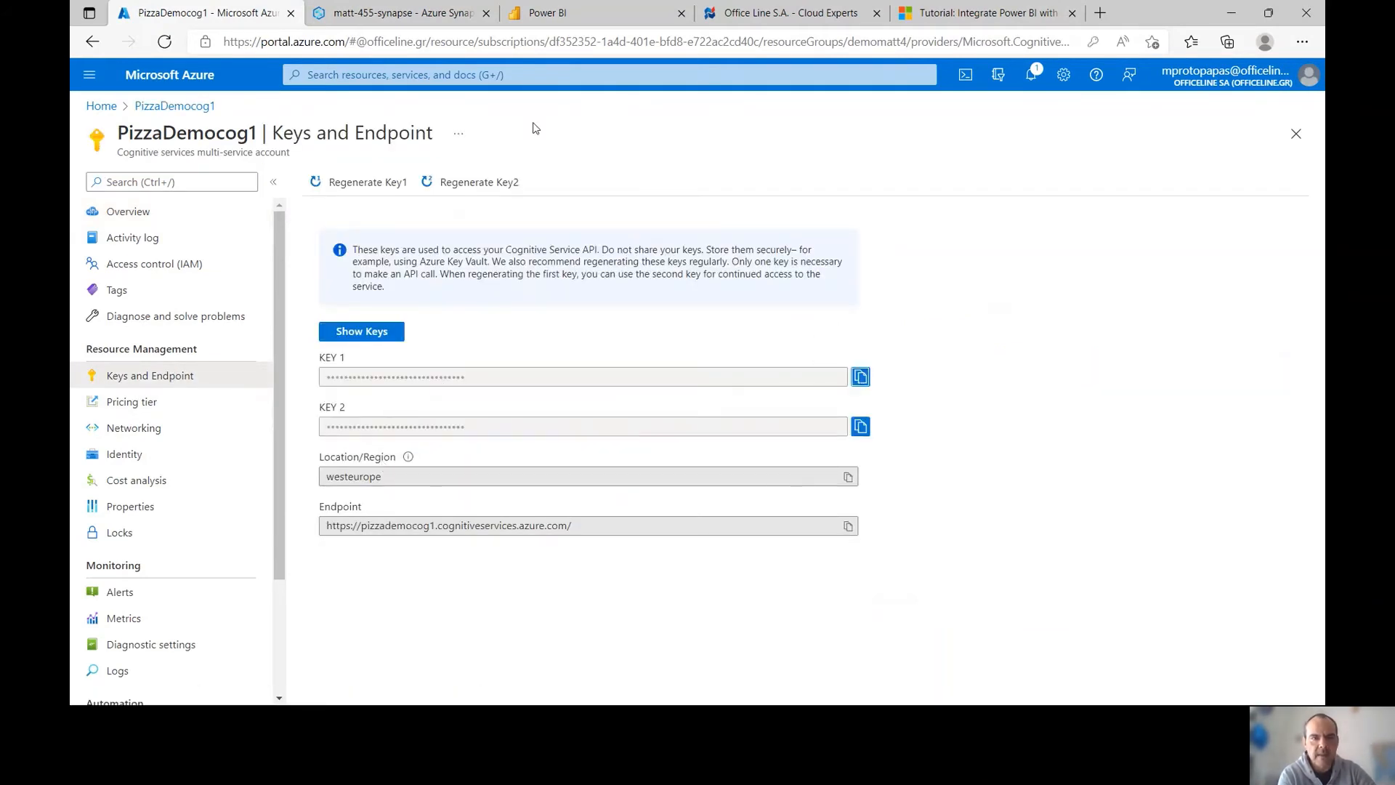
{"action": "left_click", "coordinate": [548, 11]}
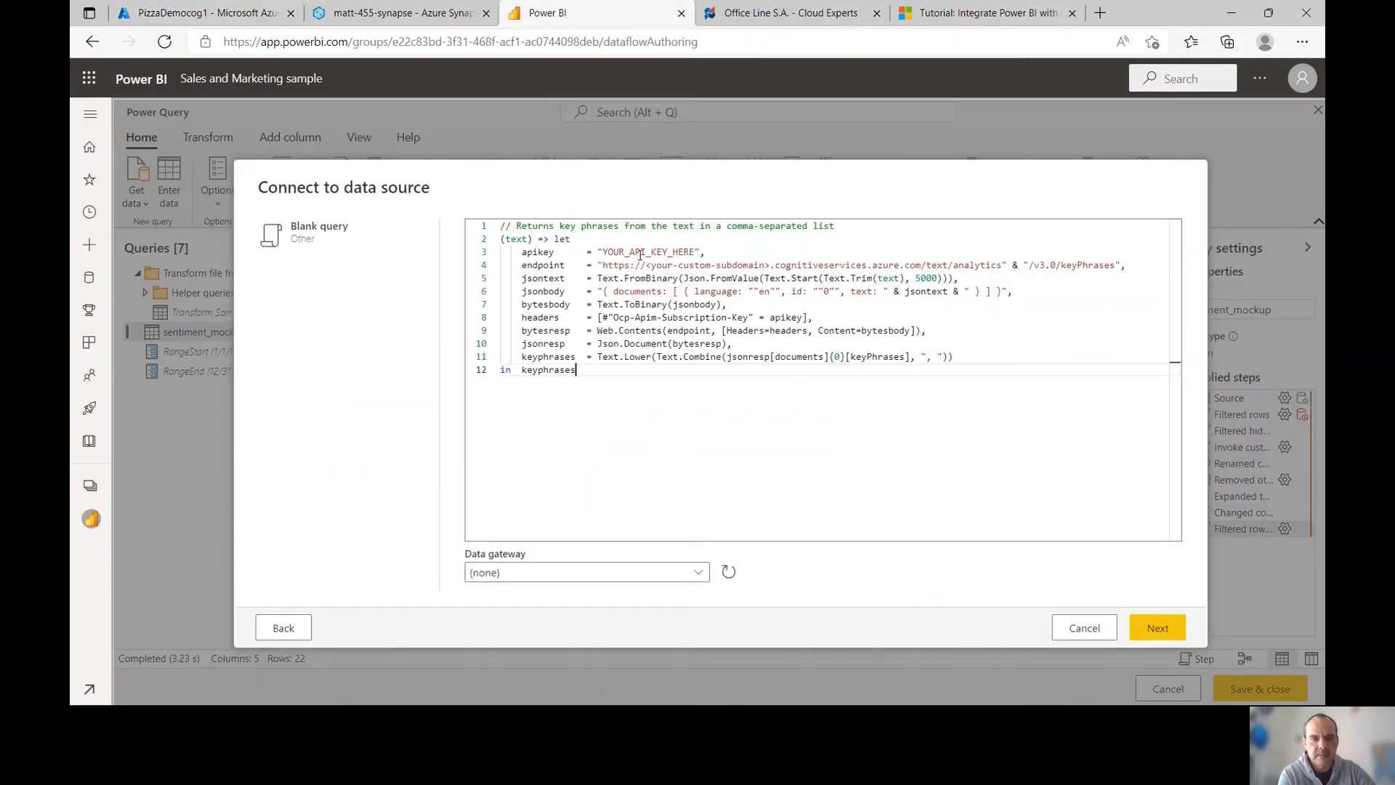
Paste the service key over YOUR_API_KEY_HERE and copy the resource name from the endpoint
{"action": "double_click", "coordinate": [639, 252]}
{"action": "key", "text": "ctrl+v"}
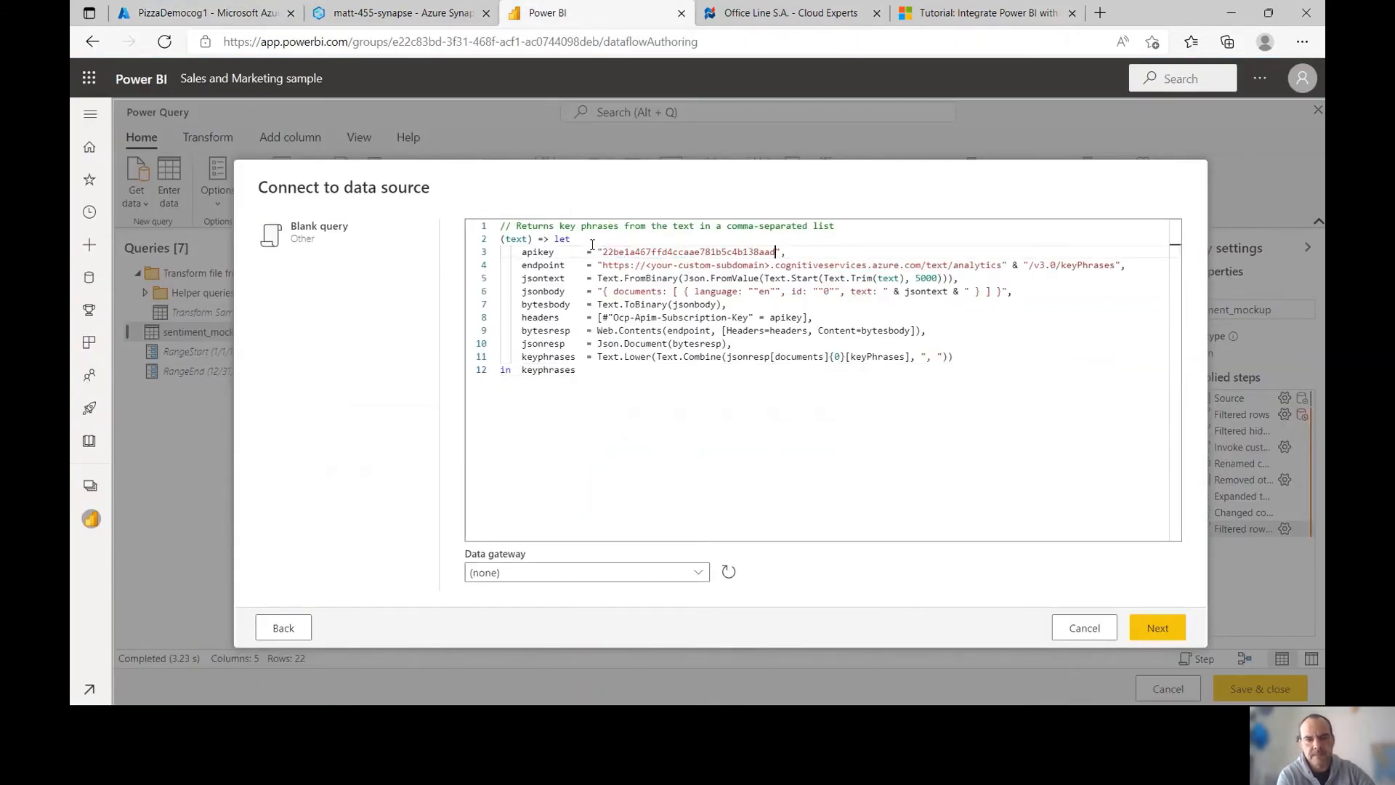
{"action": "left_click", "coordinate": [135, 12]}
{"action": "left_click_drag", "start_coordinate": [436, 529], "coordinate": [363, 528]}
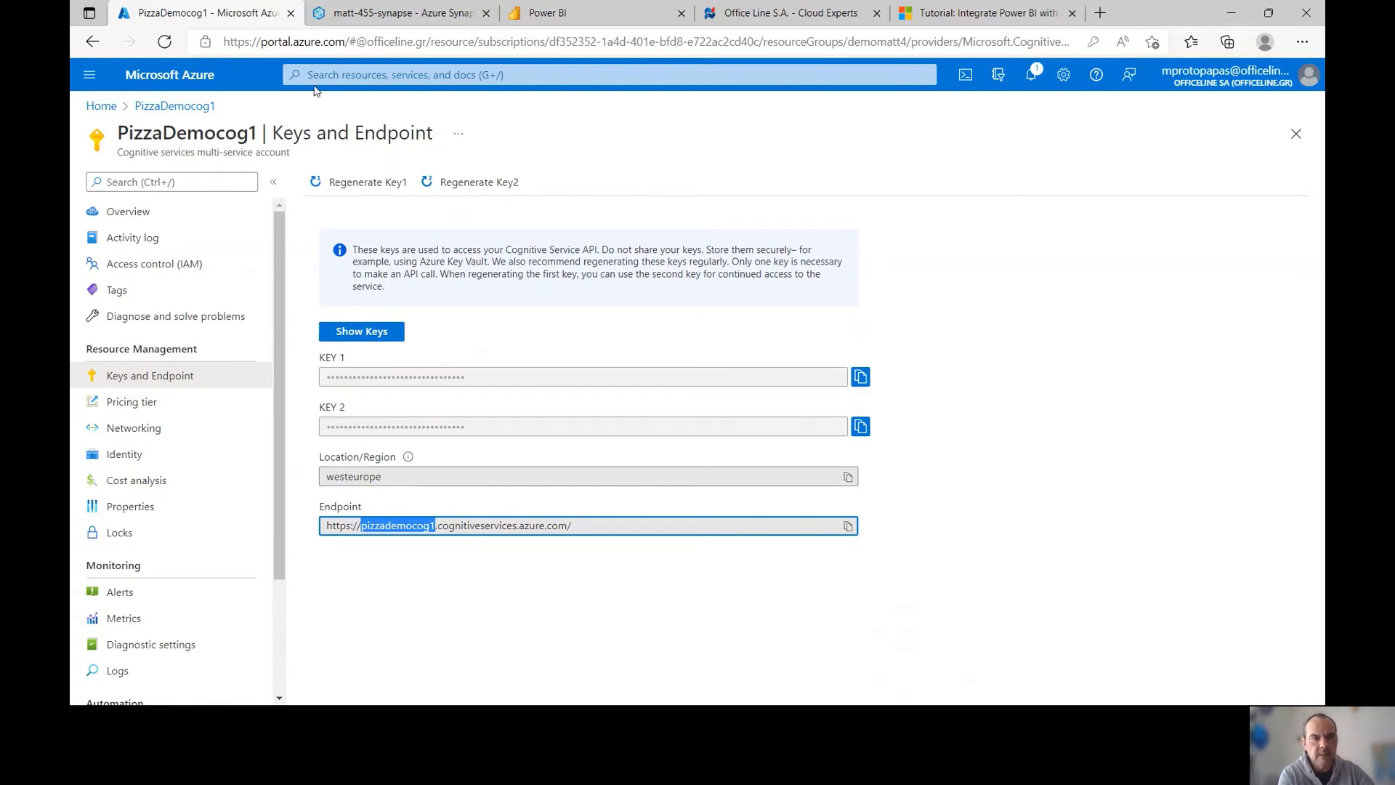
{"action": "left_click", "coordinate": [354, 21]}
Replace the endpoint's subdomain placeholder with pizzademocog1 and create the function
{"action": "left_click", "coordinate": [545, 13]}
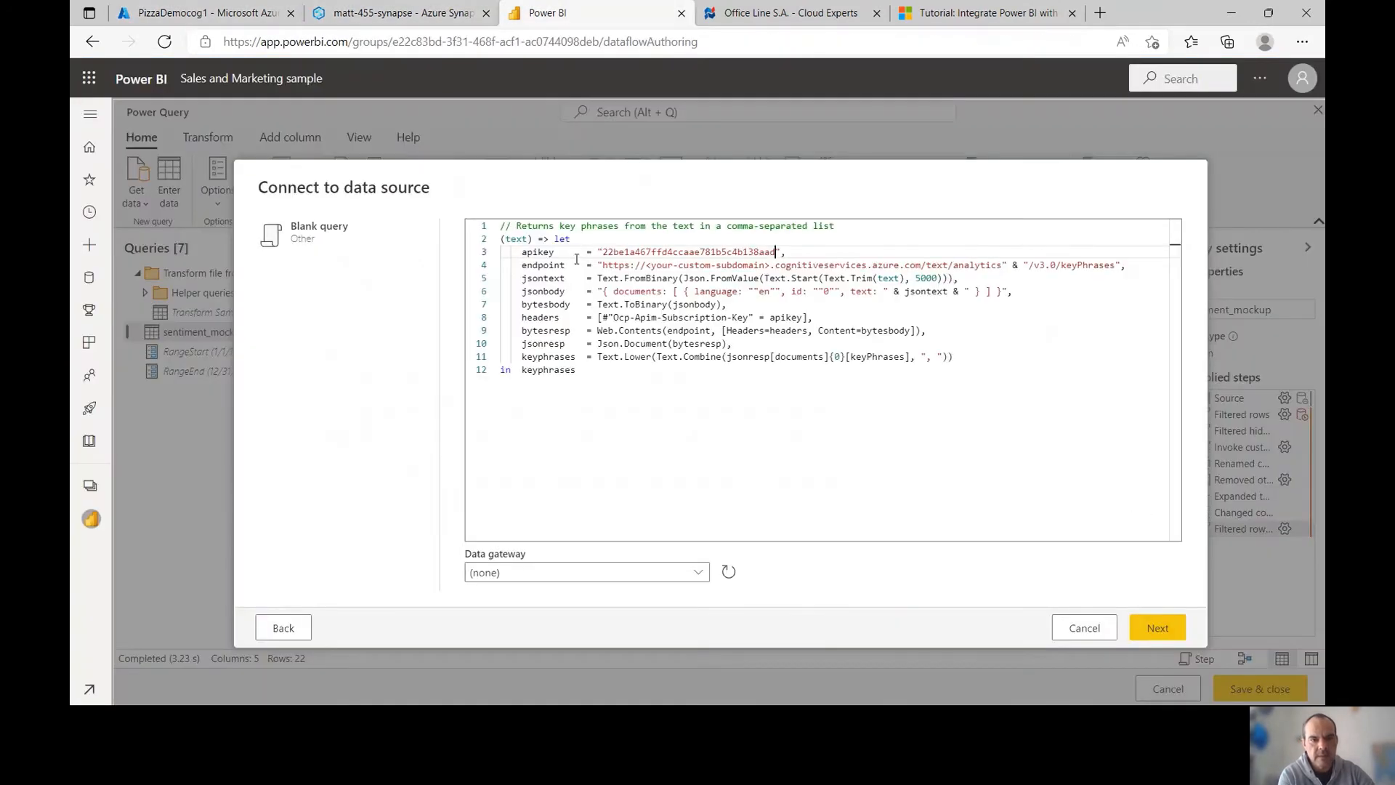
{"action": "left_click", "coordinate": [772, 265]}
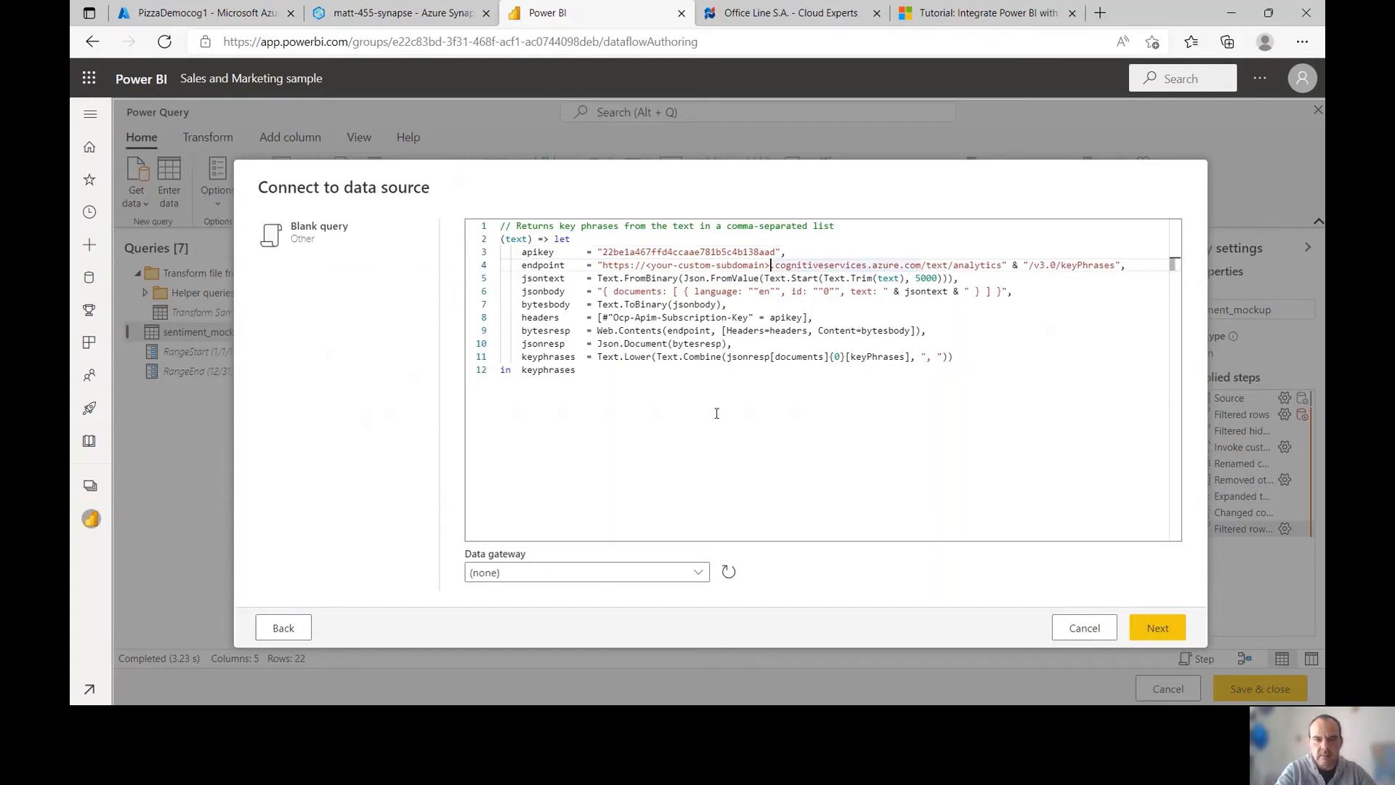
{"action": "key", "text": "BackSpace"}
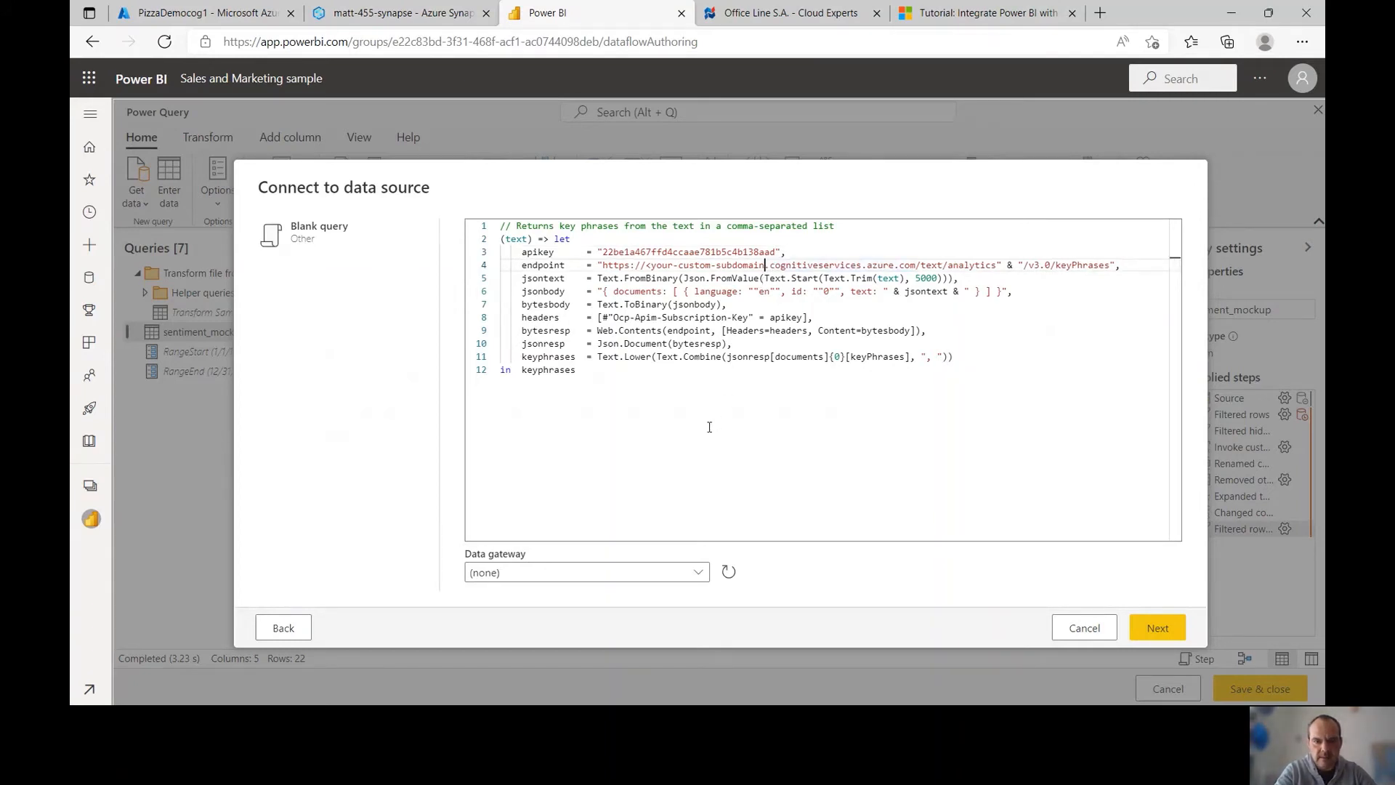
{"action": "key", "text": "BackSpace"}
{"action": "key", "text": "BackSpace"}
{"action": "key", "text": "BackSpace"}
{"action": "key", "text": "BackSpace"}
{"action": "key", "text": "BackSpace"}
{"action": "key", "text": "BackSpace"}
{"action": "key", "text": "BackSpace"}
{"action": "key", "text": "BackSpace"}
{"action": "key", "text": "BackSpace"}
{"action": "key", "text": "BackSpace"}
{"action": "key", "text": "BackSpace"}
{"action": "key", "text": "BackSpace"}
{"action": "key", "text": "BackSpace"}
{"action": "key", "text": "BackSpace"}
{"action": "key", "text": "BackSpace"}
{"action": "key", "text": "BackSpace"}
{"action": "key", "text": "BackSpace"}
{"action": "key", "text": "BackSpace"}
{"action": "key", "text": "BackSpace"}
{"action": "key", "text": "BackSpace"}
{"action": "key", "text": "BackSpace"}
{"action": "key", "text": "BackSpace"}
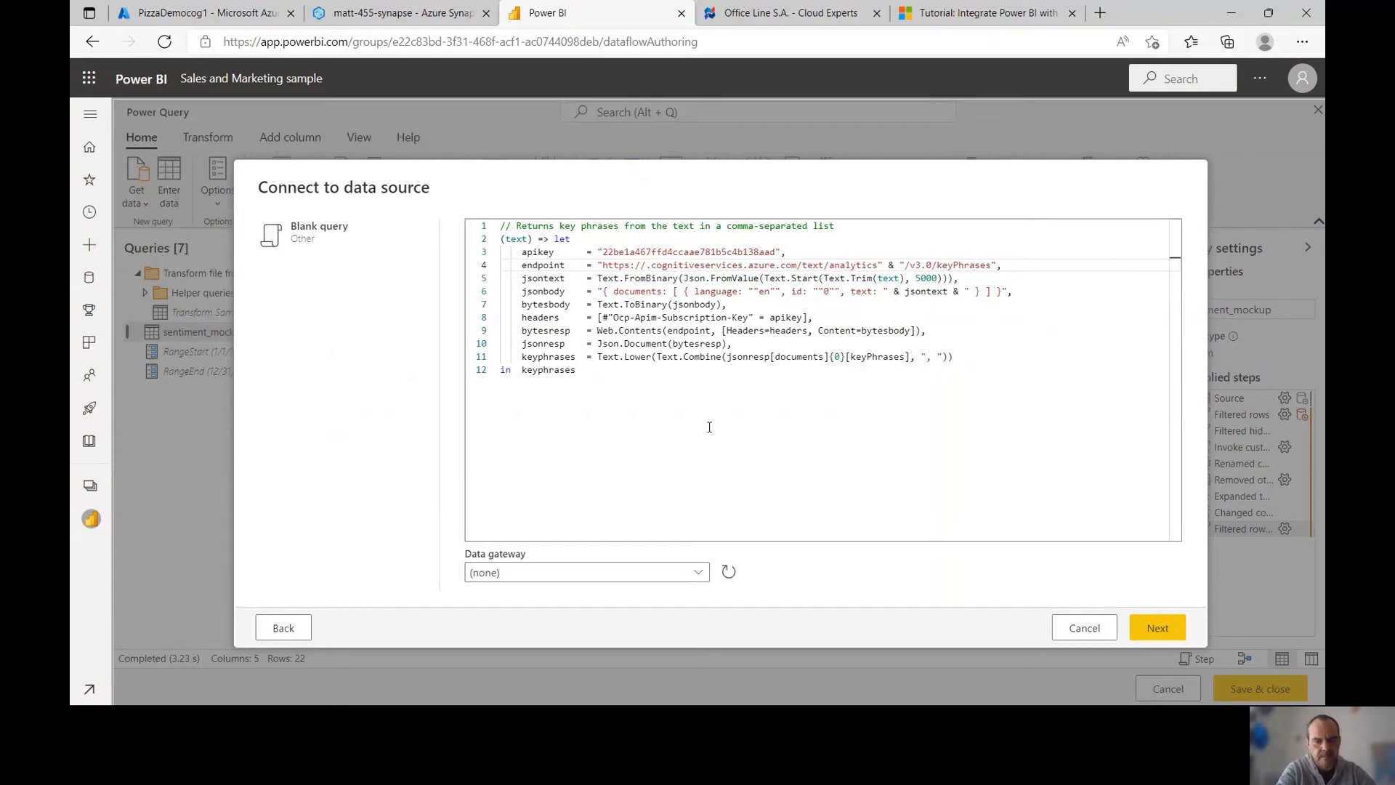
{"action": "key", "text": "ctrl+v"}
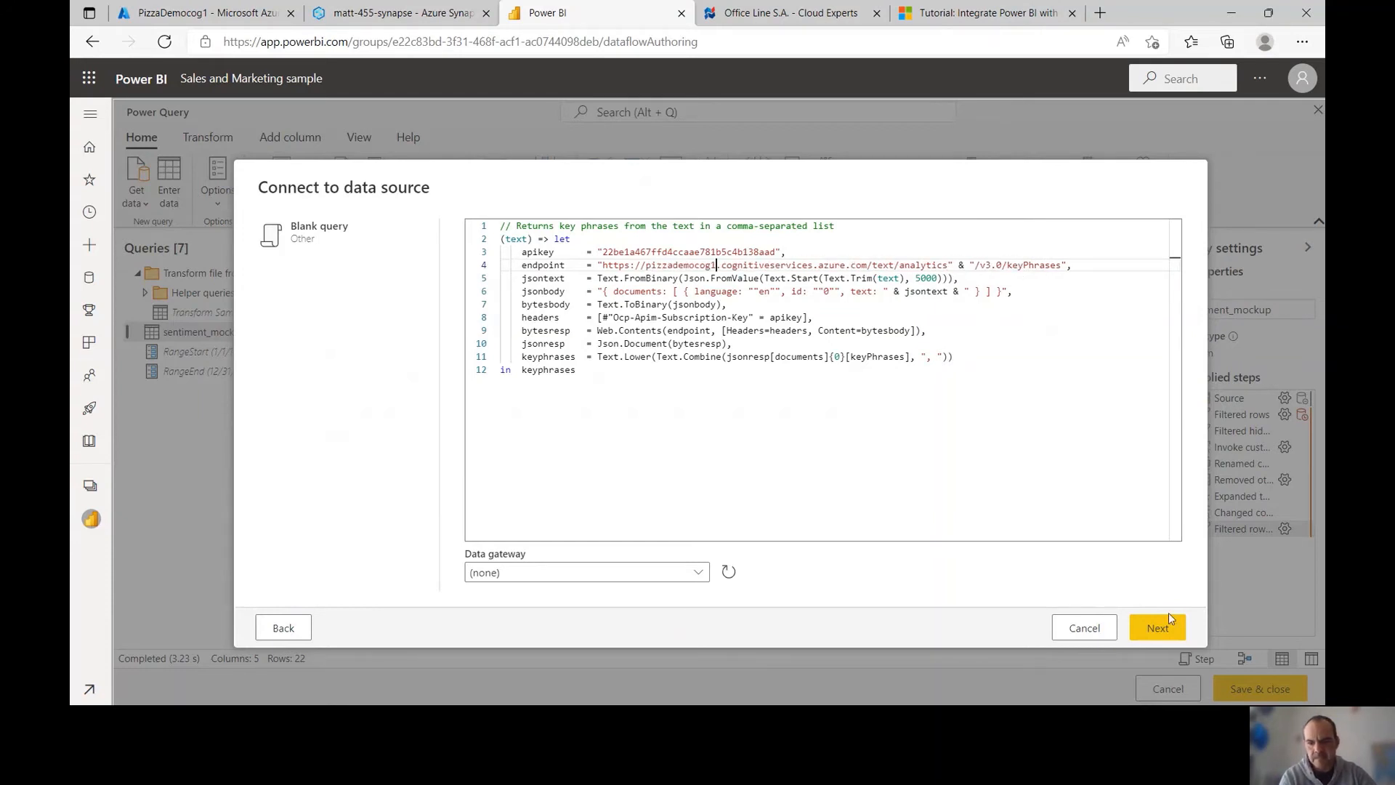
{"action": "left_click", "coordinate": [1161, 629]}
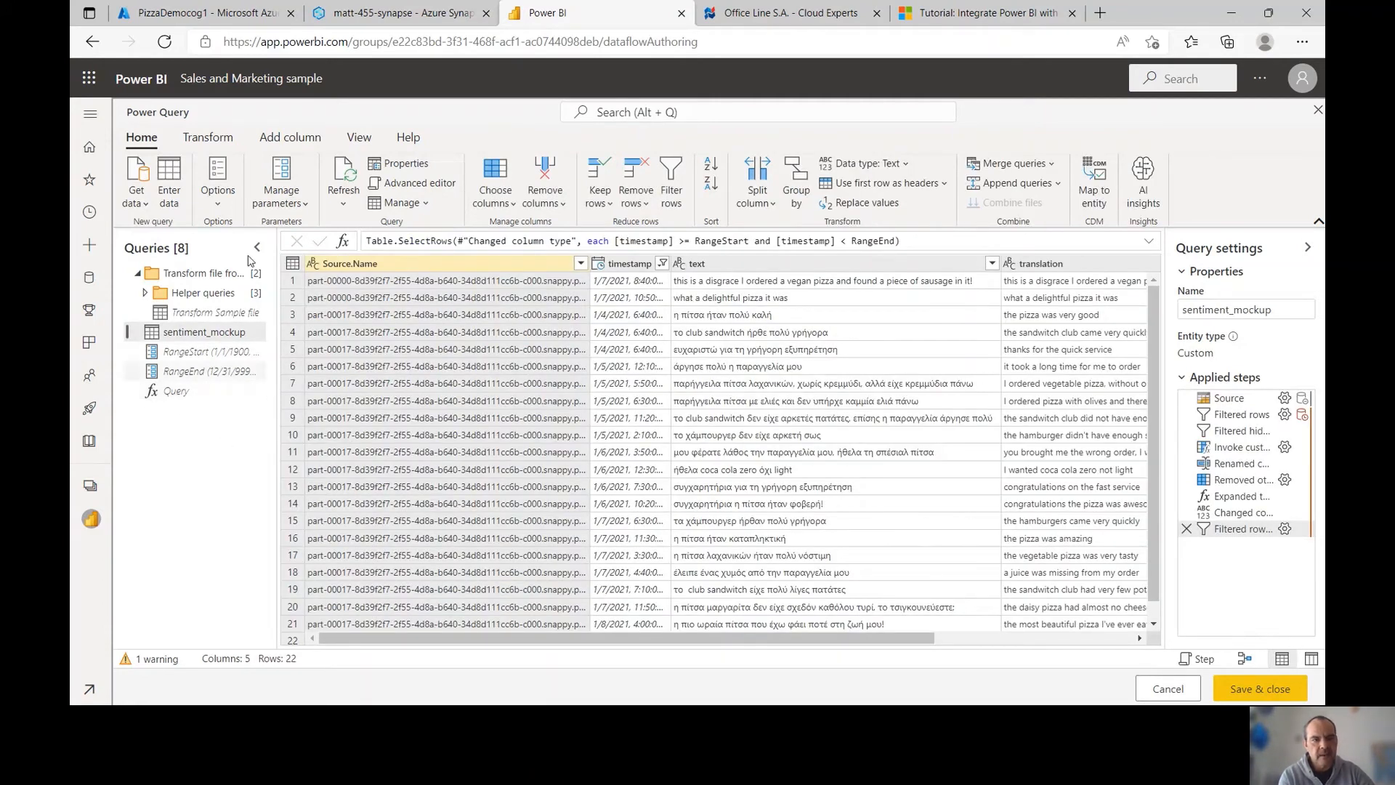
Add an invoked custom function column calling Query with the translation column as text
{"action": "left_click", "coordinate": [290, 137]}
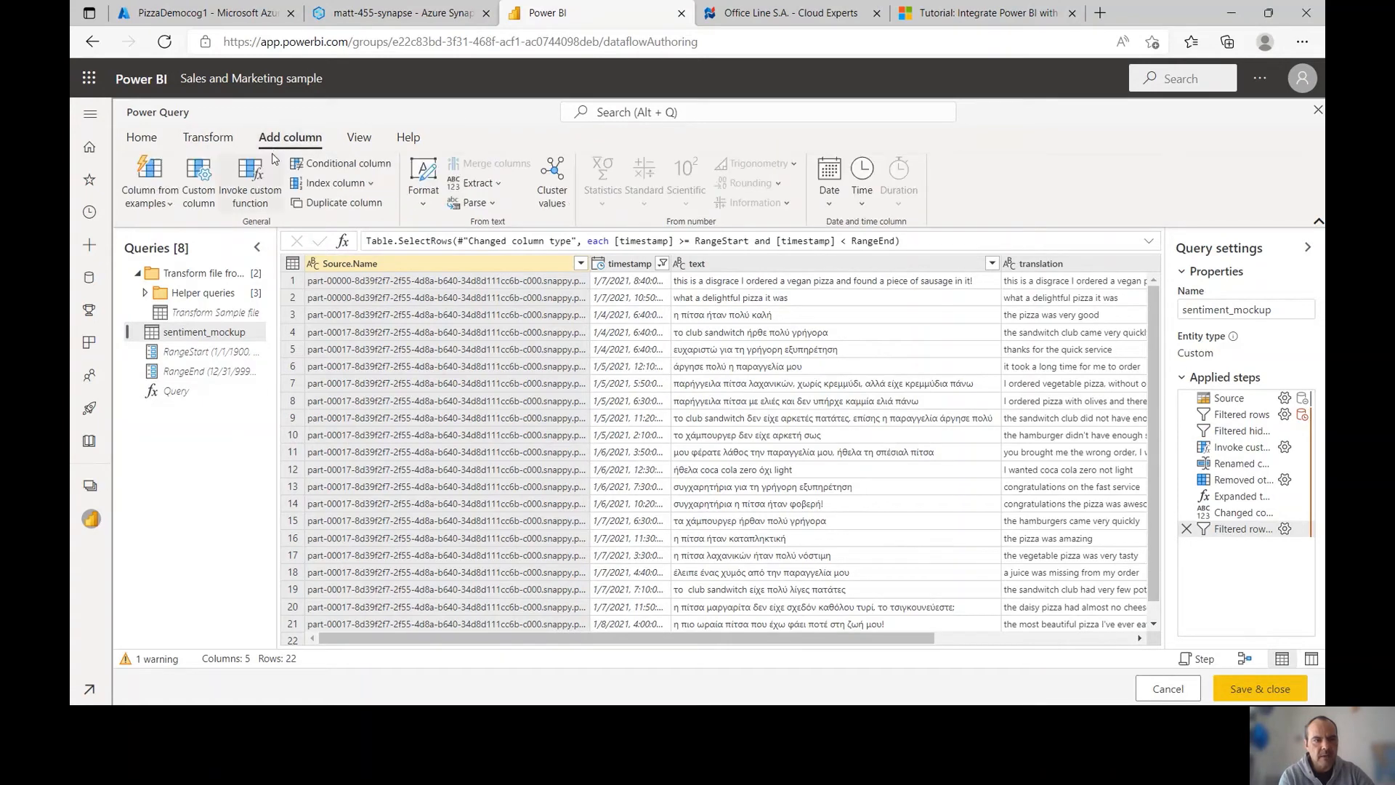
{"action": "left_click", "coordinate": [253, 199]}
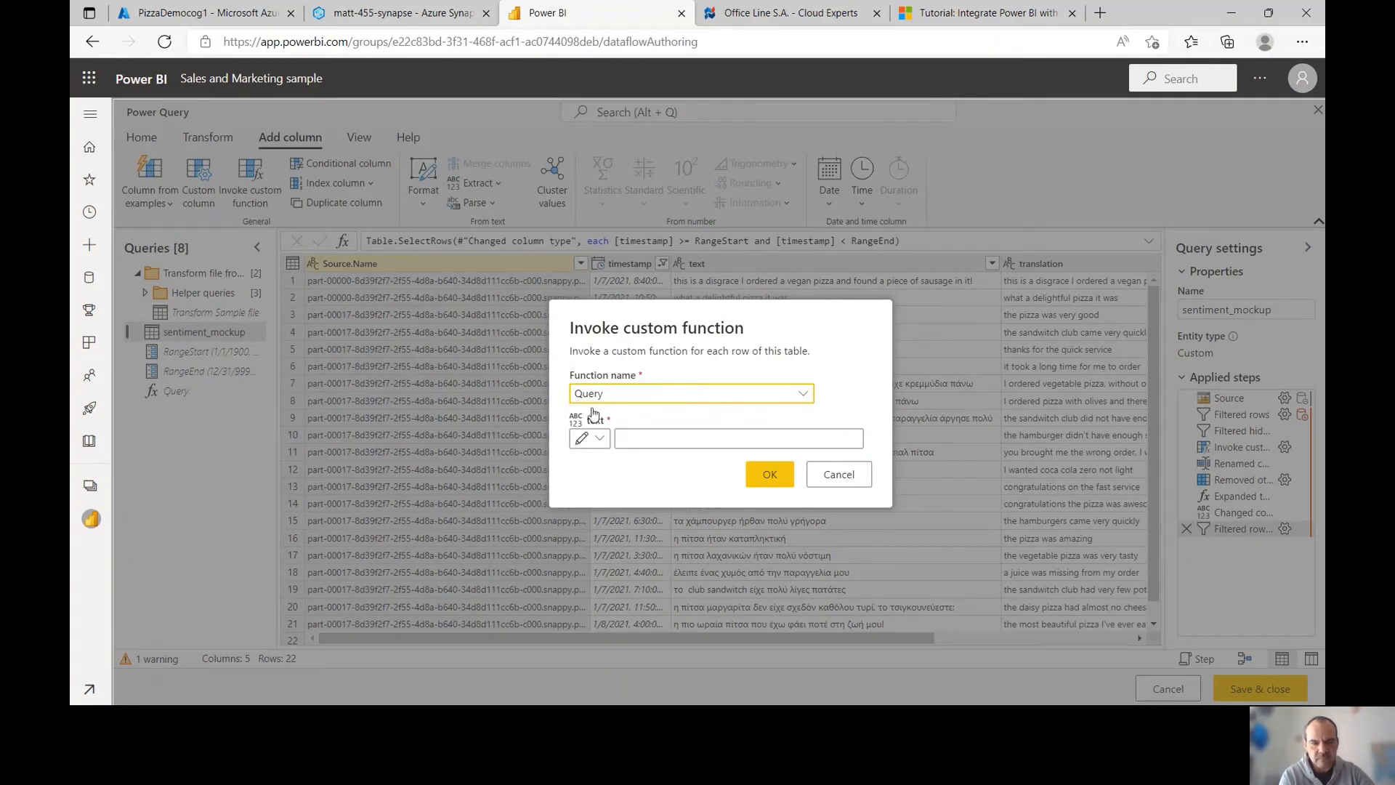
{"action": "left_click", "coordinate": [602, 439]}
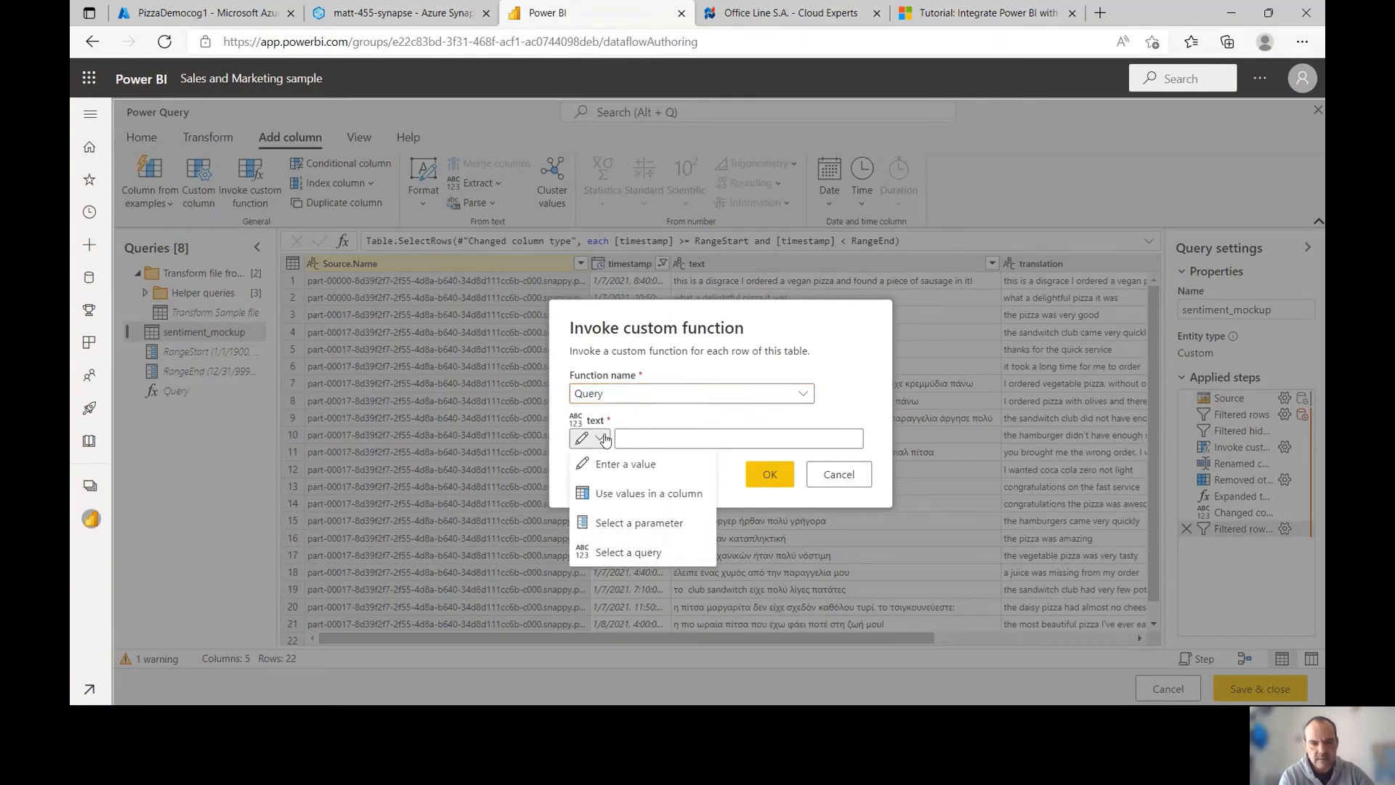
{"action": "left_click", "coordinate": [624, 494]}
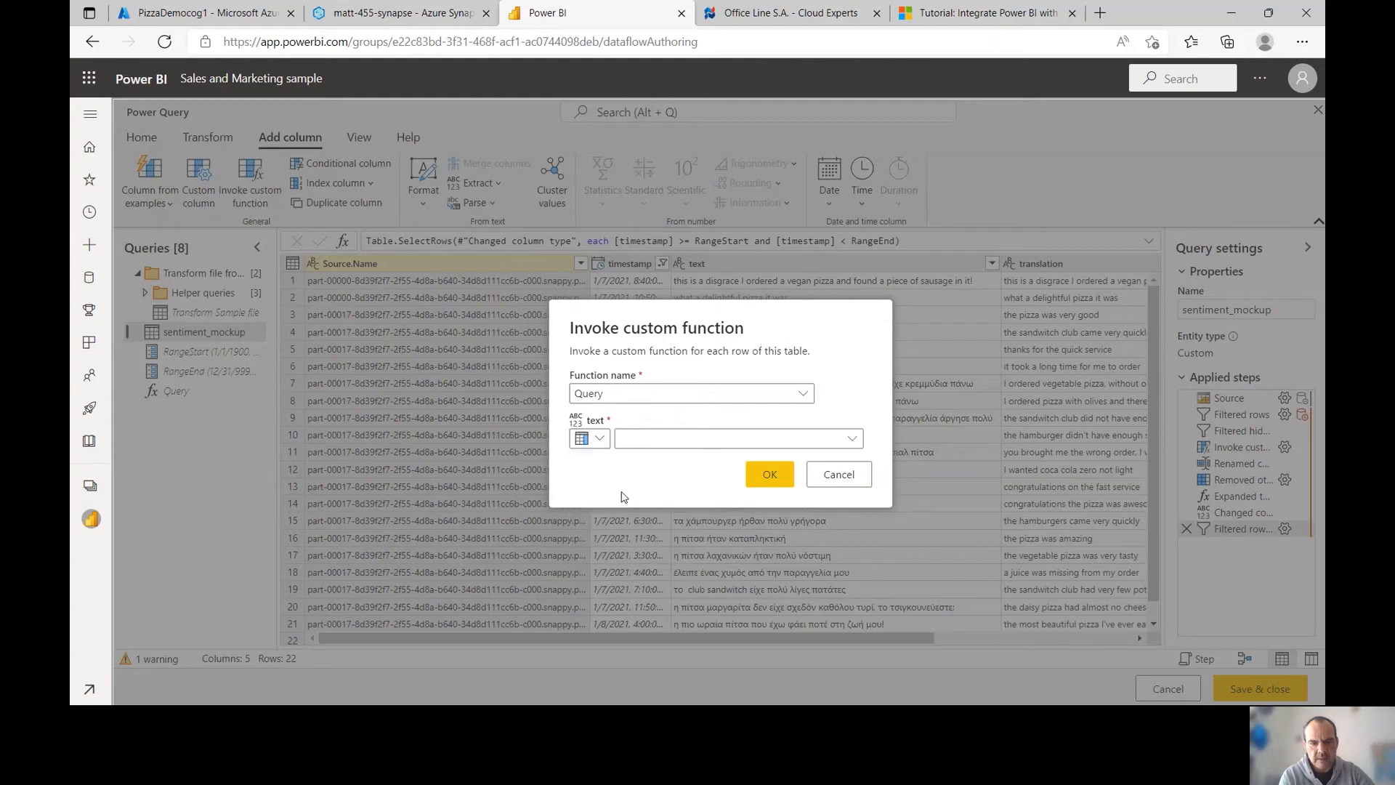
{"action": "left_click", "coordinate": [697, 450]}
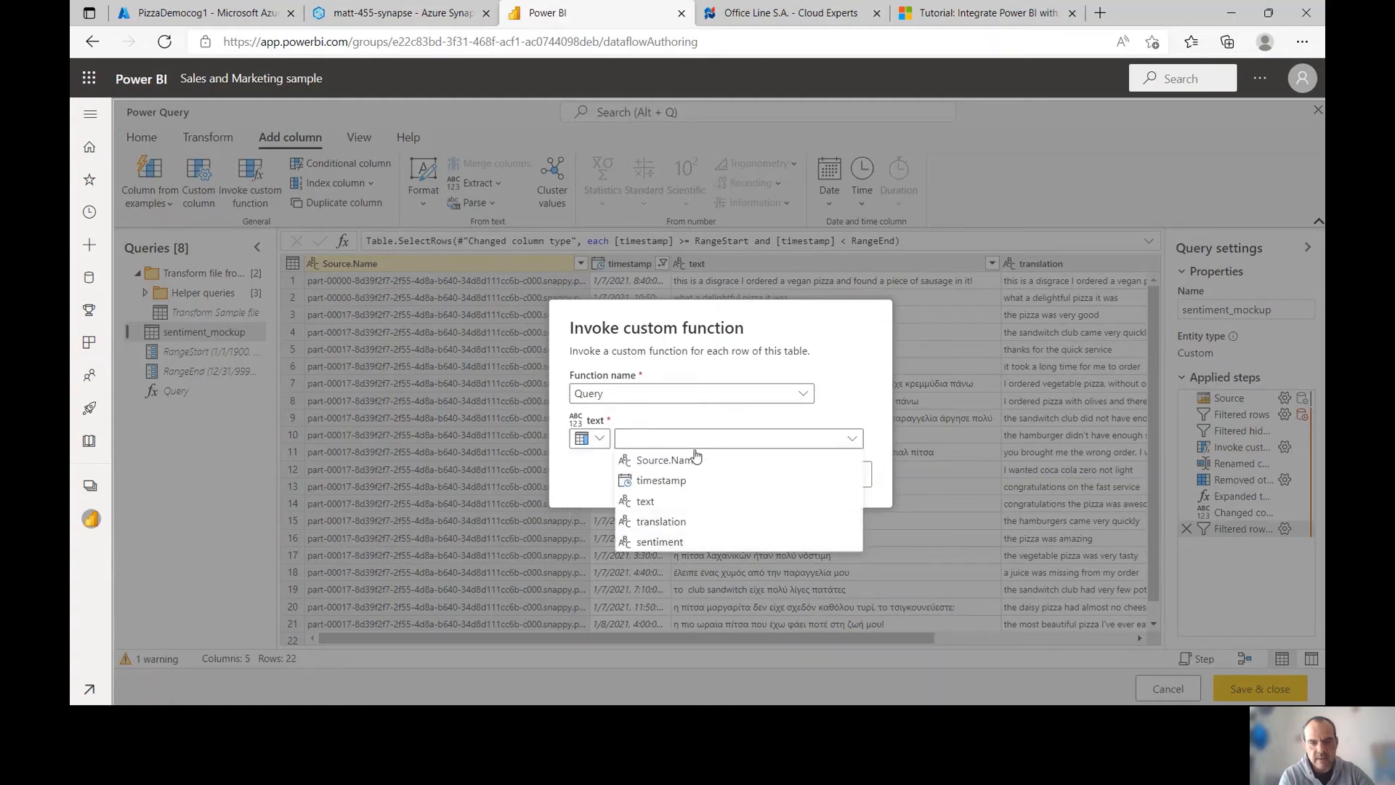
{"action": "left_click", "coordinate": [676, 523]}
{"action": "left_click", "coordinate": [756, 481]}
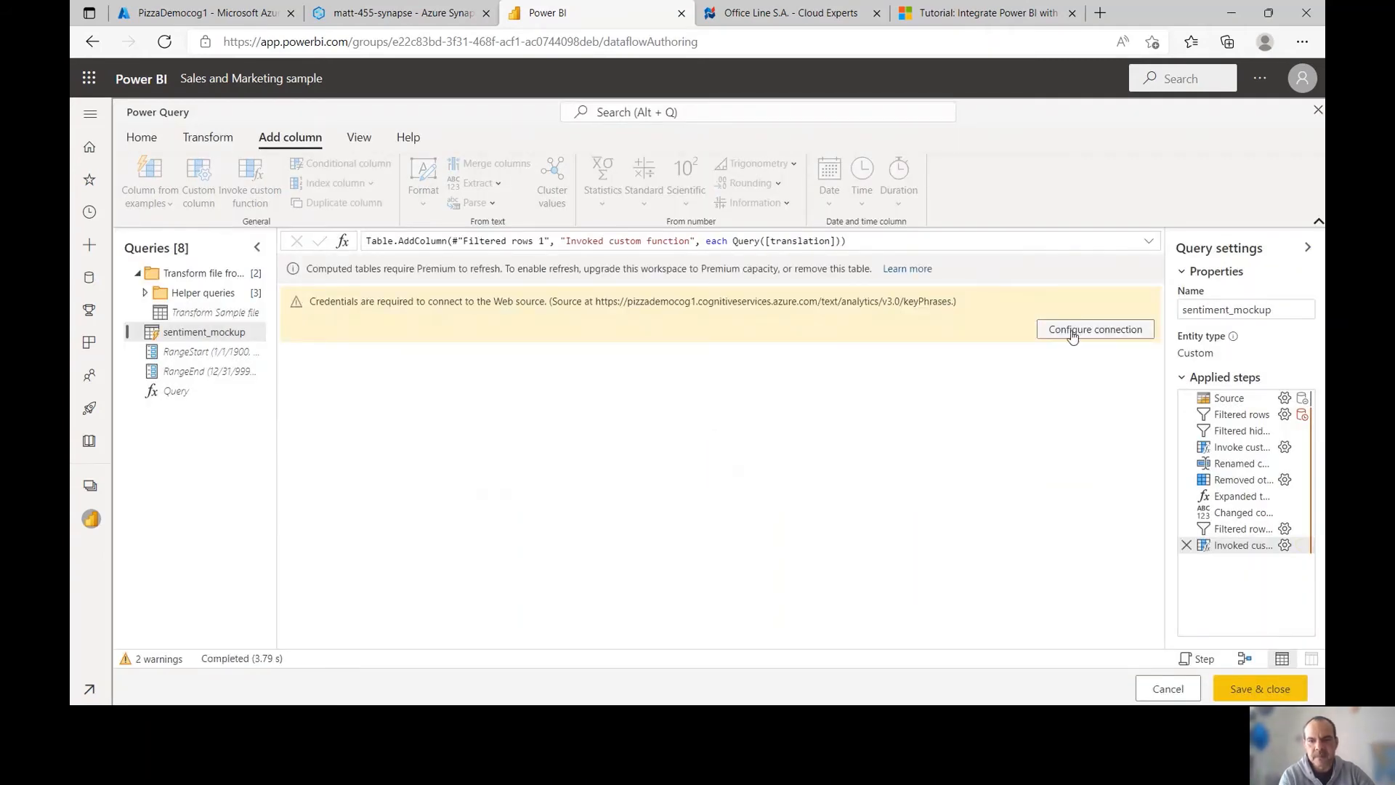
Connect anonymously to the key-phrase web service and disable privacy levels
{"action": "left_click", "coordinate": [1090, 330]}
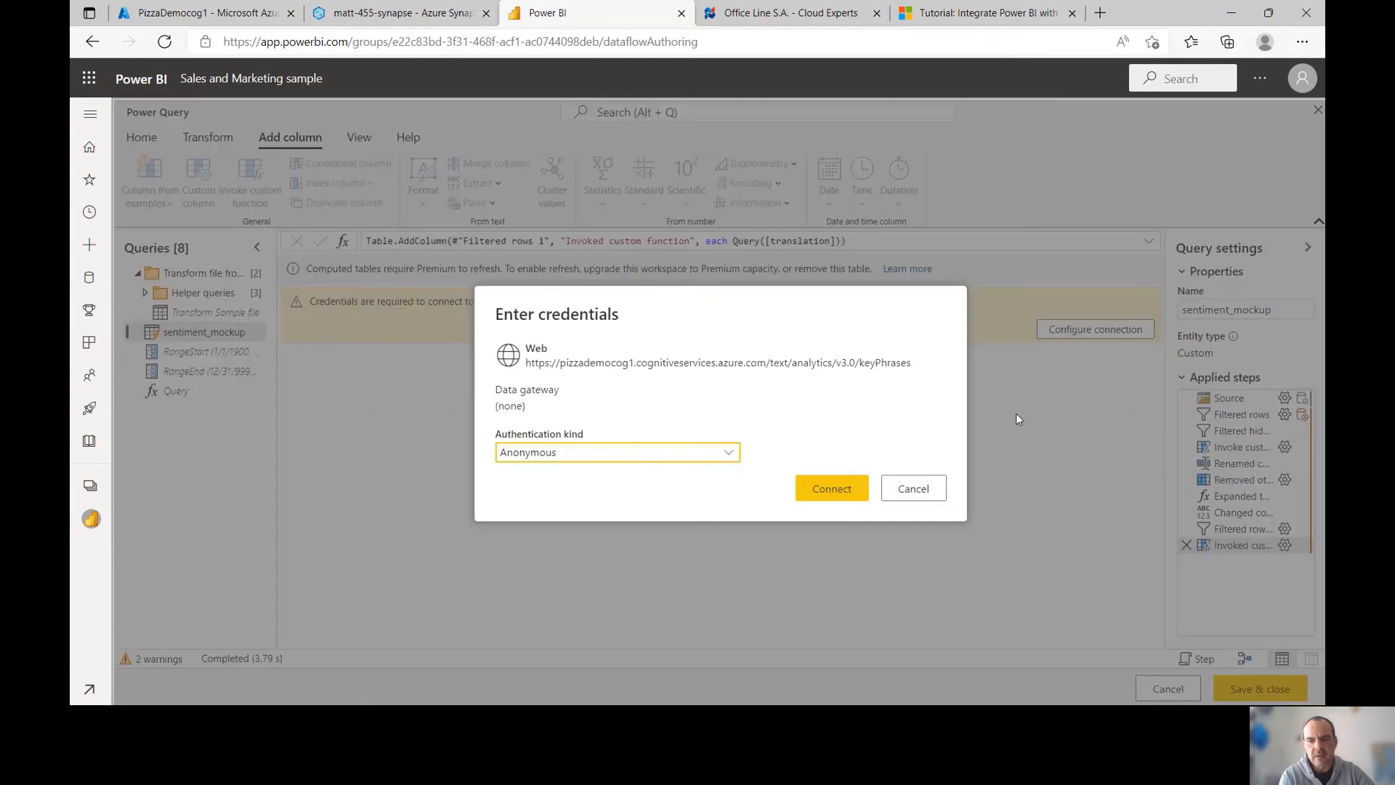
{"action": "left_click", "coordinate": [808, 489]}
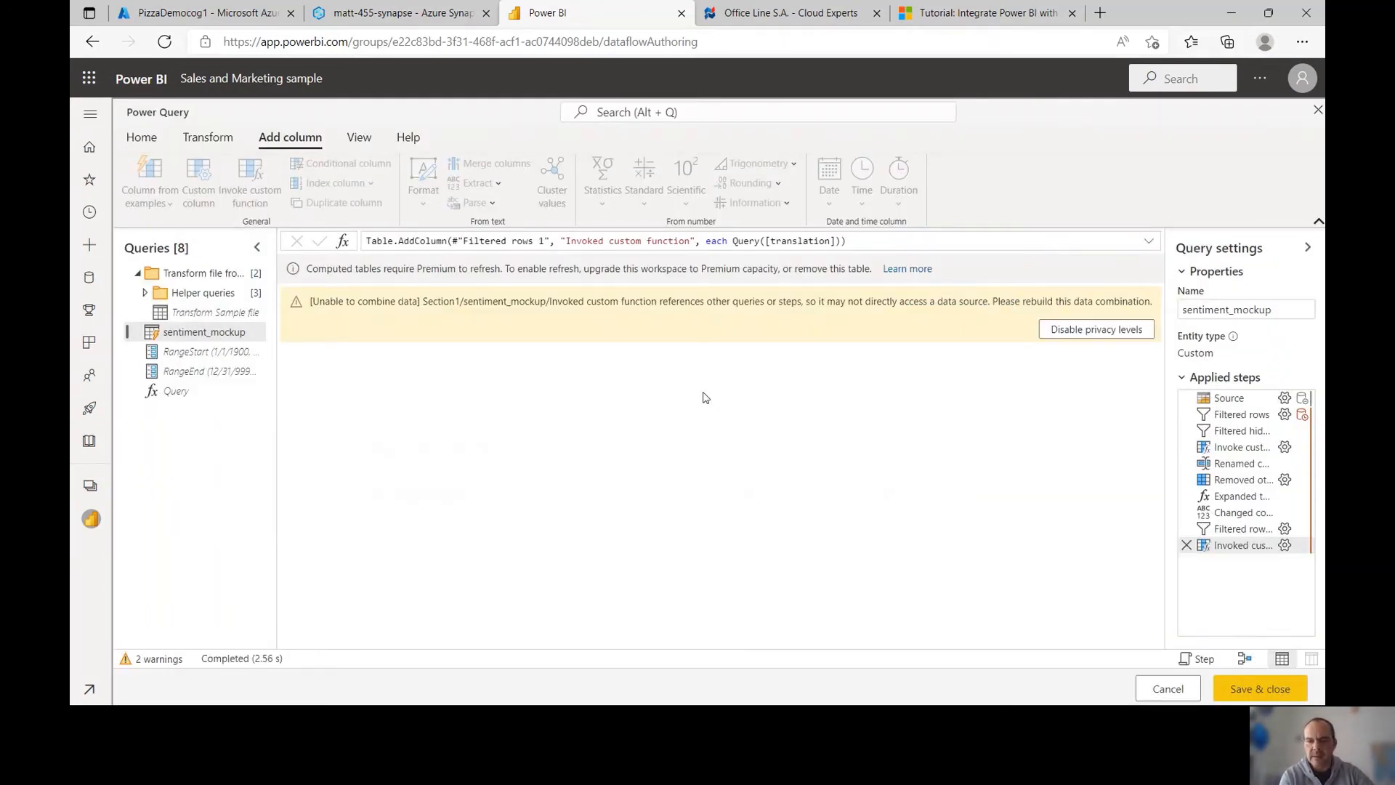
{"action": "left_click", "coordinate": [1061, 331]}
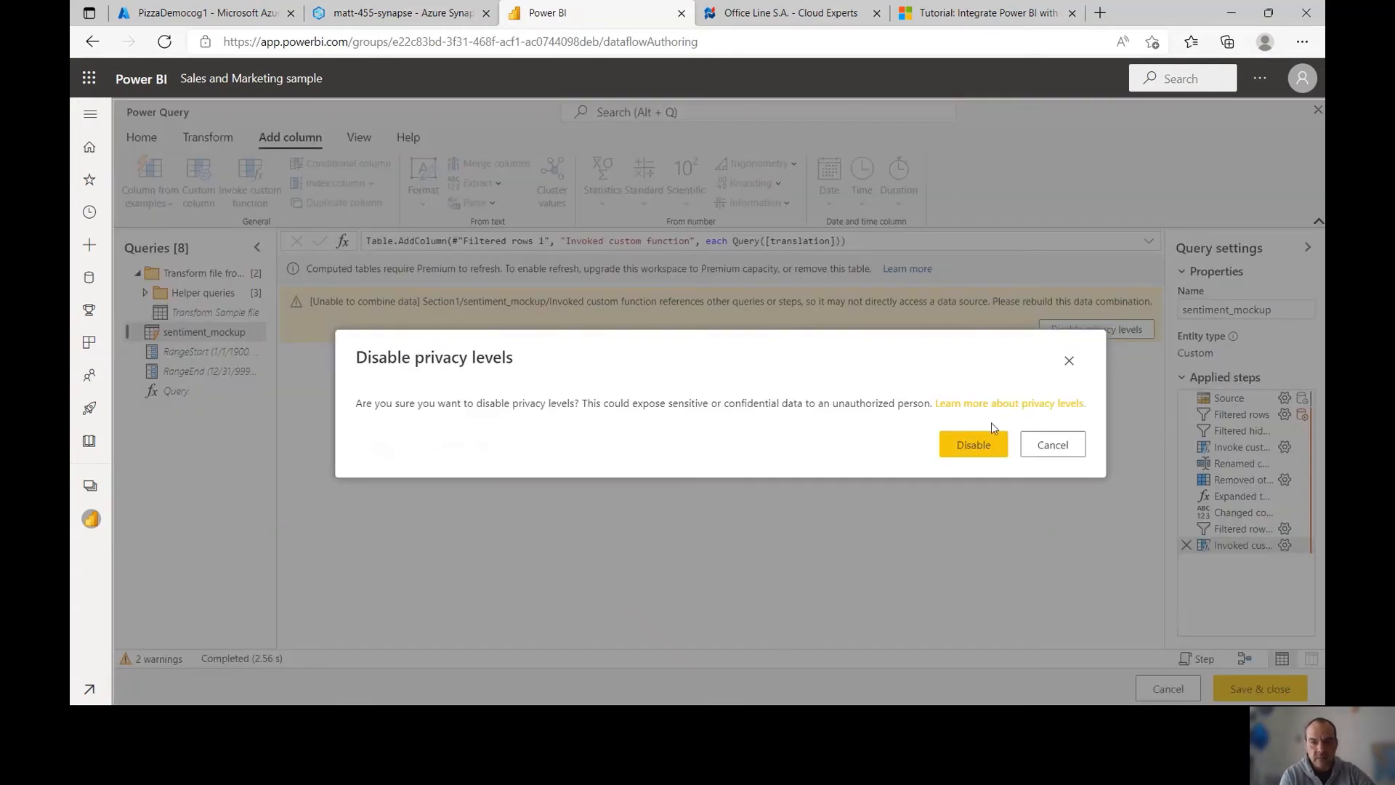
{"action": "left_click", "coordinate": [974, 443]}
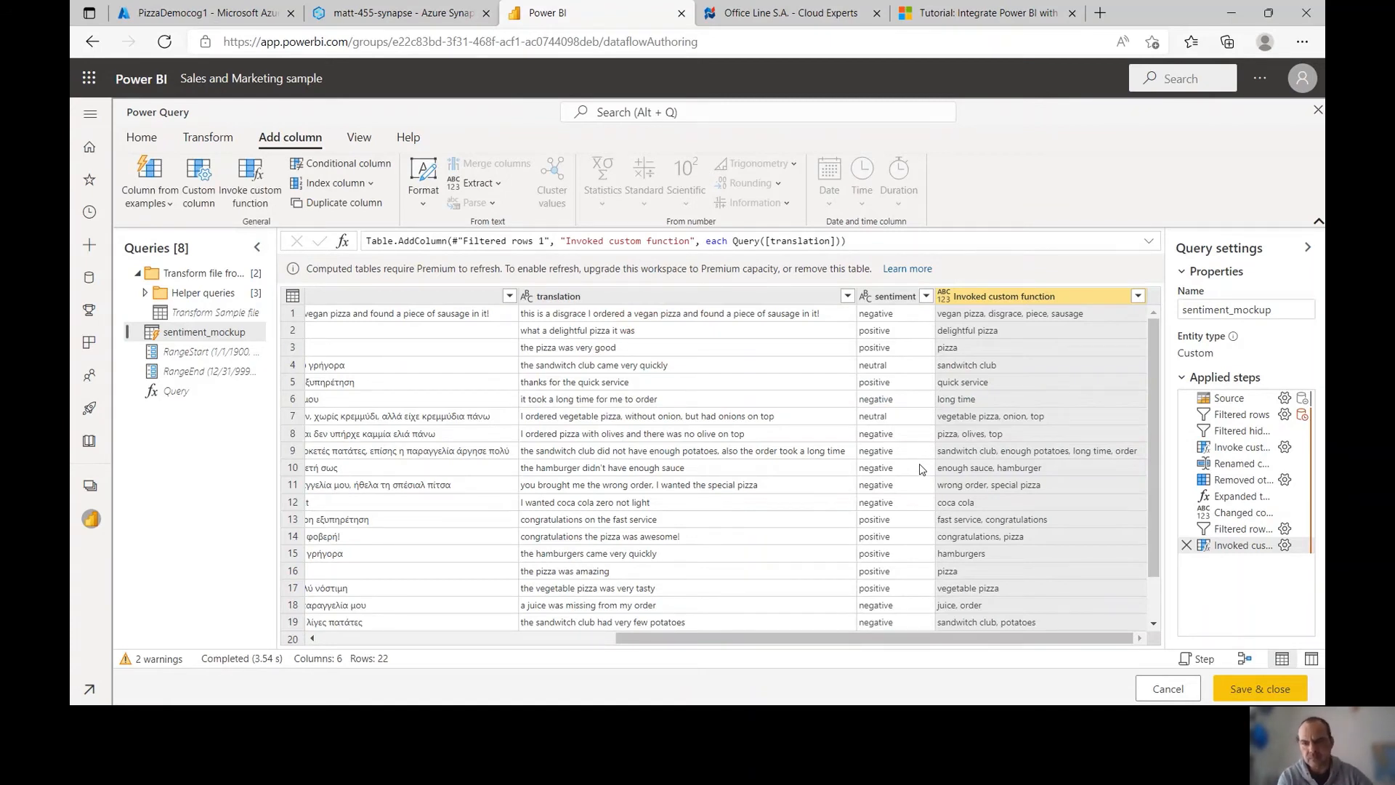
Rename the Invoked custom function column to Key Phrases
{"action": "double_click", "coordinate": [1043, 296]}
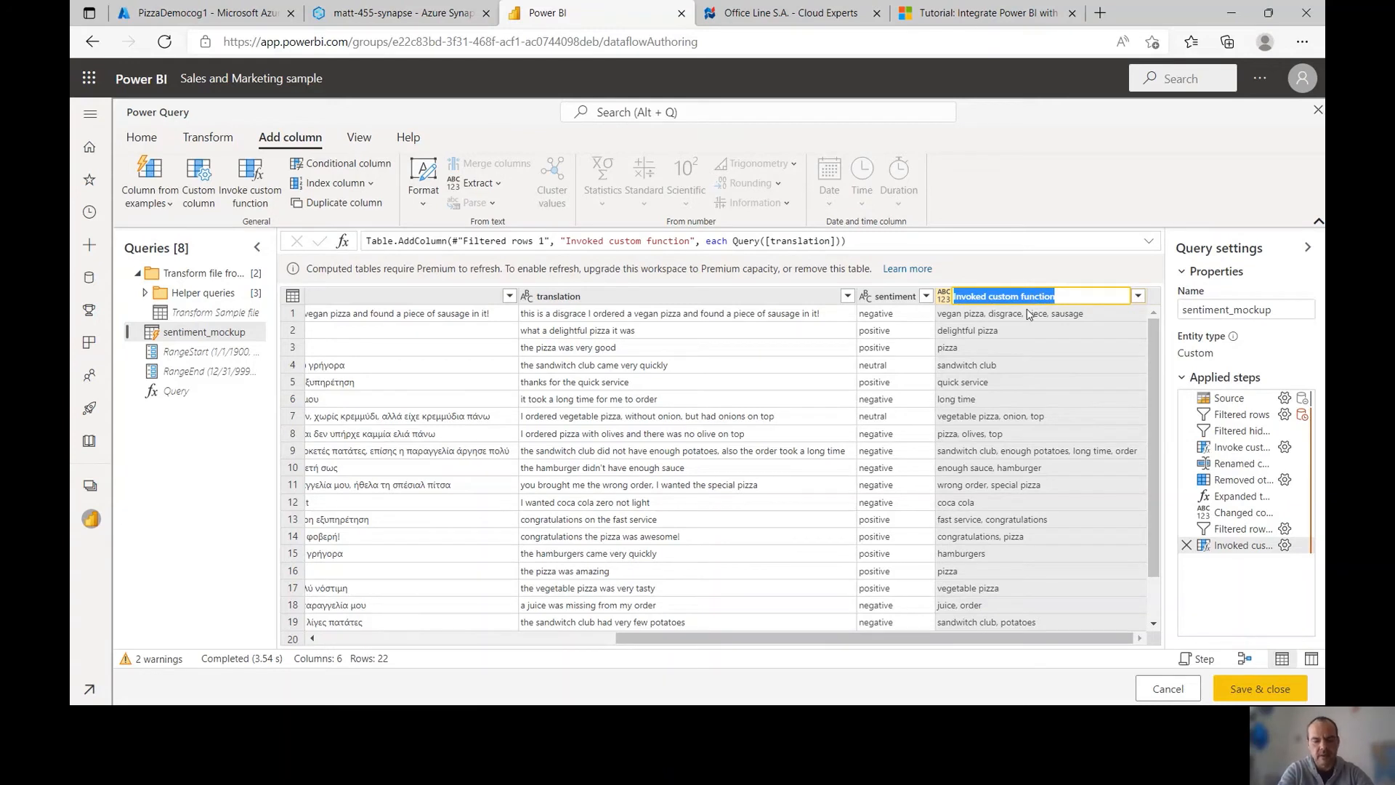
{"action": "type", "text": "Key Phrases"}
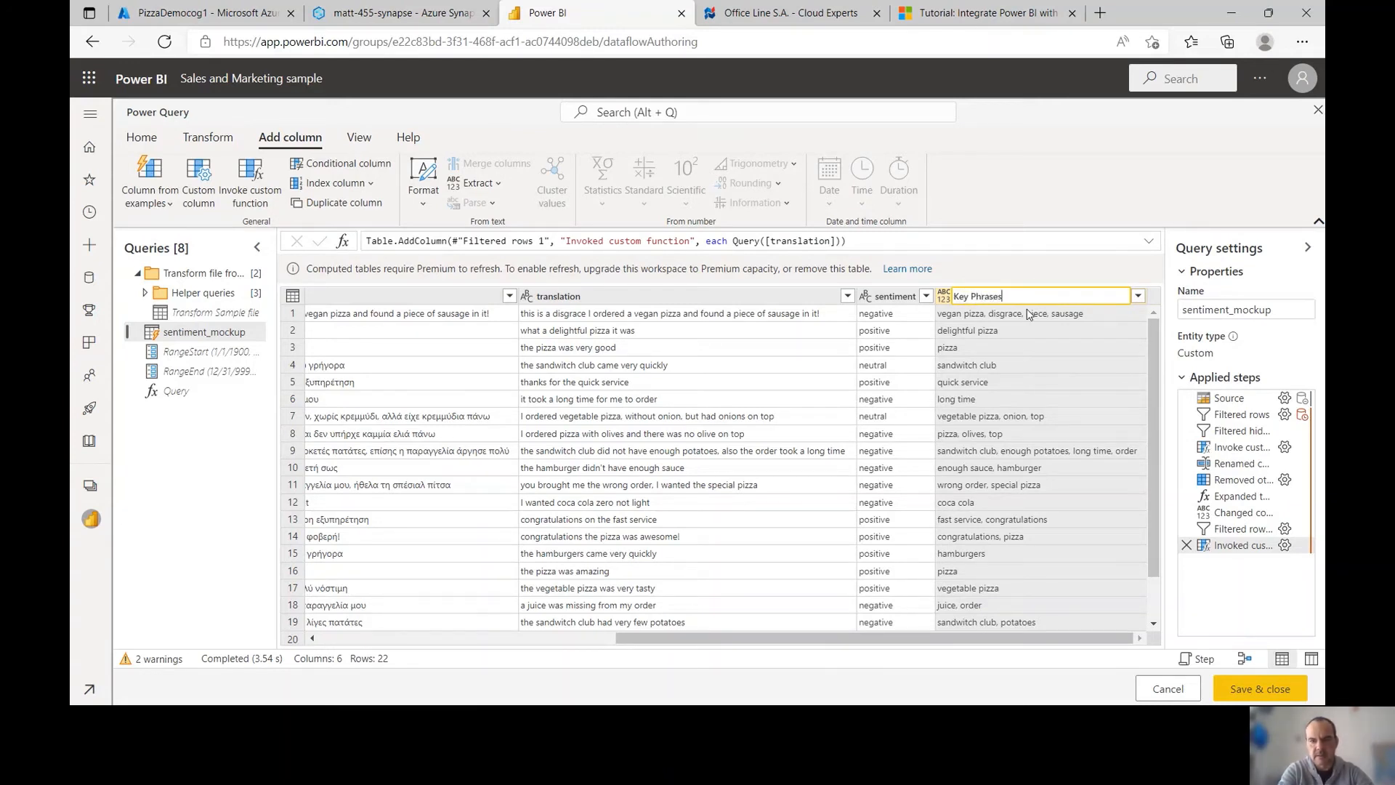
{"action": "key", "text": "Escape"}
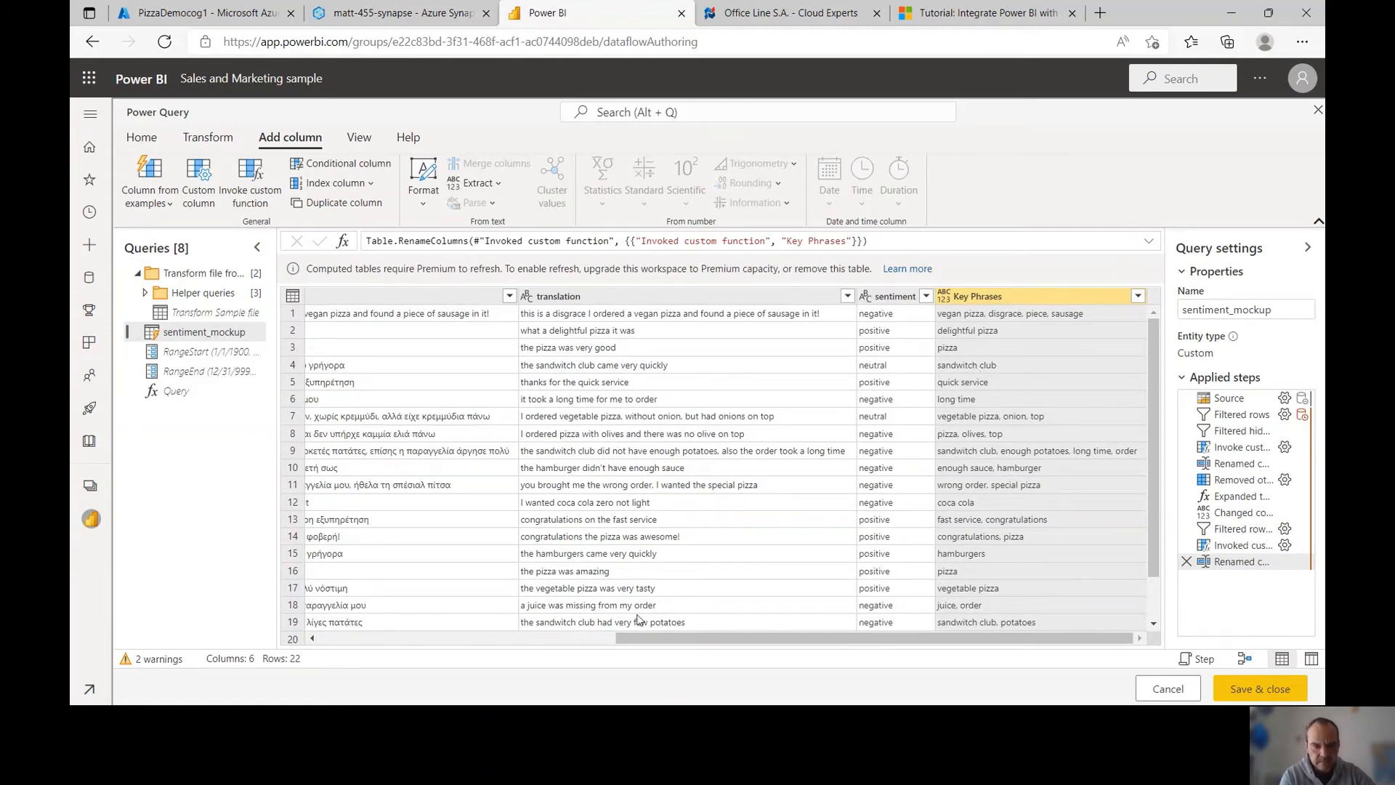
{"action": "left_click_drag", "start_coordinate": [641, 637], "coordinate": [512, 629]}
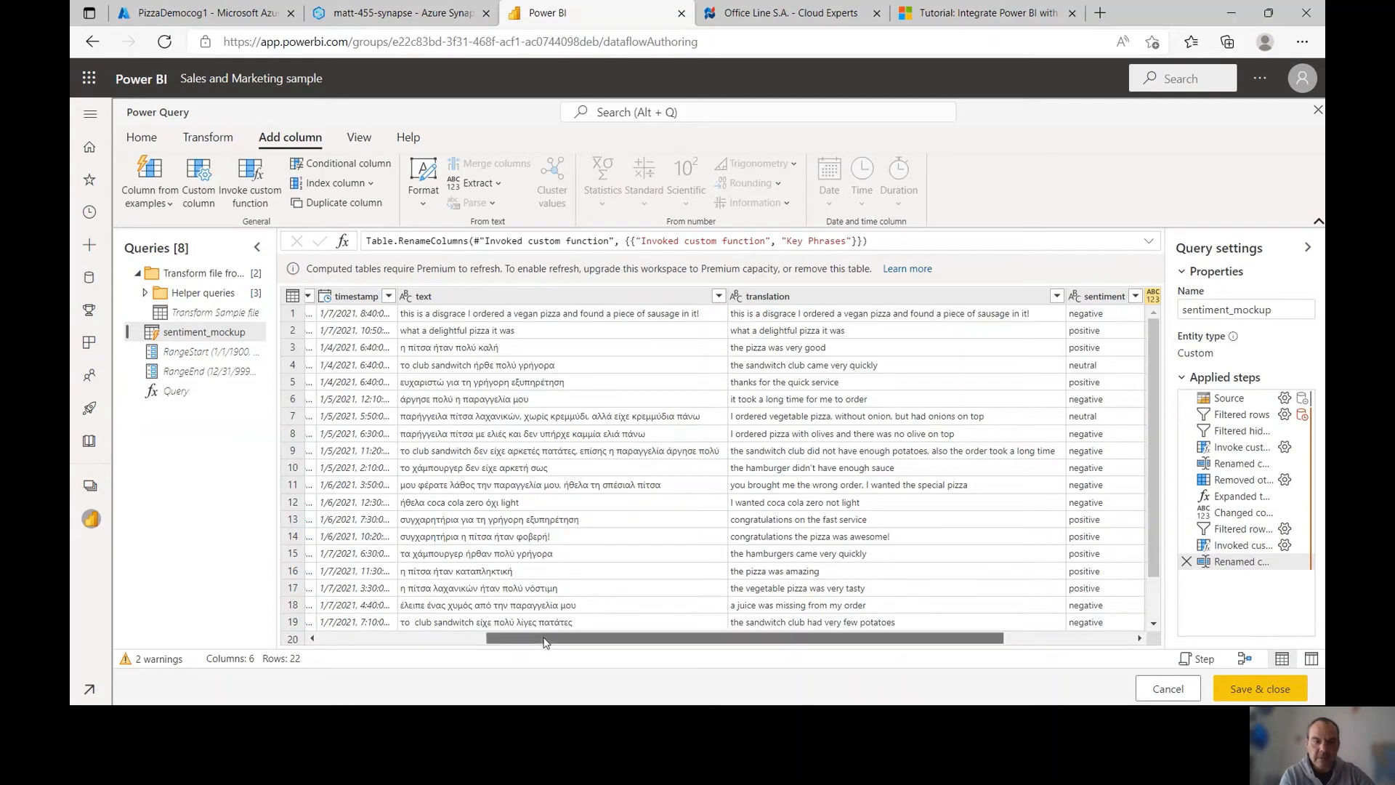
{"action": "left_click_drag", "start_coordinate": [545, 641], "coordinate": [811, 646]}
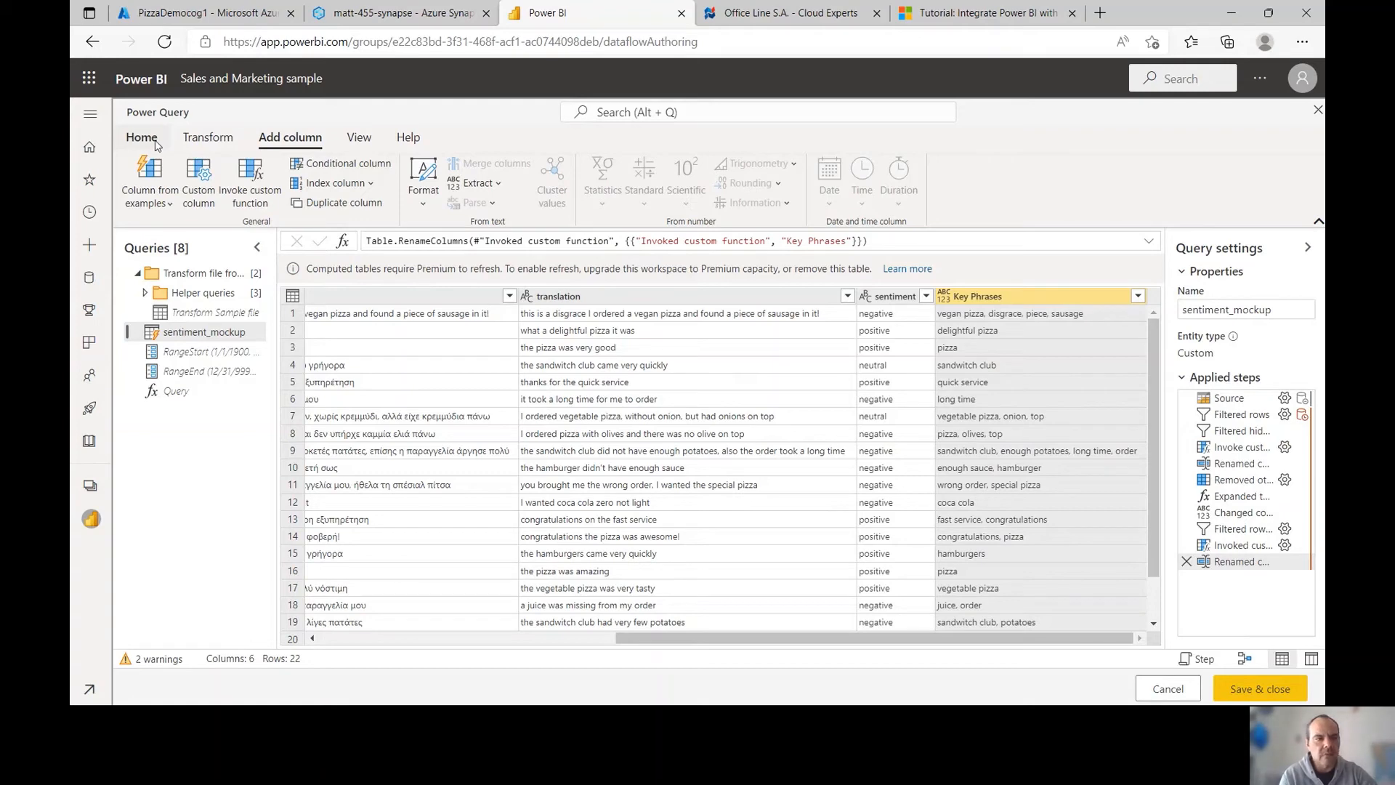
Start a manually entered table with a Date column and a first date of 1/4/2021
{"action": "left_click", "coordinate": [155, 143]}
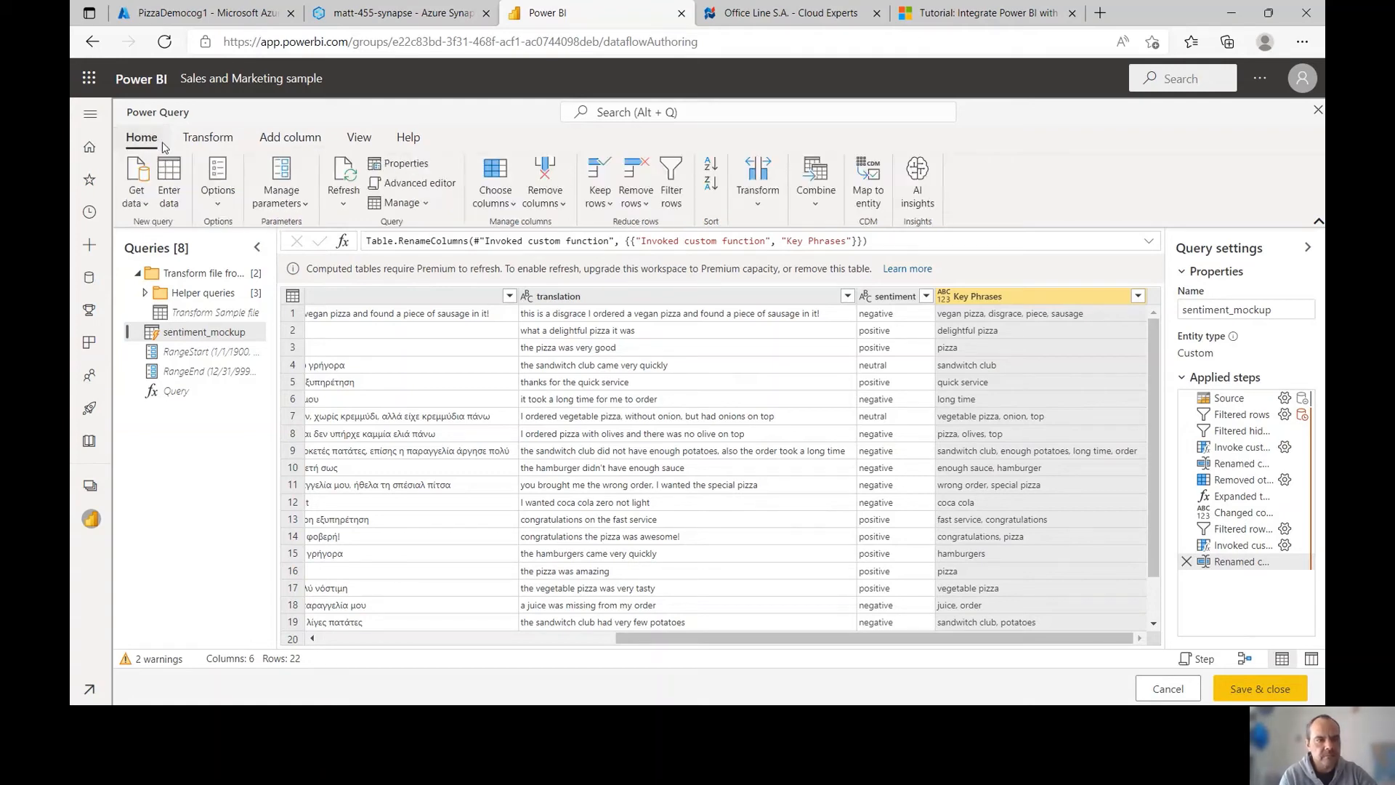
{"action": "left_click", "coordinate": [175, 188]}
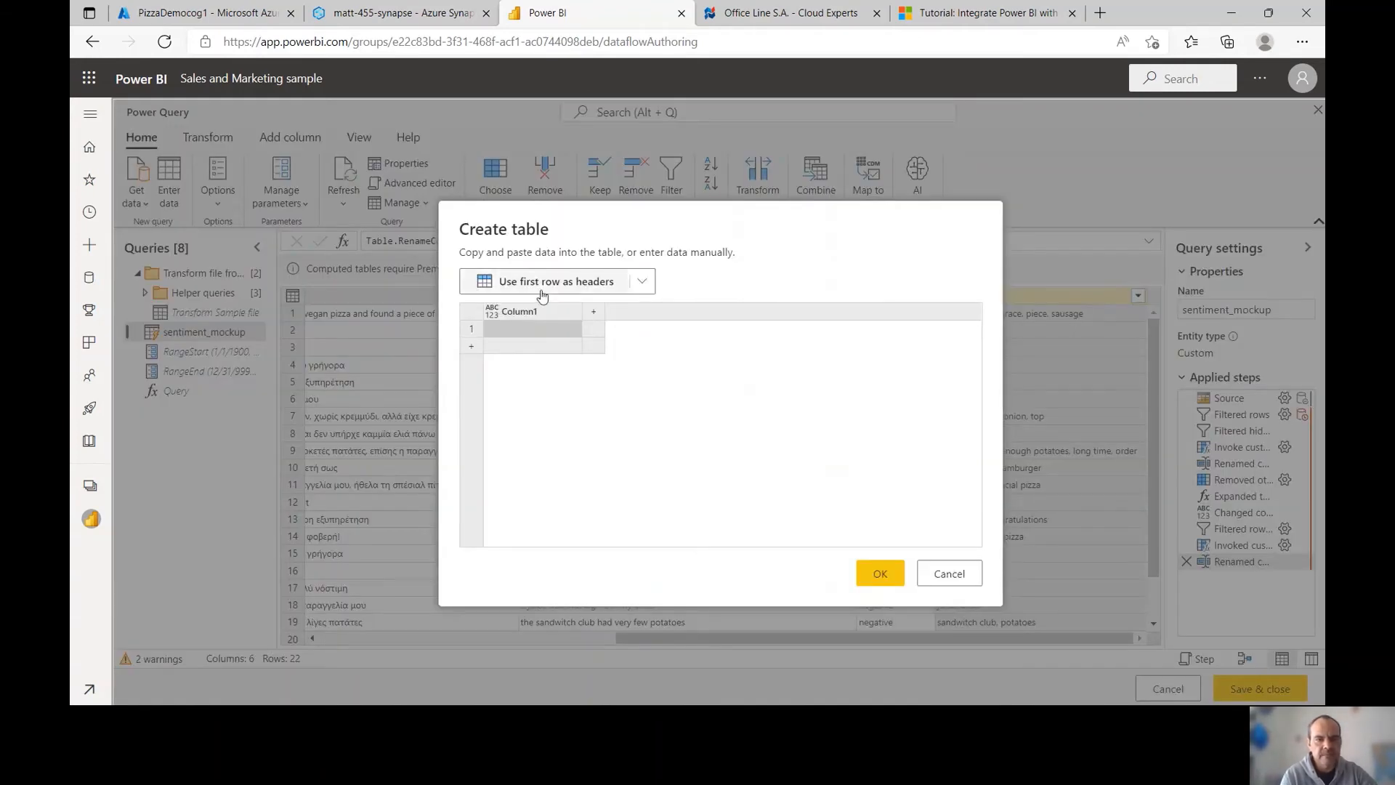
{"action": "double_click", "coordinate": [523, 311]}
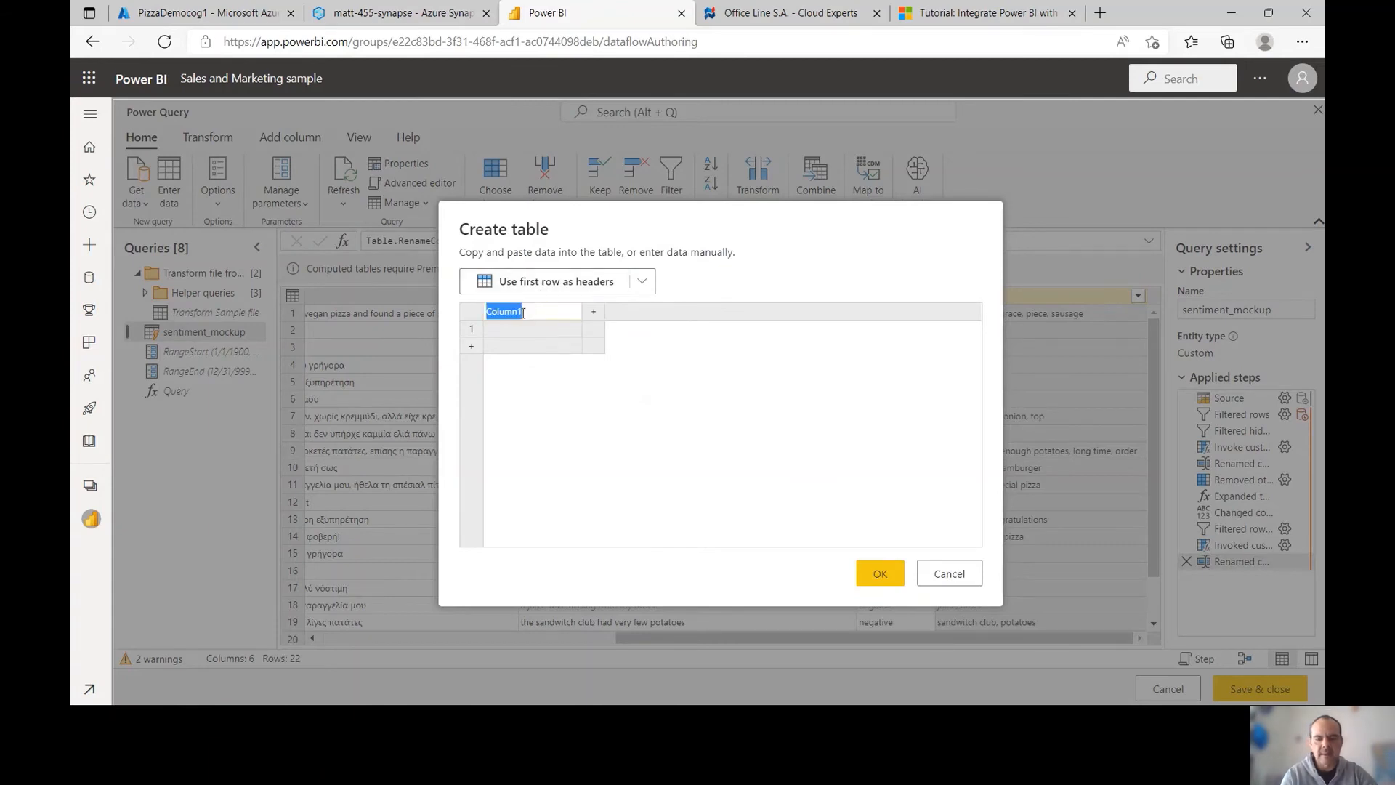
{"action": "type", "text": "Date"}
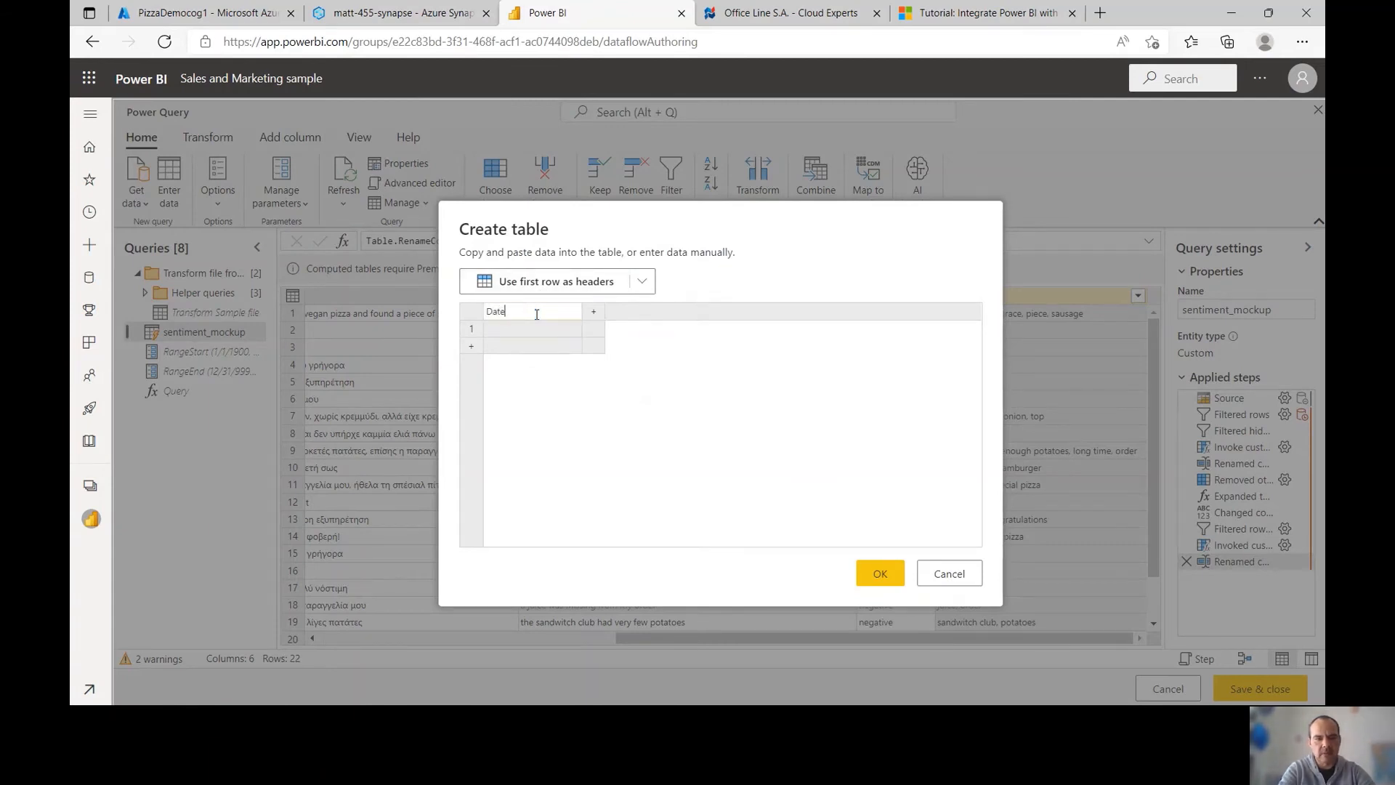
{"action": "left_click", "coordinate": [533, 329]}
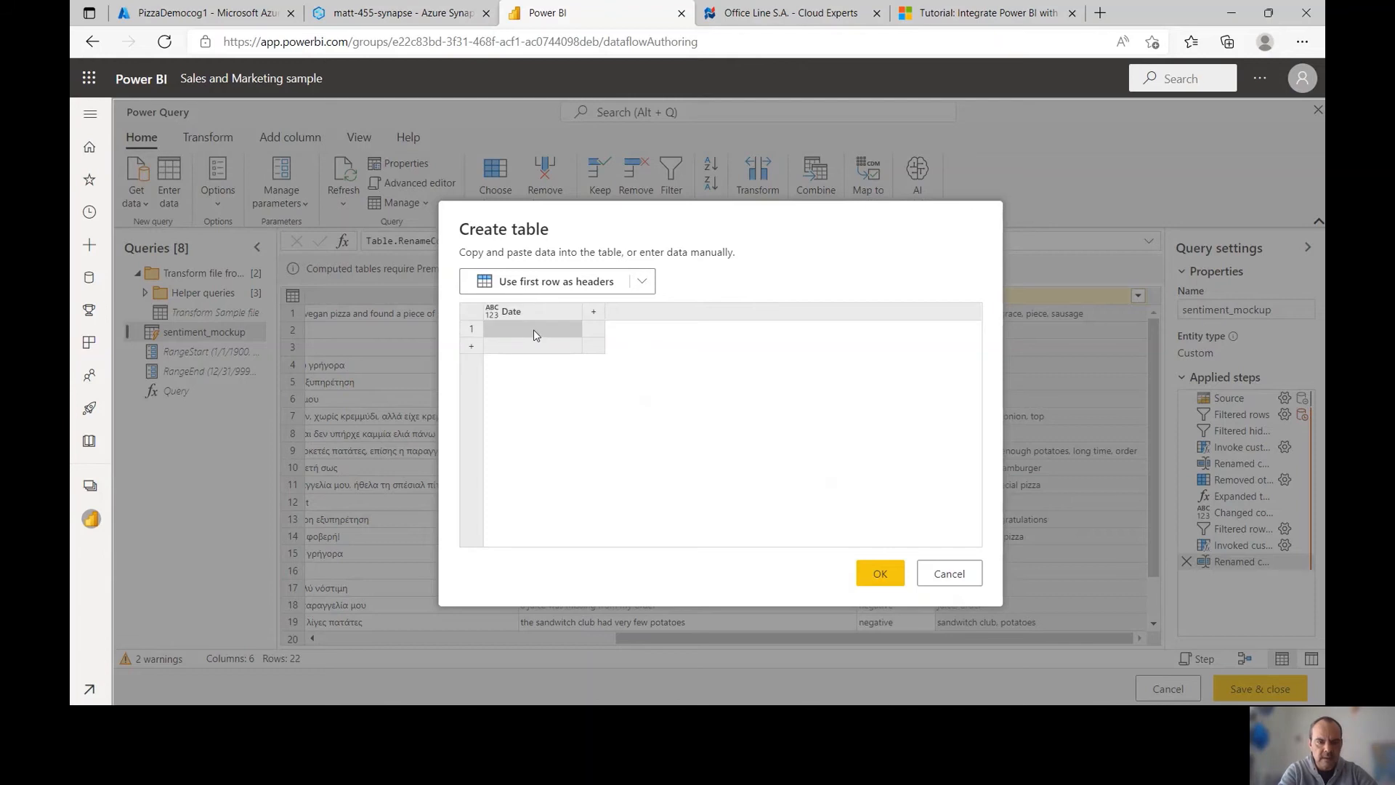
{"action": "double_click", "coordinate": [530, 331]}
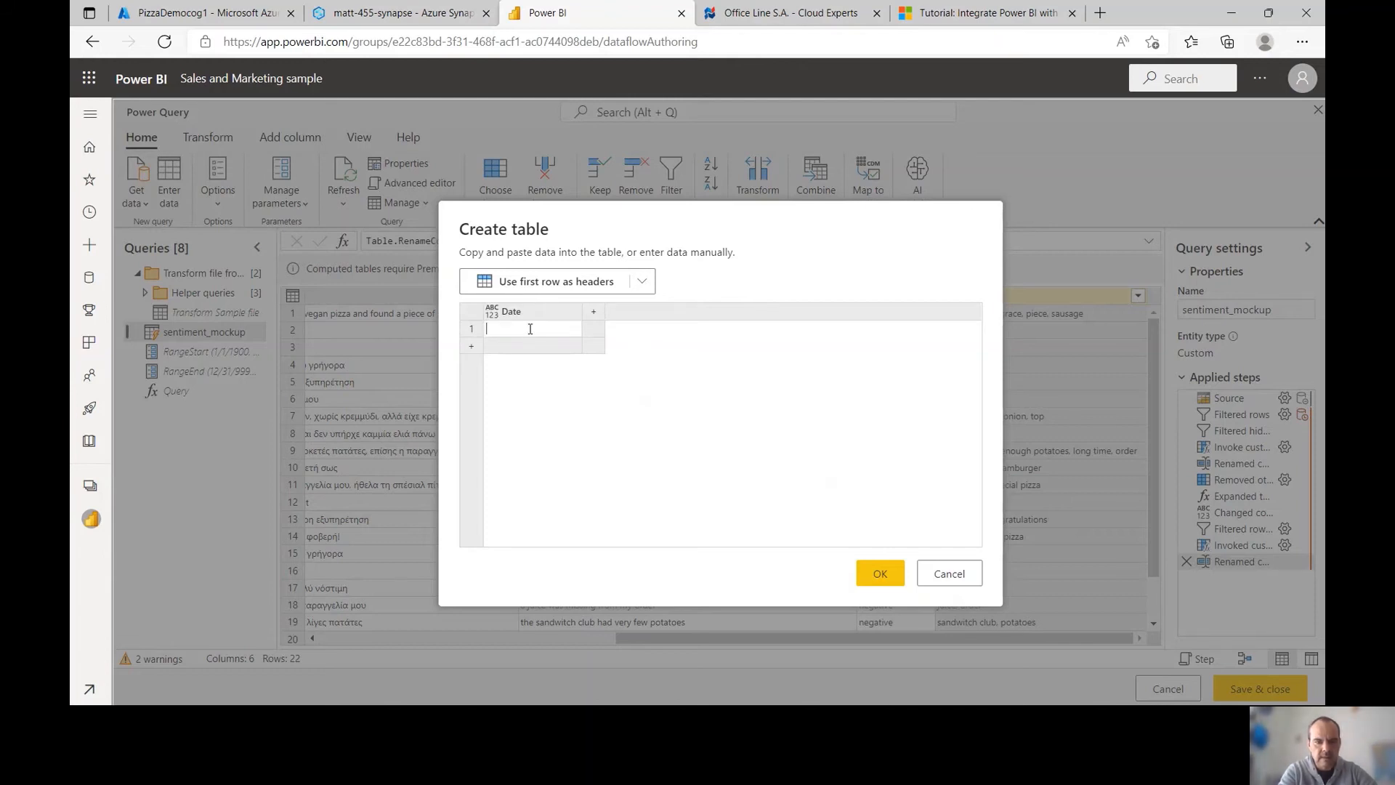
{"action": "type", "text": "1/4/"}
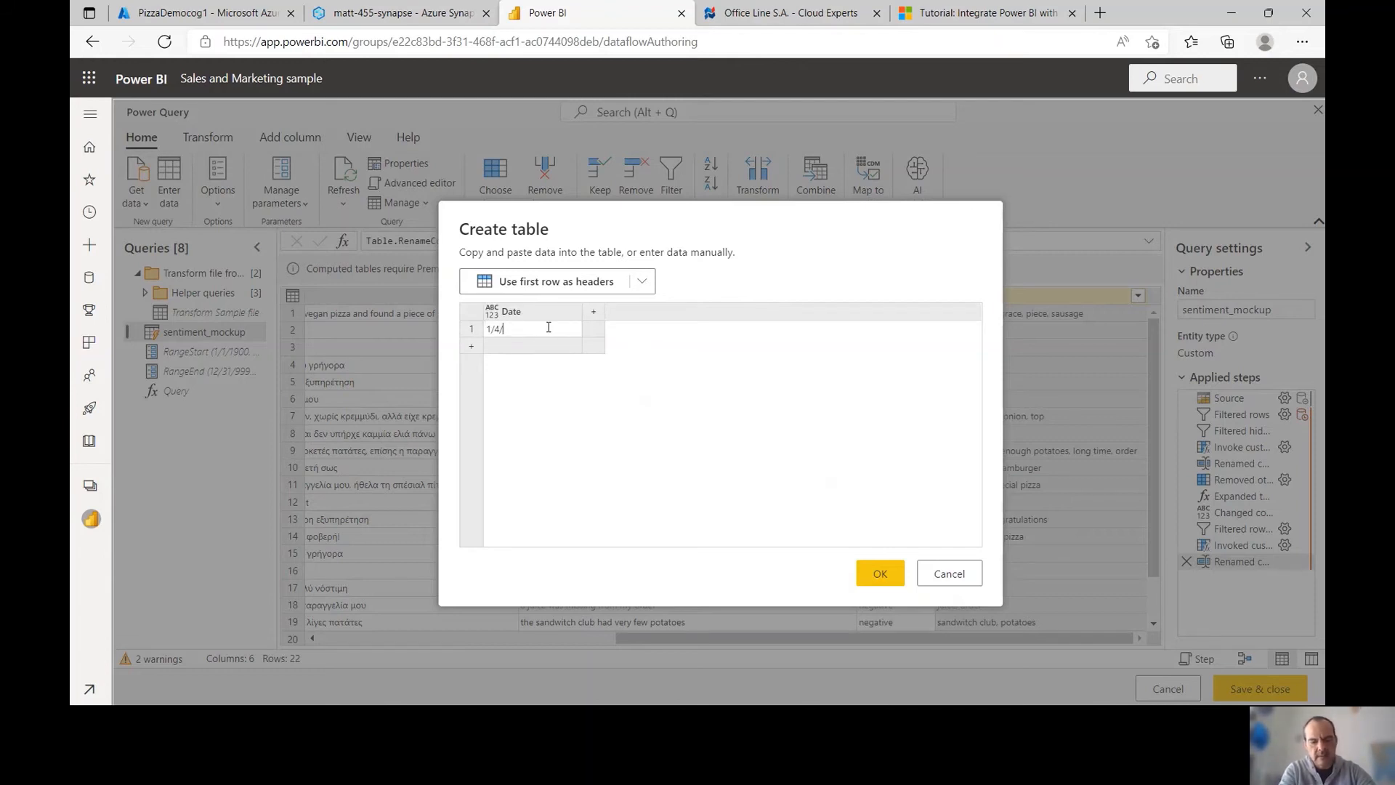
{"action": "type", "text": "2021"}
{"action": "key", "text": "Return"}
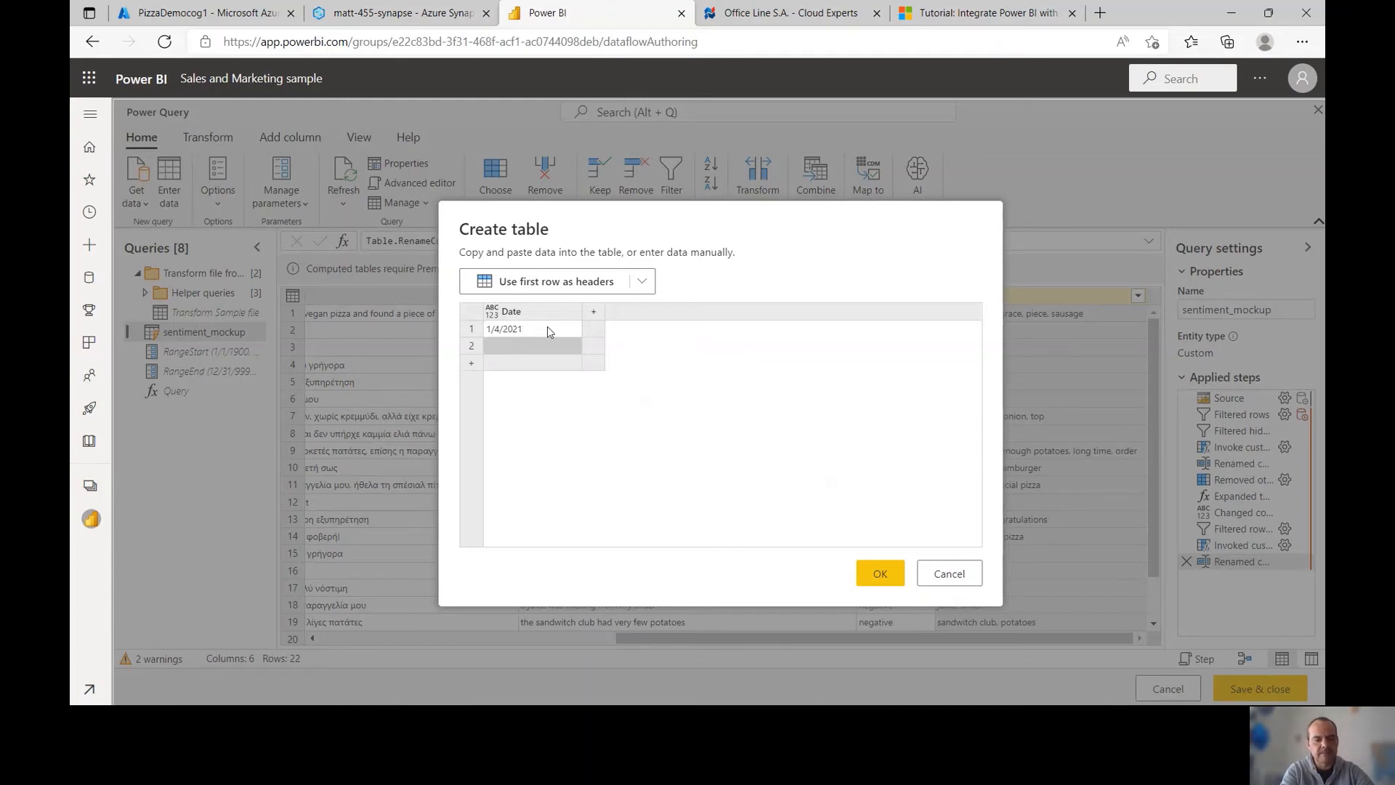
Add dates 1/5/2021 through 1/8/2021 and create the table
{"action": "type", "text": "1/5/"}
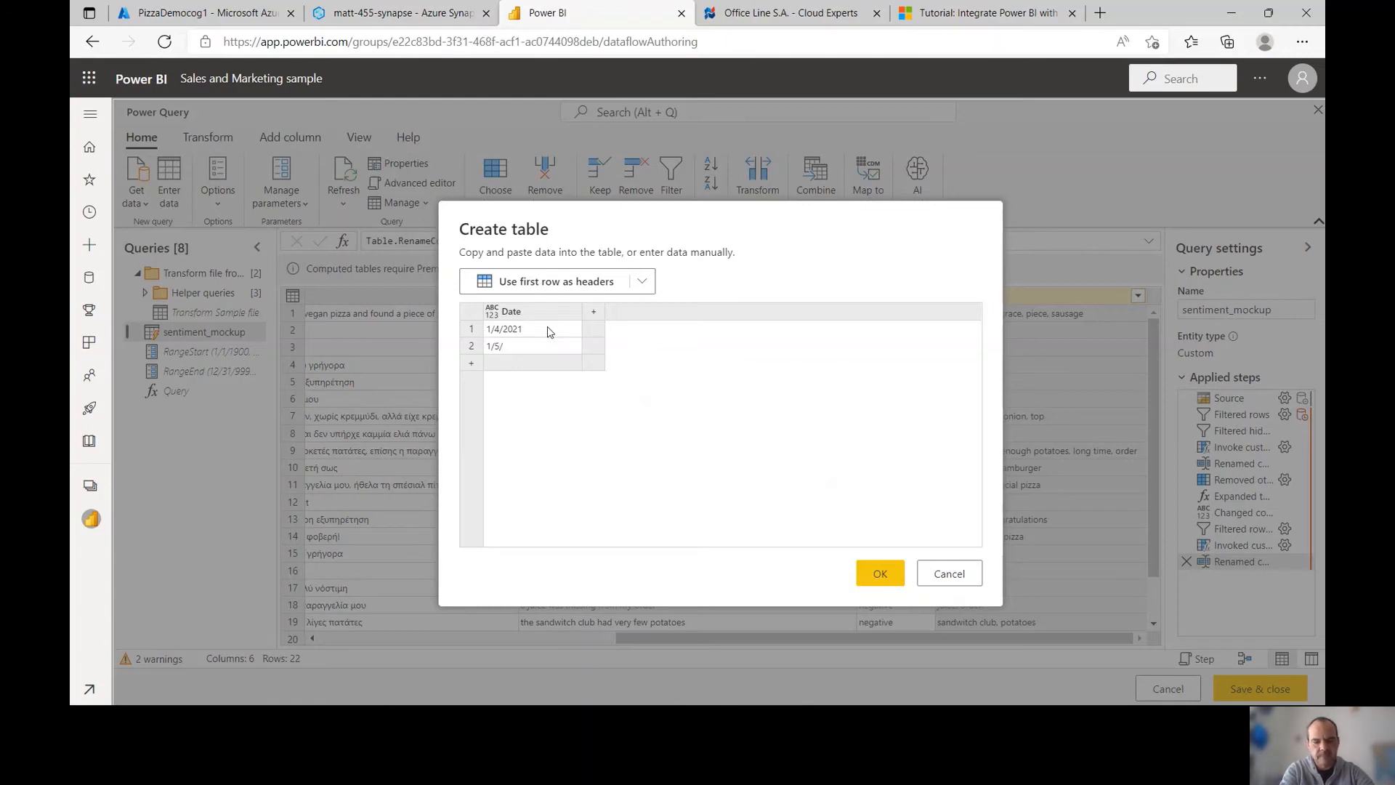
{"action": "type", "text": "2021"}
{"action": "key", "text": "Return"}
{"action": "type", "text": "1/6/"}
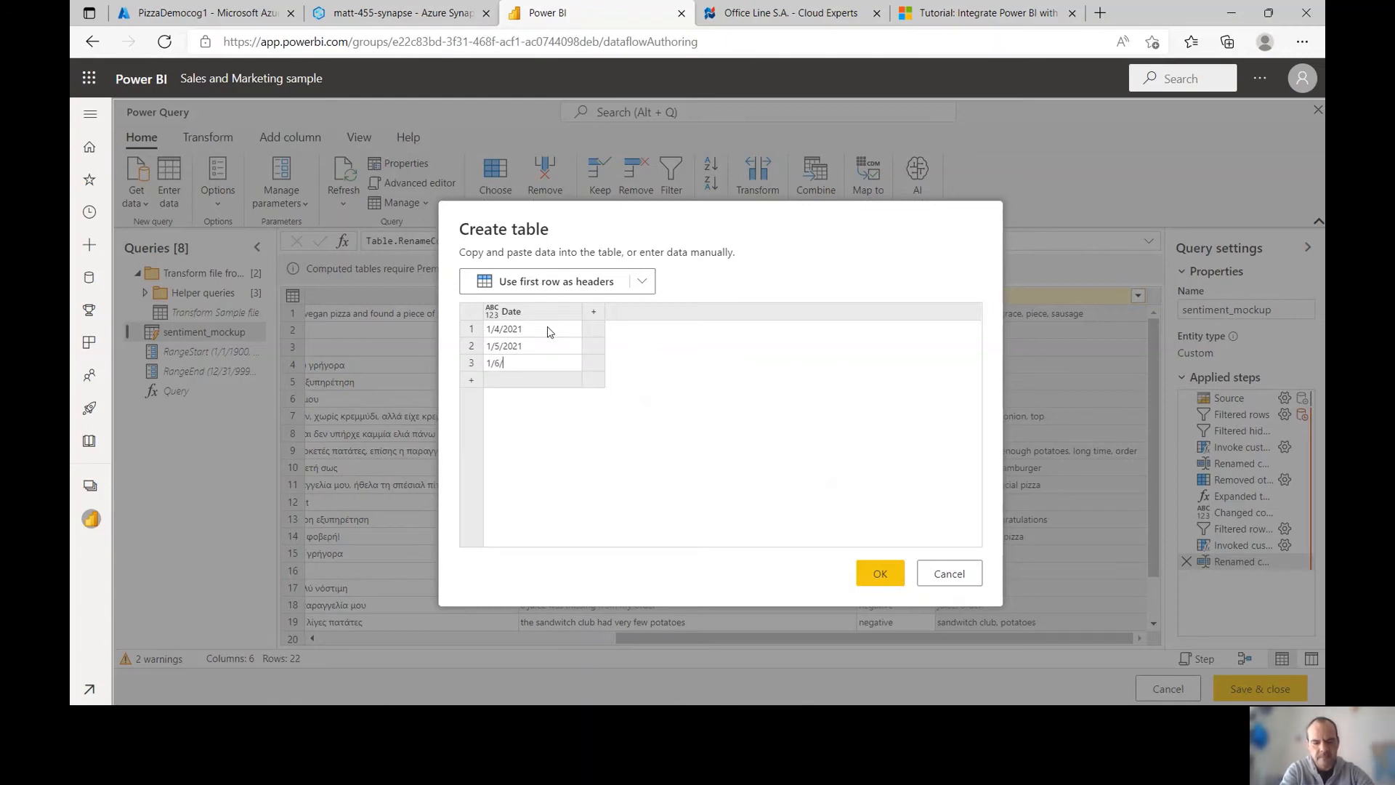
{"action": "type", "text": "2021"}
{"action": "key", "text": "Return"}
{"action": "type", "text": "1/7"}
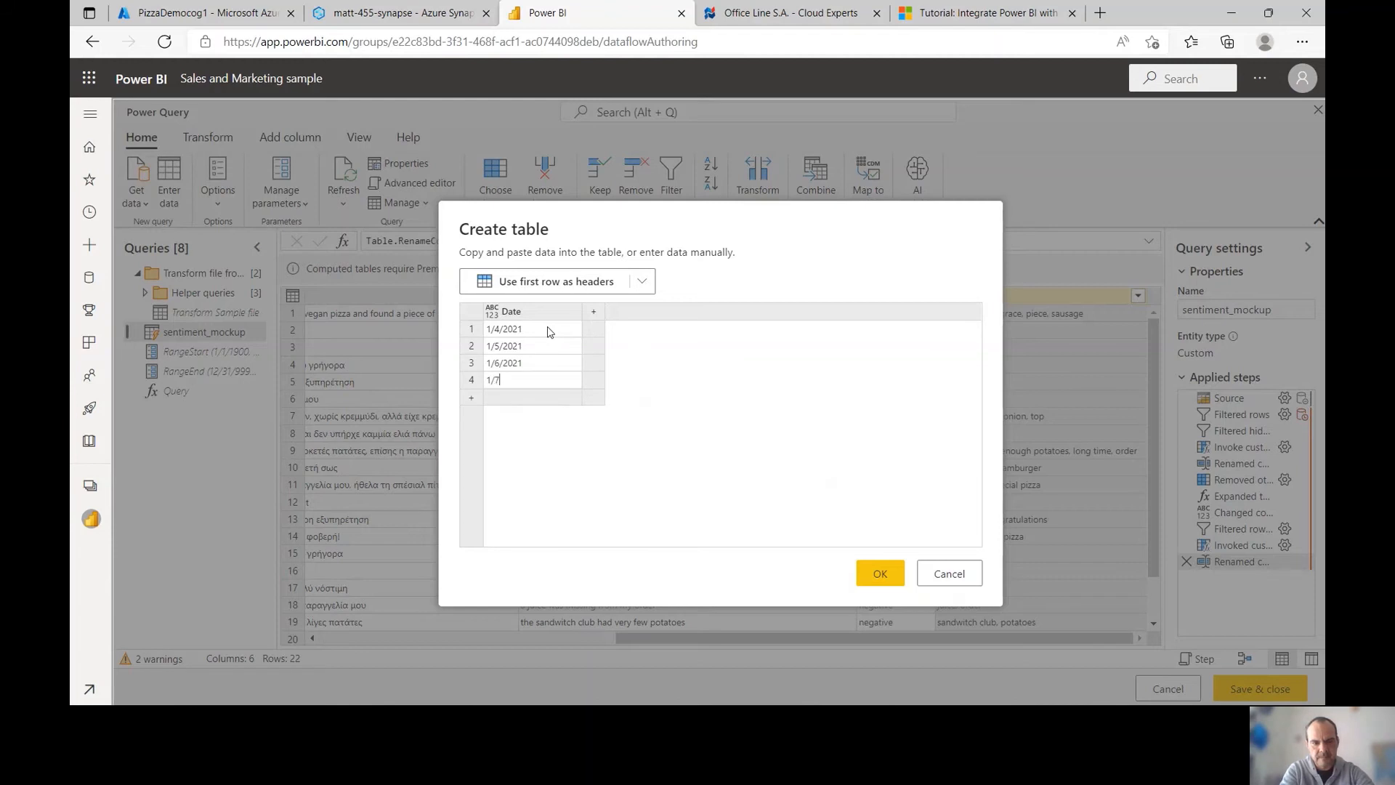
{"action": "type", "text": "/2021"}
{"action": "key", "text": "Return"}
{"action": "type", "text": "1/"}
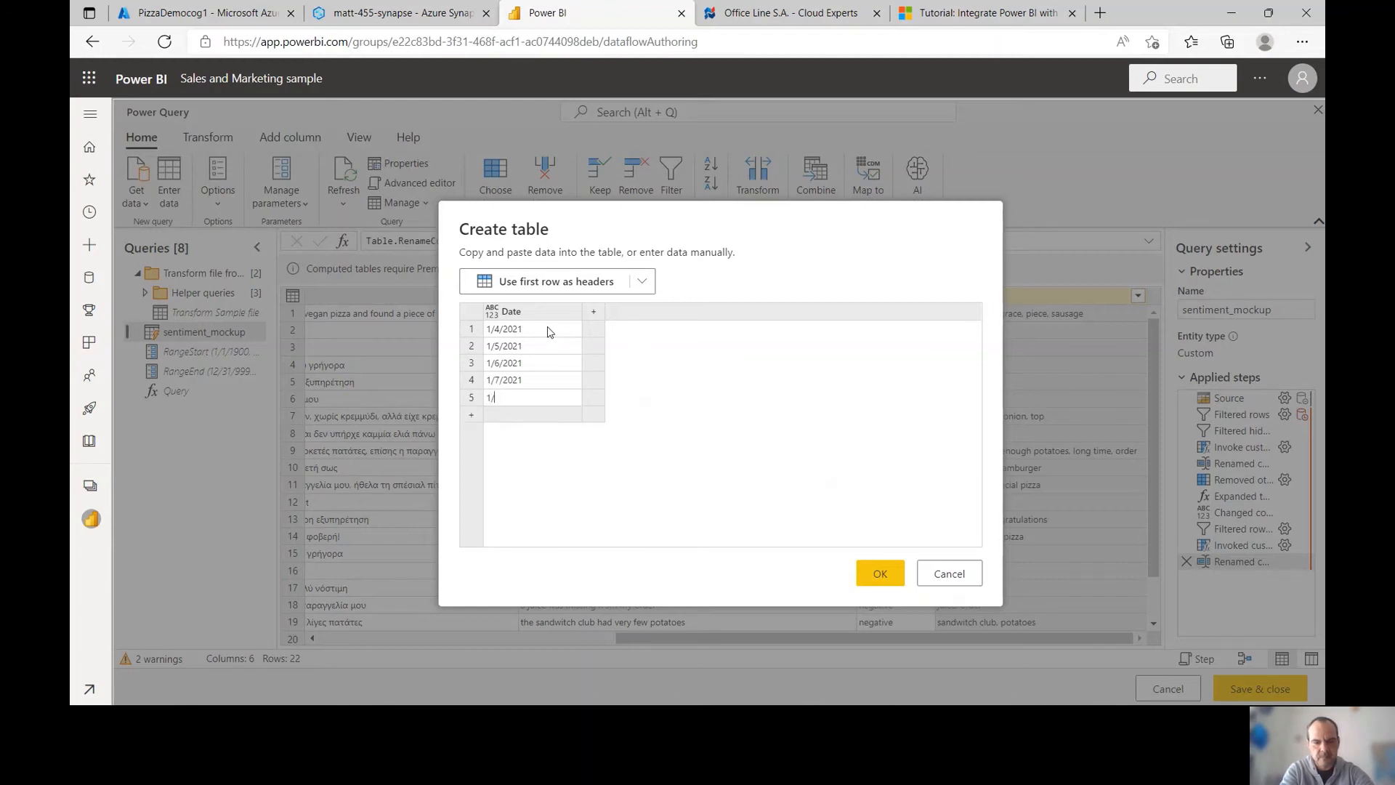
{"action": "type", "text": "8/2021"}
{"action": "key", "text": "Return"}
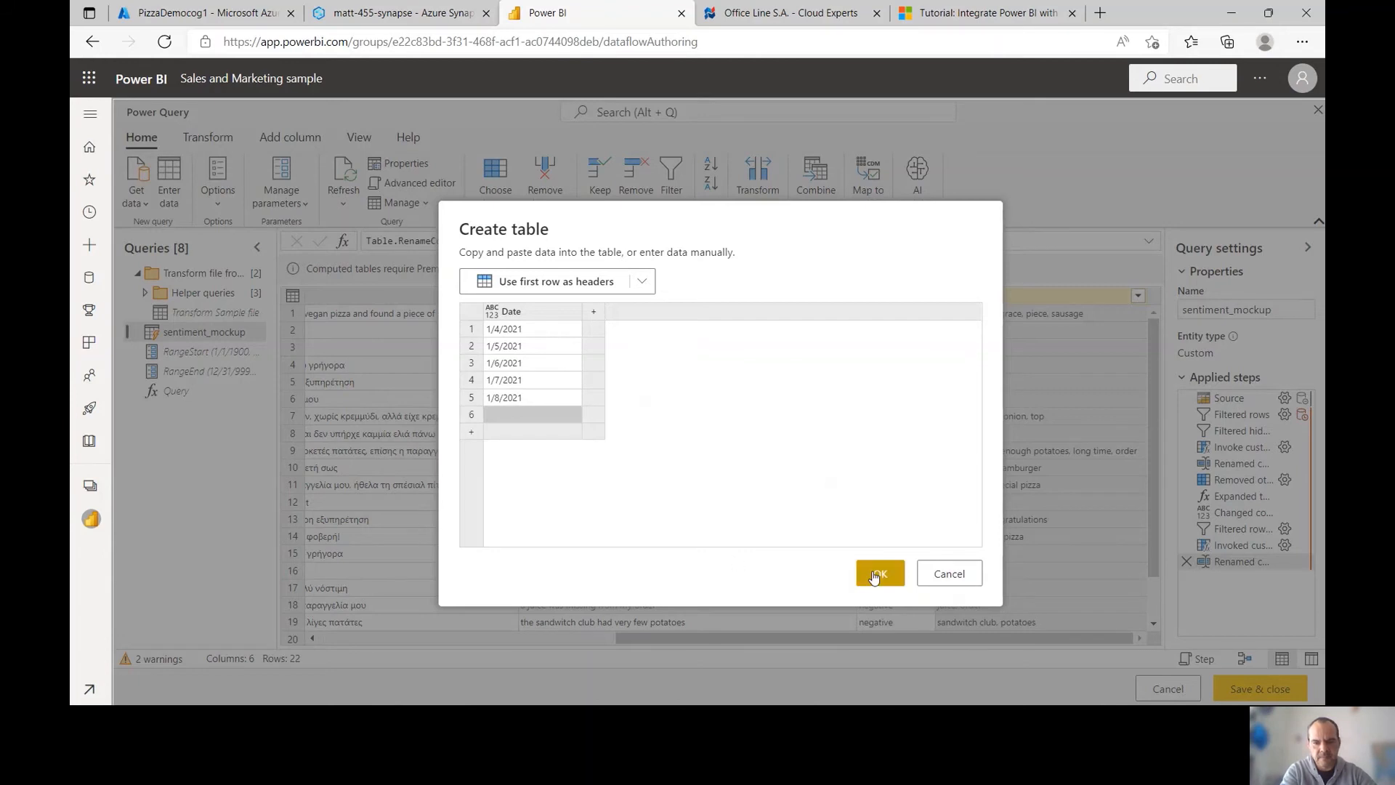
{"action": "left_click", "coordinate": [880, 573]}
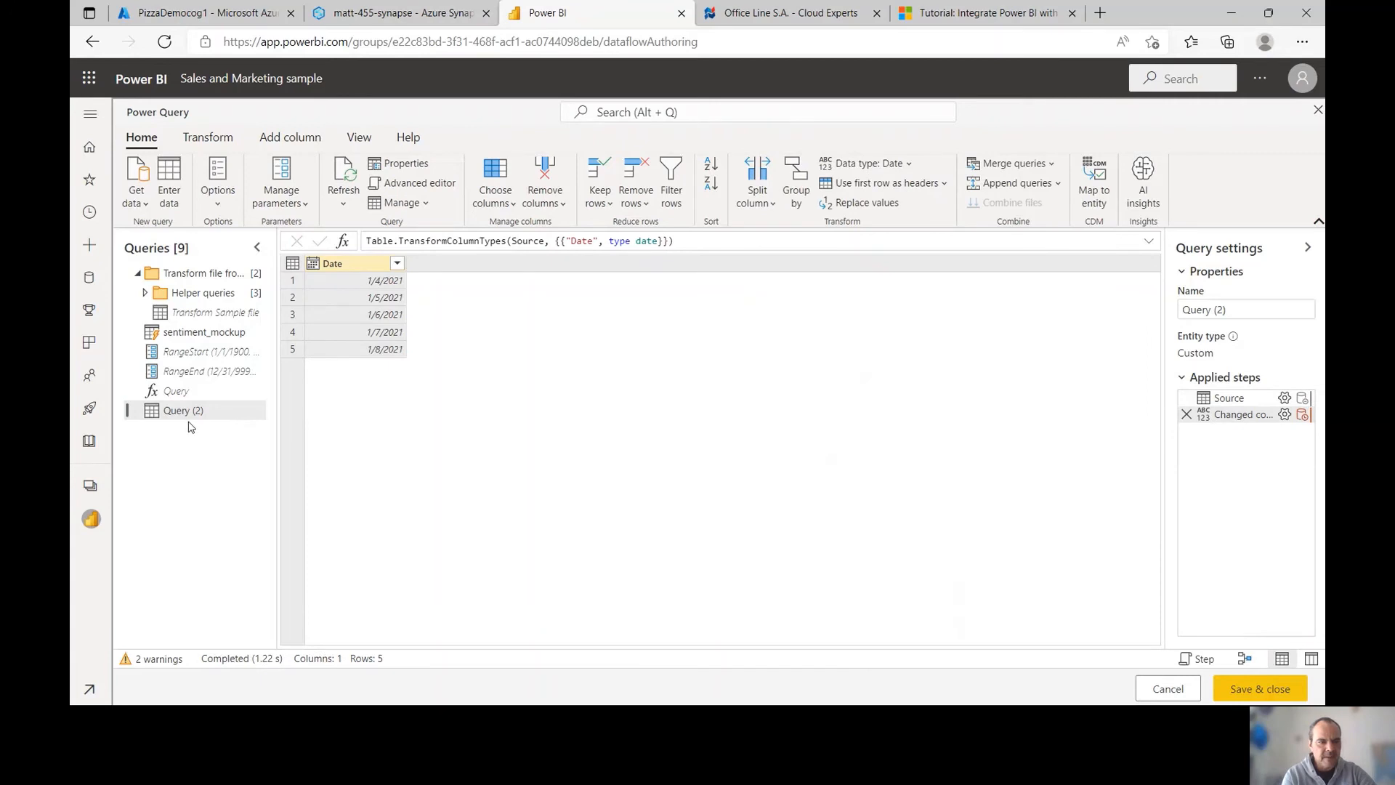
Rename the new query to Date Dimension
{"action": "double_click", "coordinate": [183, 411]}
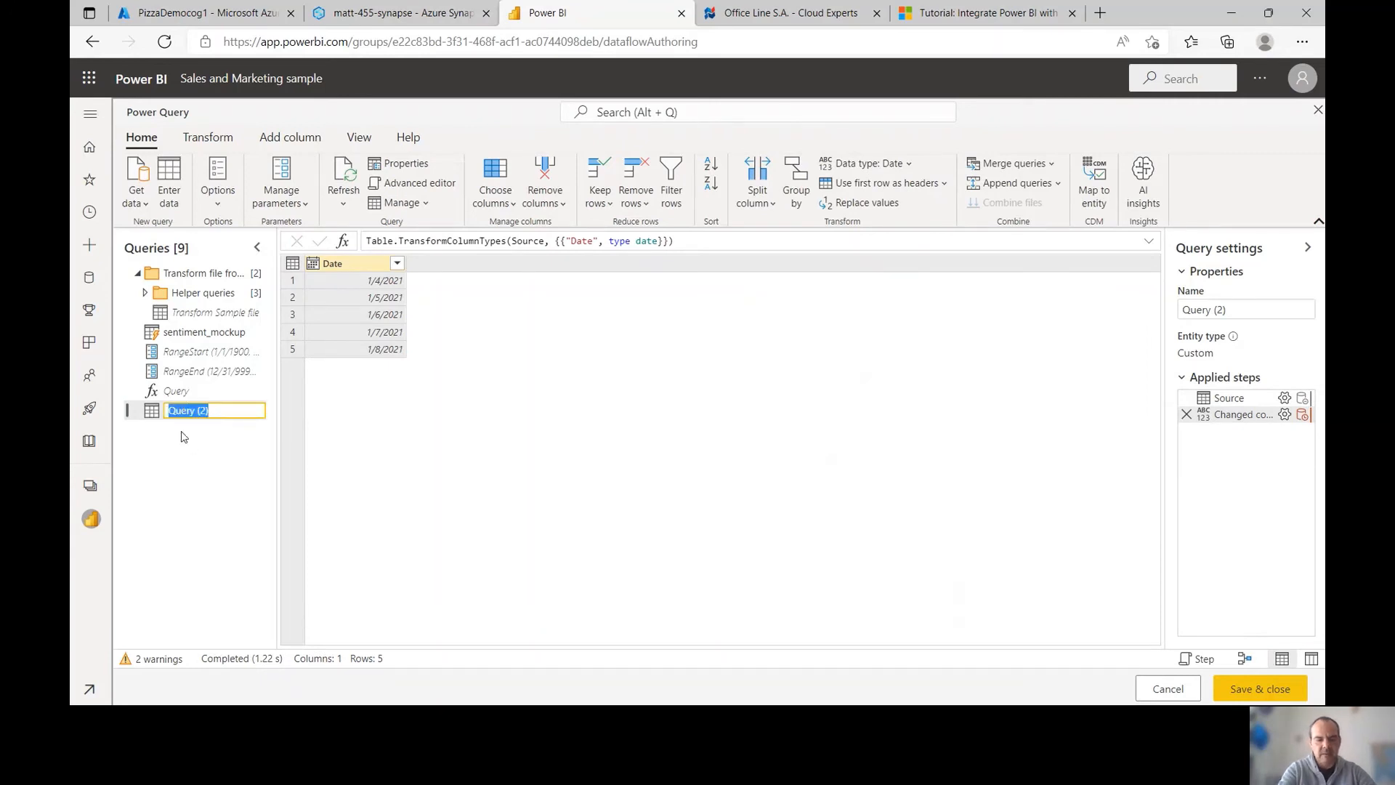
{"action": "type", "text": "Date Di"}
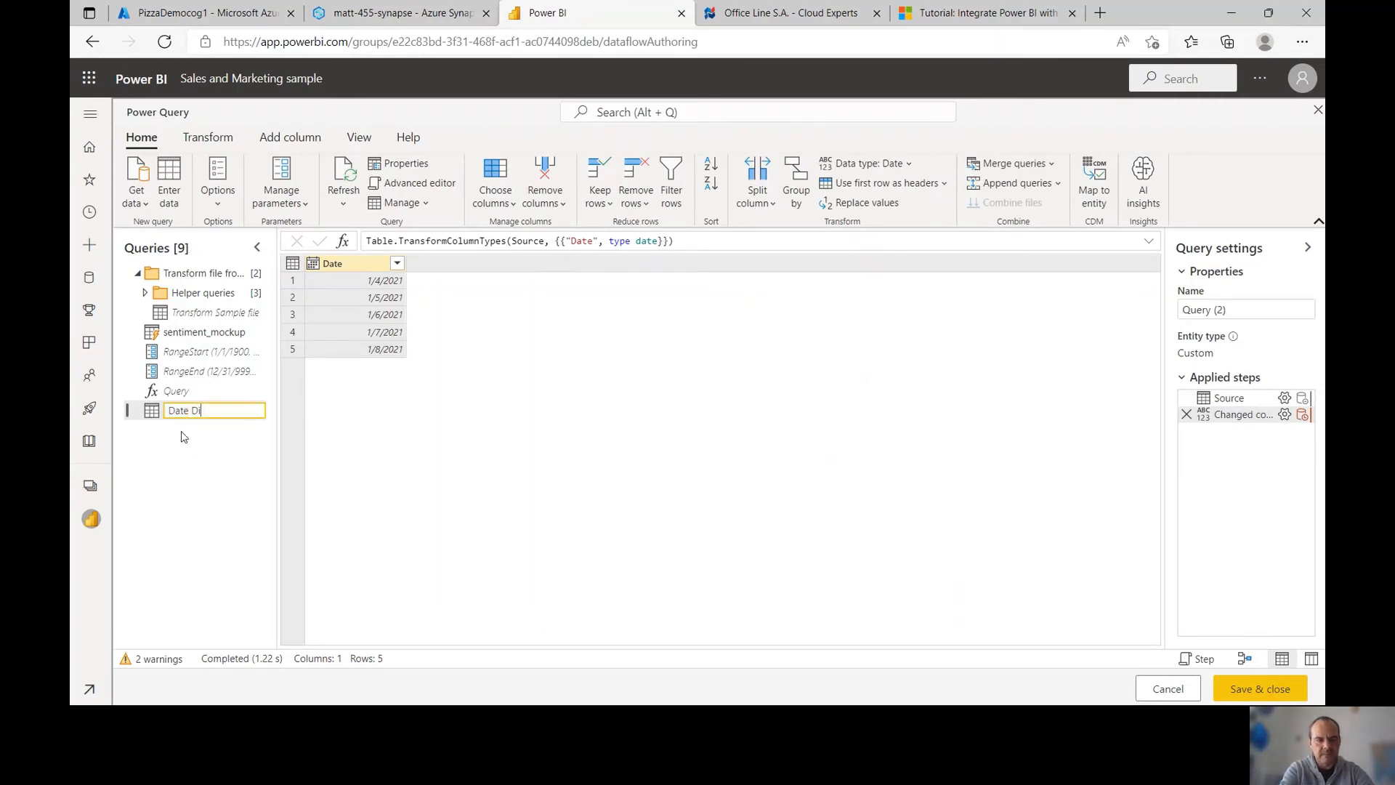
{"action": "type", "text": "mension"}
{"action": "key", "text": "Return"}
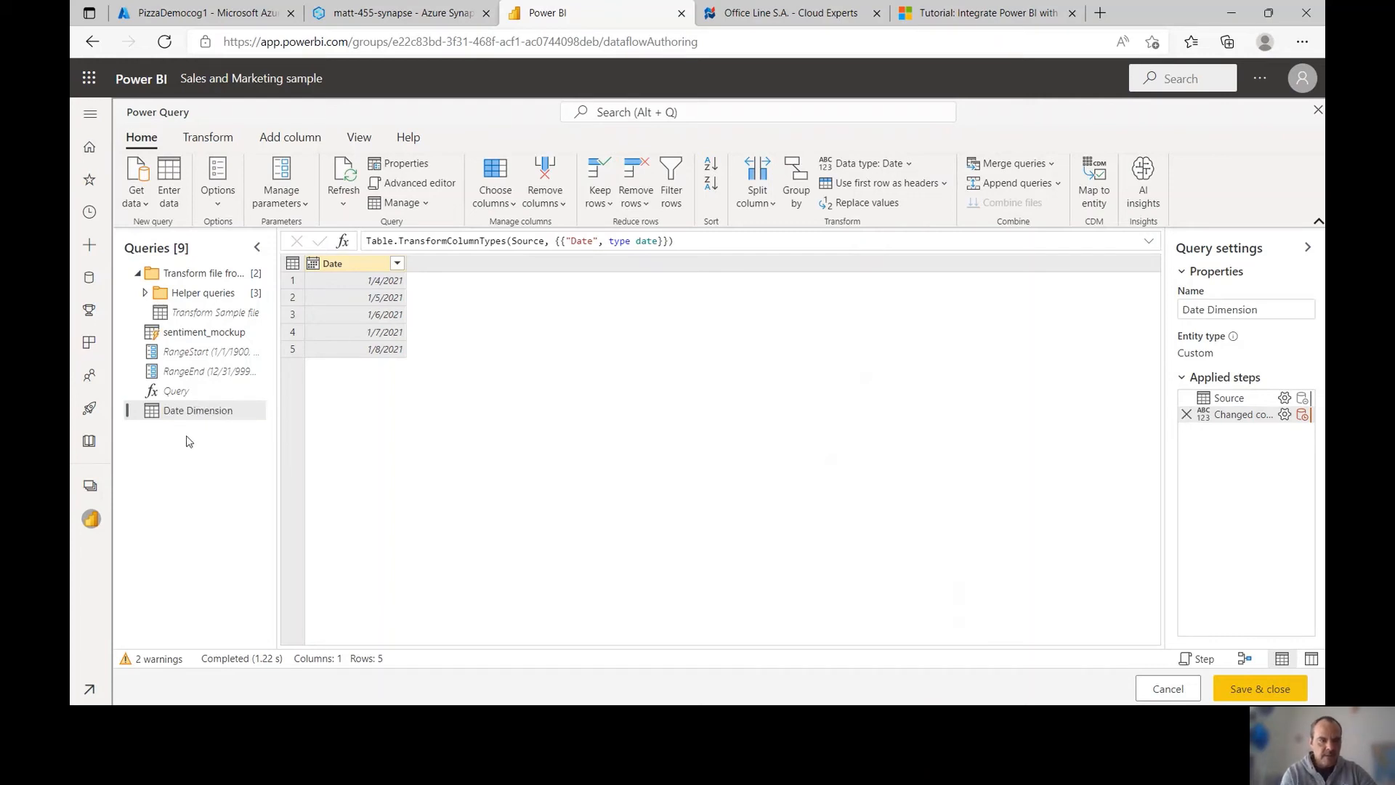
Start an entered-data table with a Product column and Pizza as its first value
{"action": "left_click", "coordinate": [167, 179]}
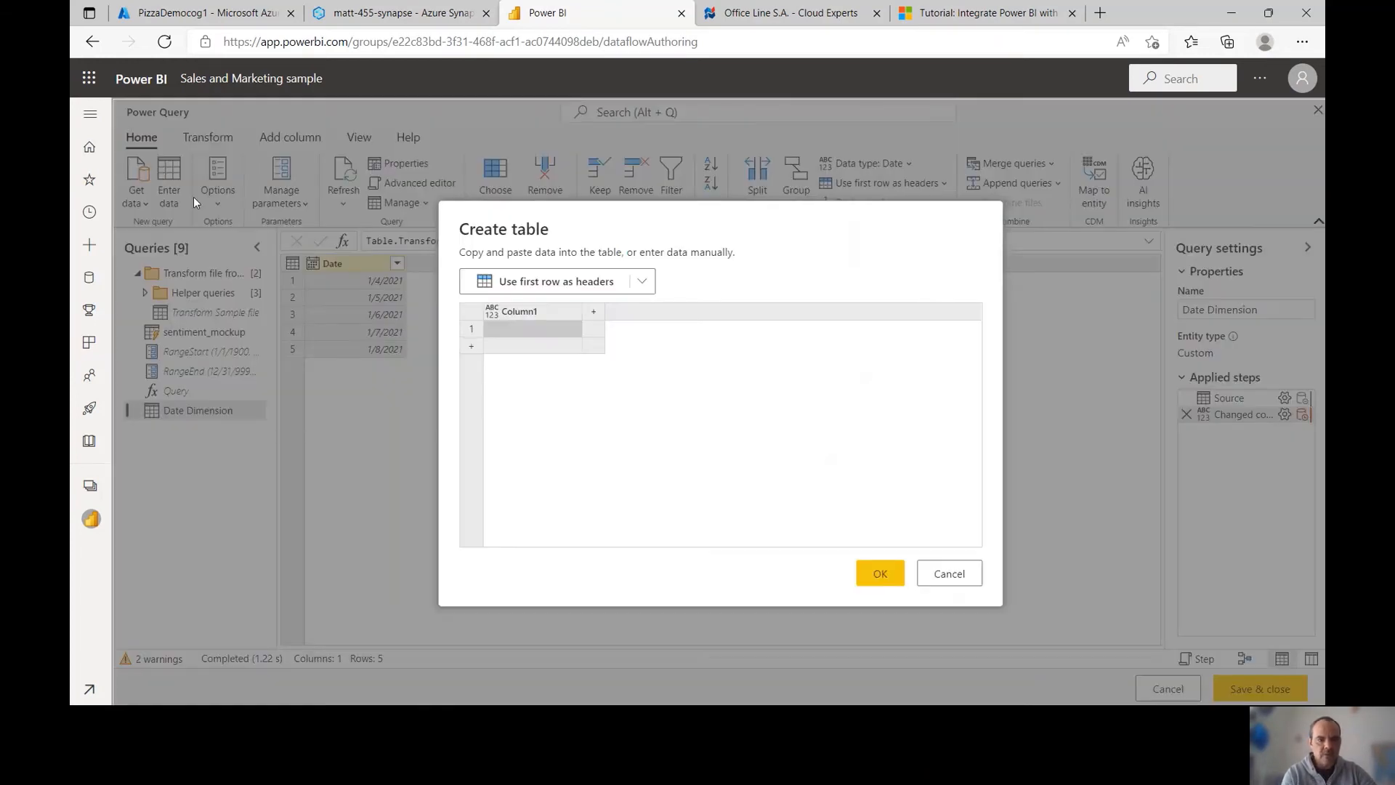
{"action": "double_click", "coordinate": [481, 305]}
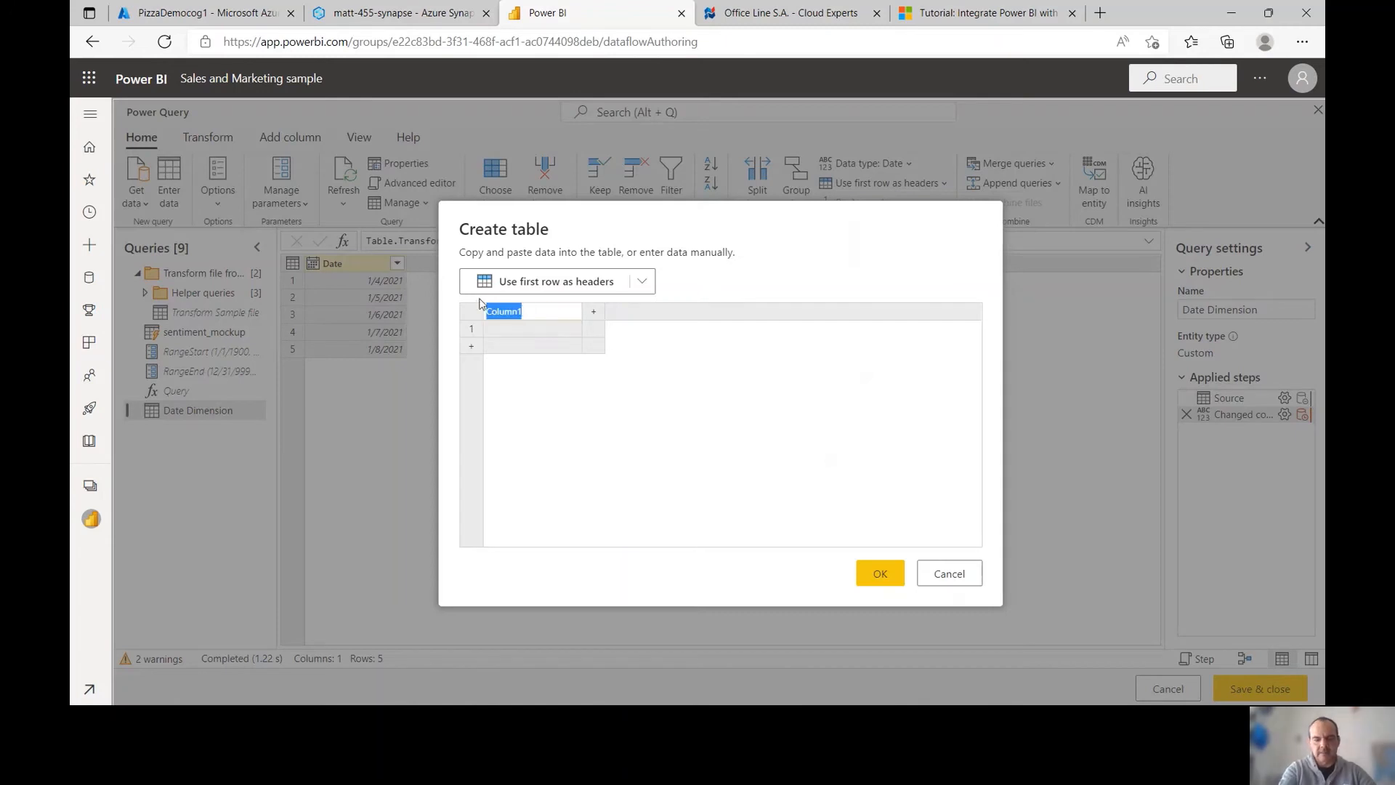
{"action": "type", "text": "Produ"}
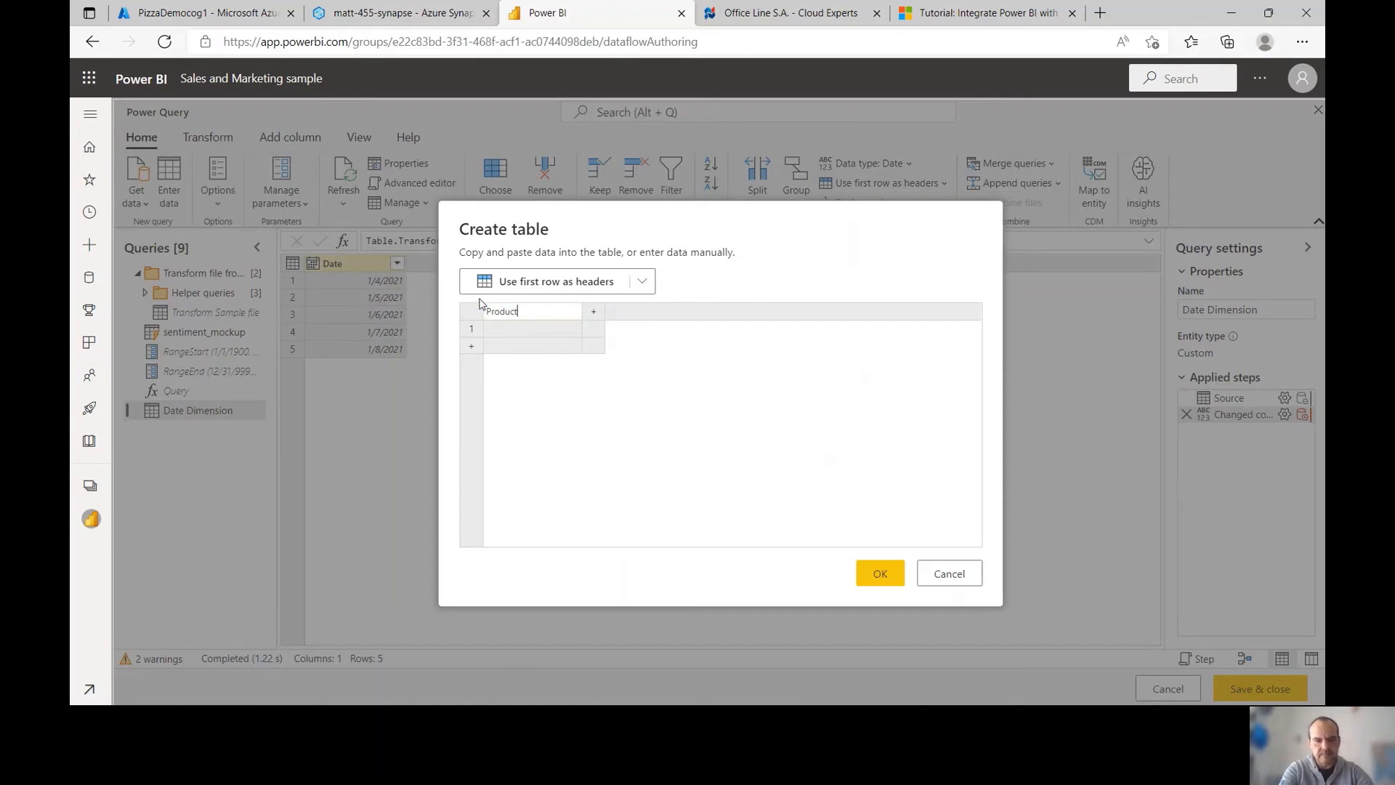
{"action": "type", "text": "ct"}
{"action": "key", "text": "Return"}
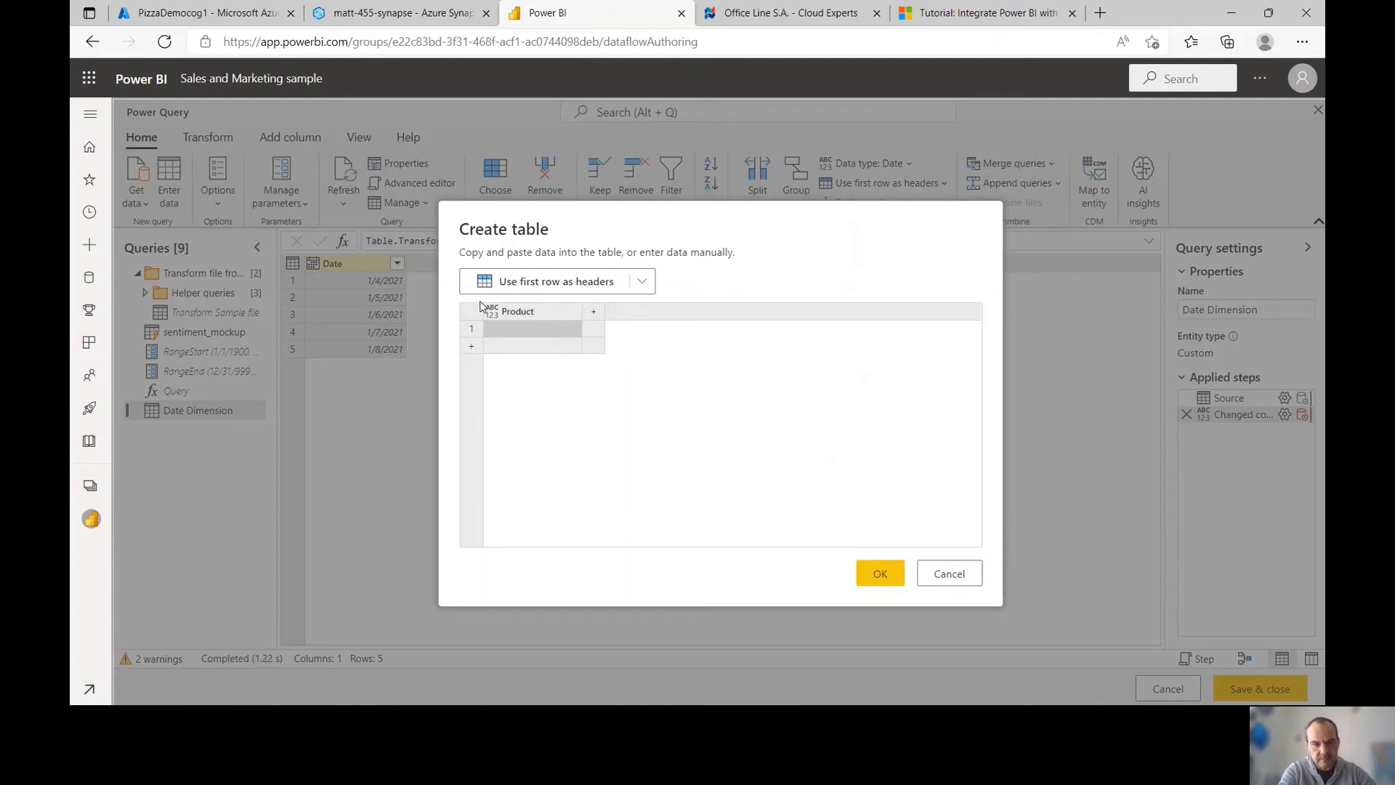
{"action": "left_click", "coordinate": [502, 331]}
{"action": "type", "text": "Piz"}
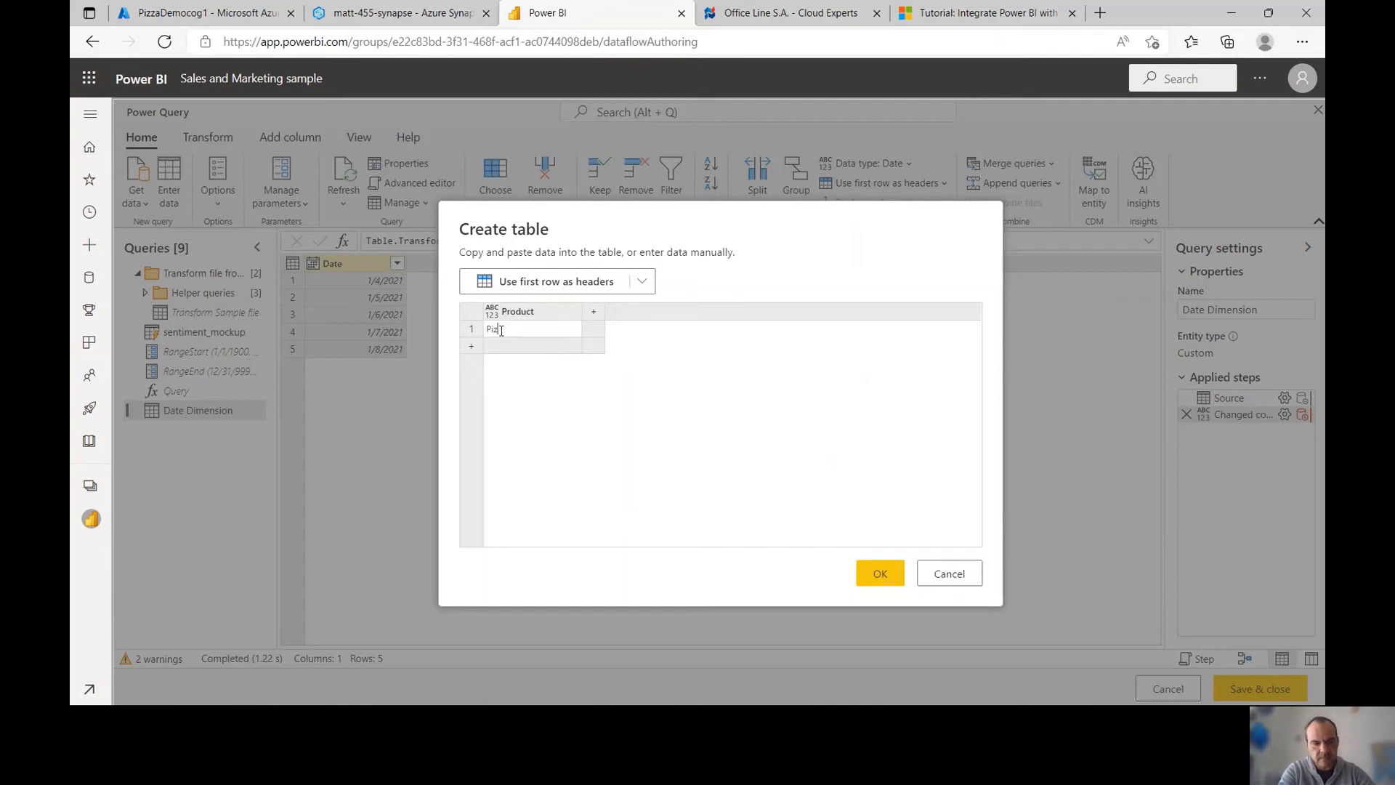
{"action": "type", "text": "za"}
{"action": "key", "text": "Return"}
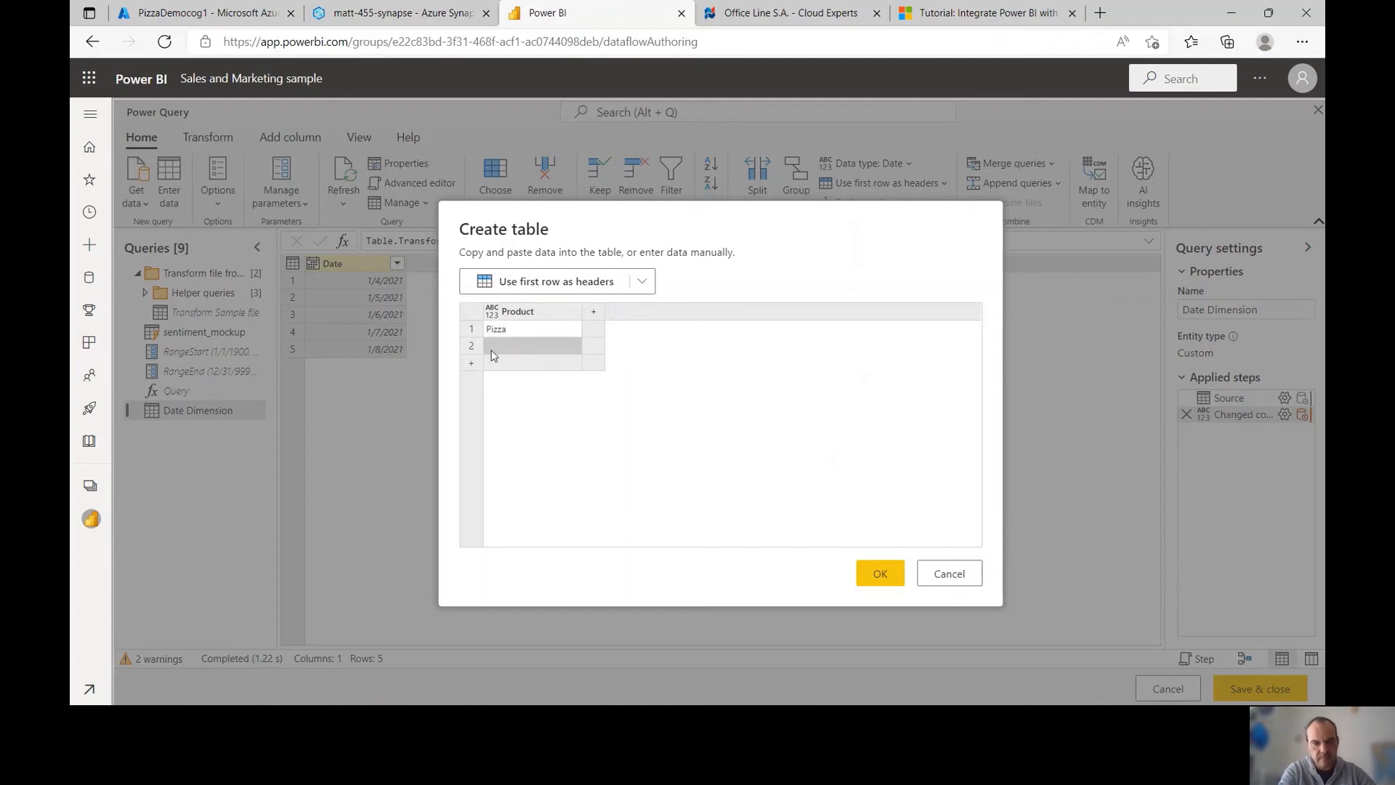
Add Hamburger and Sandwich rows and create the table
{"action": "left_click", "coordinate": [511, 341]}
{"action": "type", "text": "Hambur"}
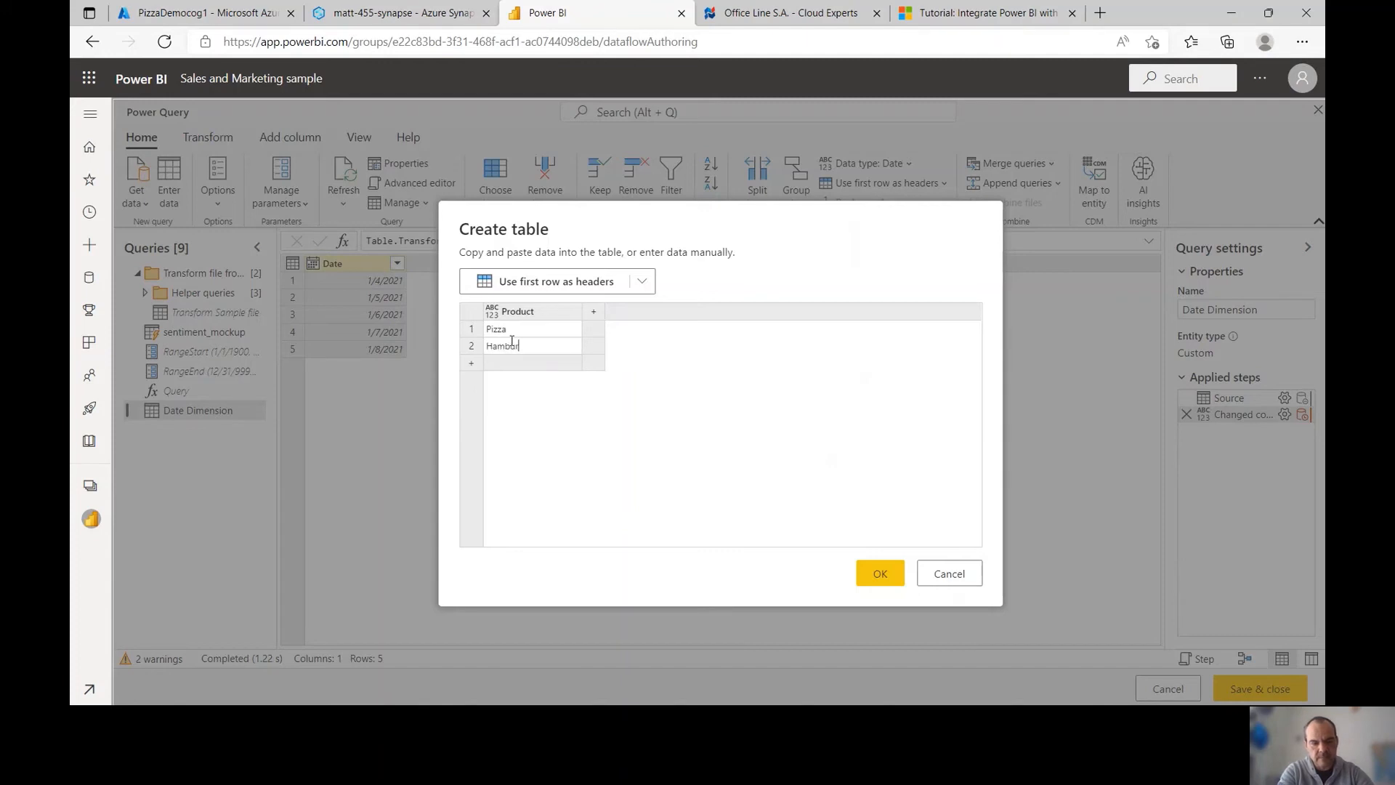
{"action": "type", "text": "ger"}
{"action": "key", "text": "Return"}
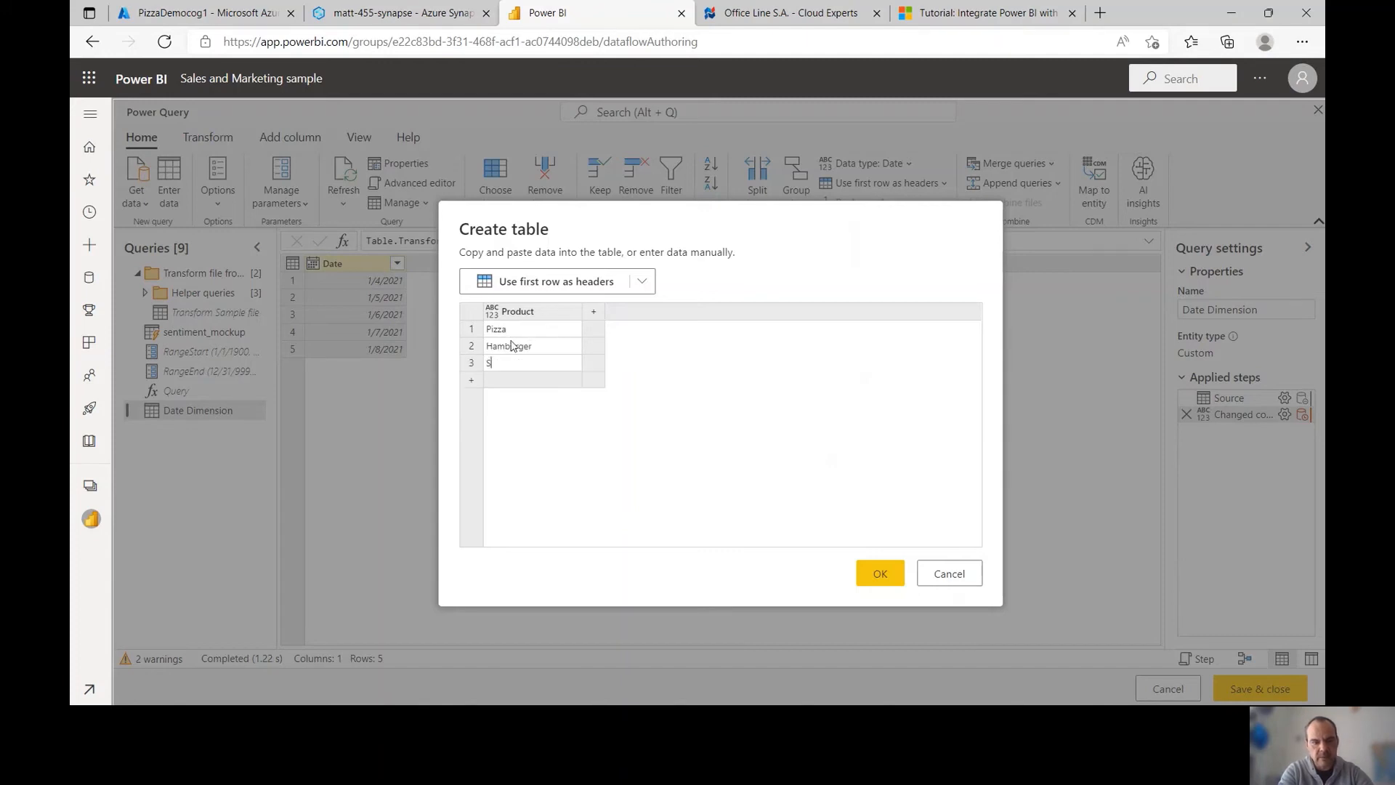
{"action": "type", "text": "Sandwich"}
{"action": "key", "text": "Return"}
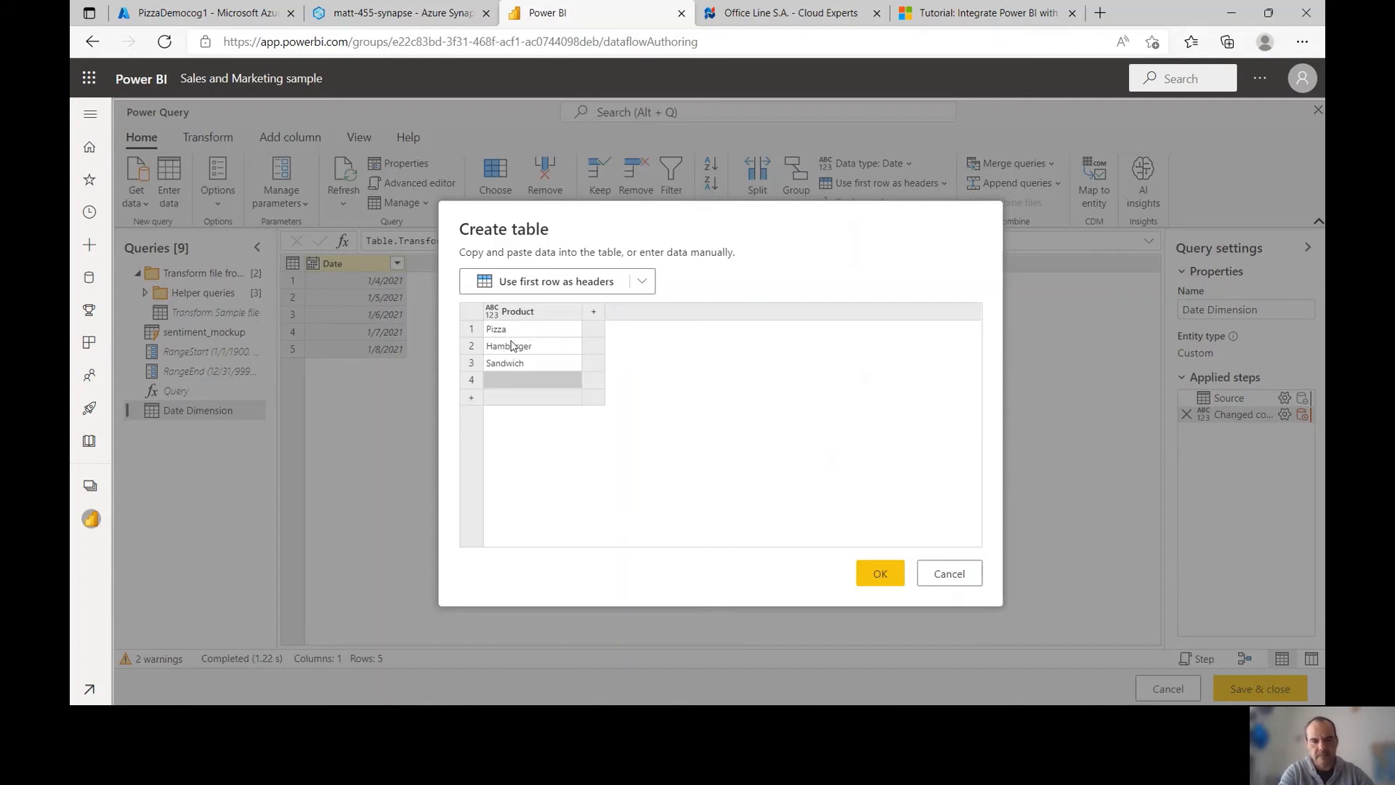
{"action": "left_click", "coordinate": [883, 573]}
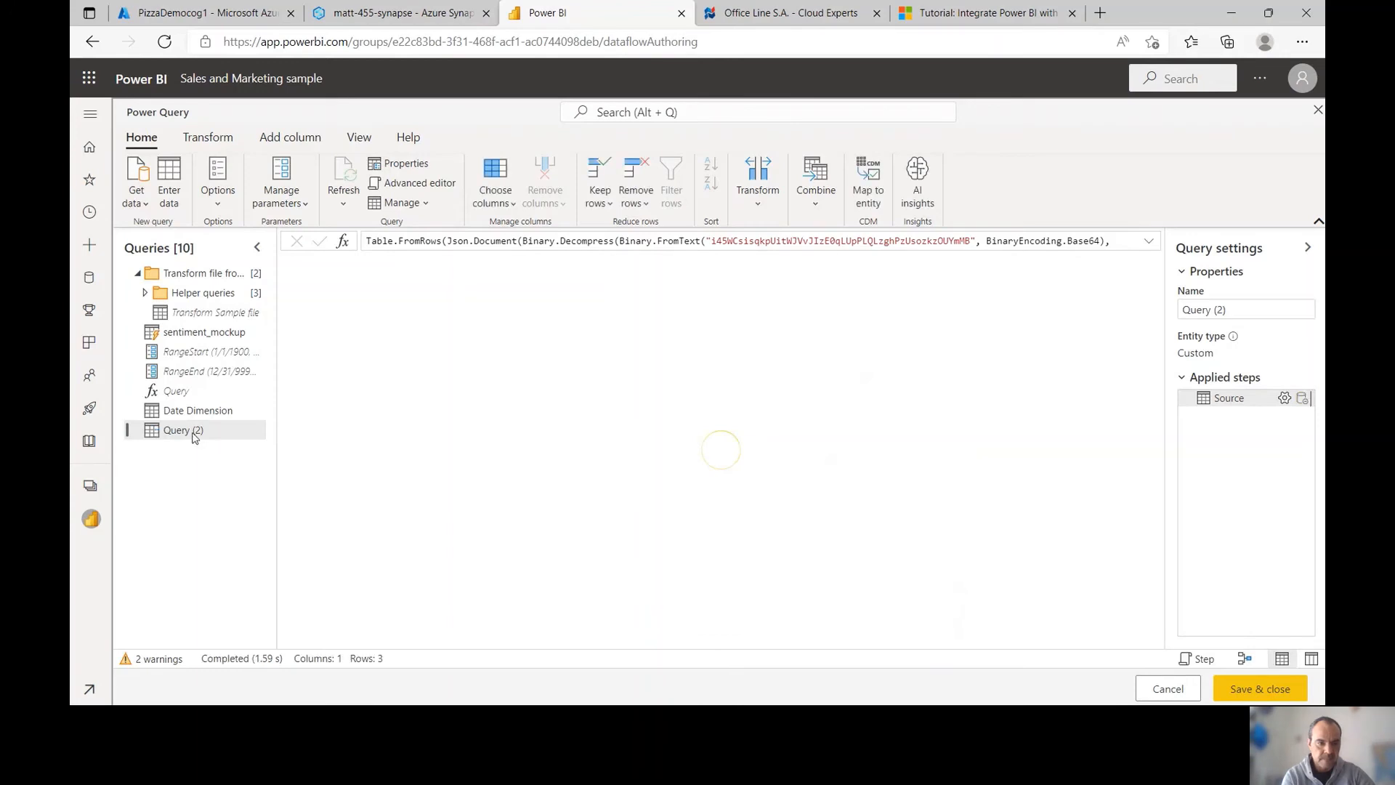
Rename the new query to Product Dimension
{"action": "double_click", "coordinate": [192, 436]}
{"action": "type", "text": "Product Dimension"}
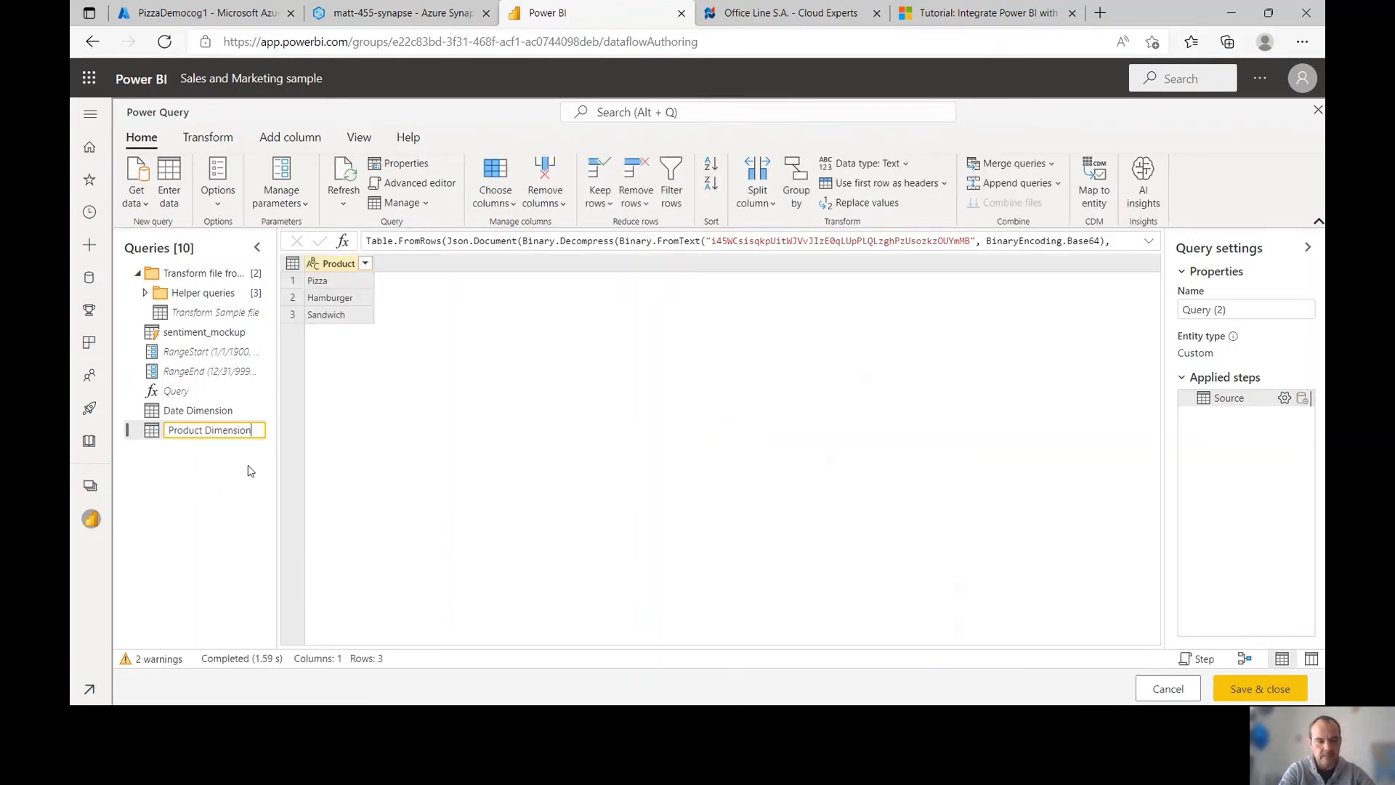
{"action": "key", "text": "Return"}
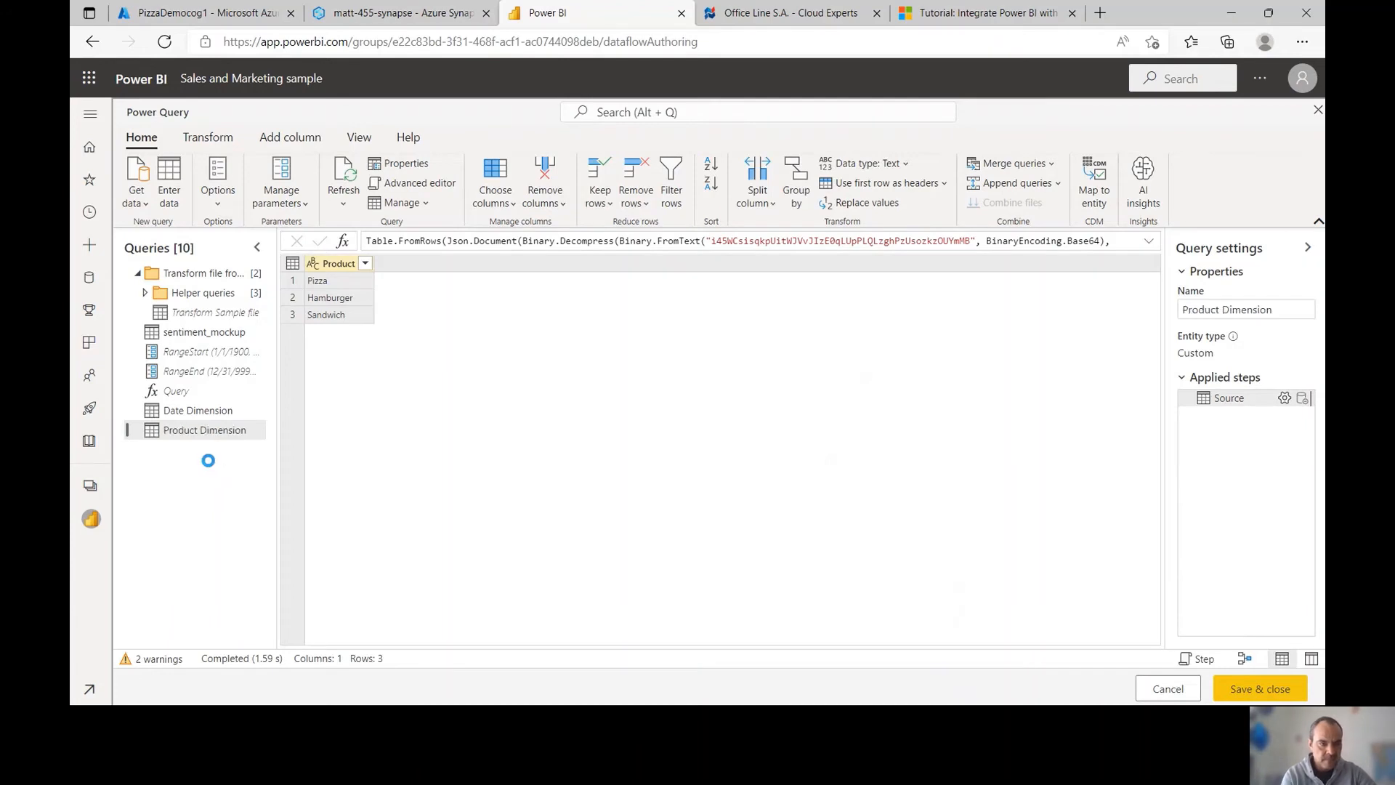
Start a manual table with columns Date Key, Product Key and Revenue
{"action": "left_click", "coordinate": [168, 178]}
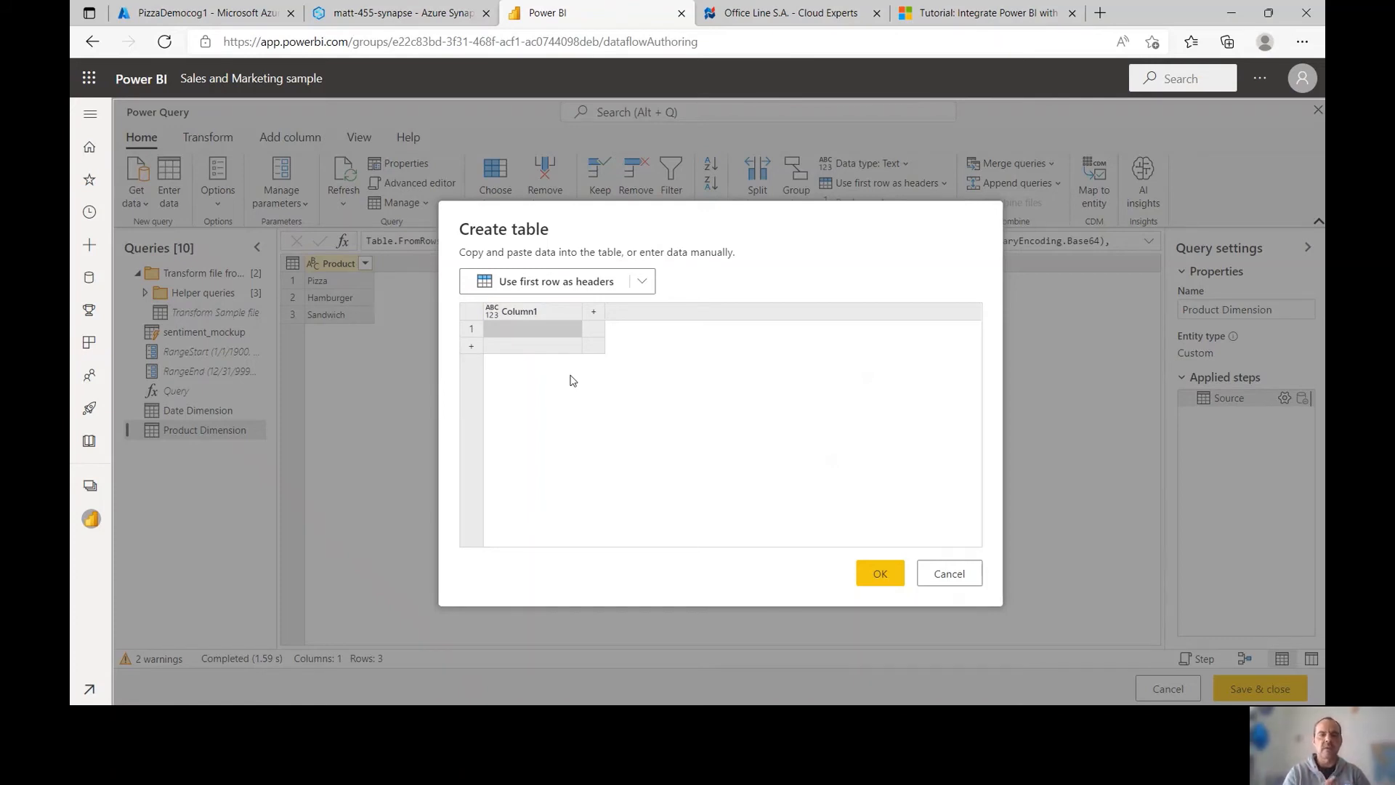
{"action": "double_click", "coordinate": [558, 310]}
{"action": "type", "text": "Dat"}
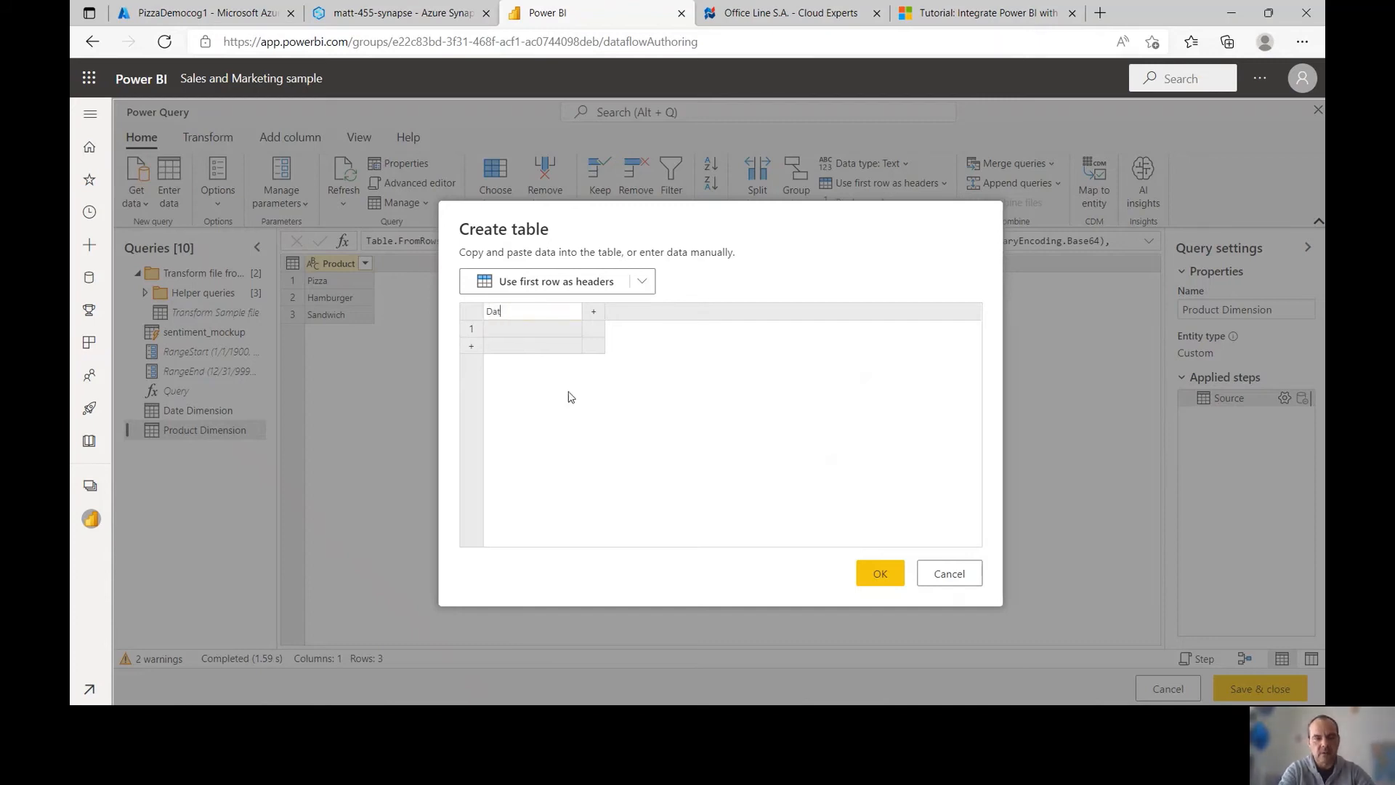
{"action": "type", "text": "e Ke"}
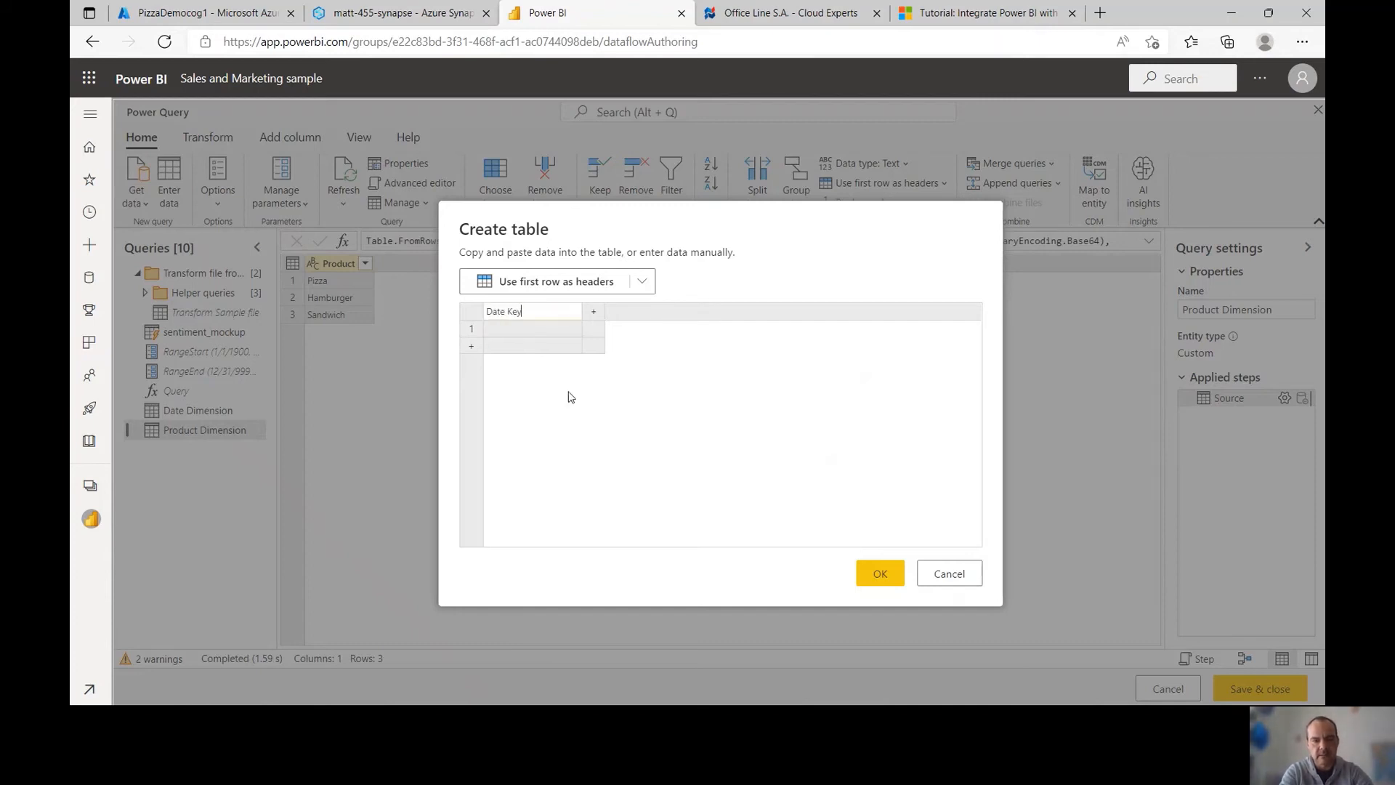
{"action": "type", "text": "y"}
{"action": "key", "text": "Return"}
{"action": "left_click", "coordinate": [598, 314]}
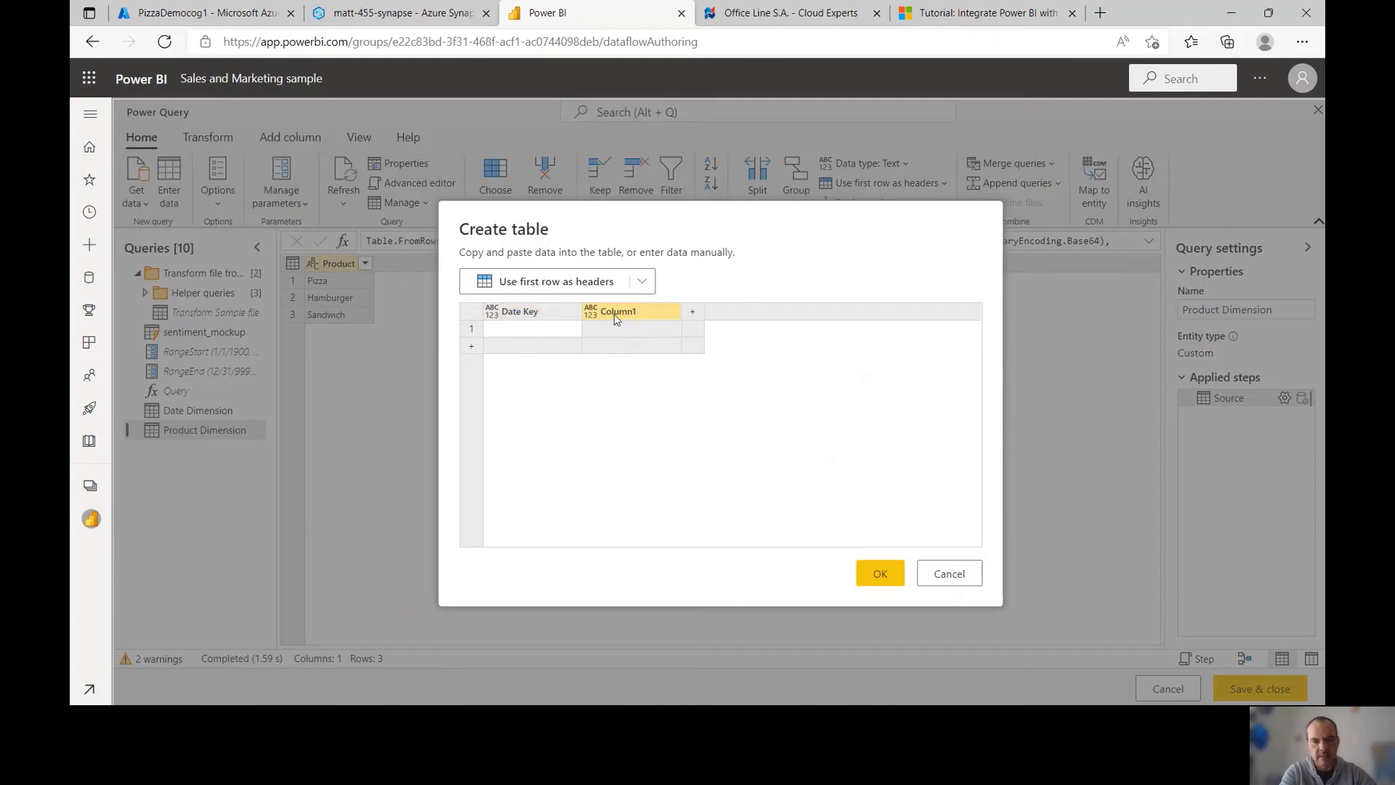
{"action": "double_click", "coordinate": [615, 320]}
{"action": "type", "text": "Product"}
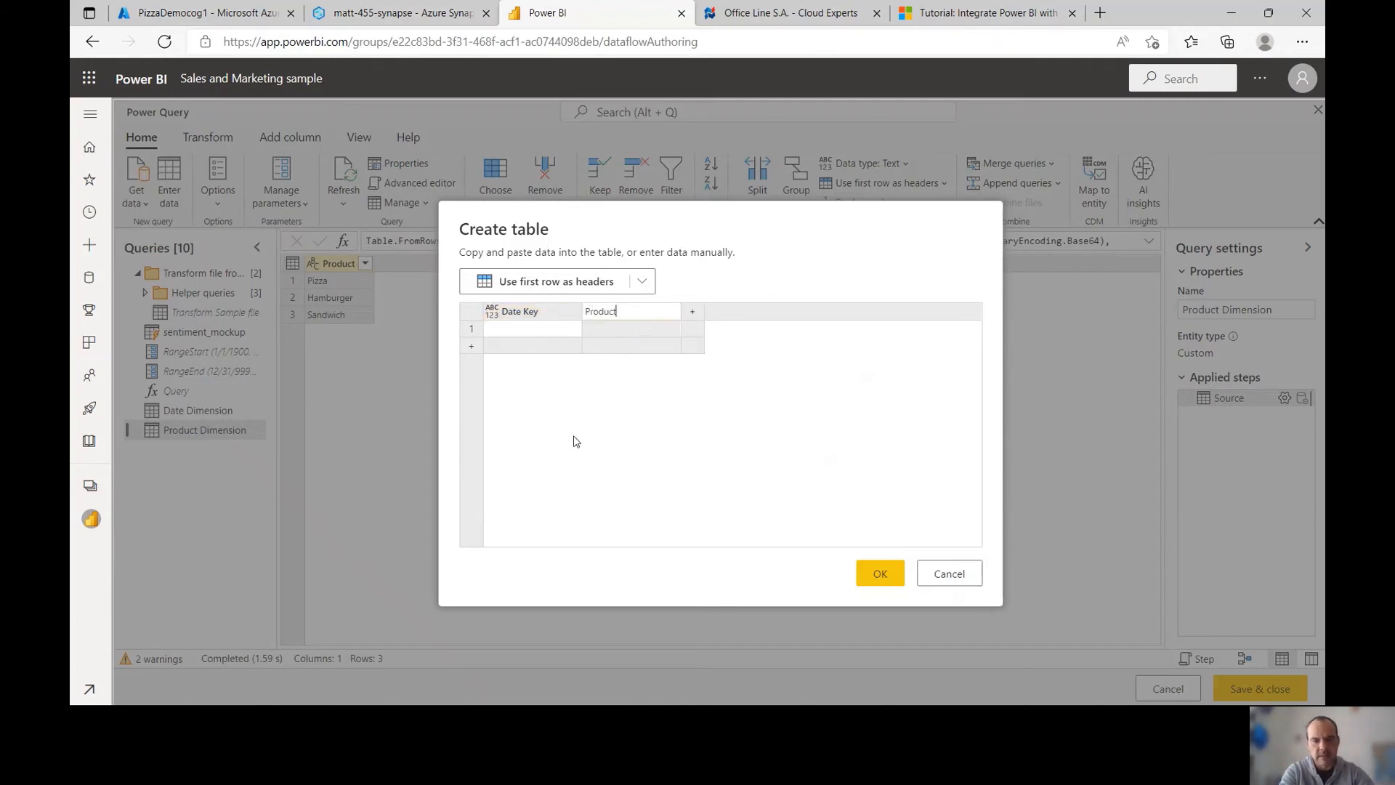
{"action": "type", "text": " Key"}
{"action": "left_click", "coordinate": [694, 312]}
{"action": "double_click", "coordinate": [703, 312]}
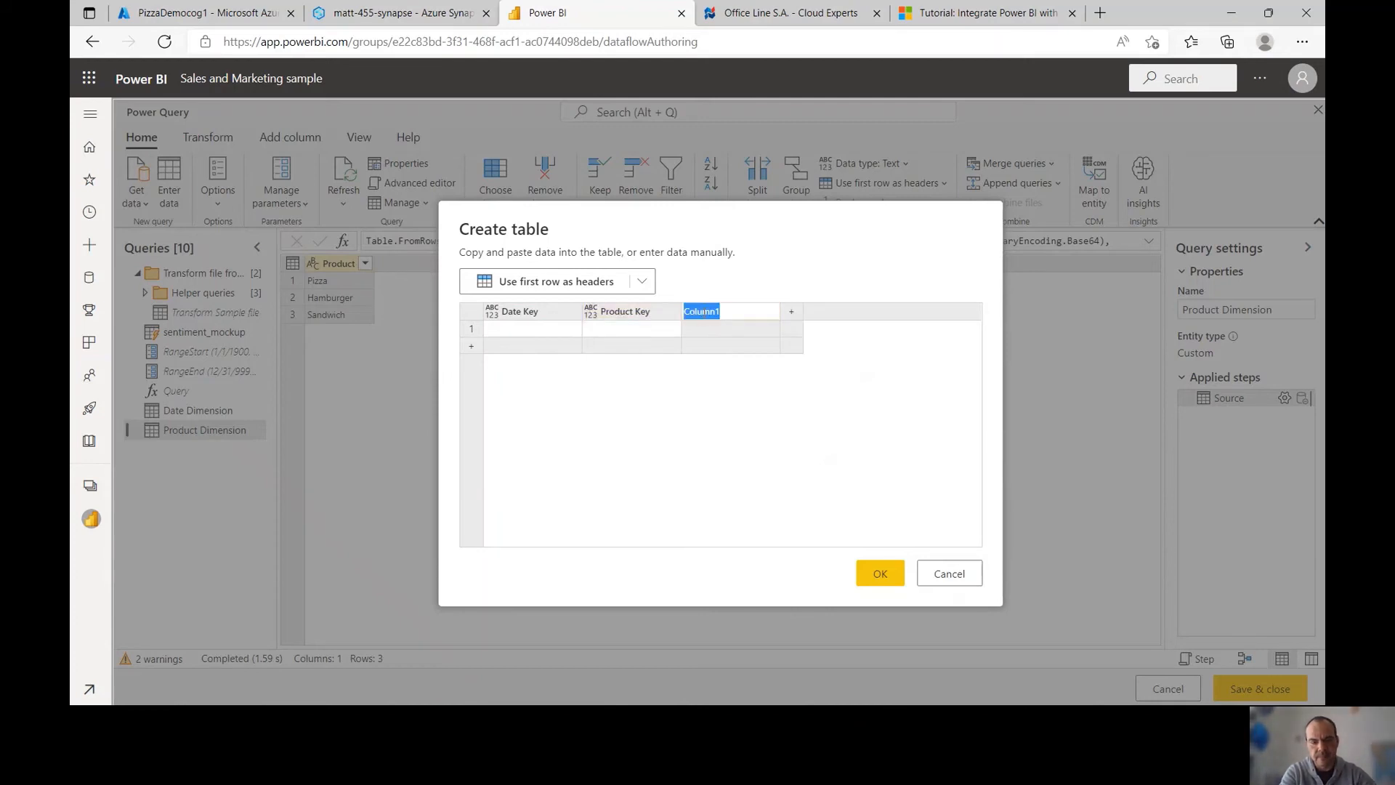
{"action": "type", "text": "Revenue"}
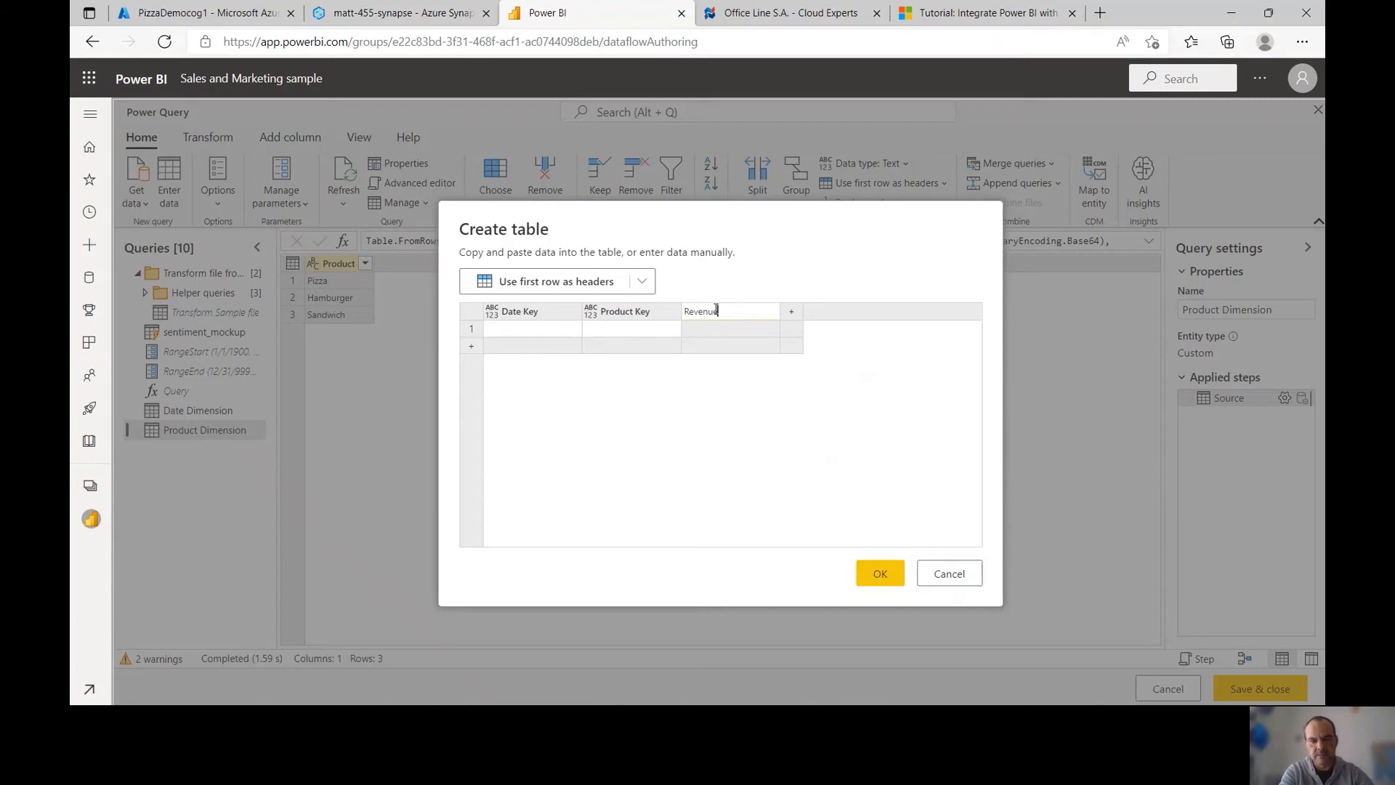
{"action": "key", "text": "Return"}
Enter rows 1/4/2021 Pizza 100, 1/5/2021 Pizza 120, 1/4/2021 Hamburger 80 and create the table
{"action": "left_click", "coordinate": [559, 341]}
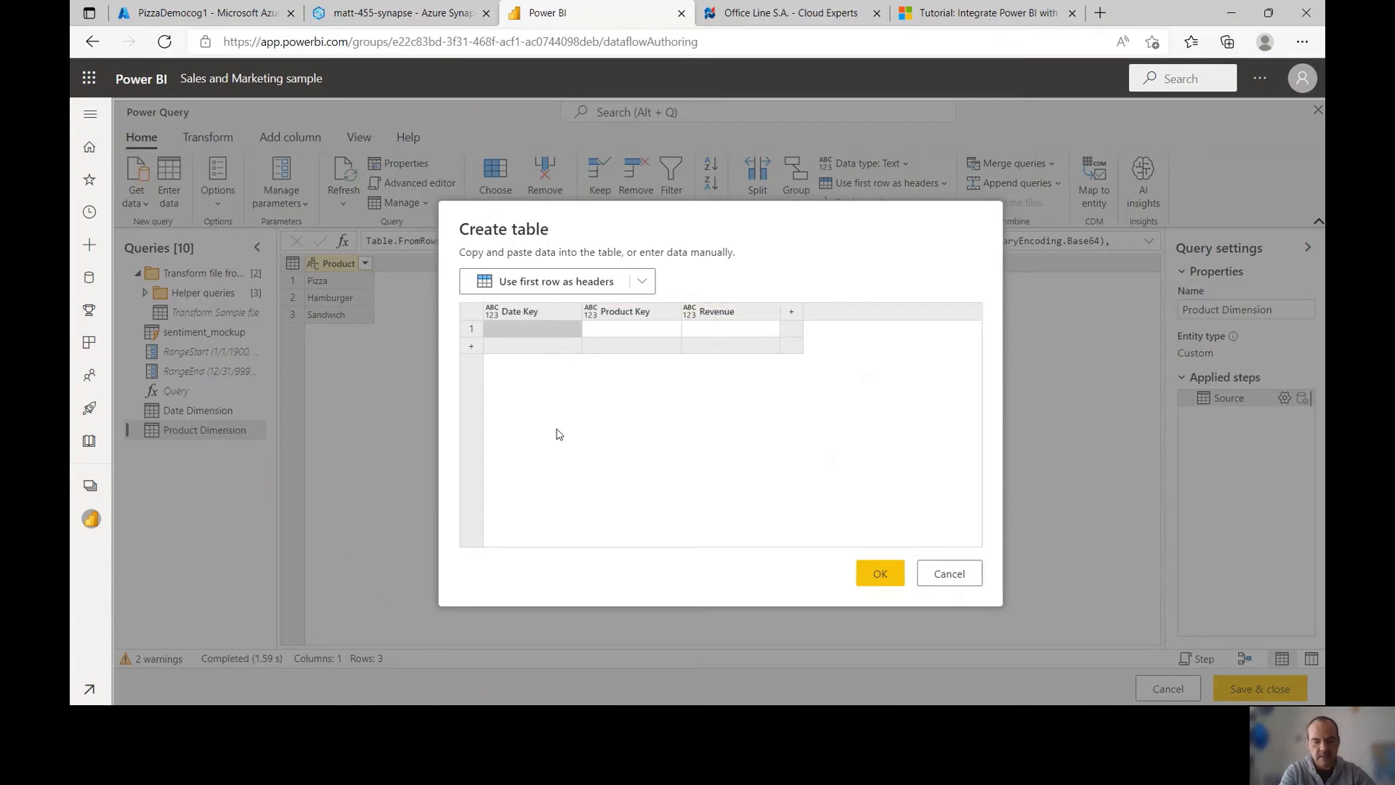
{"action": "type", "text": "1/"}
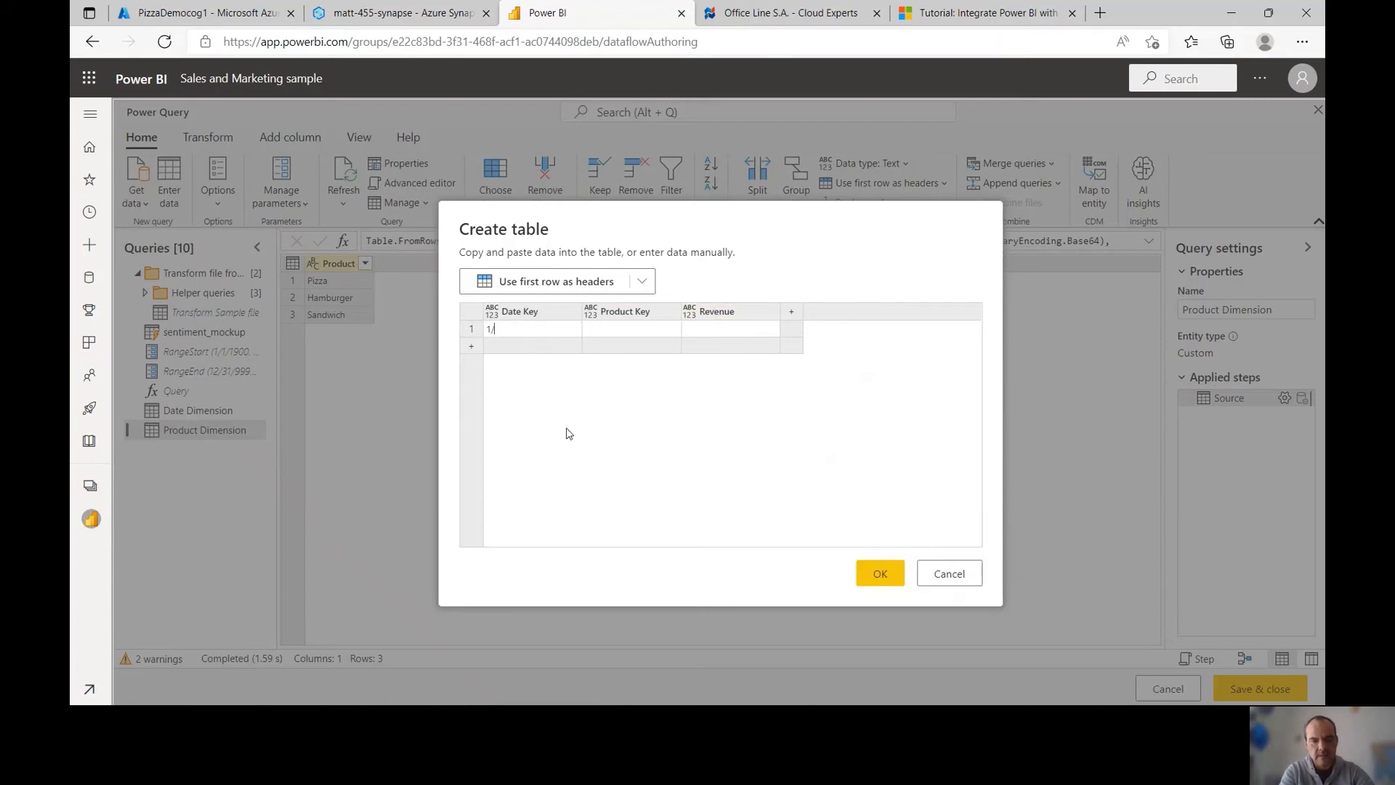
{"action": "type", "text": "4/2021 "}
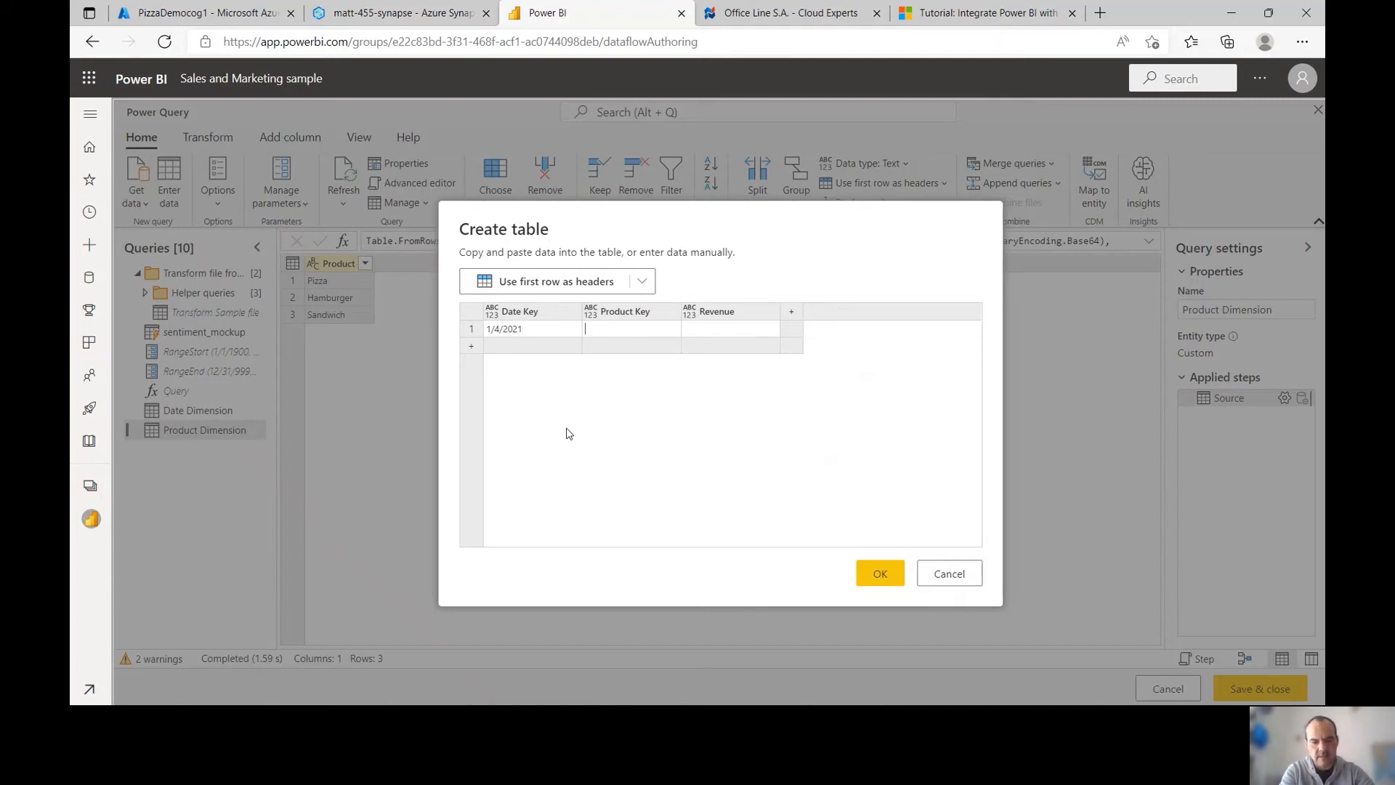
{"action": "type", "text": "Pizza 100"}
{"action": "key", "text": "Return"}
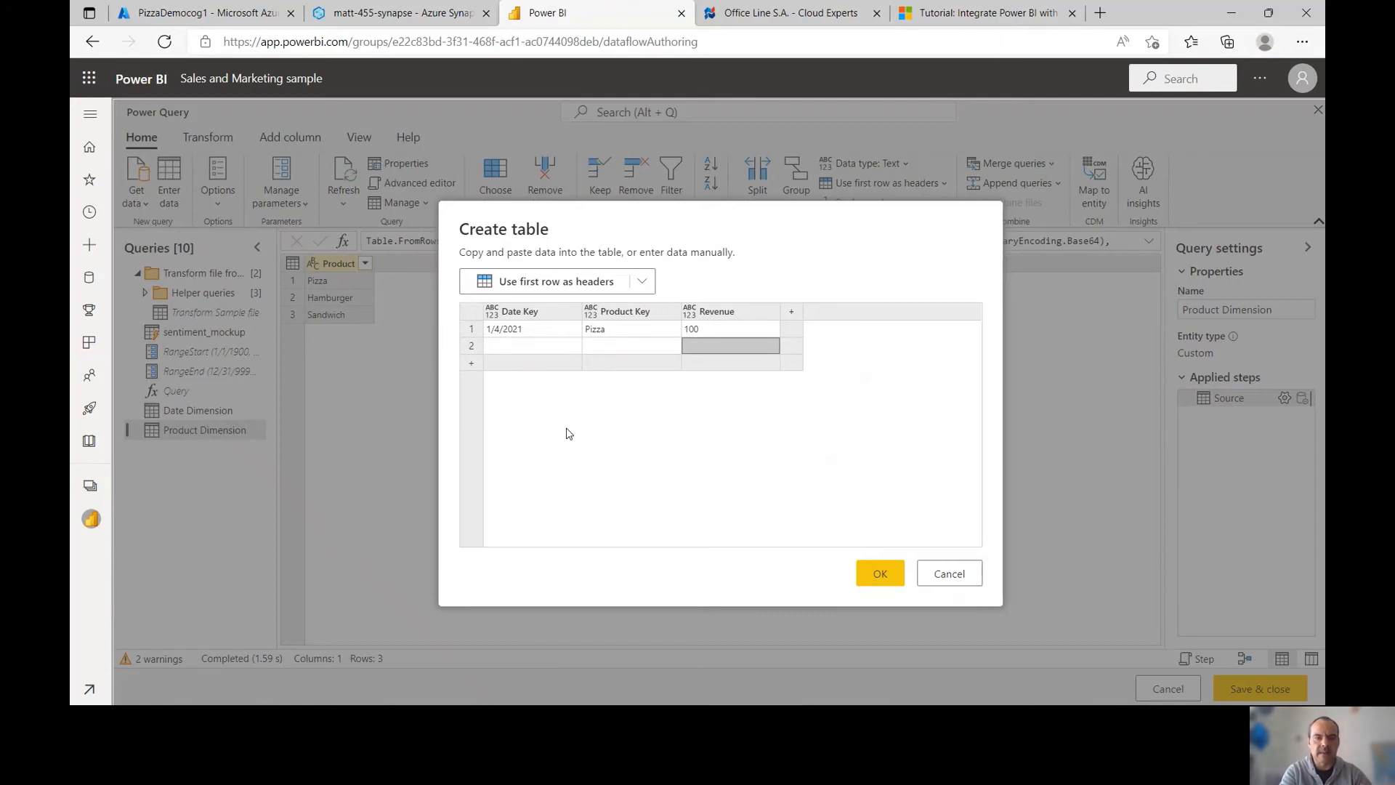
{"action": "left_click", "coordinate": [540, 350]}
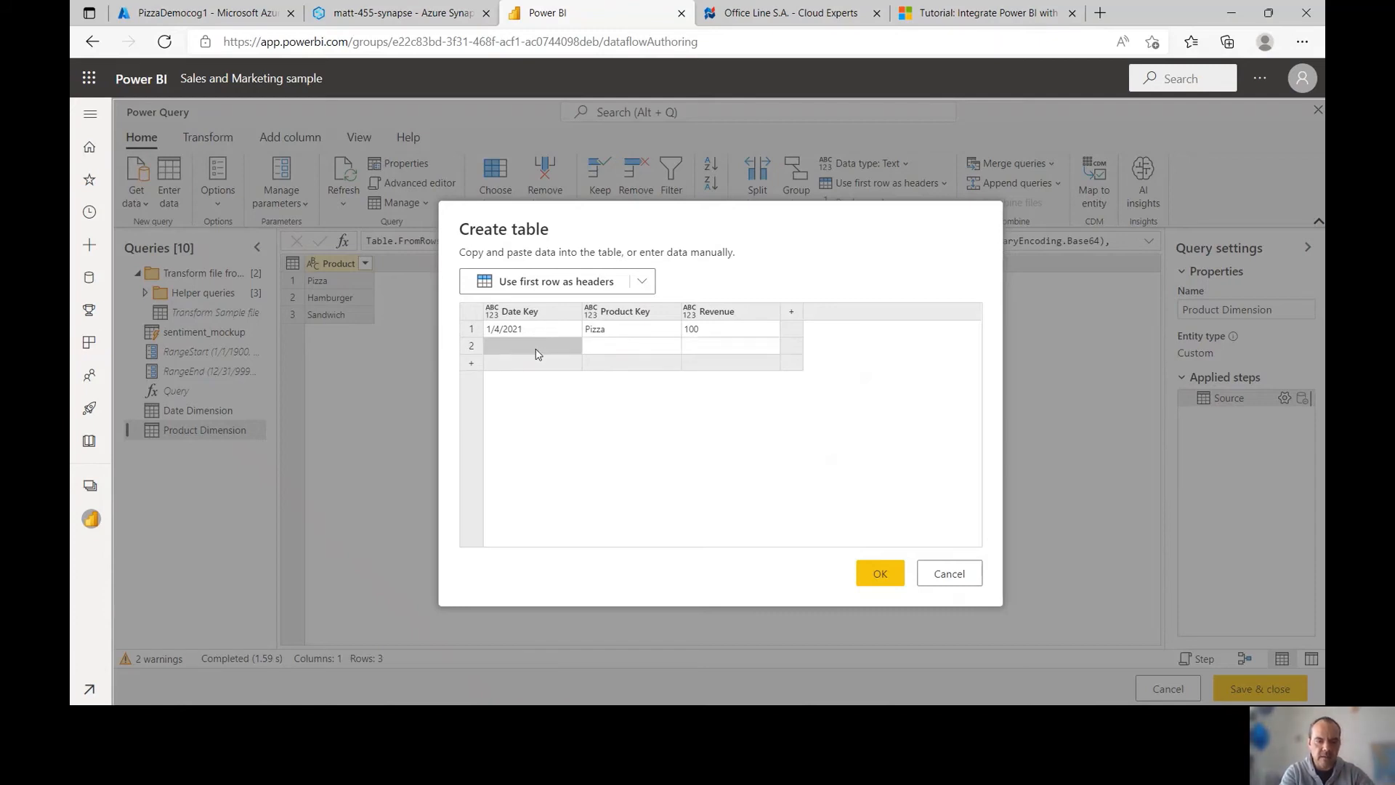
{"action": "type", "text": "1/5/2021"}
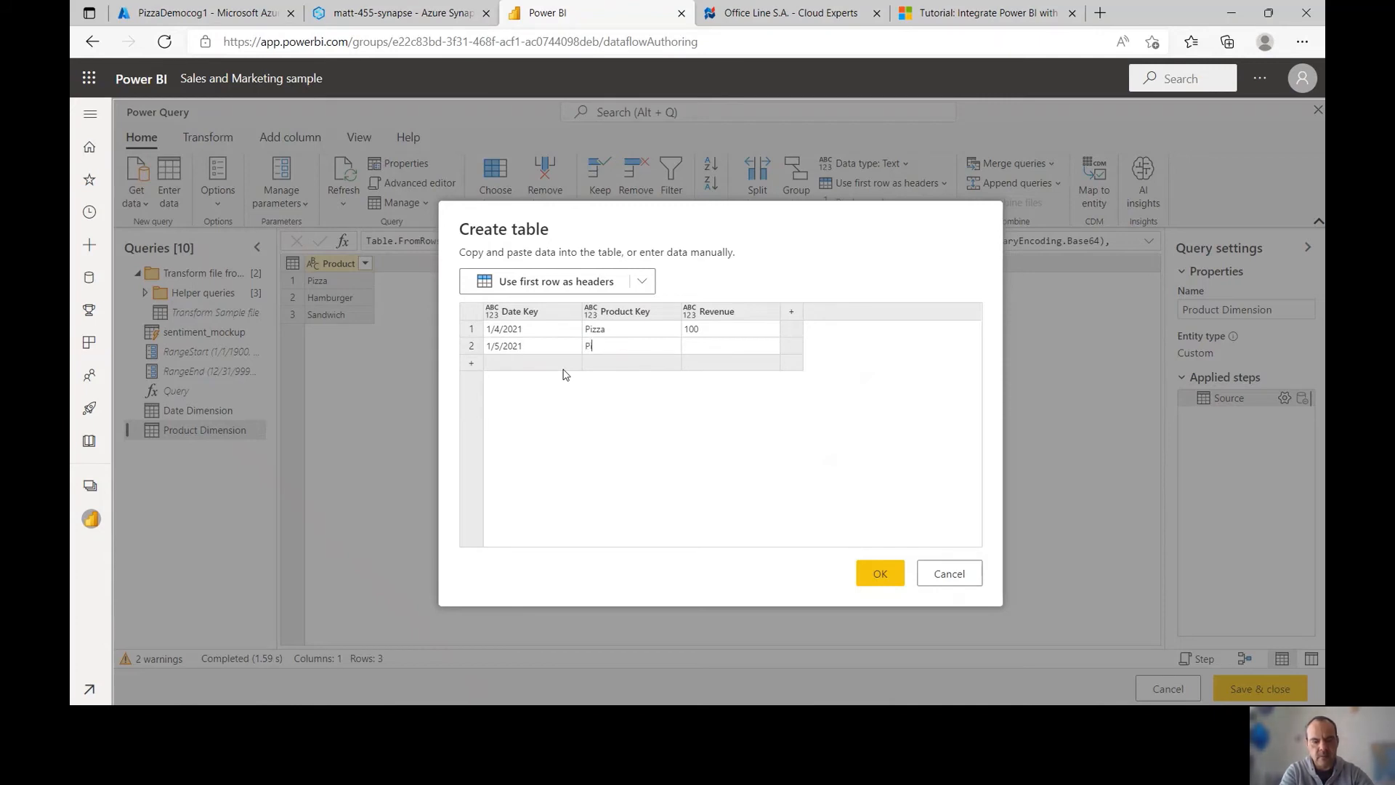
{"action": "type", "text": "20"}
{"action": "key", "text": "Return"}
{"action": "left_click", "coordinate": [526, 362]}
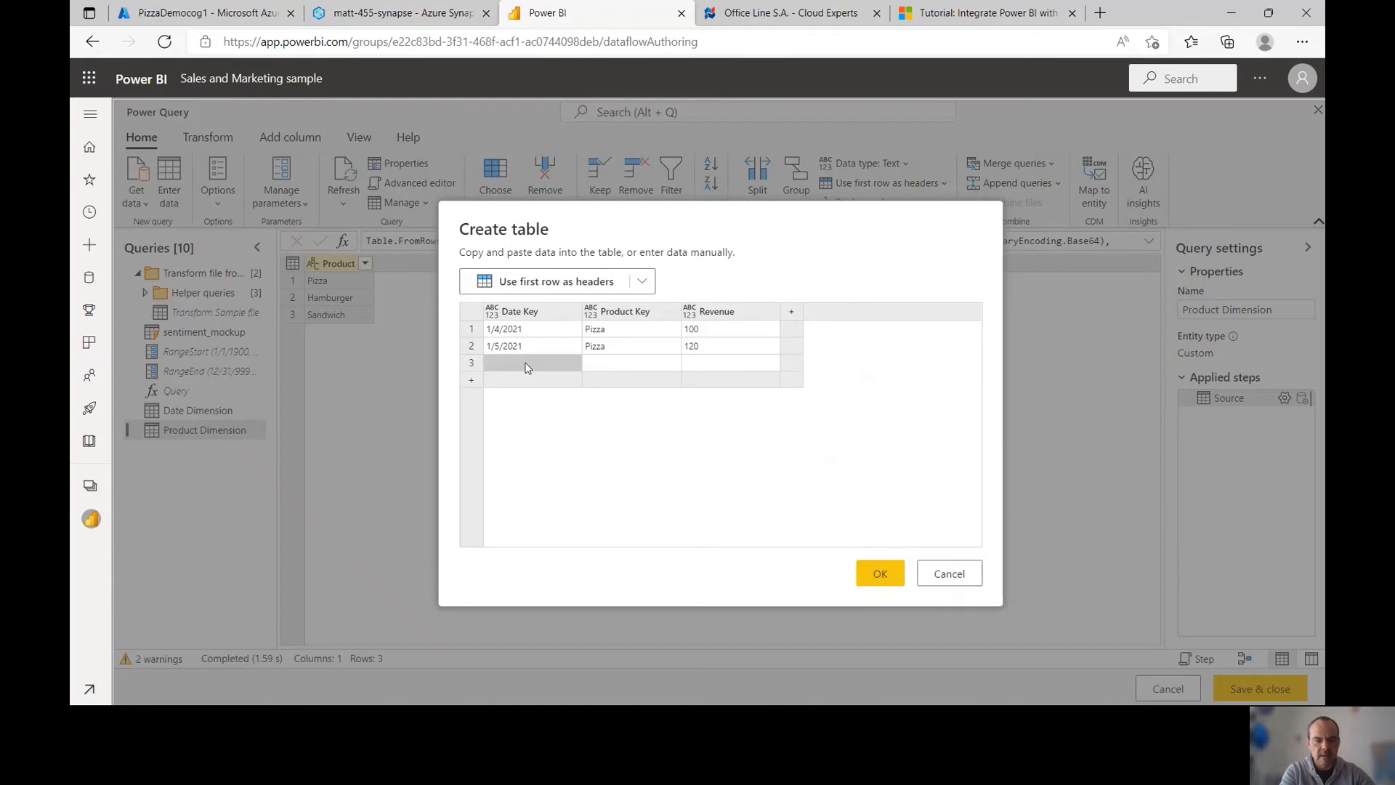
{"action": "type", "text": "1/4/2021"}
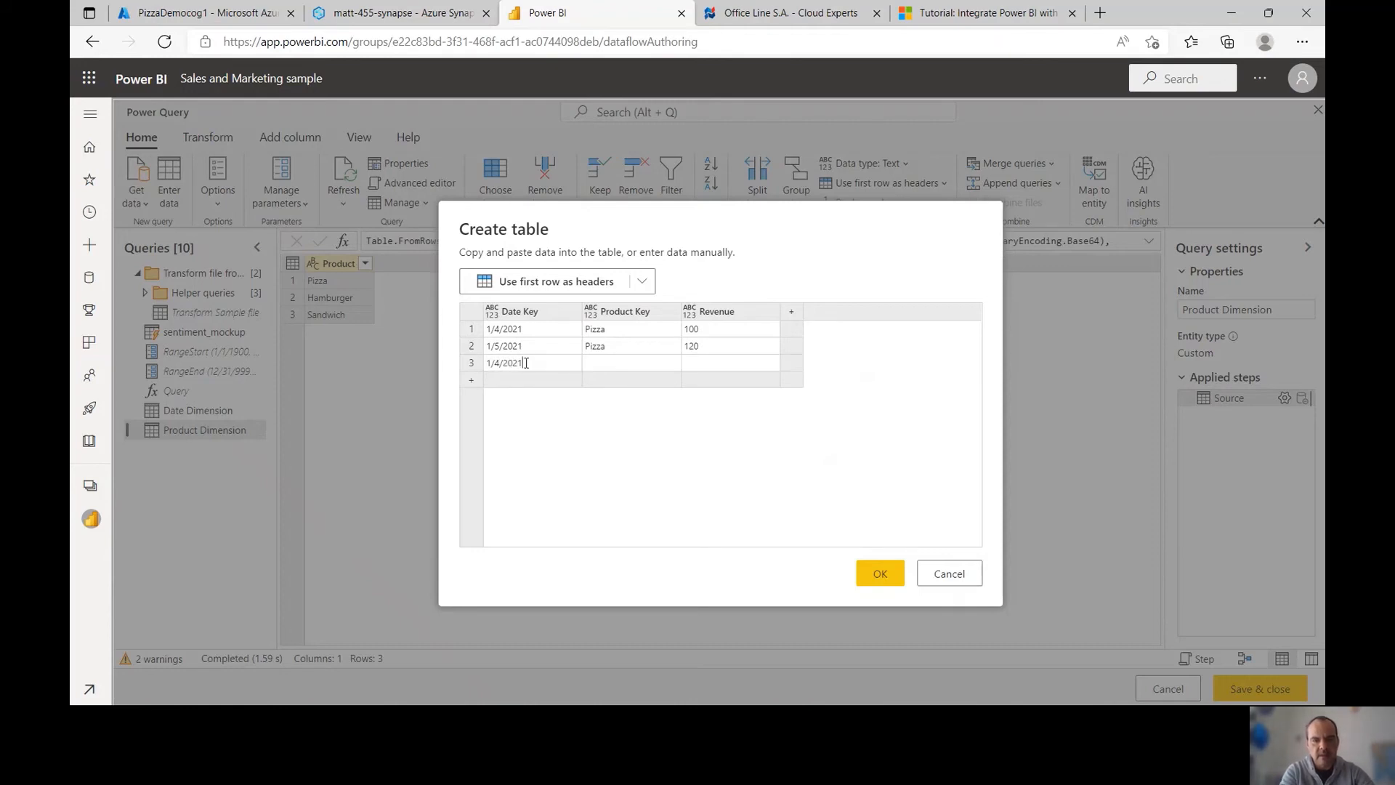
{"action": "key", "text": "Tab"}
{"action": "type", "text": "Hamburger"}
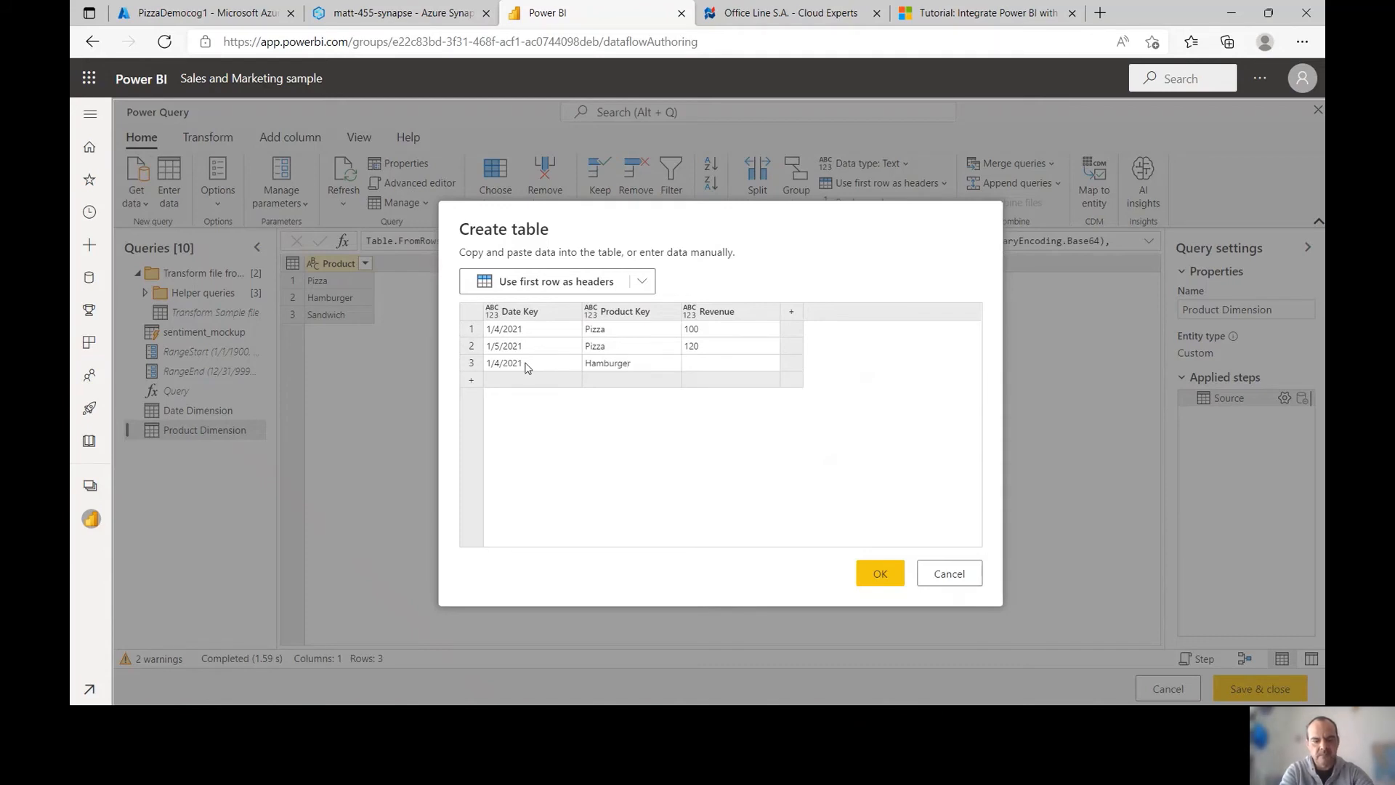
{"action": "type", "text": "80"}
{"action": "key", "text": "Return"}
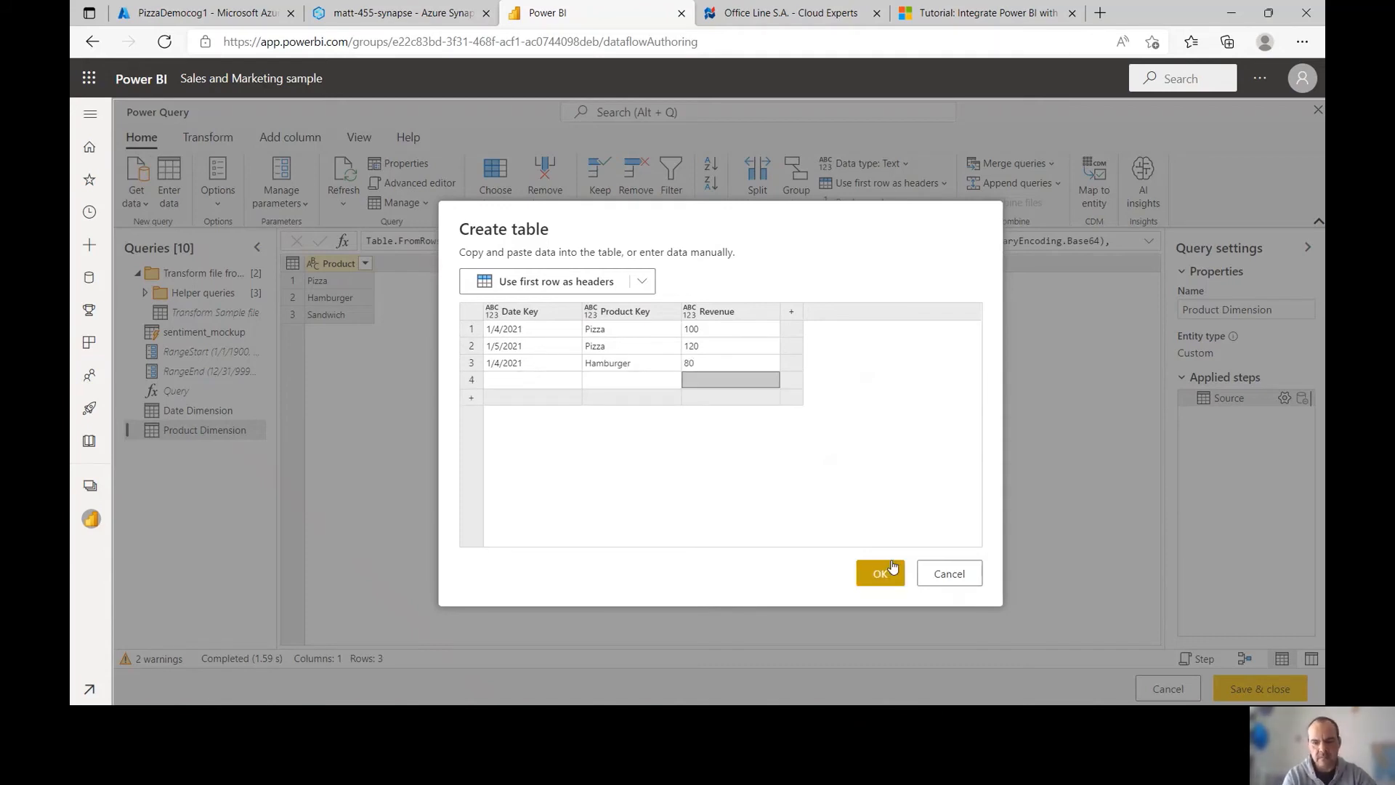
{"action": "left_click", "coordinate": [879, 572]}
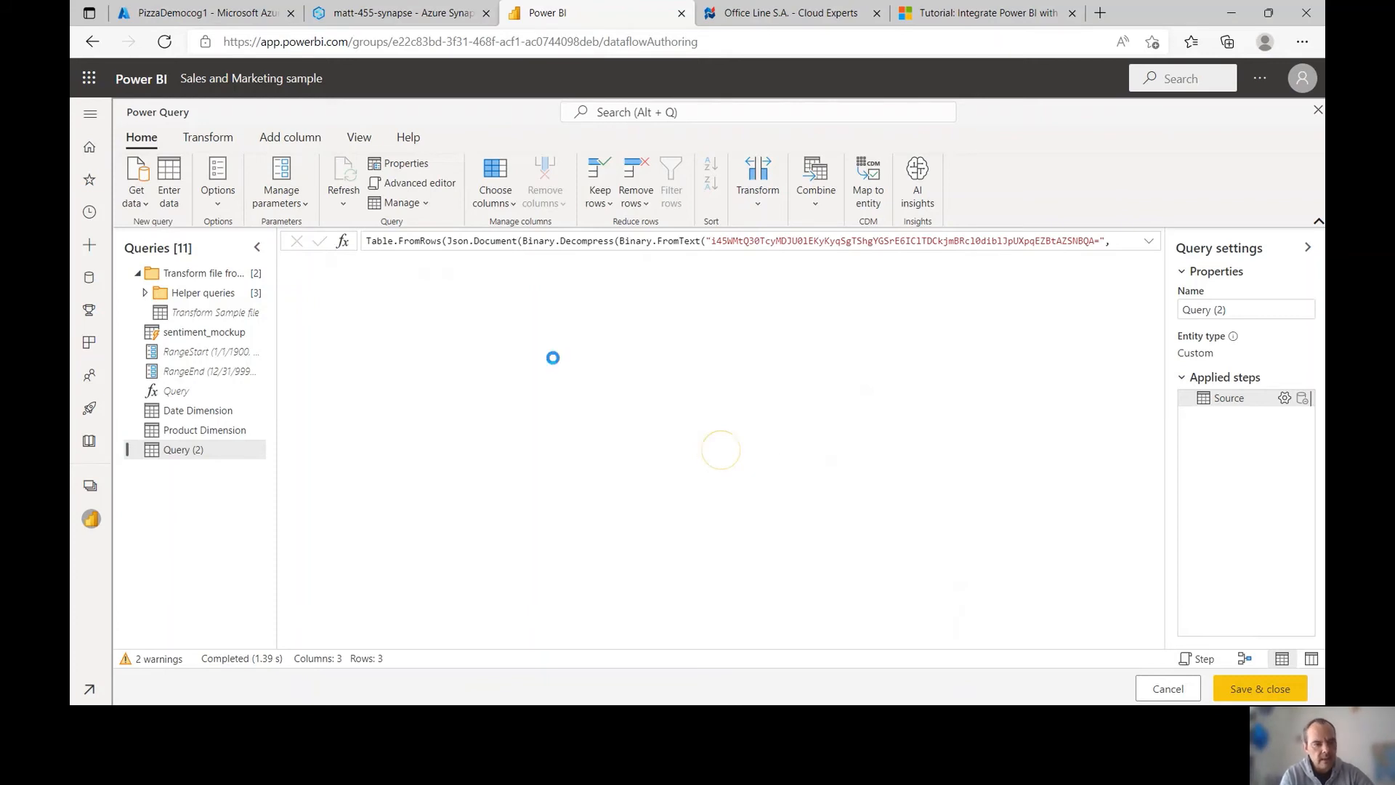
Rename the new query to Sales and switch back to sentiment_mockup
{"action": "double_click", "coordinate": [207, 453]}
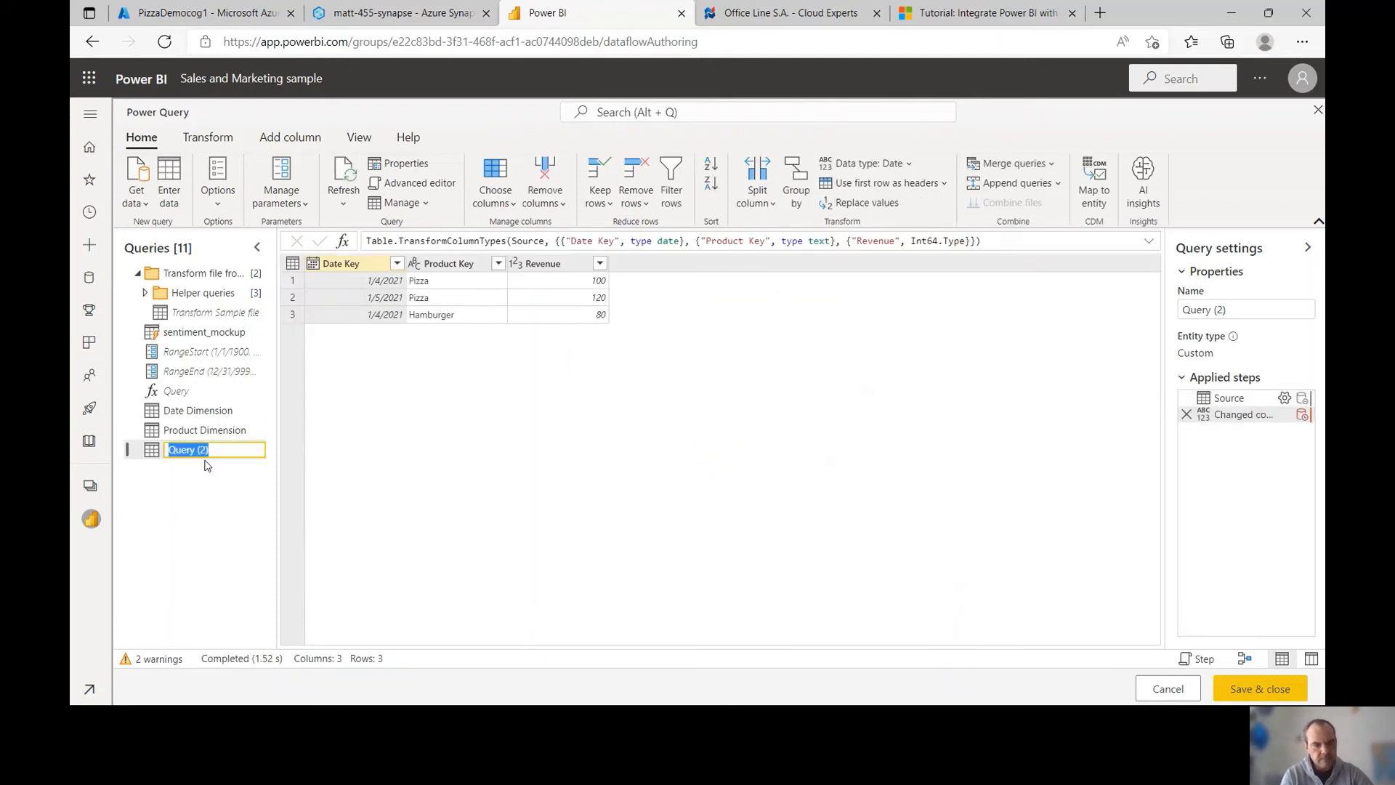
{"action": "type", "text": "Sale"}
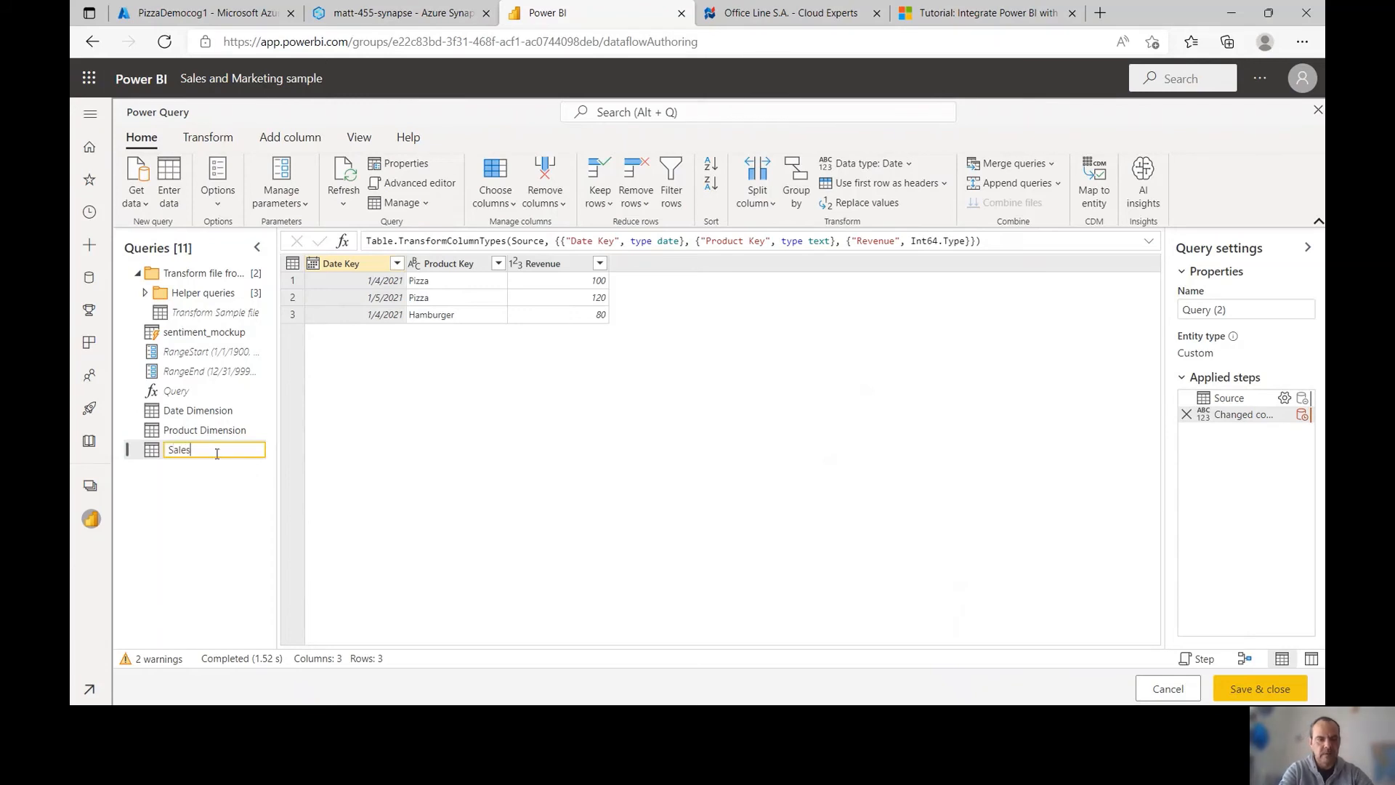
{"action": "type", "text": "s"}
{"action": "key", "text": "Return"}
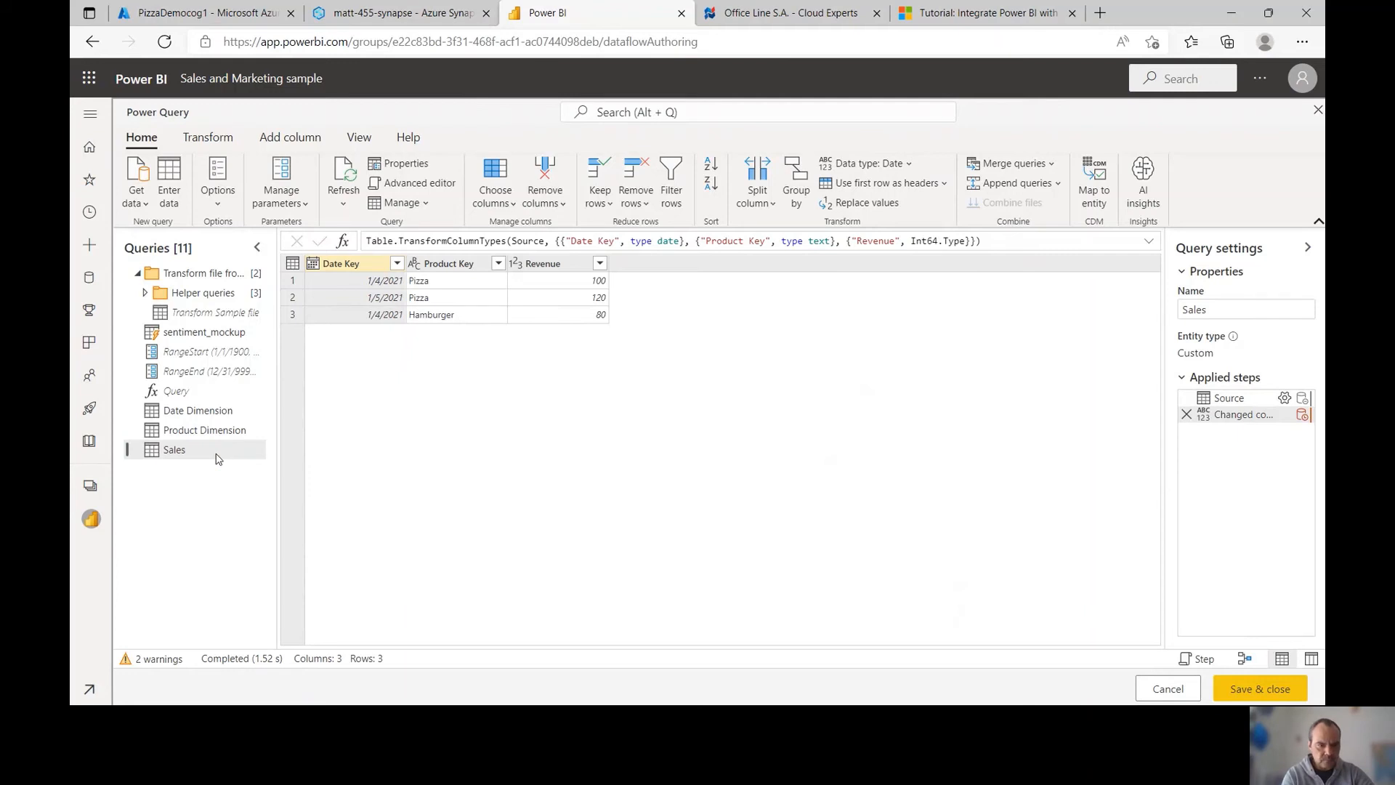
{"action": "left_click", "coordinate": [213, 334]}
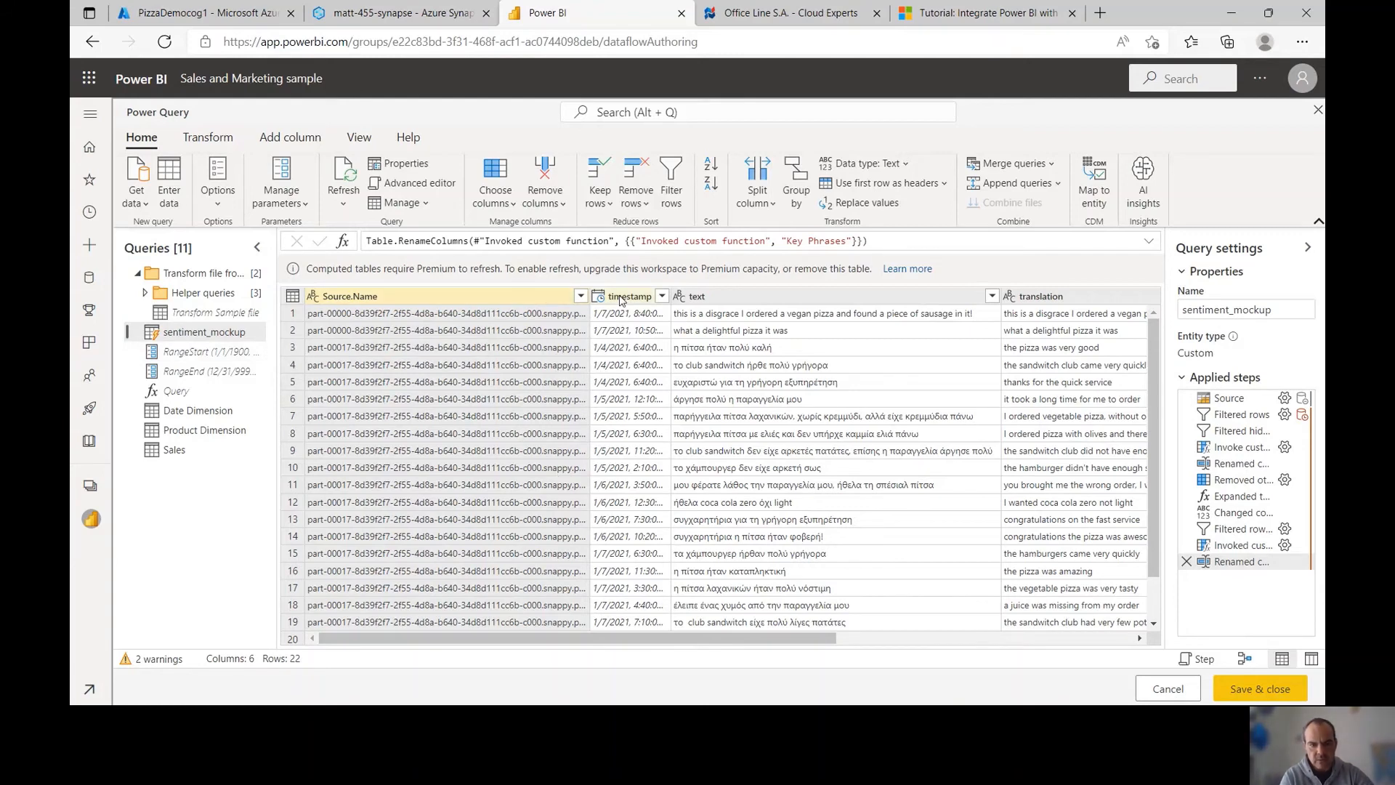
Duplicate the timestamp column, set the copy to Date type and rename it Date Key
{"action": "right_click", "coordinate": [621, 297]}
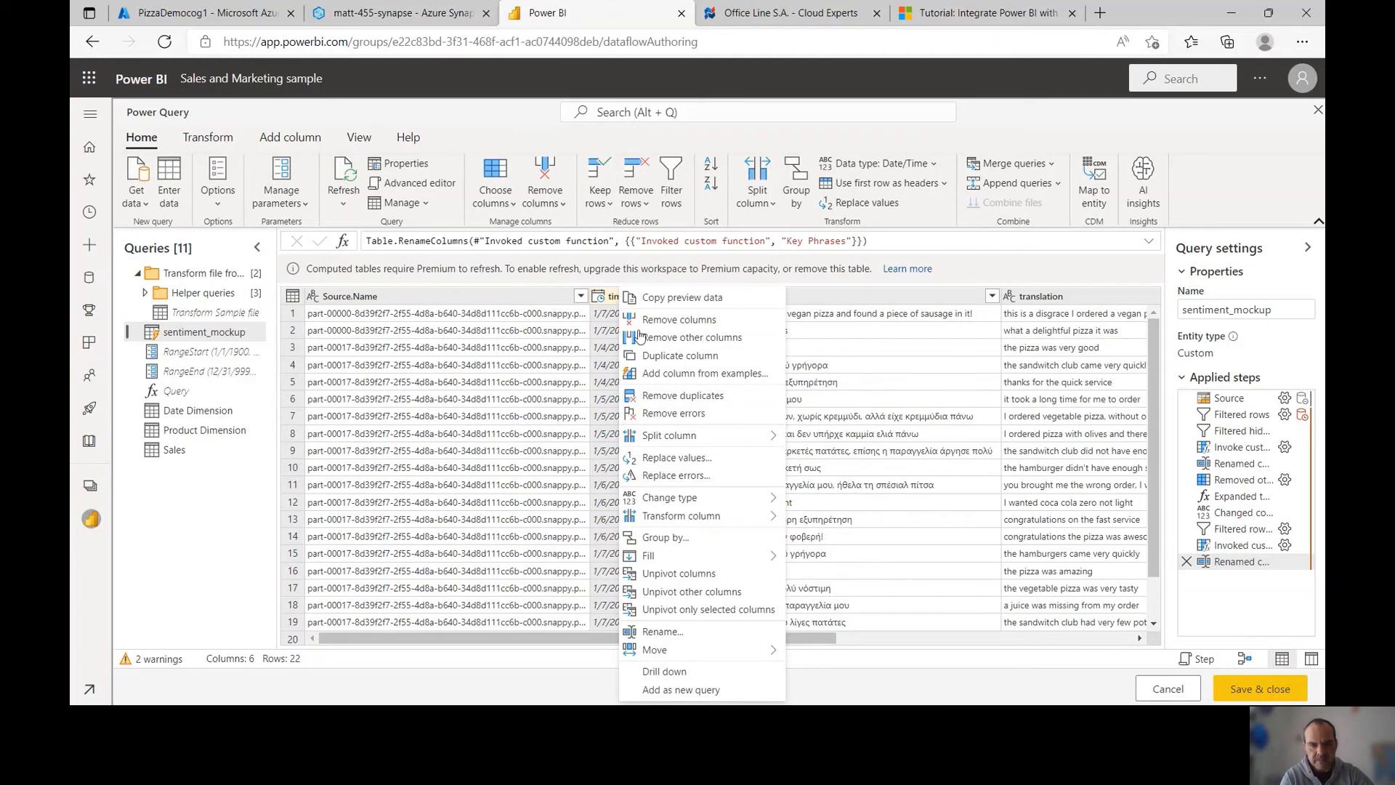
{"action": "left_click", "coordinate": [654, 413]}
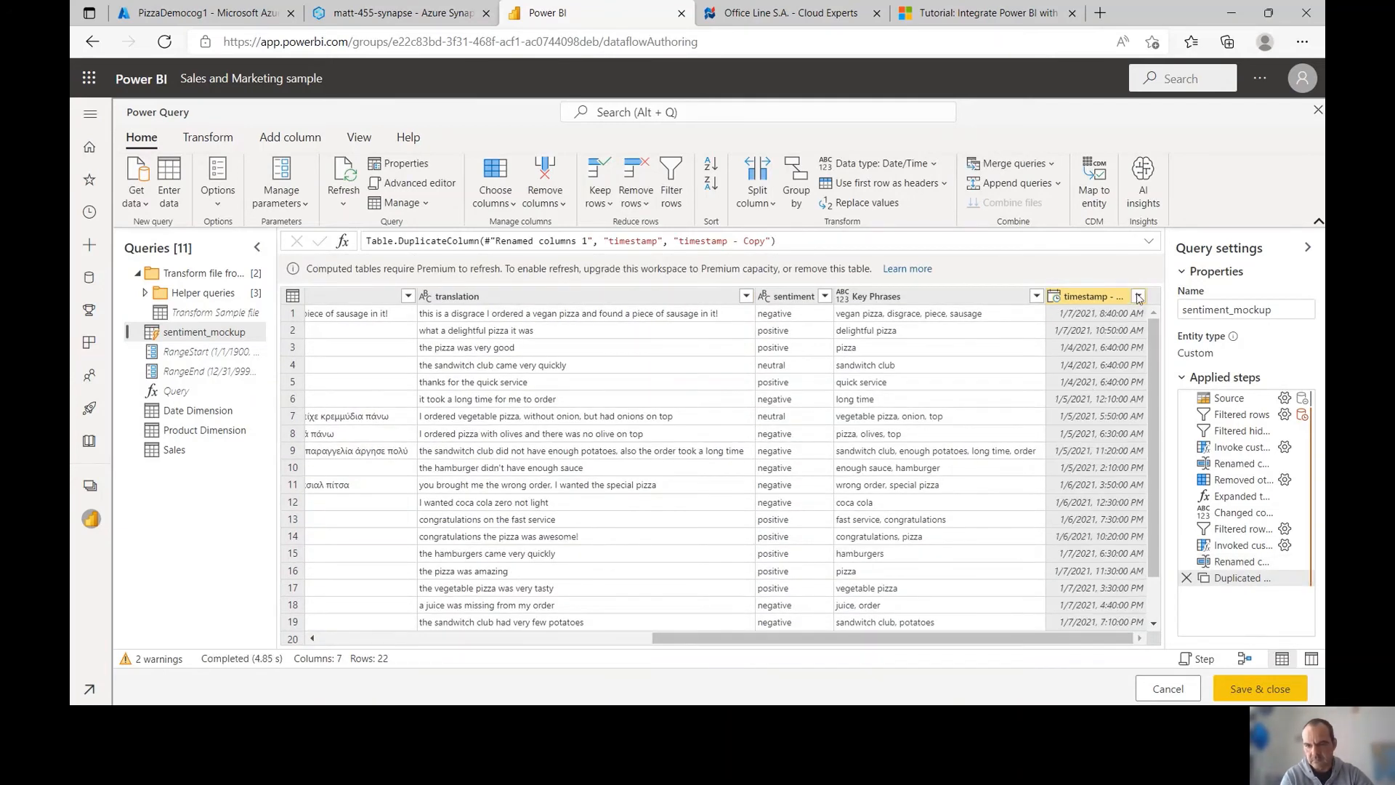
{"action": "left_click", "coordinate": [1056, 298]}
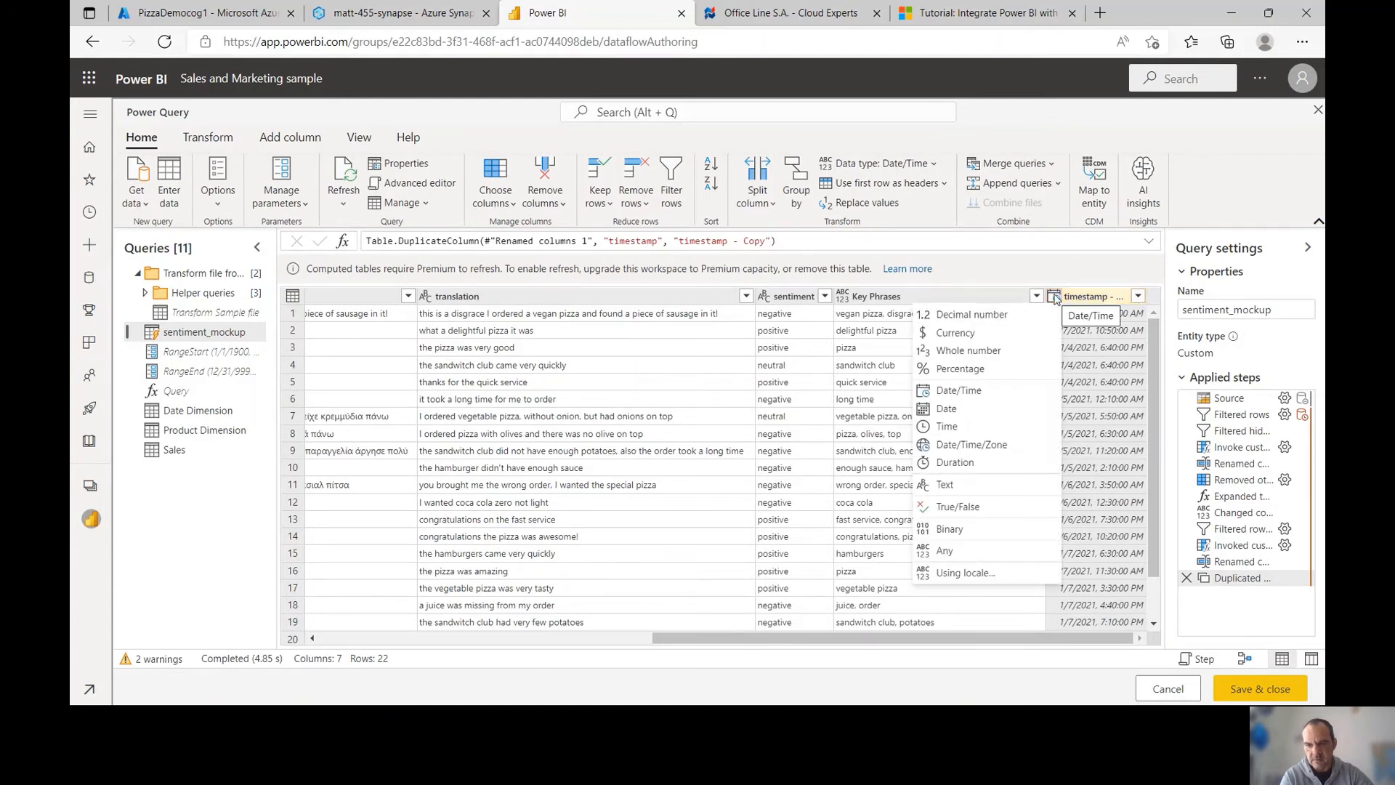
{"action": "left_click", "coordinate": [1010, 410]}
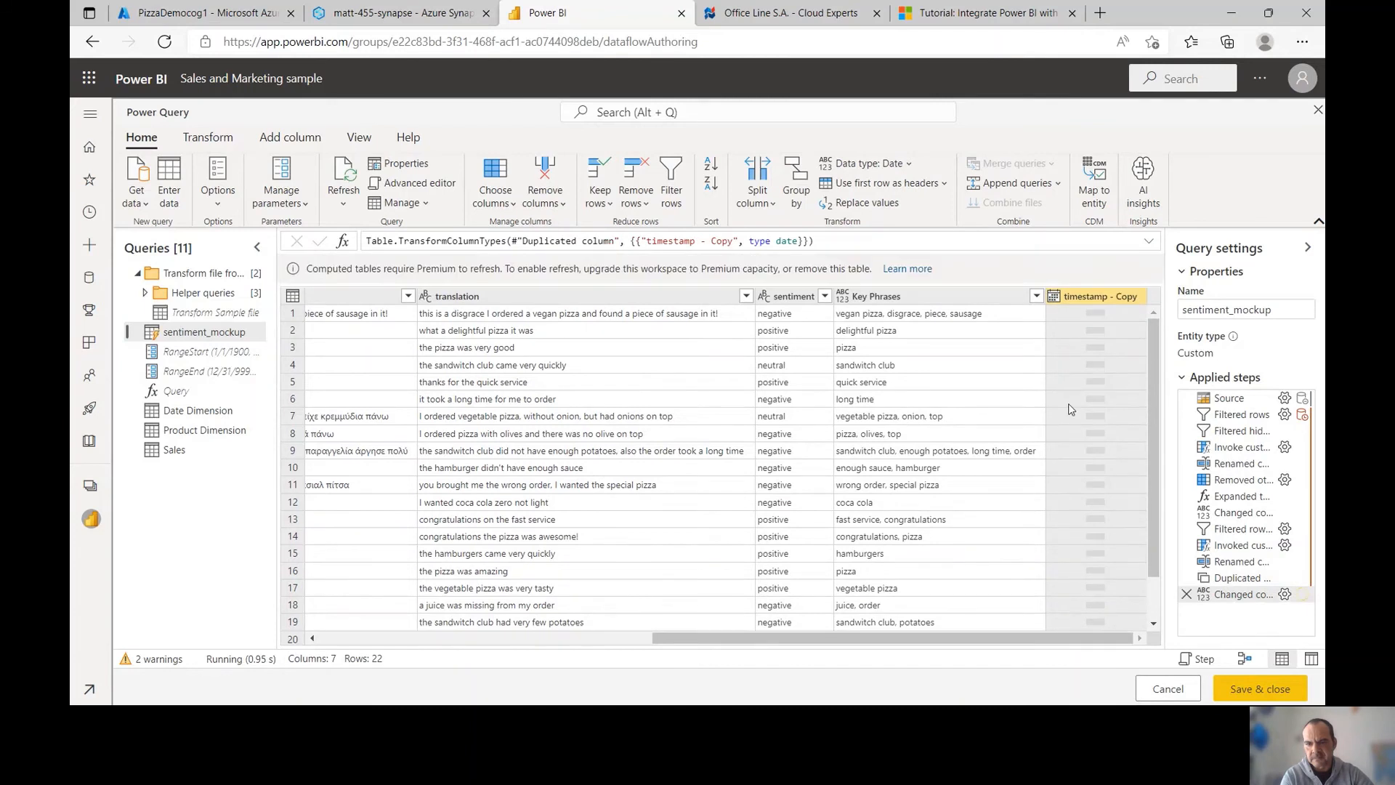
{"action": "double_click", "coordinate": [1102, 297]}
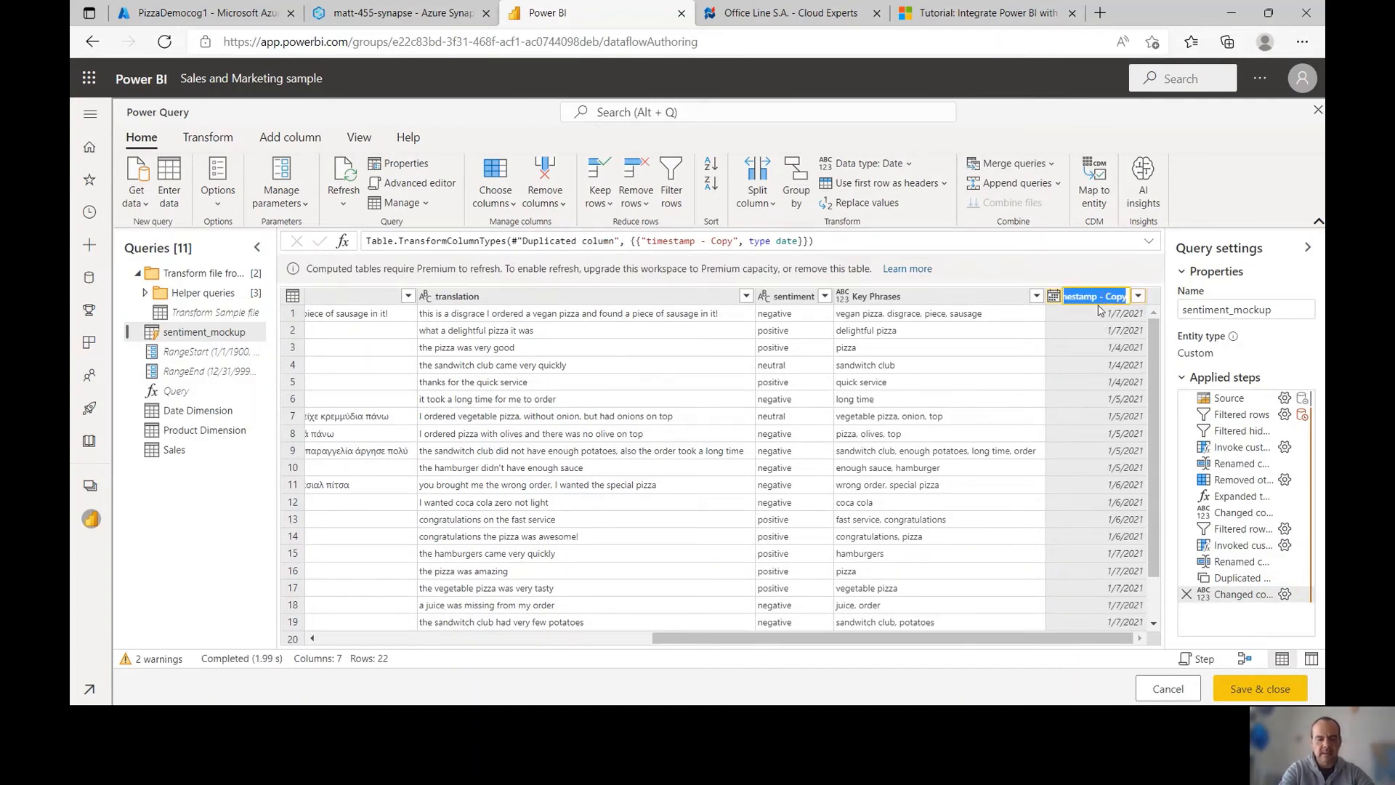
{"action": "type", "text": "Date Key"}
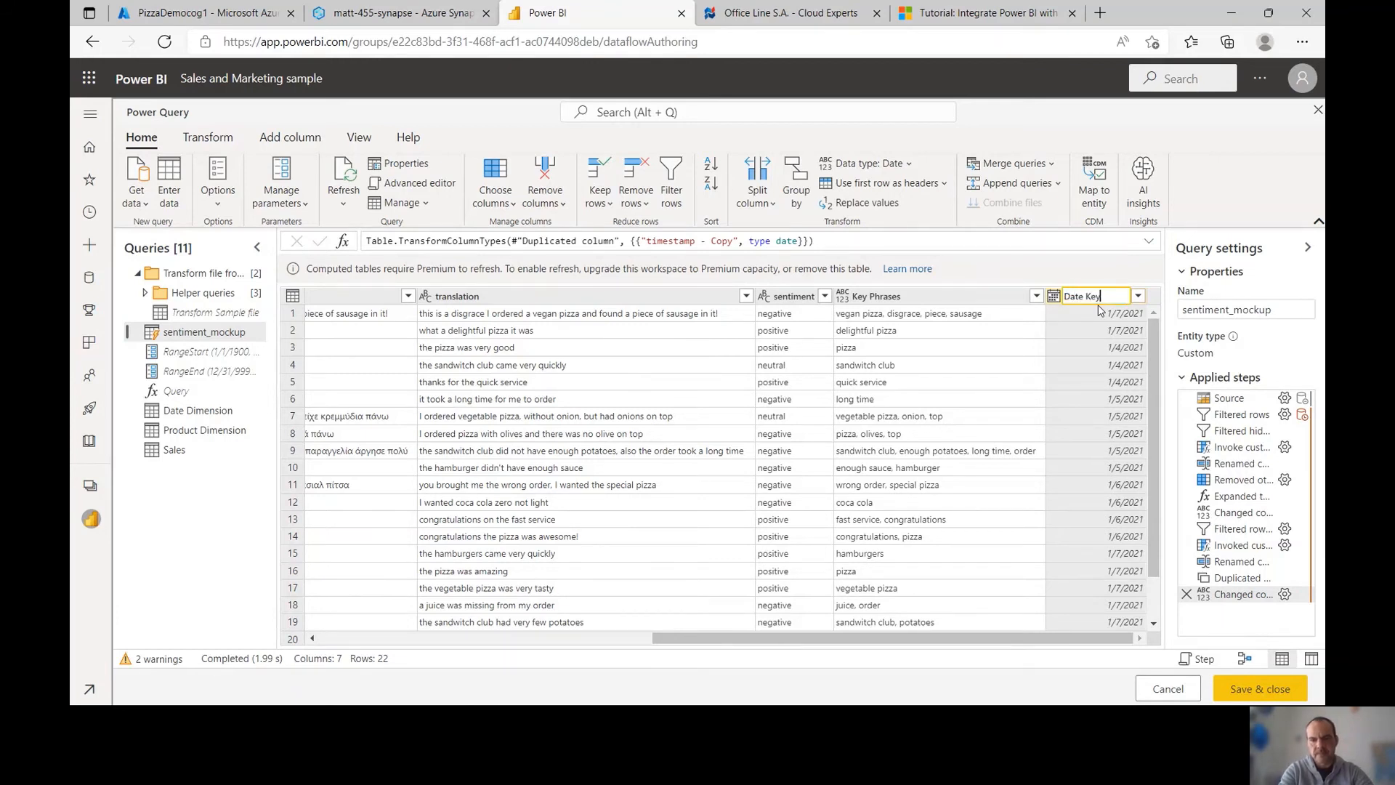
{"action": "key", "text": "Return"}
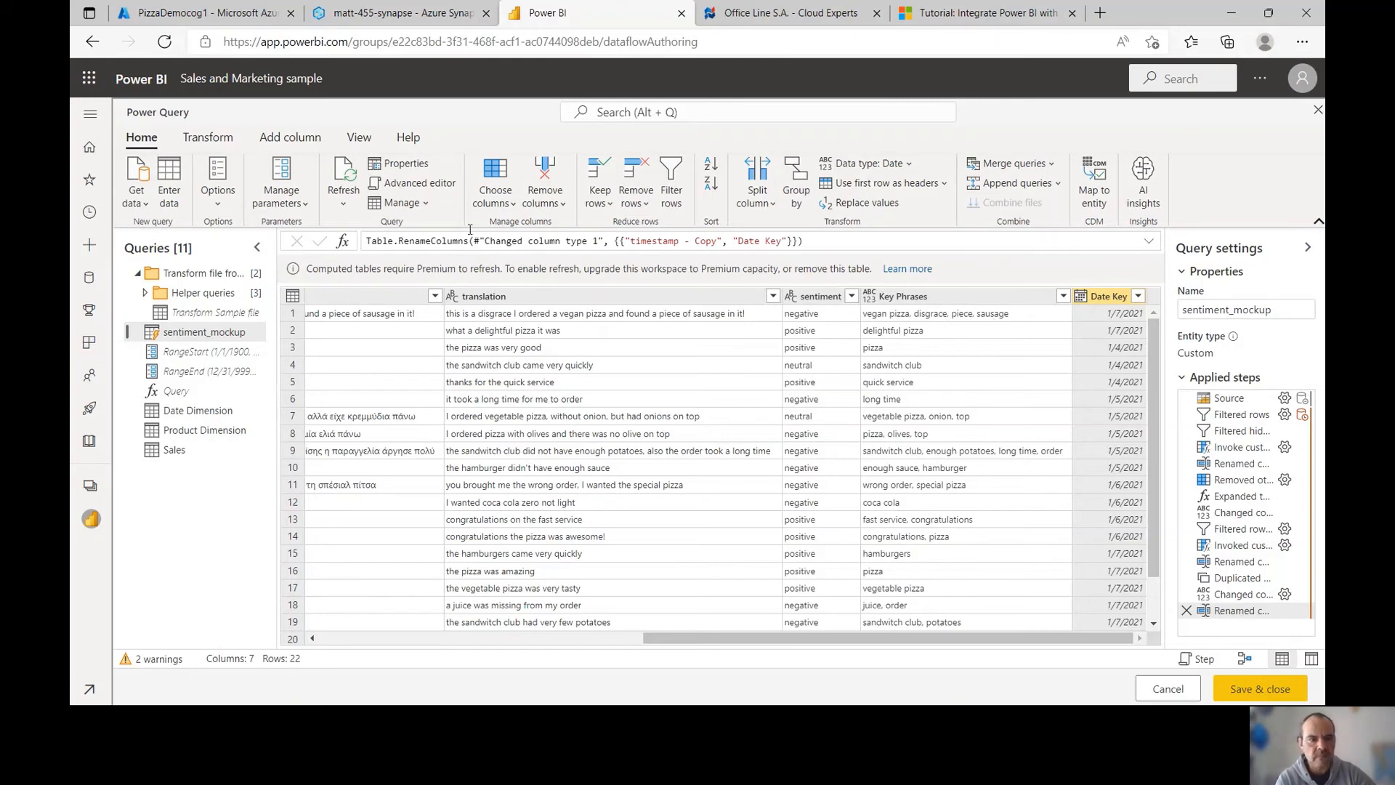
Start a conditional column named Product Key: Key Phrases contains pizza gives Pizza
{"action": "left_click", "coordinate": [279, 143]}
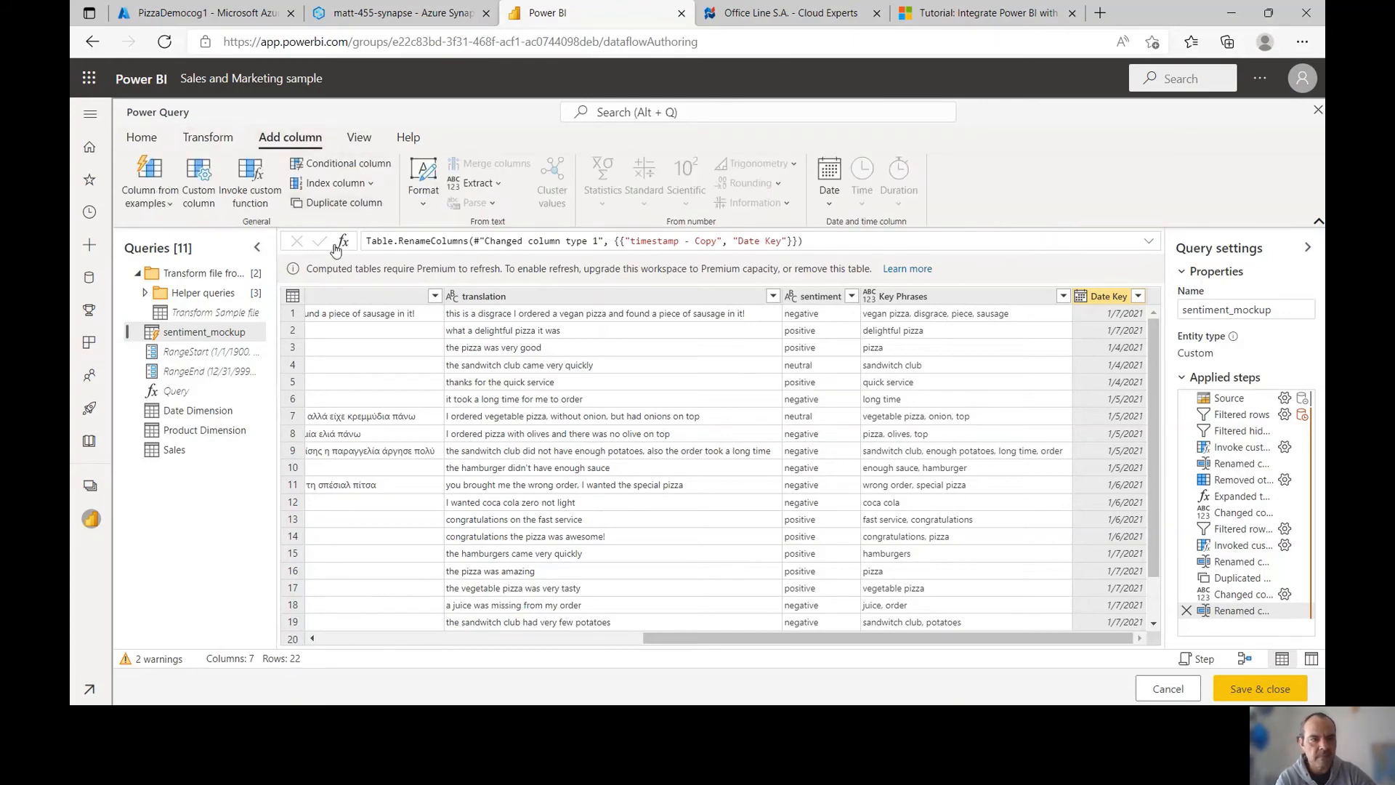
{"action": "left_click", "coordinate": [345, 166]}
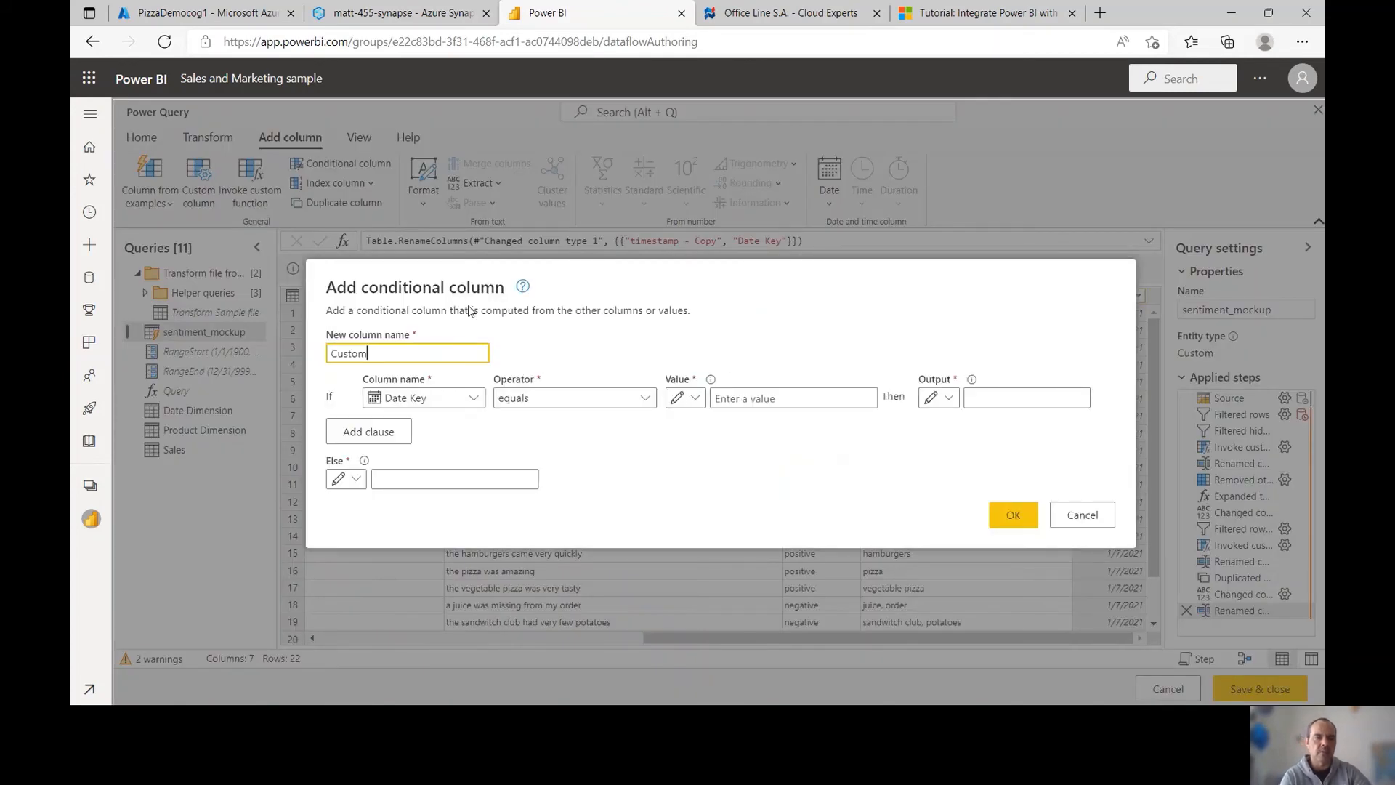
{"action": "double_click", "coordinate": [336, 351]}
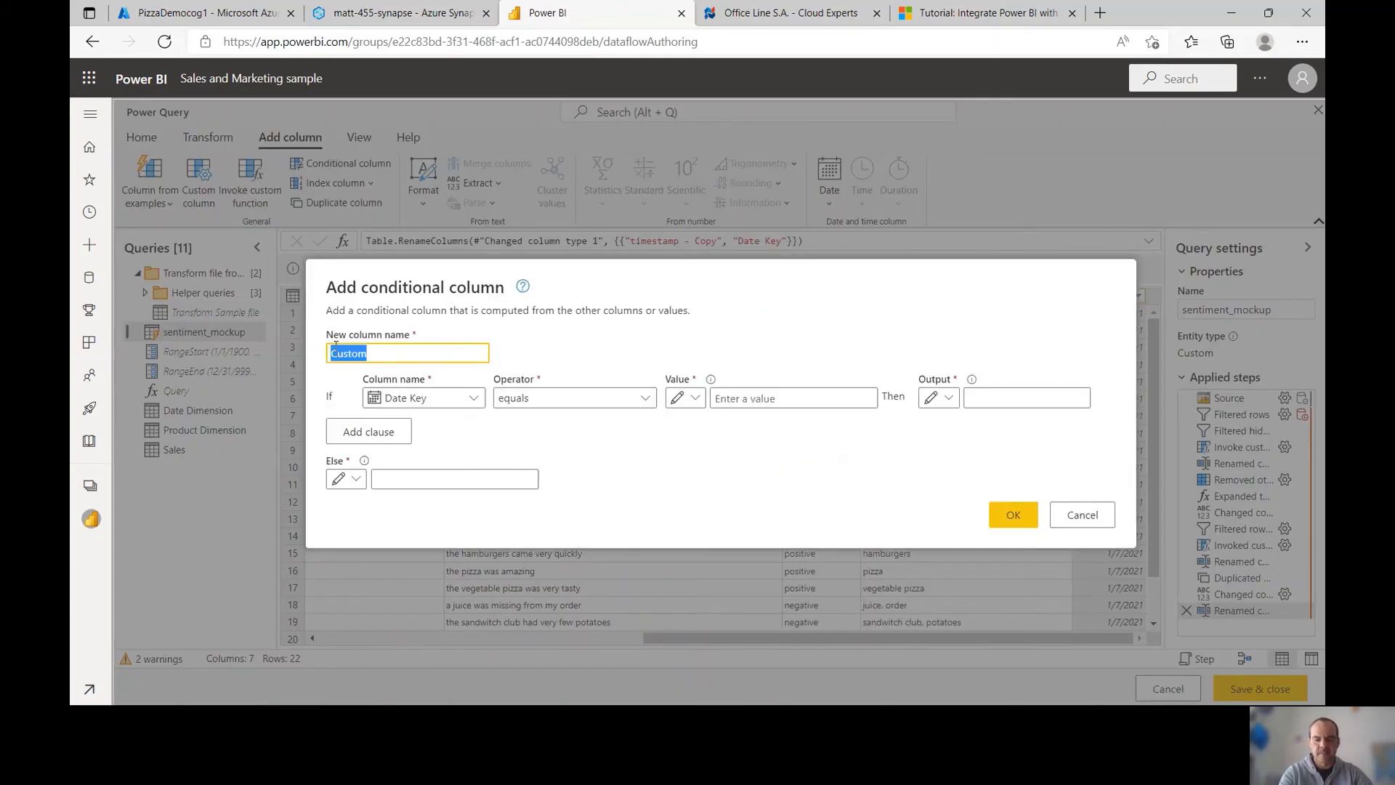
{"action": "type", "text": "Product "}
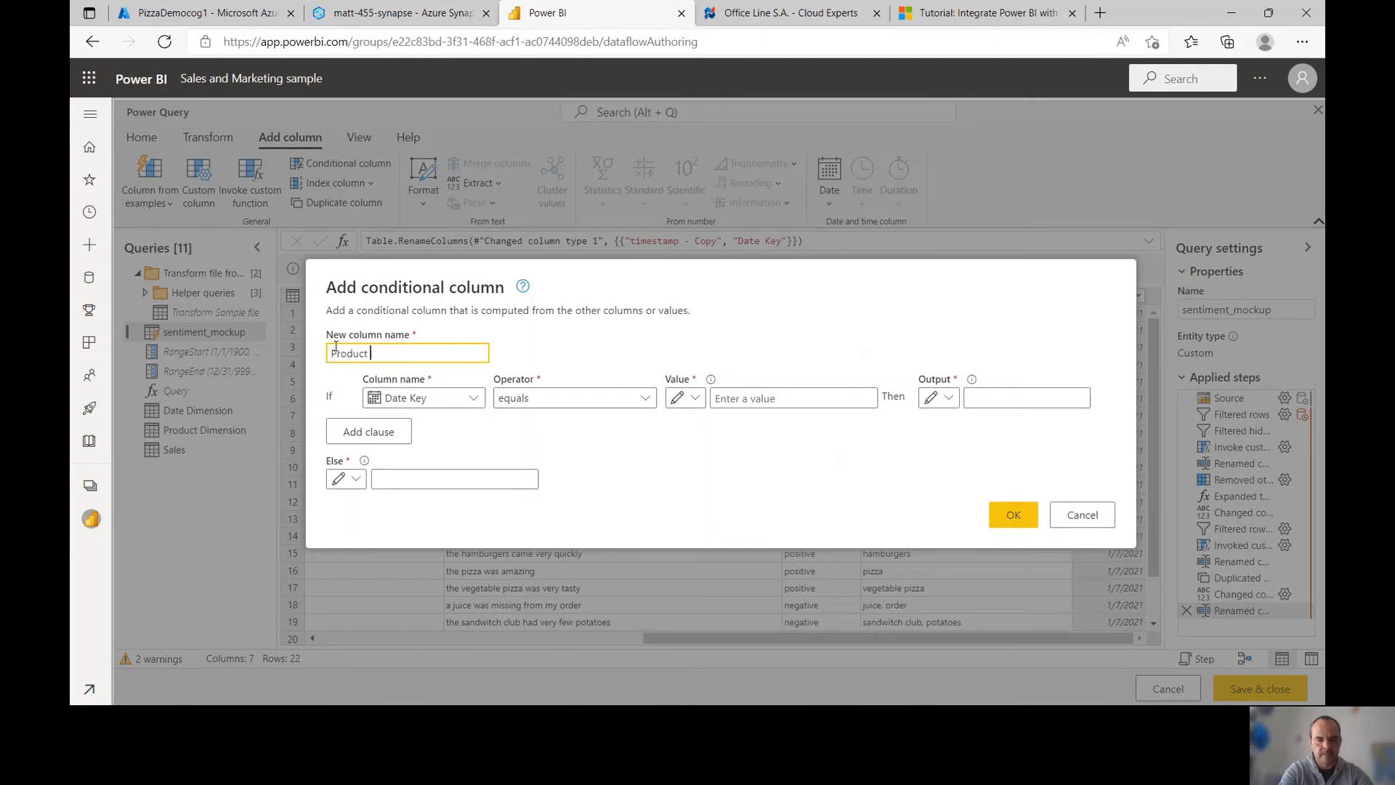
{"action": "type", "text": "Key"}
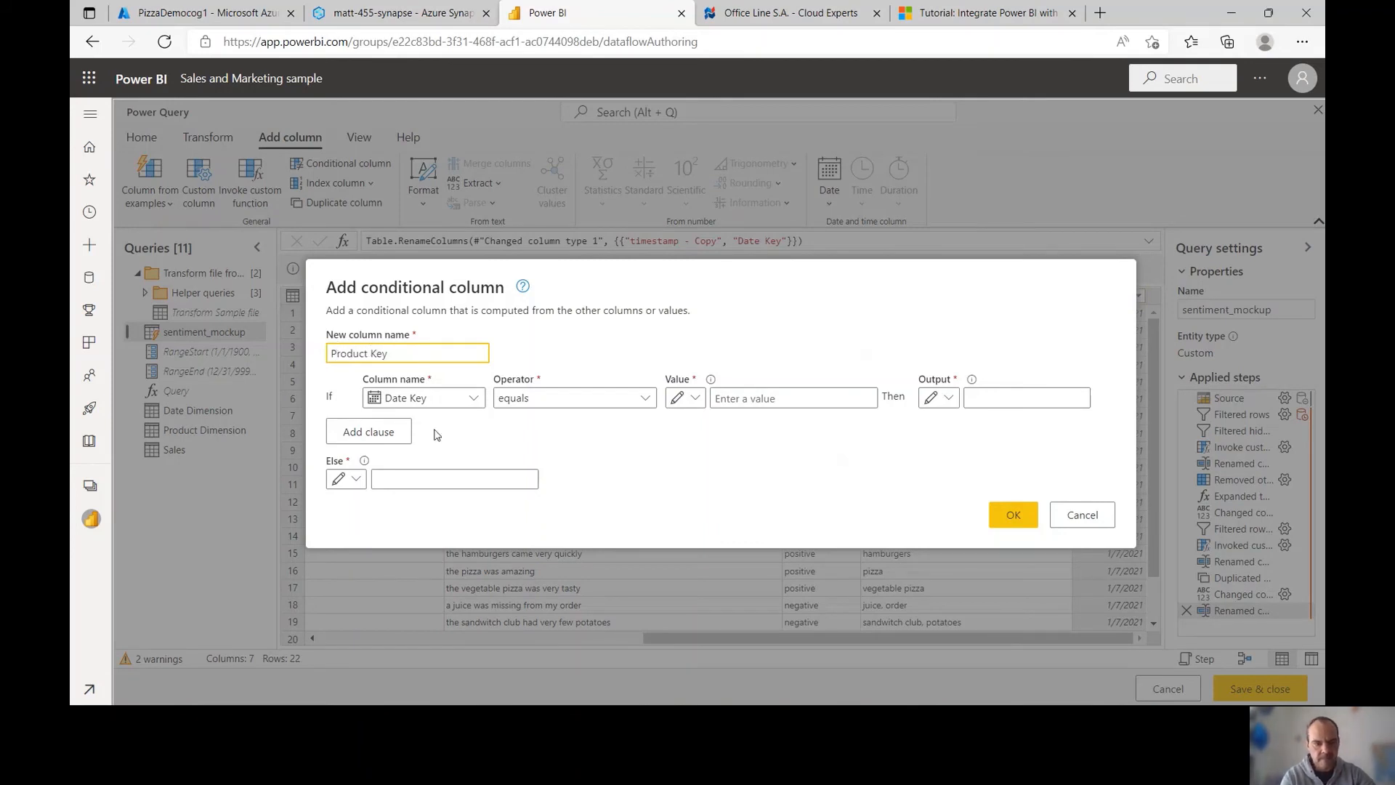
{"action": "left_click", "coordinate": [469, 398]}
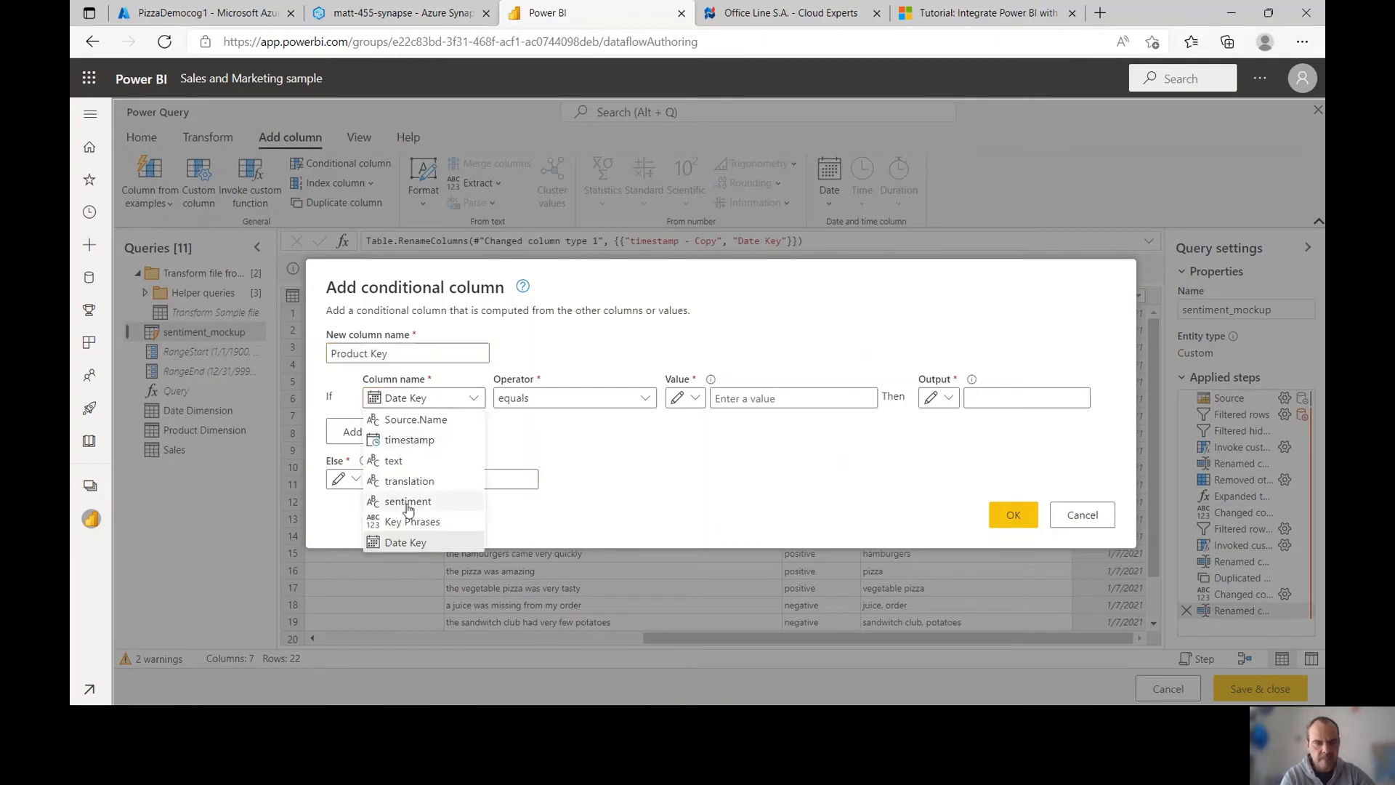
{"action": "left_click", "coordinate": [410, 521]}
{"action": "left_click", "coordinate": [566, 401]}
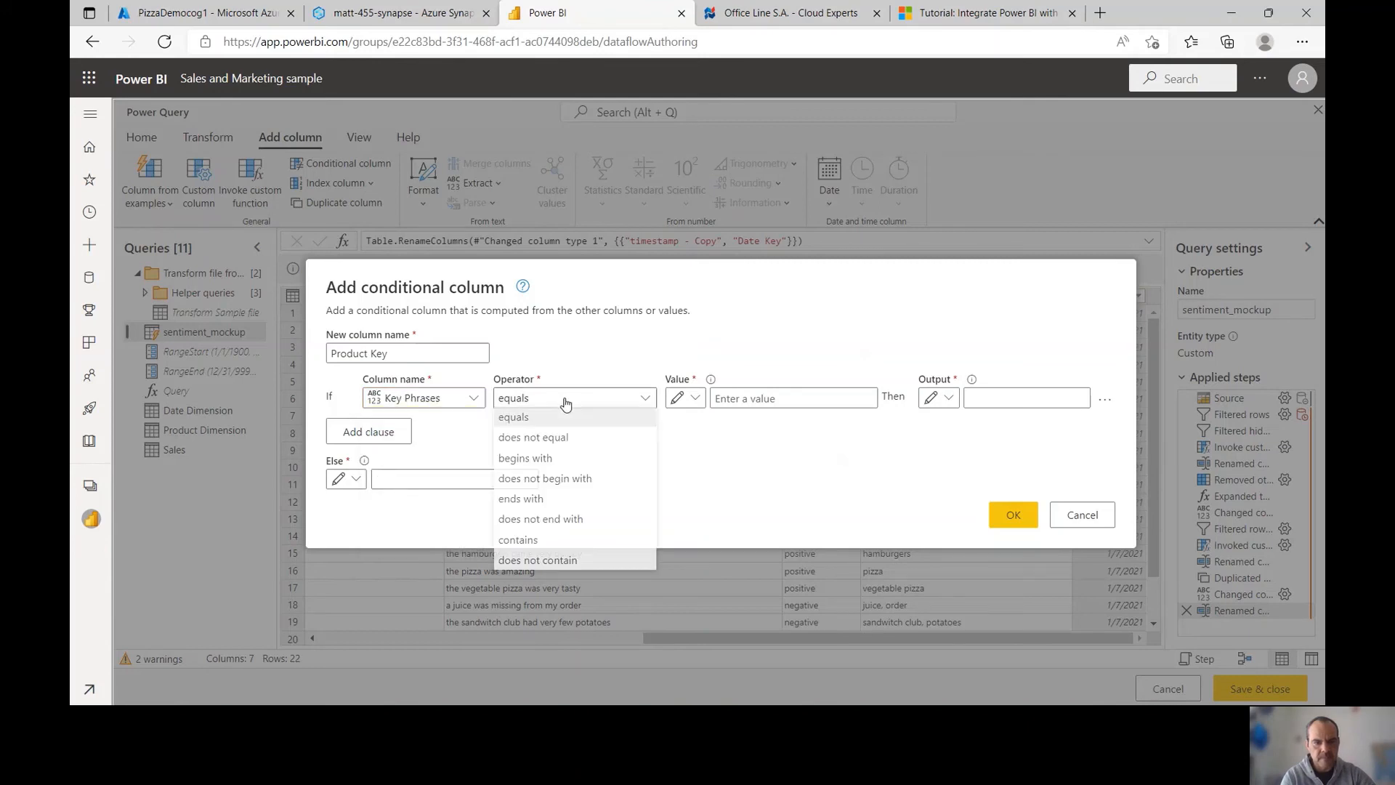
{"action": "left_click", "coordinate": [517, 539]}
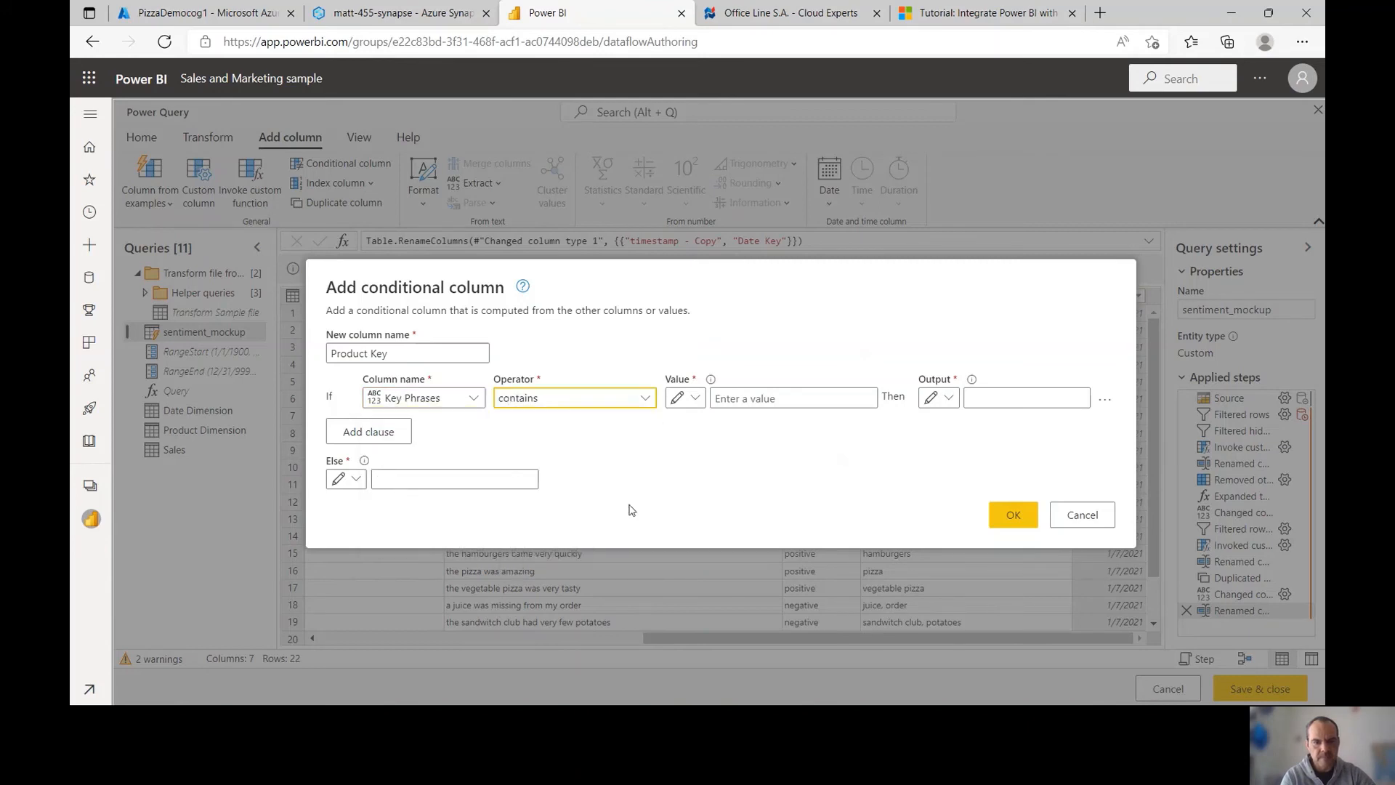
{"action": "left_click", "coordinate": [759, 397]}
{"action": "type", "text": "Pizza"}
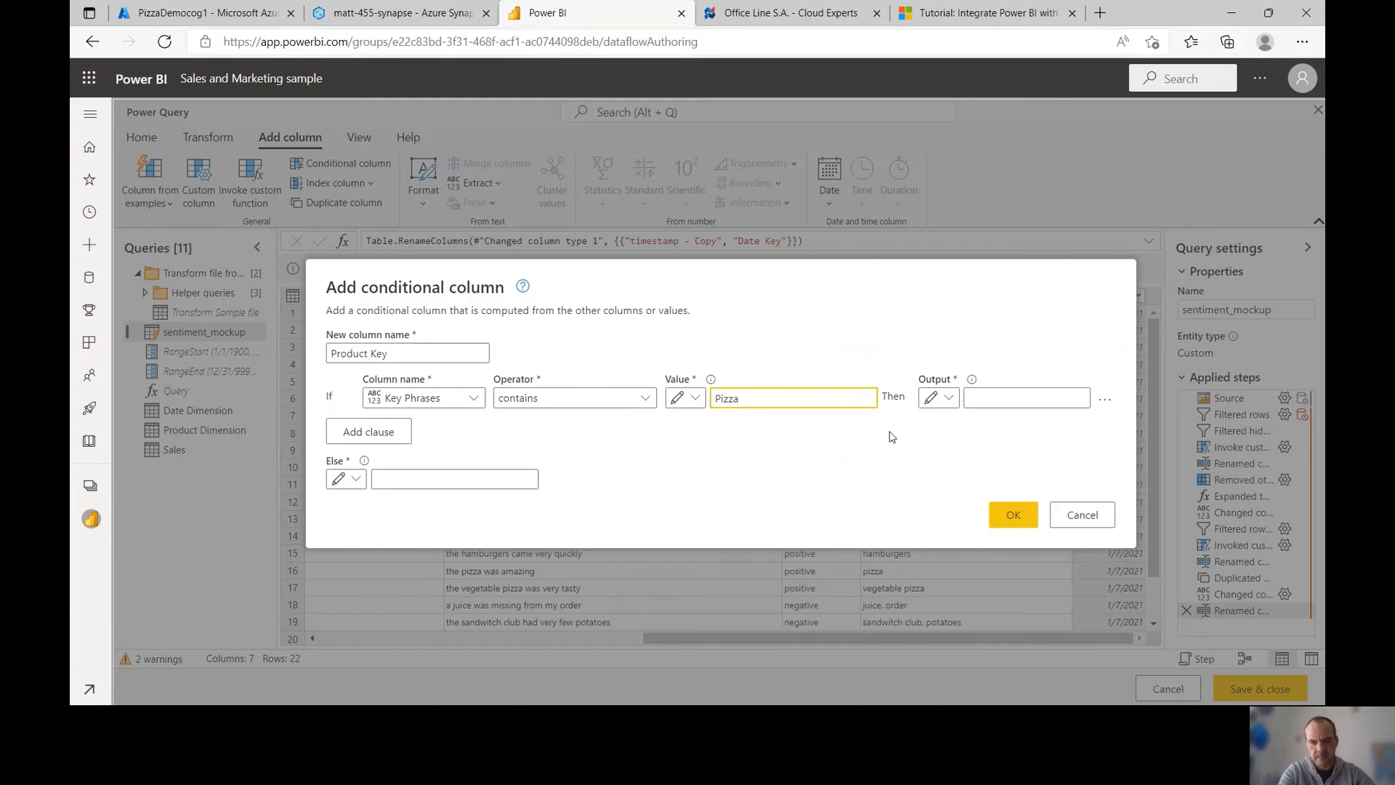
{"action": "key", "text": "BackSpace"}
{"action": "key", "text": "BackSpace"}
{"action": "key", "text": "BackSpace"}
{"action": "key", "text": "BackSpace"}
{"action": "key", "text": "BackSpace"}
{"action": "type", "text": "pizza"}
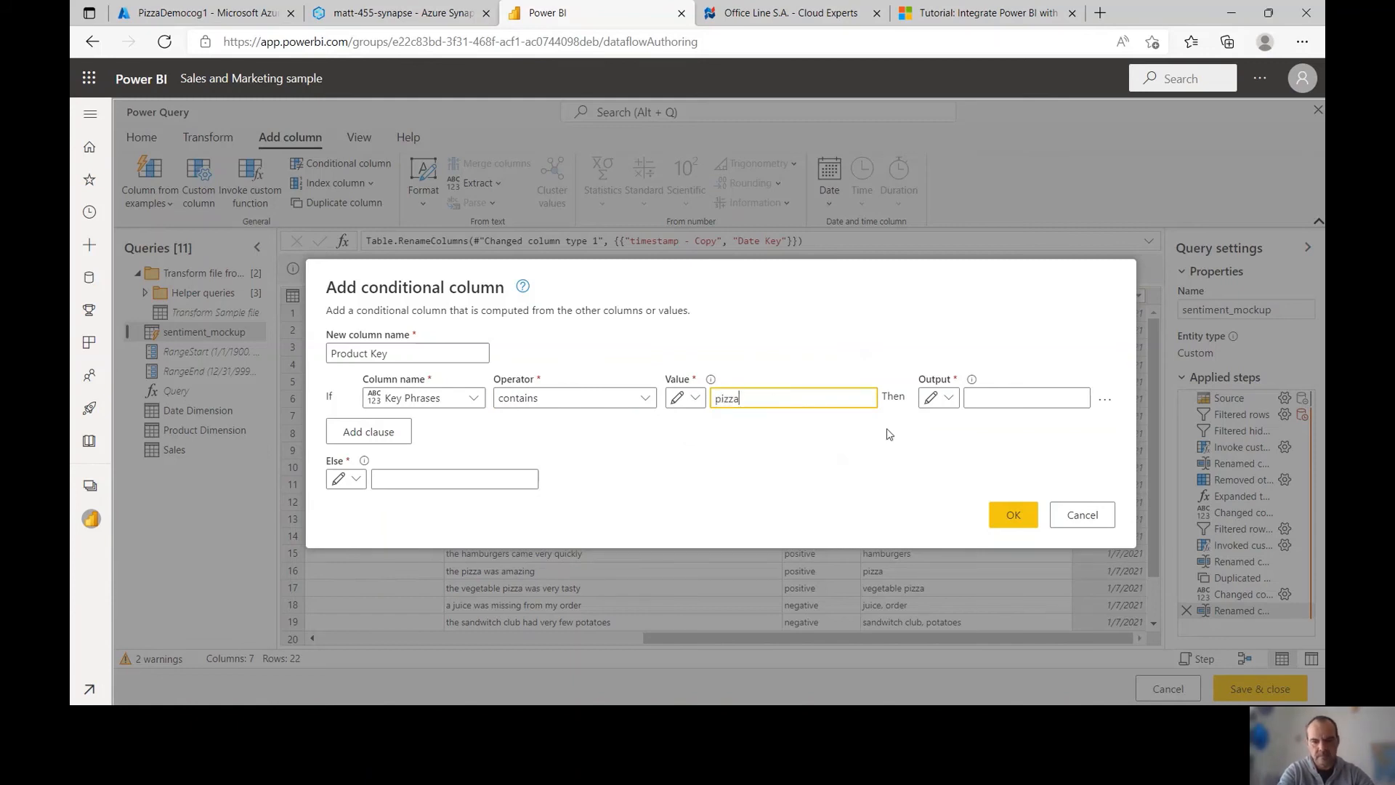
{"action": "key", "text": "Tab"}
{"action": "key", "text": "Tab"}
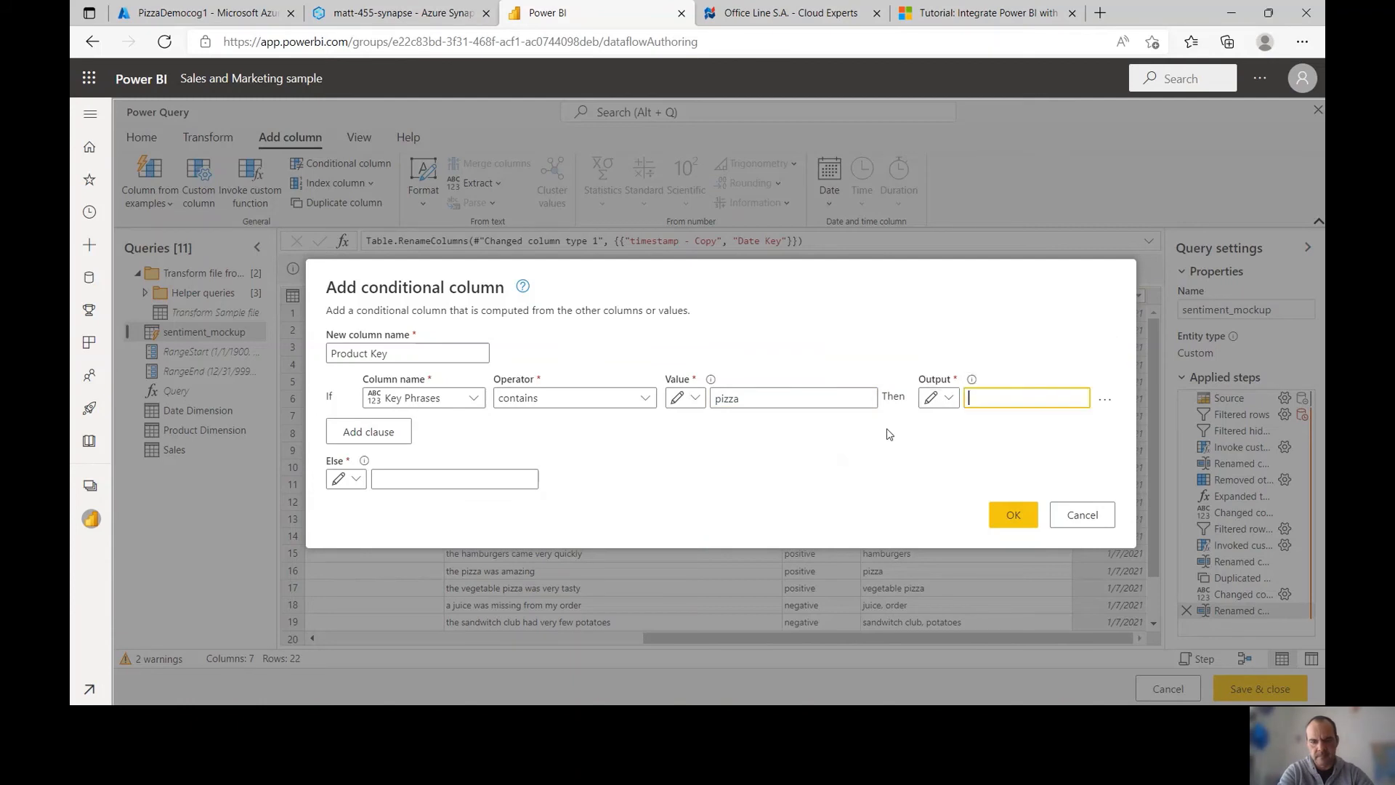
{"action": "type", "text": "Pizza"}
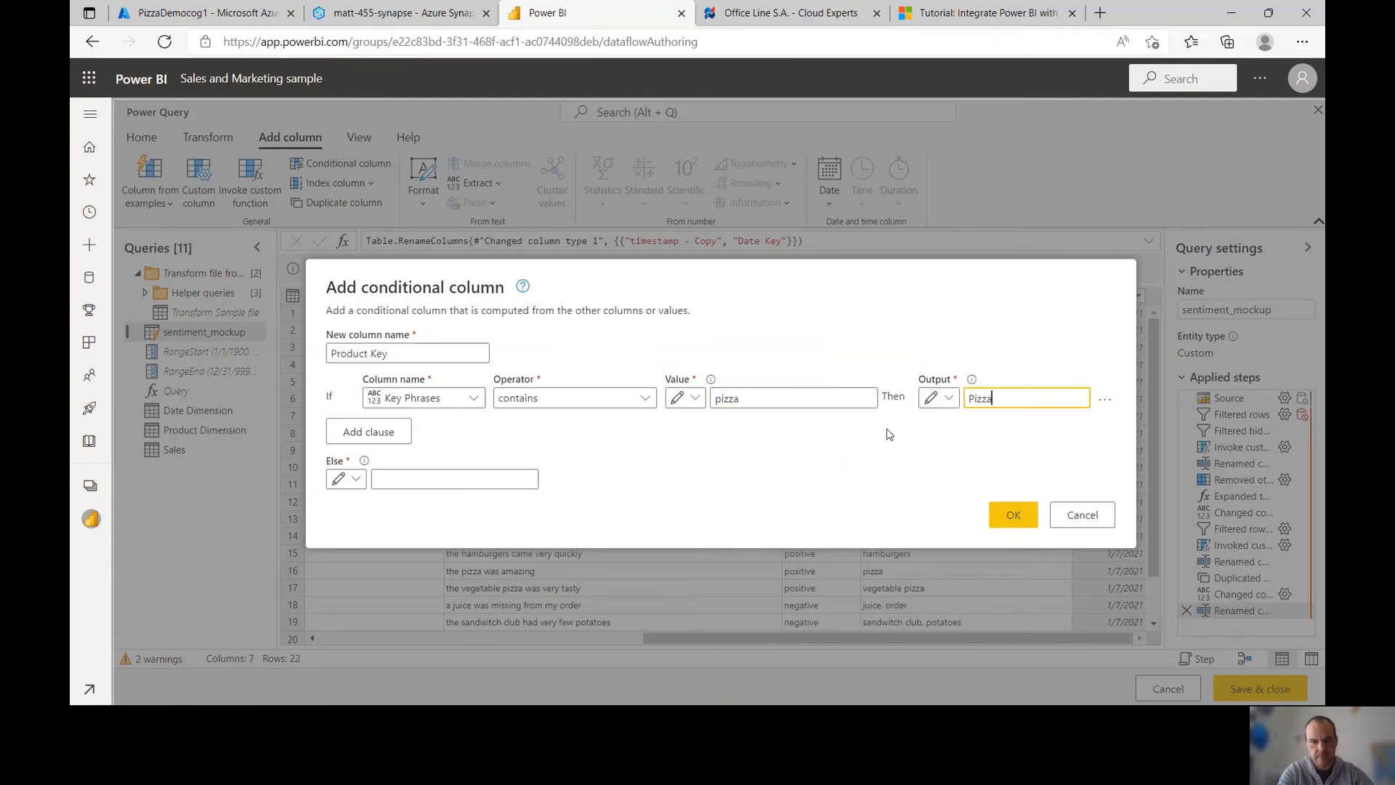
Add an else-if clause: Key Phrases contains hamburger gives Hamburger
{"action": "left_click", "coordinate": [389, 439]}
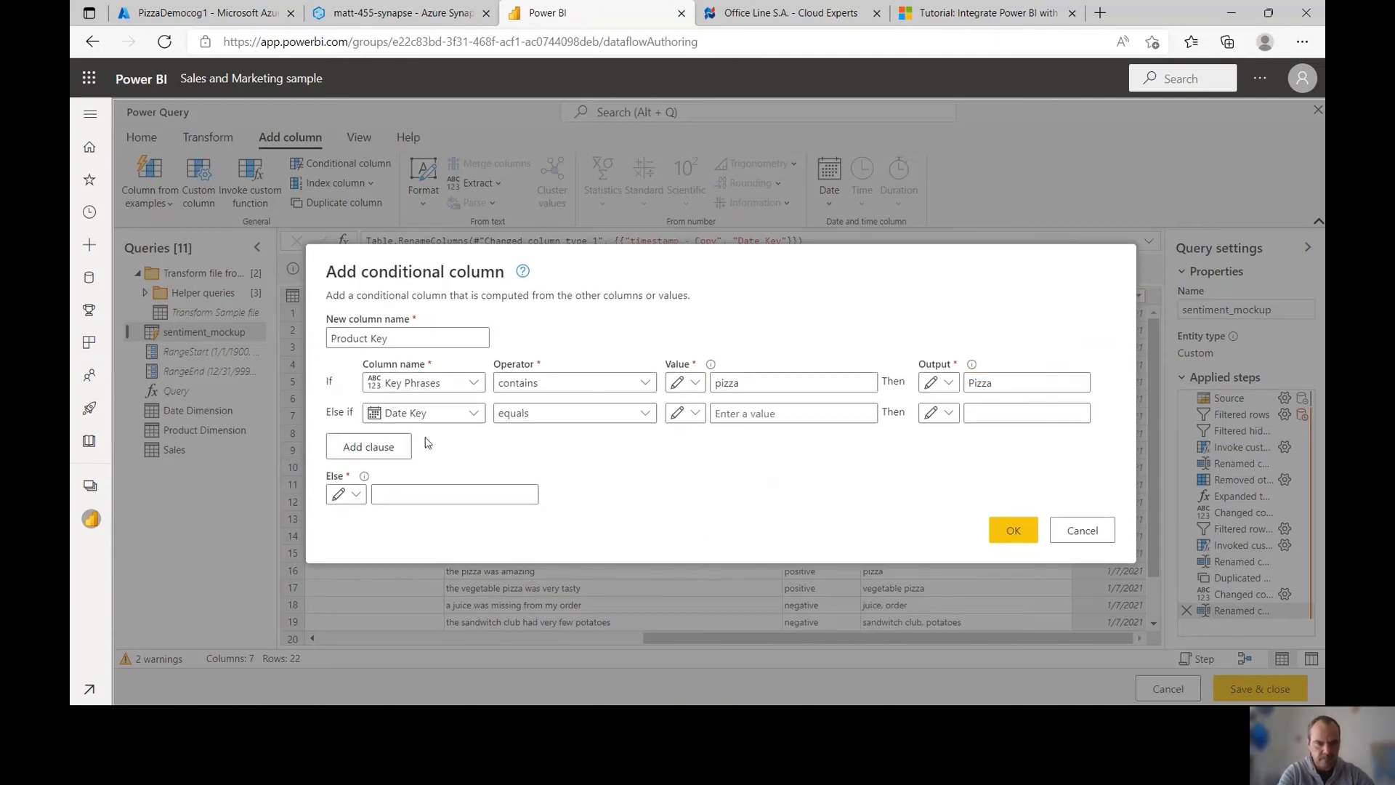
{"action": "left_click", "coordinate": [420, 414]}
{"action": "left_click", "coordinate": [428, 535]}
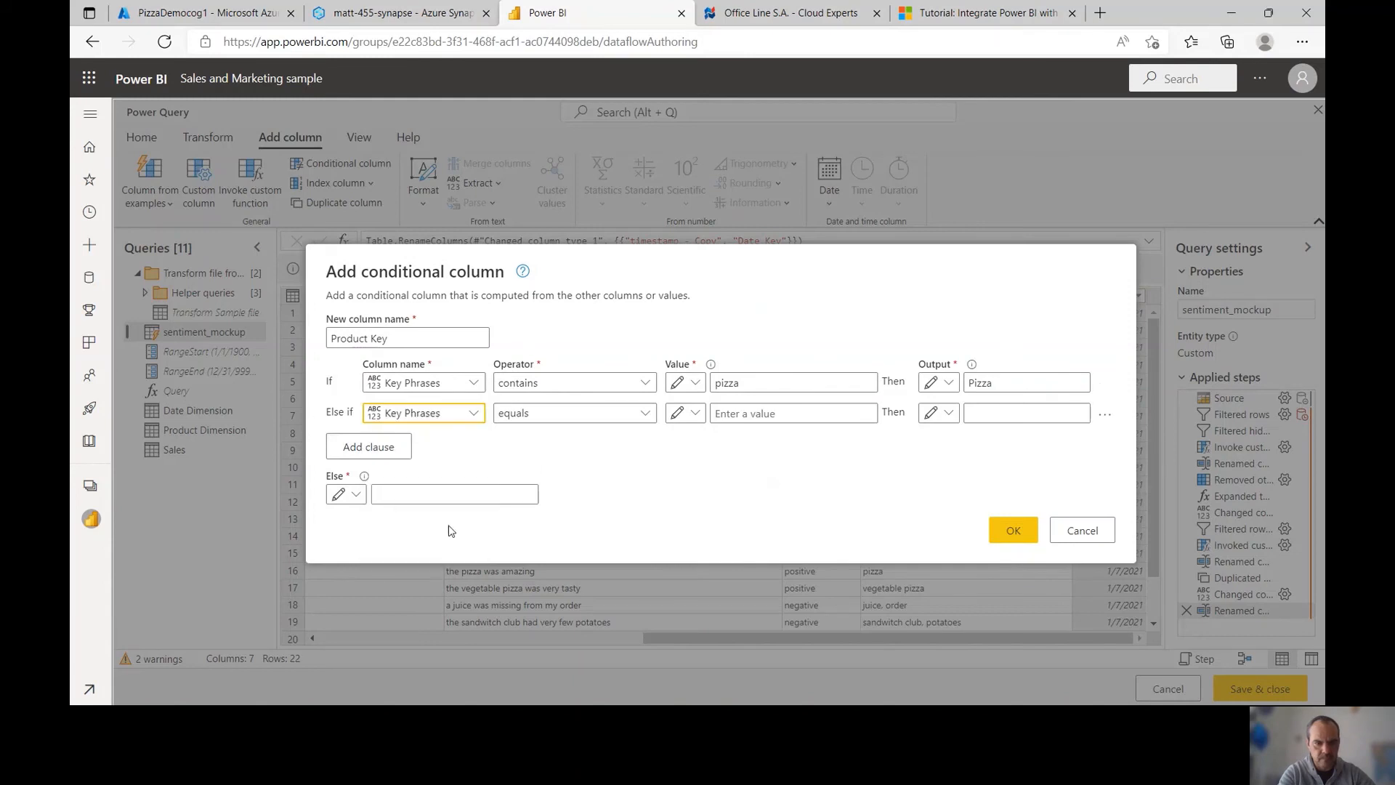
{"action": "left_click", "coordinate": [571, 418]}
{"action": "left_click", "coordinate": [528, 556]}
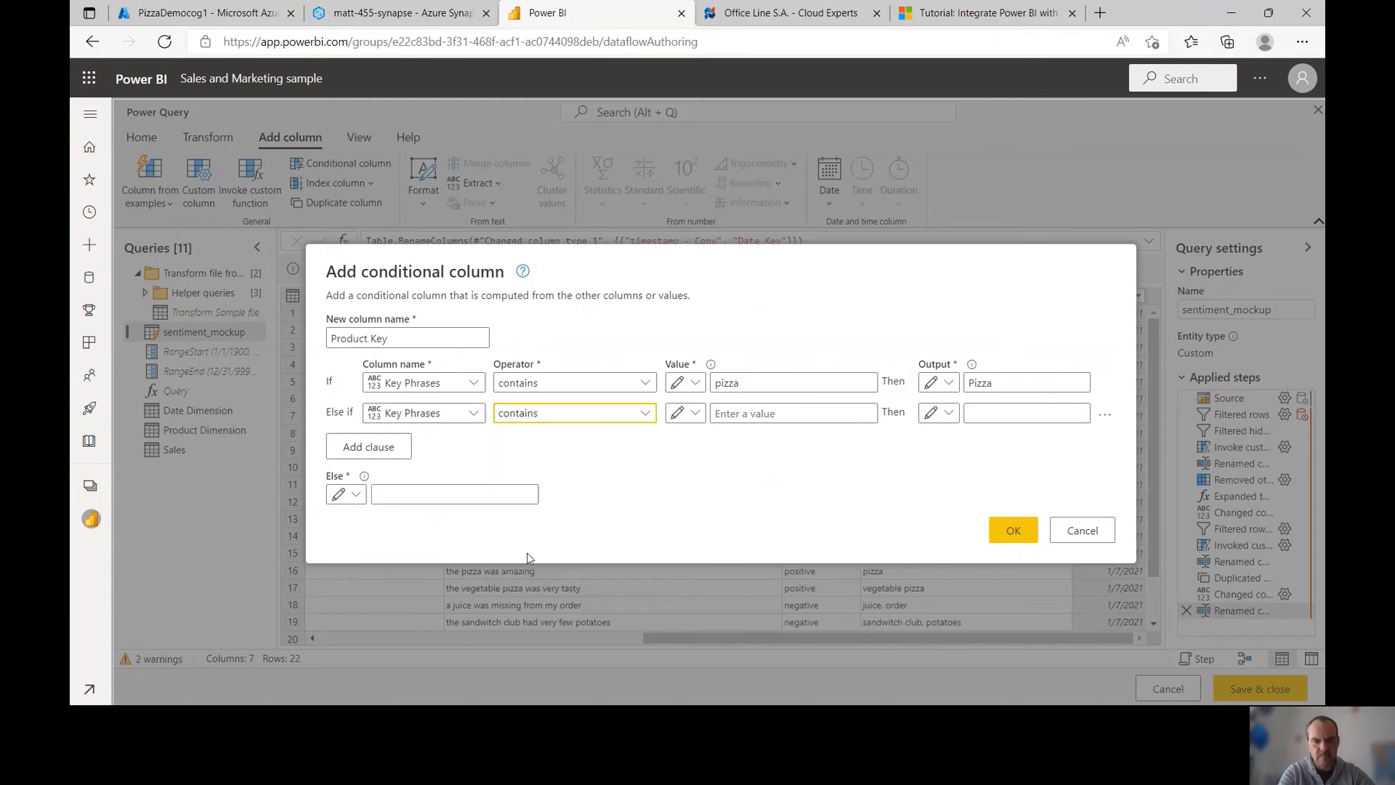
{"action": "left_click", "coordinate": [762, 414]}
{"action": "type", "text": "ha"}
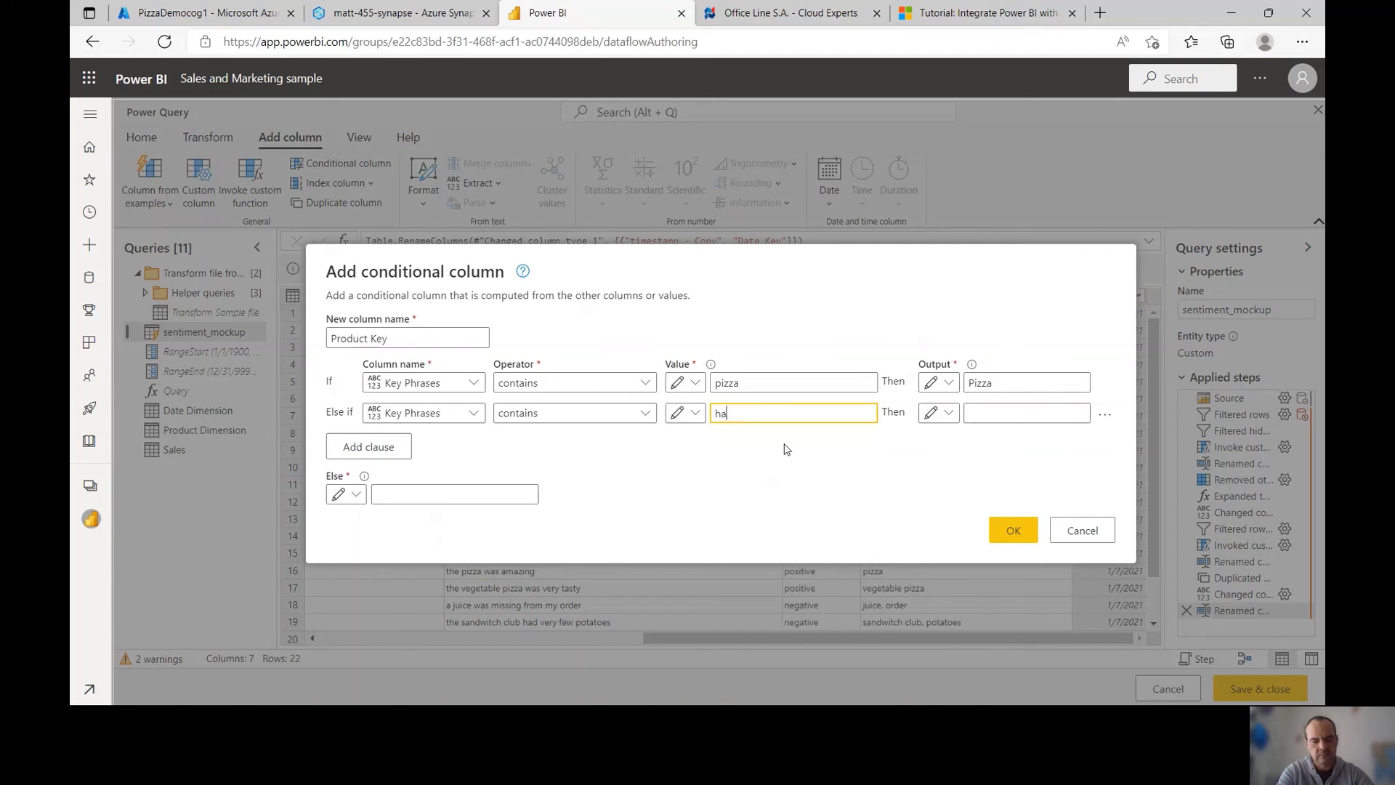
{"action": "type", "text": "mburger"}
{"action": "key", "text": "Tab"}
{"action": "key", "text": "Tab"}
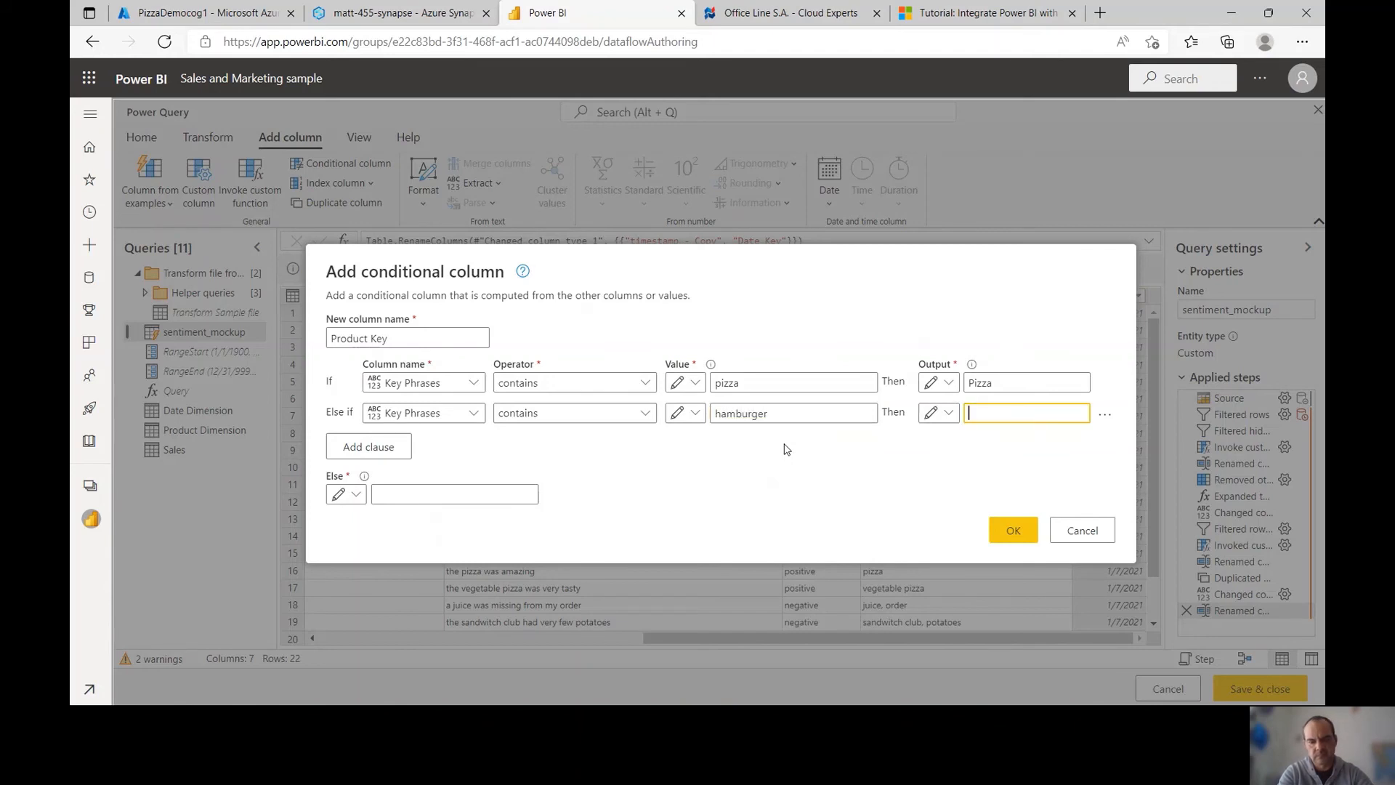
{"action": "type", "text": "Hamburger"}
Add a clause where Key Phrases contains sandwitch gives Sandwich, and apply the column
{"action": "left_click", "coordinate": [387, 452]}
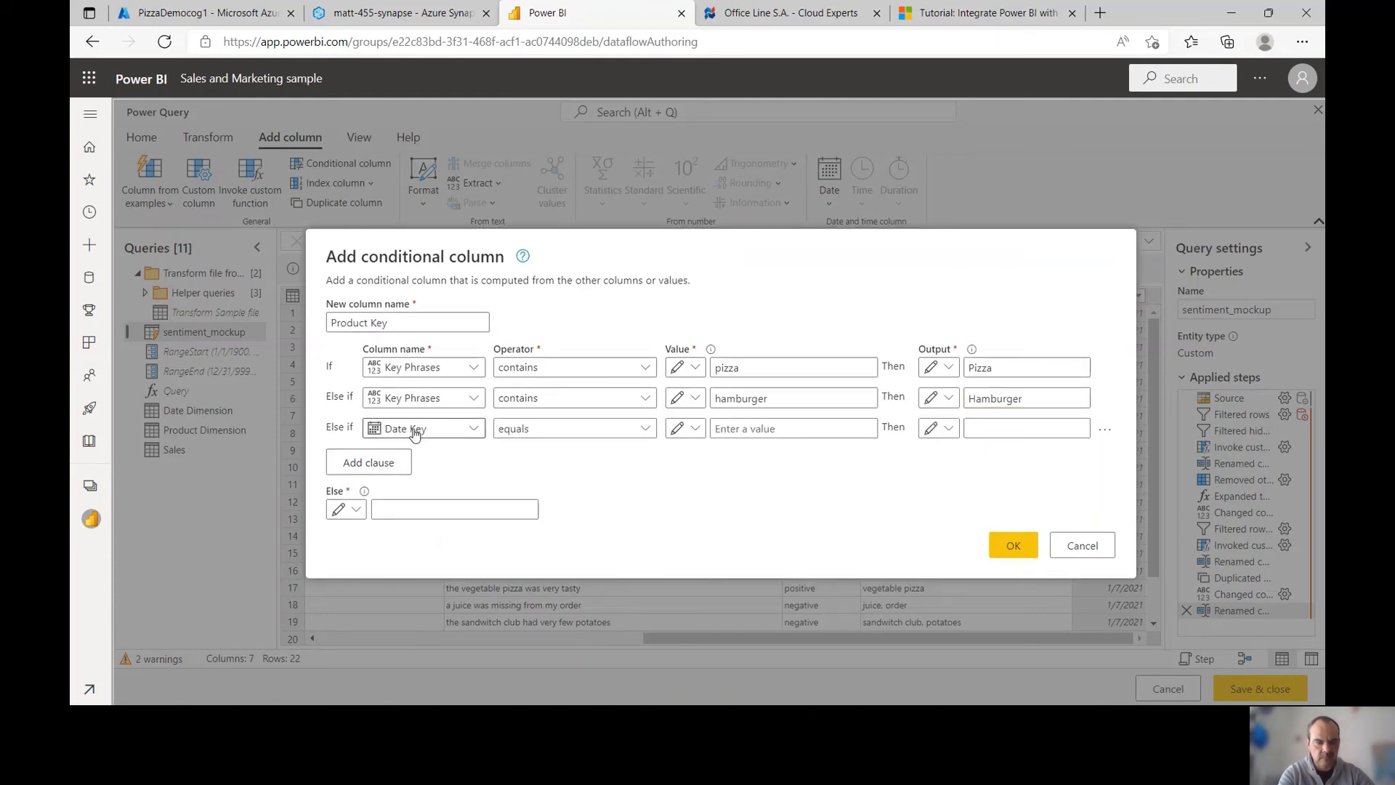
{"action": "left_click", "coordinate": [416, 432]}
{"action": "left_click", "coordinate": [422, 552]}
{"action": "left_click", "coordinate": [523, 434]}
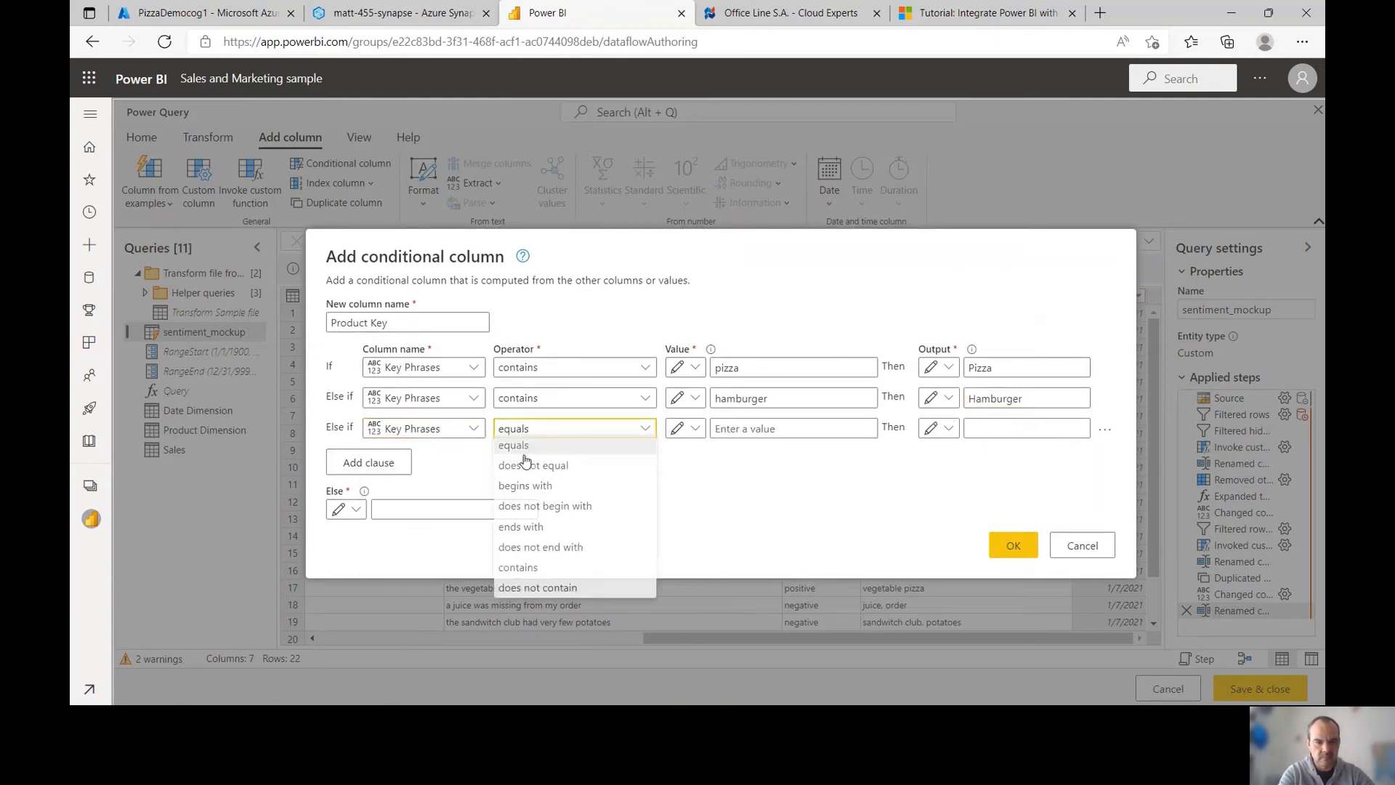
{"action": "left_click", "coordinate": [514, 573]}
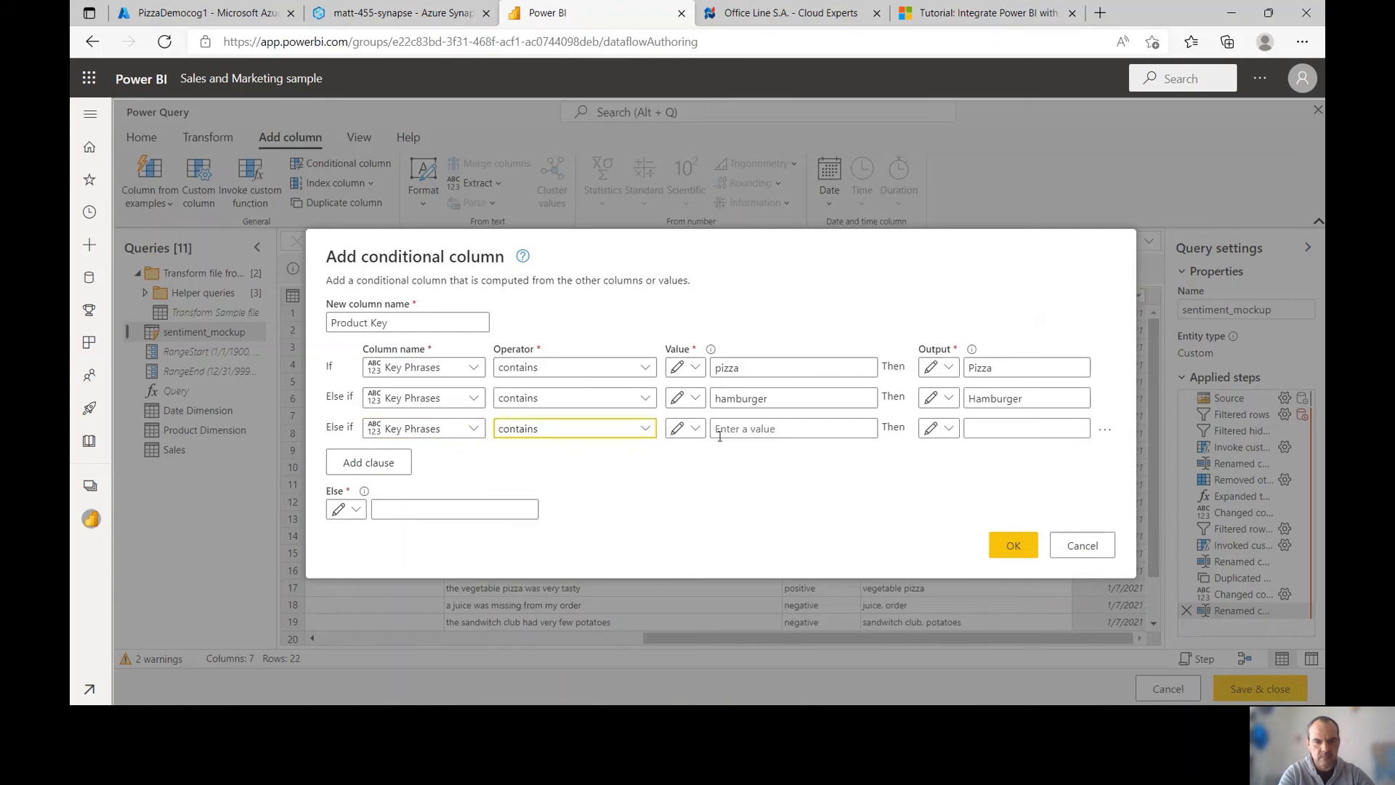
{"action": "left_click", "coordinate": [722, 429]}
{"action": "type", "text": "san"}
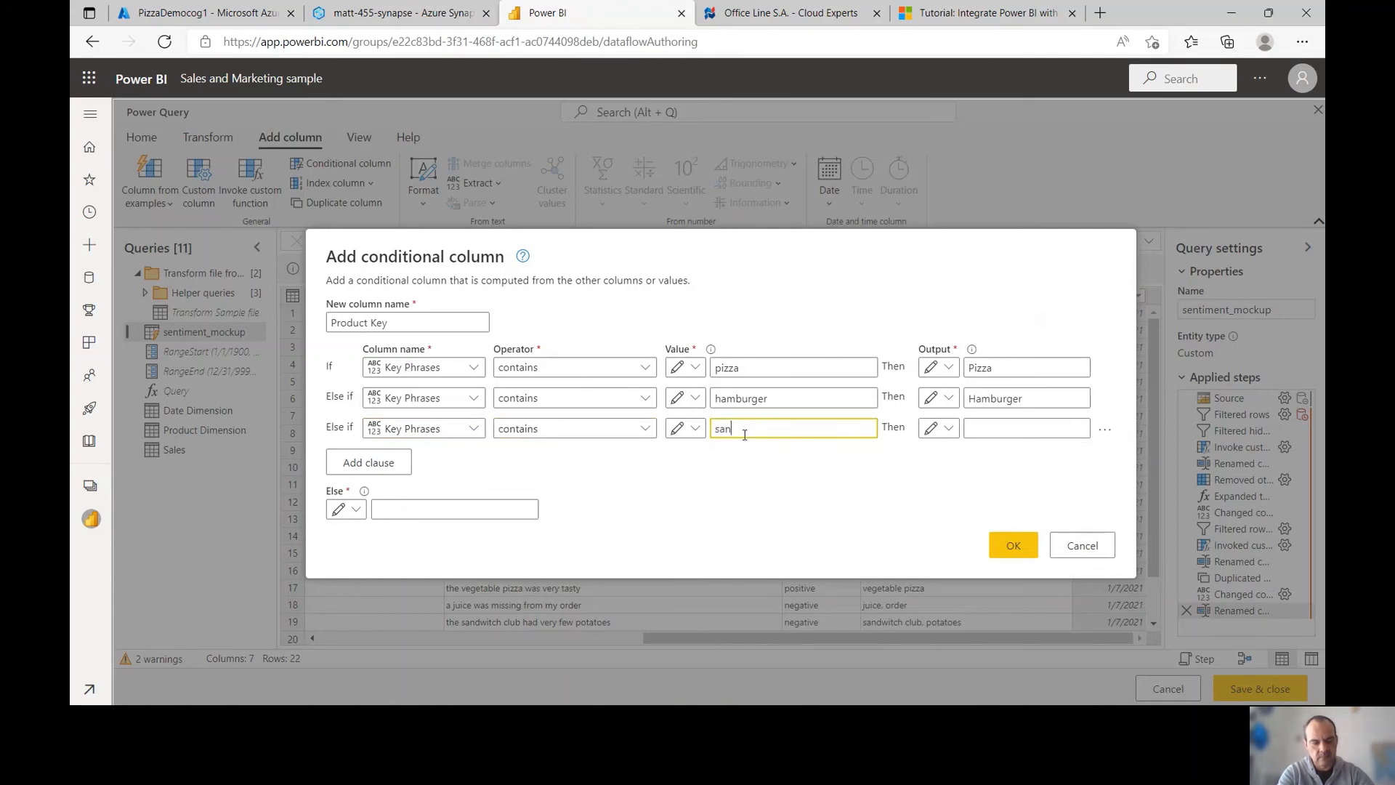
{"action": "type", "text": "dwitch"}
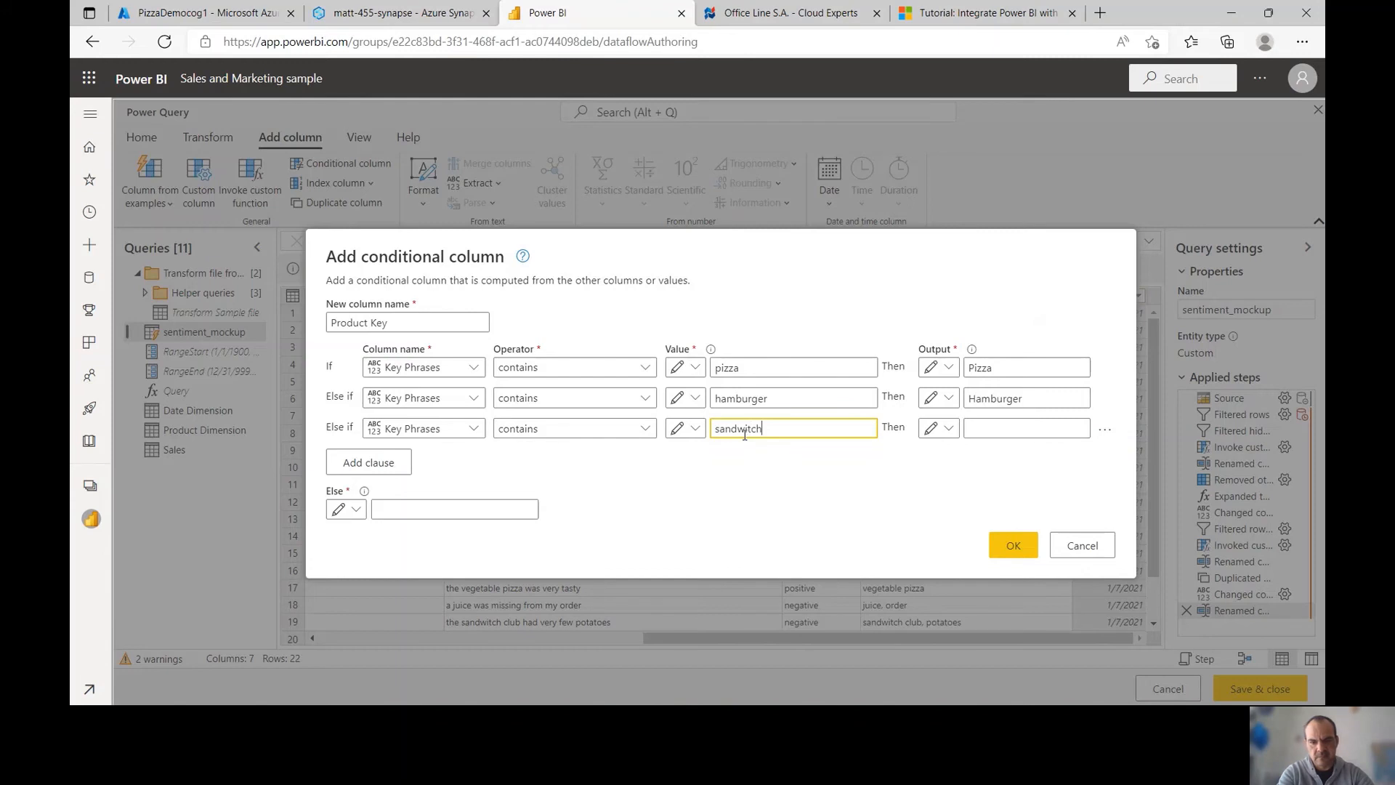
{"action": "key", "text": "Tab"}
{"action": "type", "text": "Sand"}
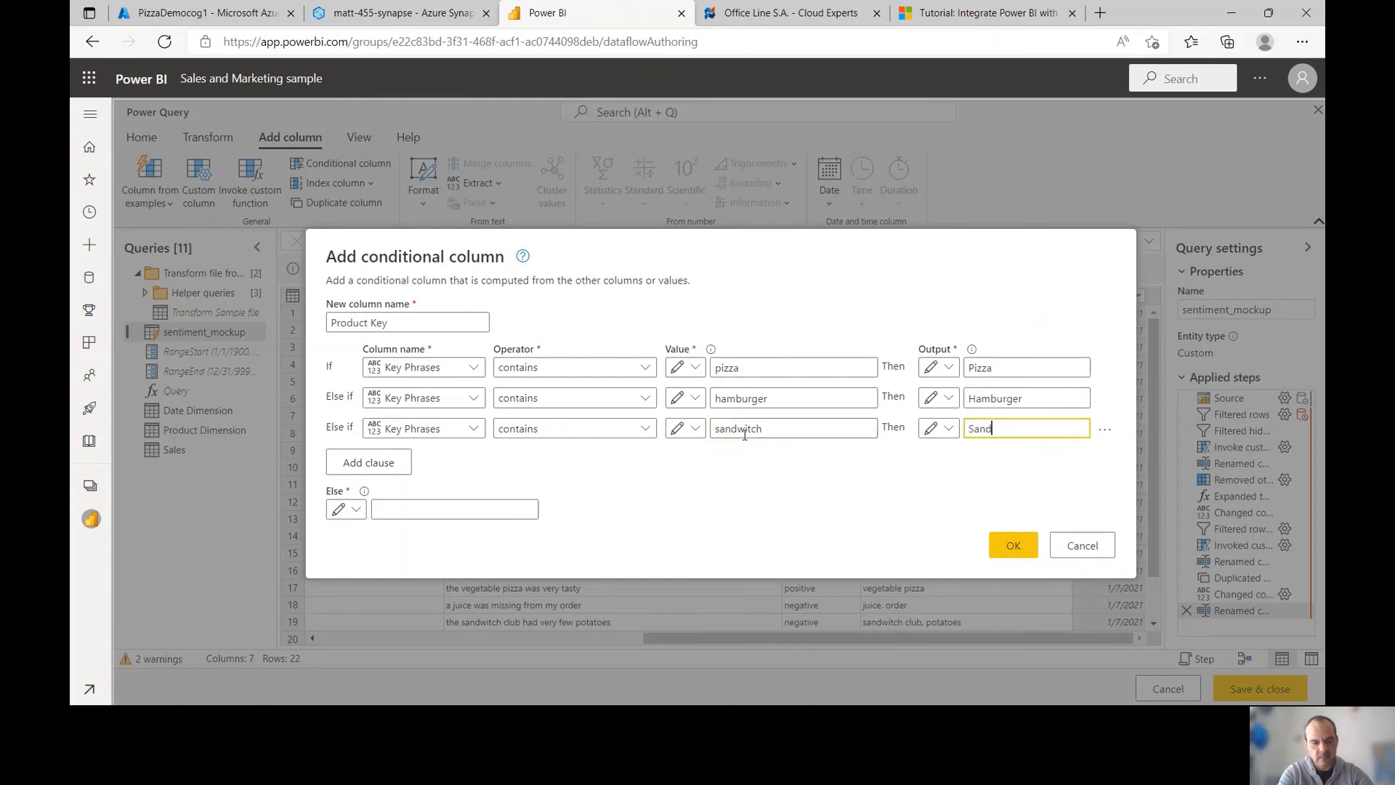
{"action": "type", "text": "wich"}
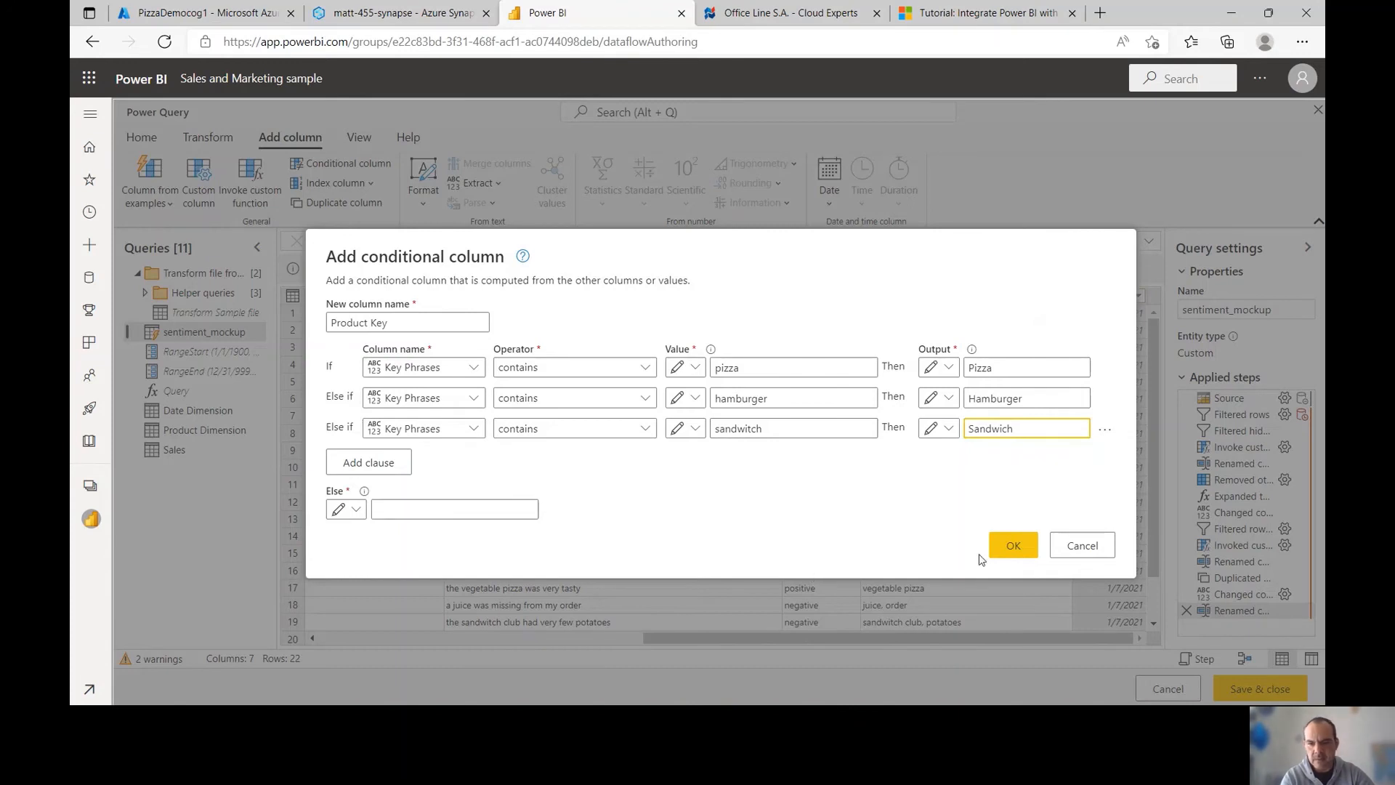
{"action": "left_click", "coordinate": [1000, 557]}
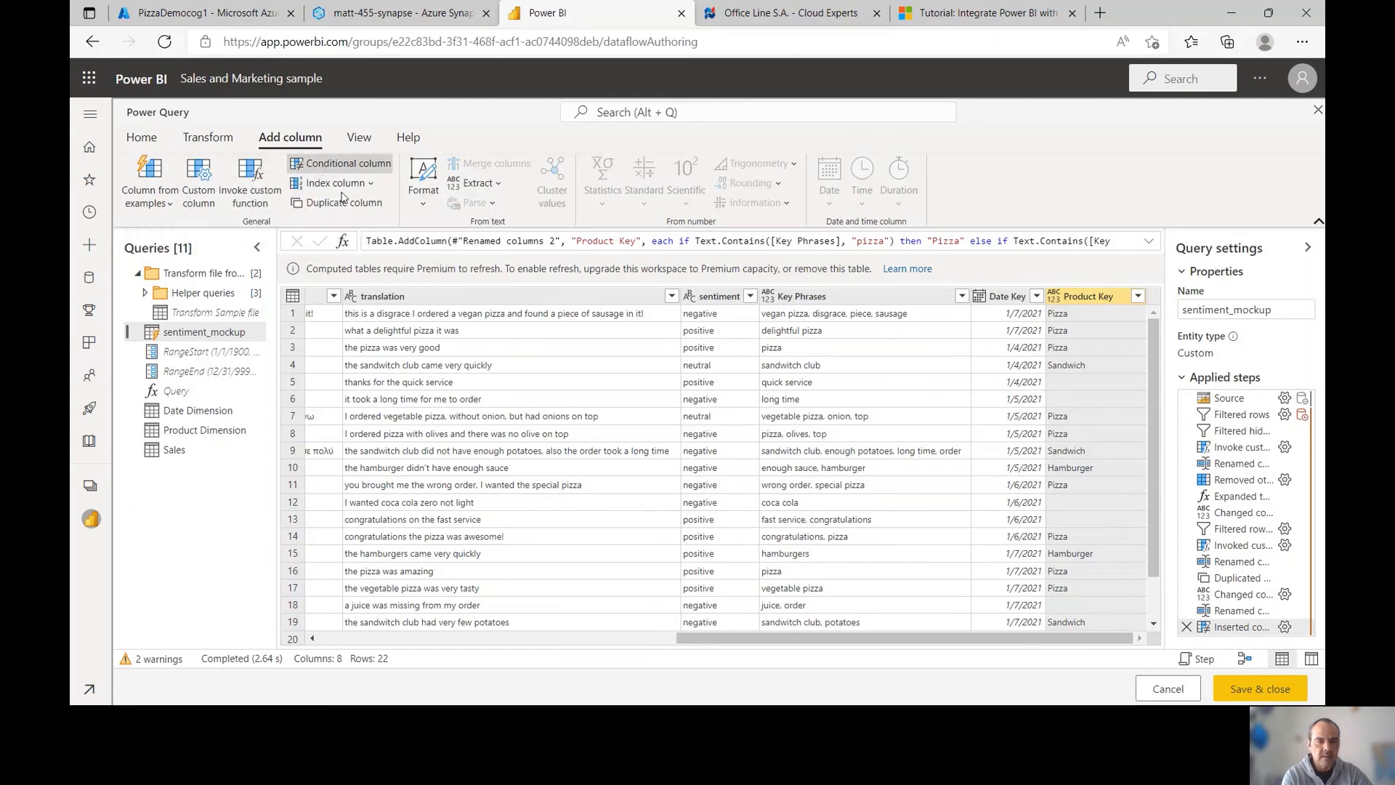
Begin adding another conditional column to sentiment_mockup
{"action": "left_click", "coordinate": [344, 163]}
Name the conditional column Sentiment Score, mapping sentiment positive to 1
{"action": "double_click", "coordinate": [350, 354]}
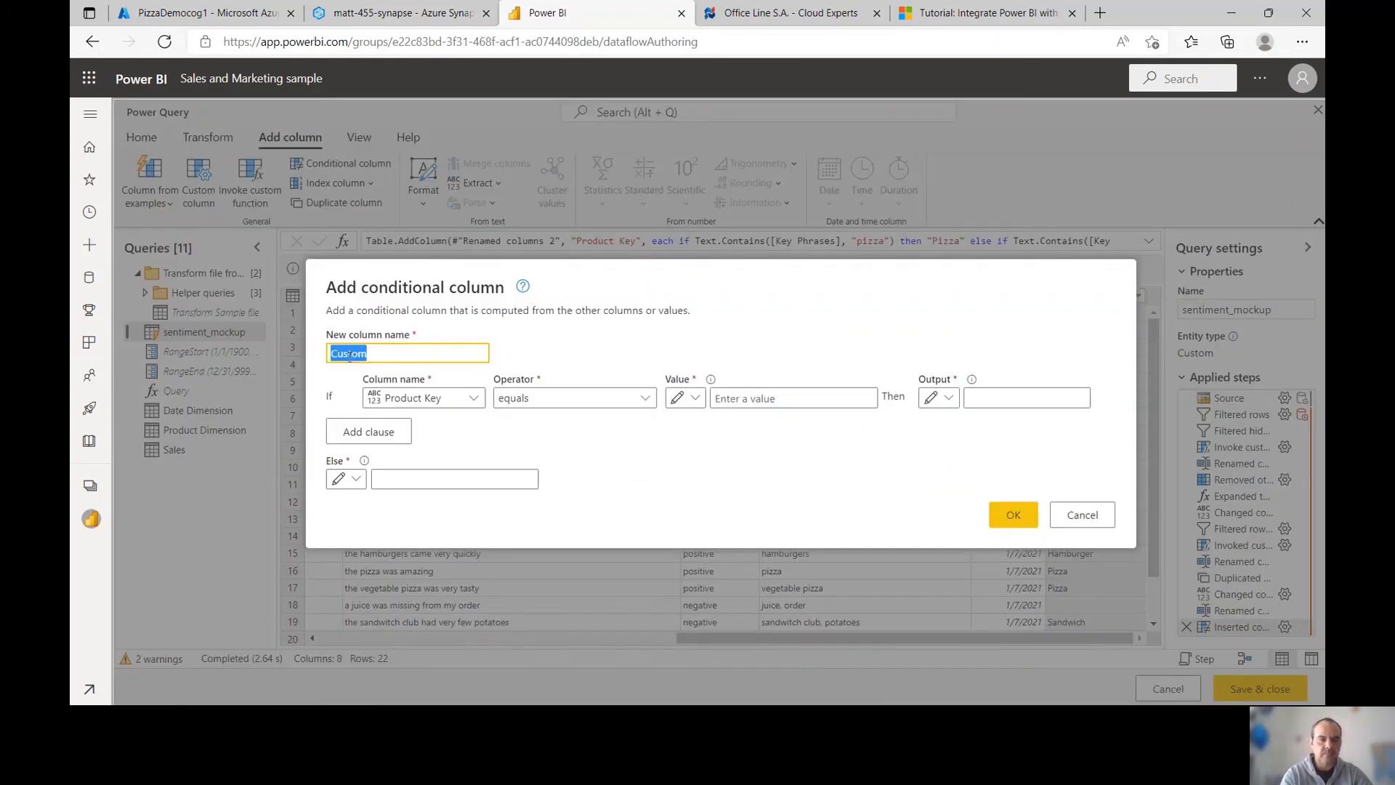
{"action": "type", "text": "Senti"}
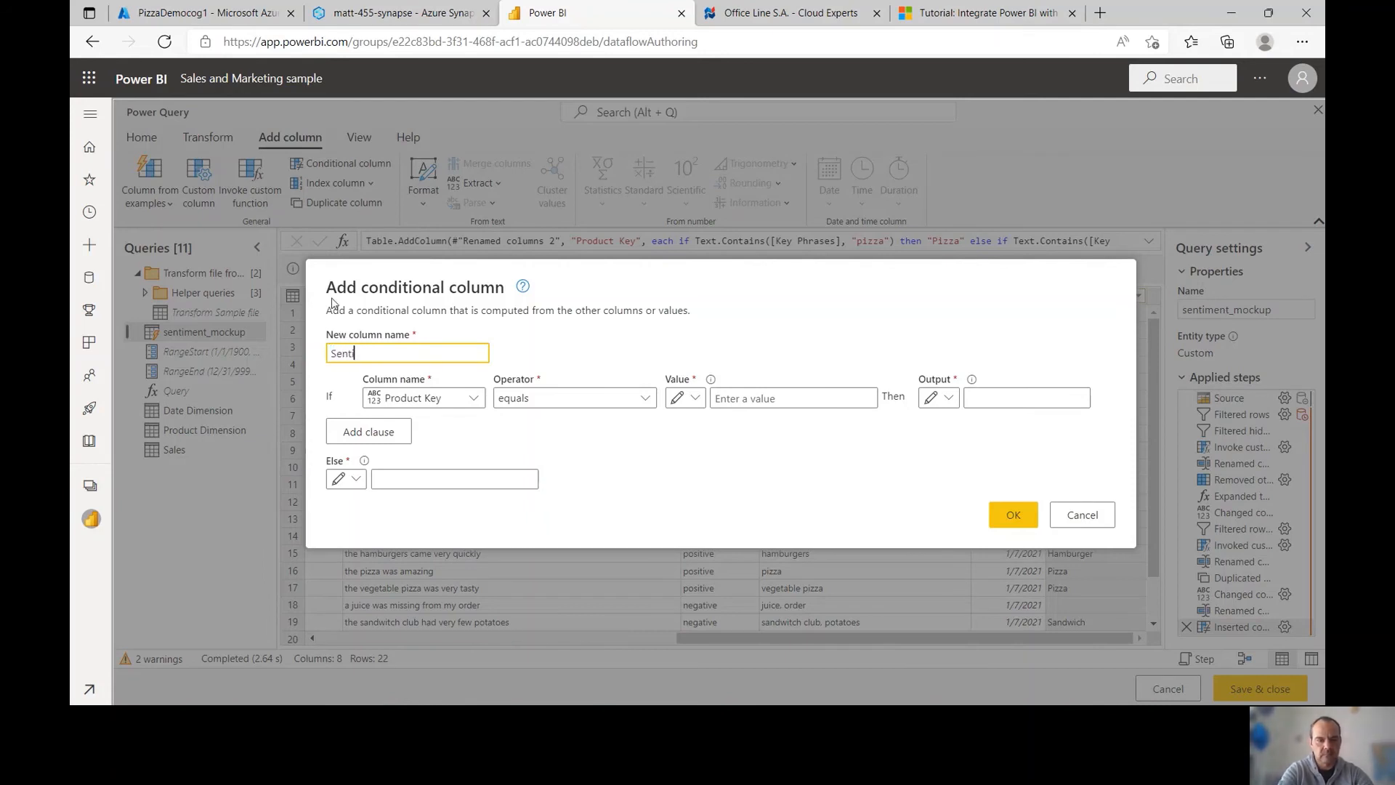
{"action": "type", "text": "ment Score"}
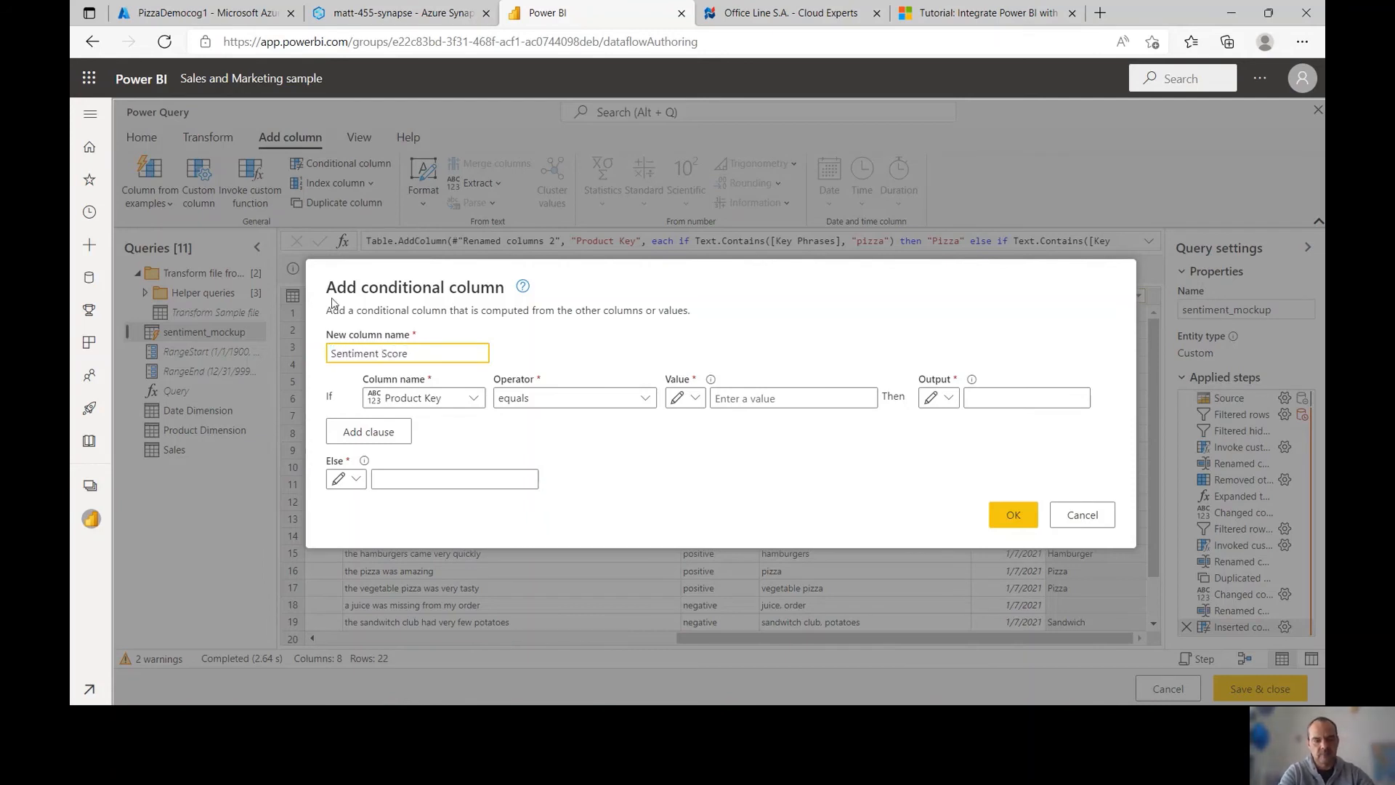
{"action": "left_click", "coordinate": [470, 400]}
{"action": "left_click", "coordinate": [409, 501]}
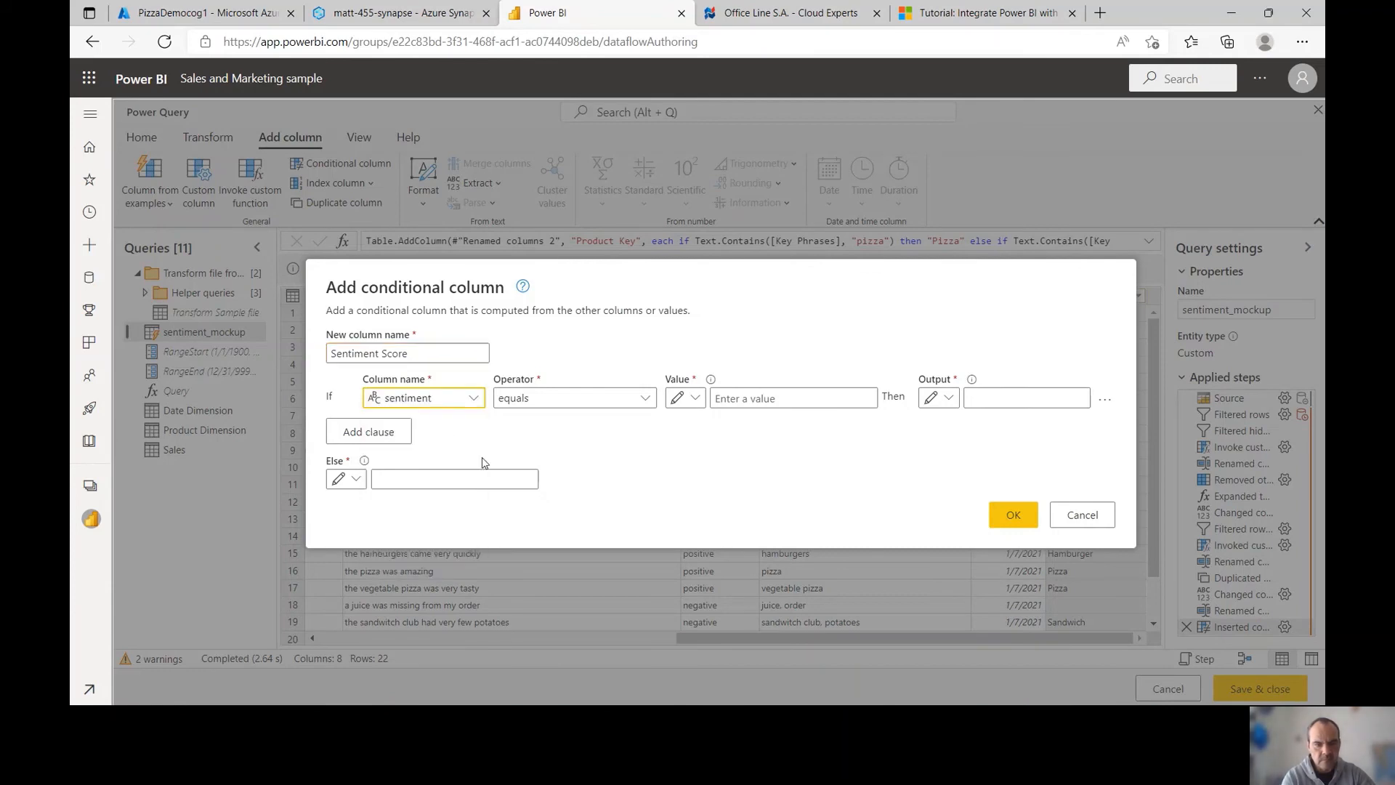
{"action": "left_click", "coordinate": [722, 400]}
{"action": "type", "text": "post"}
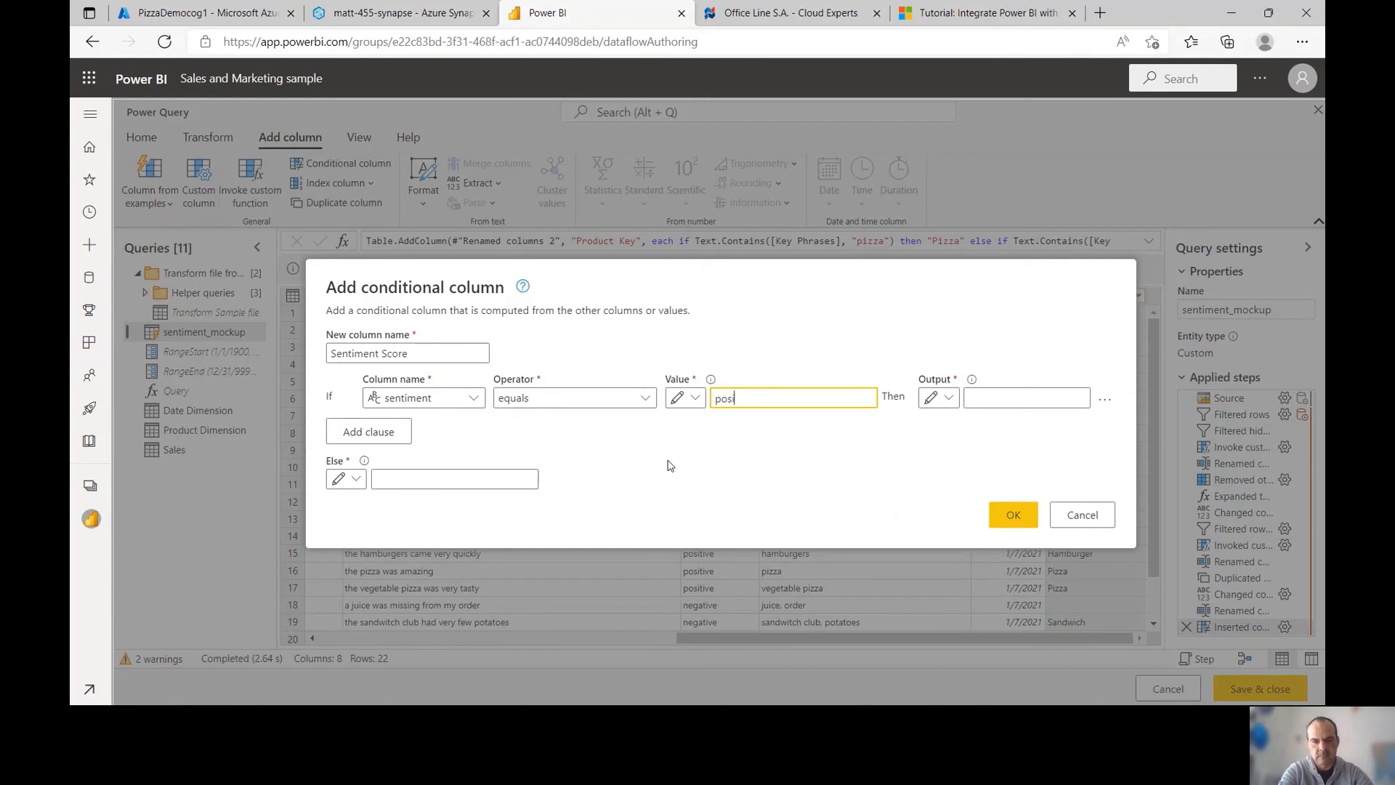
{"action": "type", "text": "tive"}
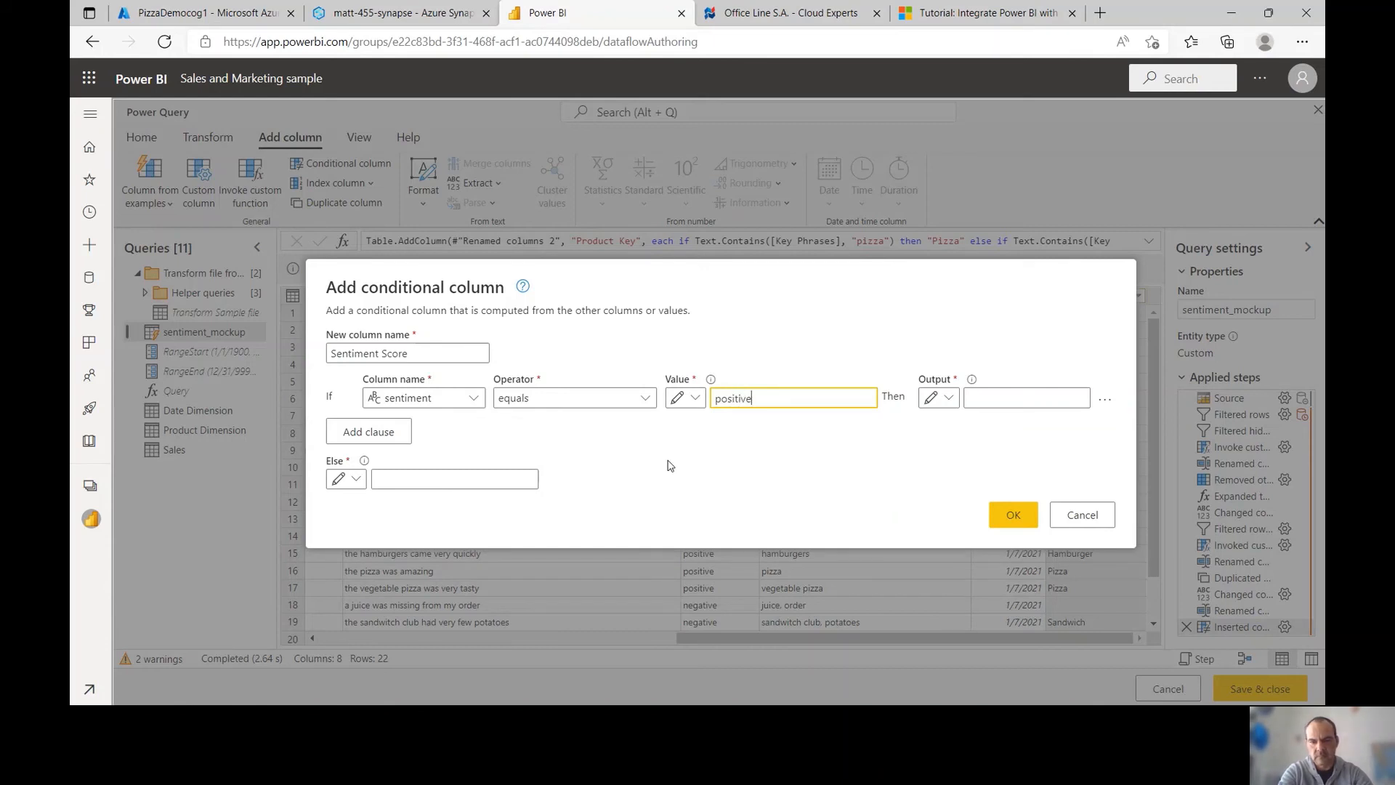
{"action": "key", "text": "Tab"}
{"action": "key", "text": "Tab"}
{"action": "type", "text": "1"}
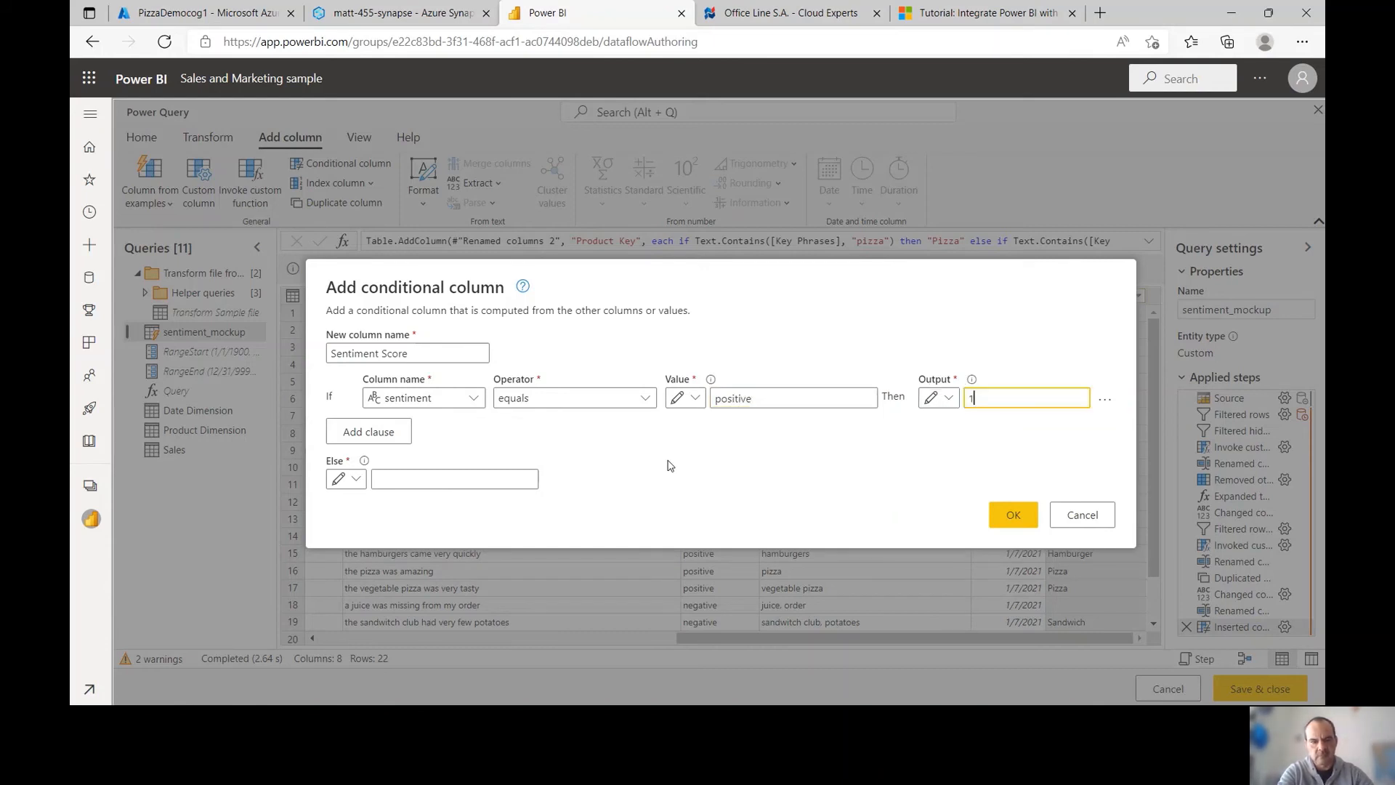
Map sentiment negative to -1 with a default of 0, apply the column, and save the dataflow
{"action": "left_click", "coordinate": [400, 441]}
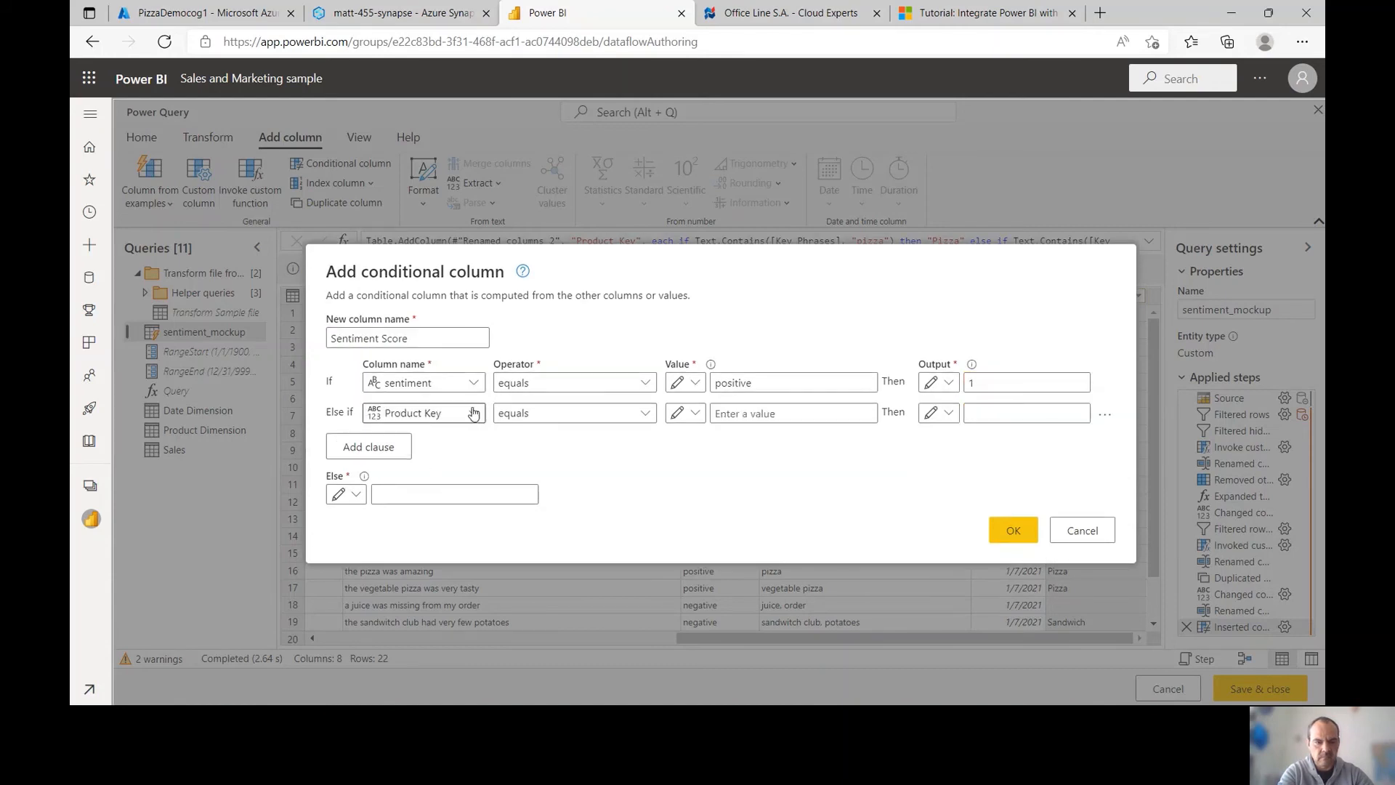
{"action": "left_click", "coordinate": [436, 413]}
{"action": "left_click", "coordinate": [425, 516]}
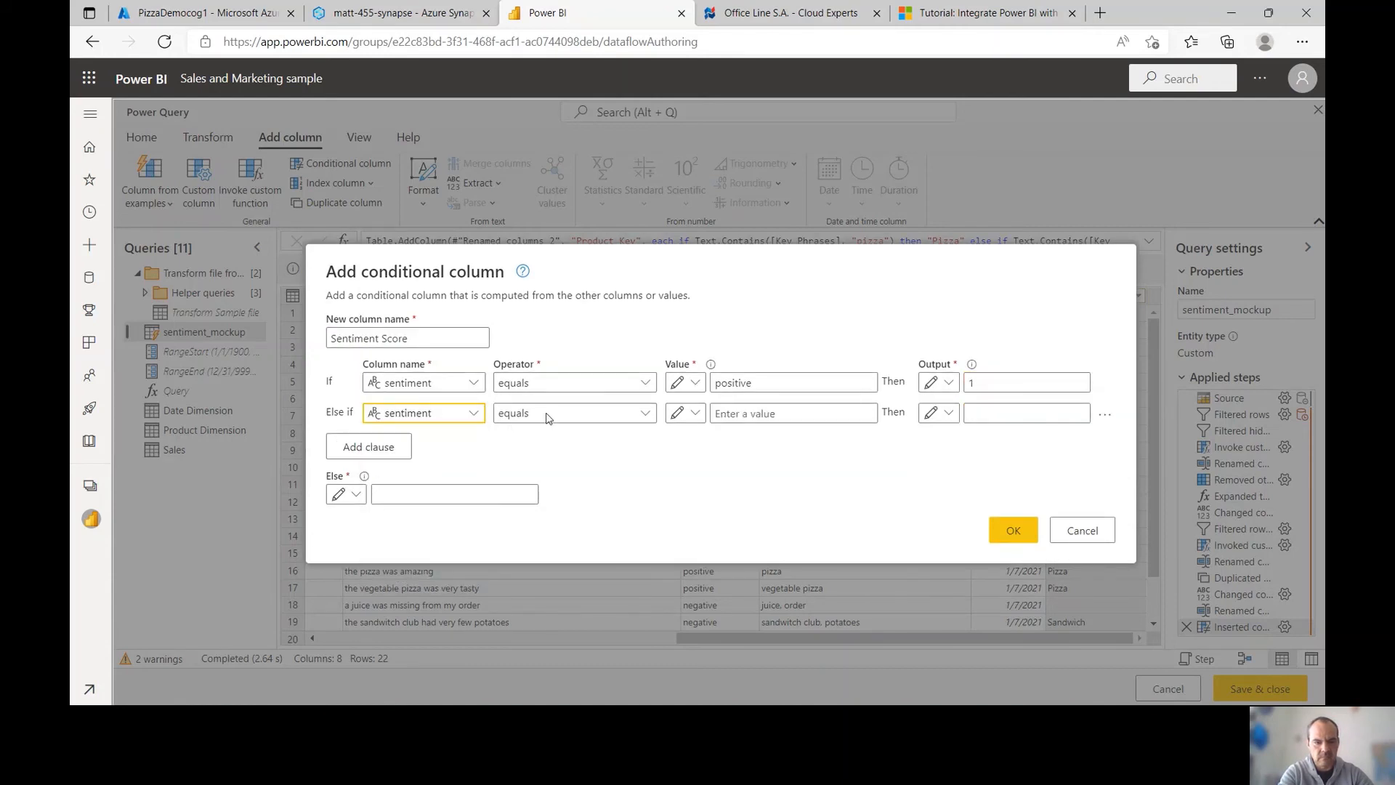
{"action": "left_click", "coordinate": [724, 410]}
{"action": "type", "text": "ne"}
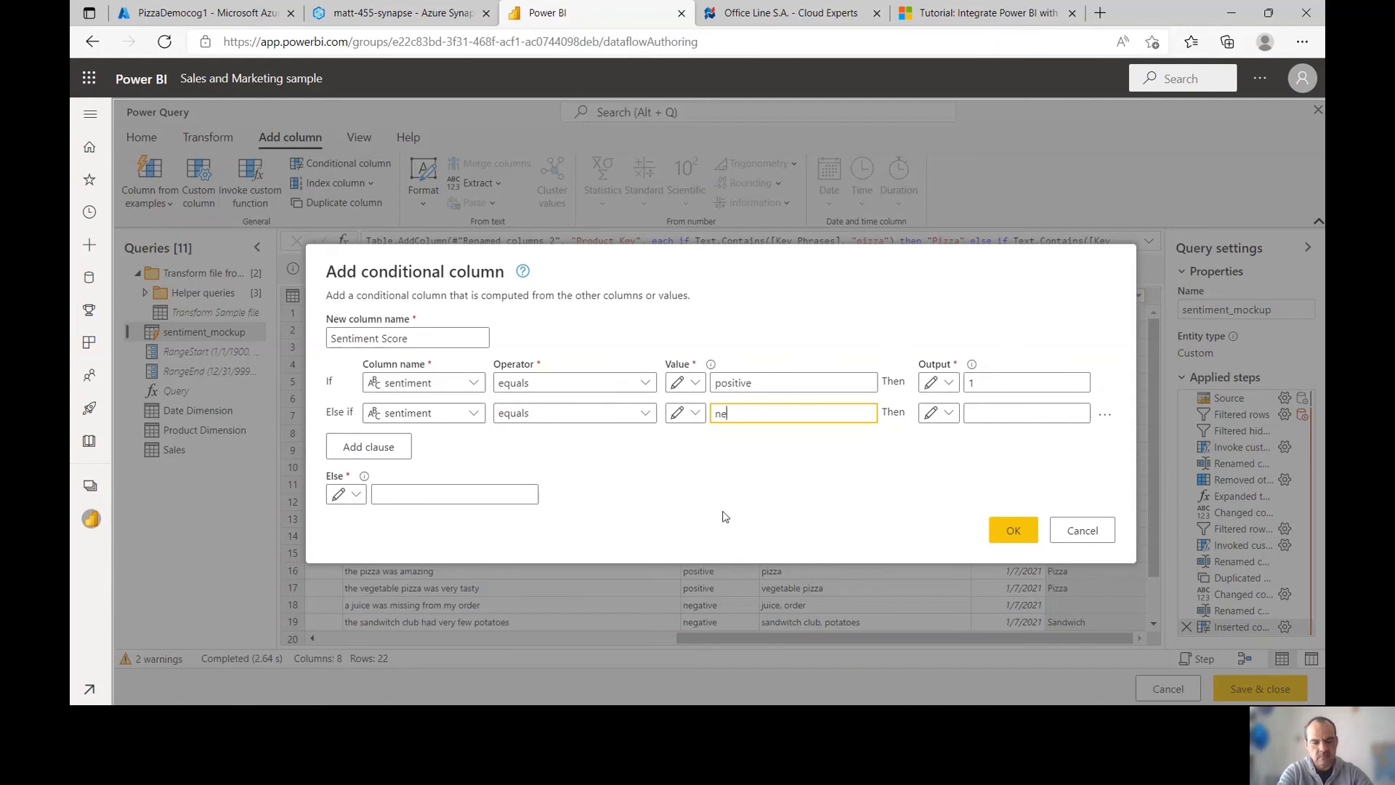
{"action": "type", "text": "gative"}
{"action": "key", "text": "Tab"}
{"action": "key", "text": "Tab"}
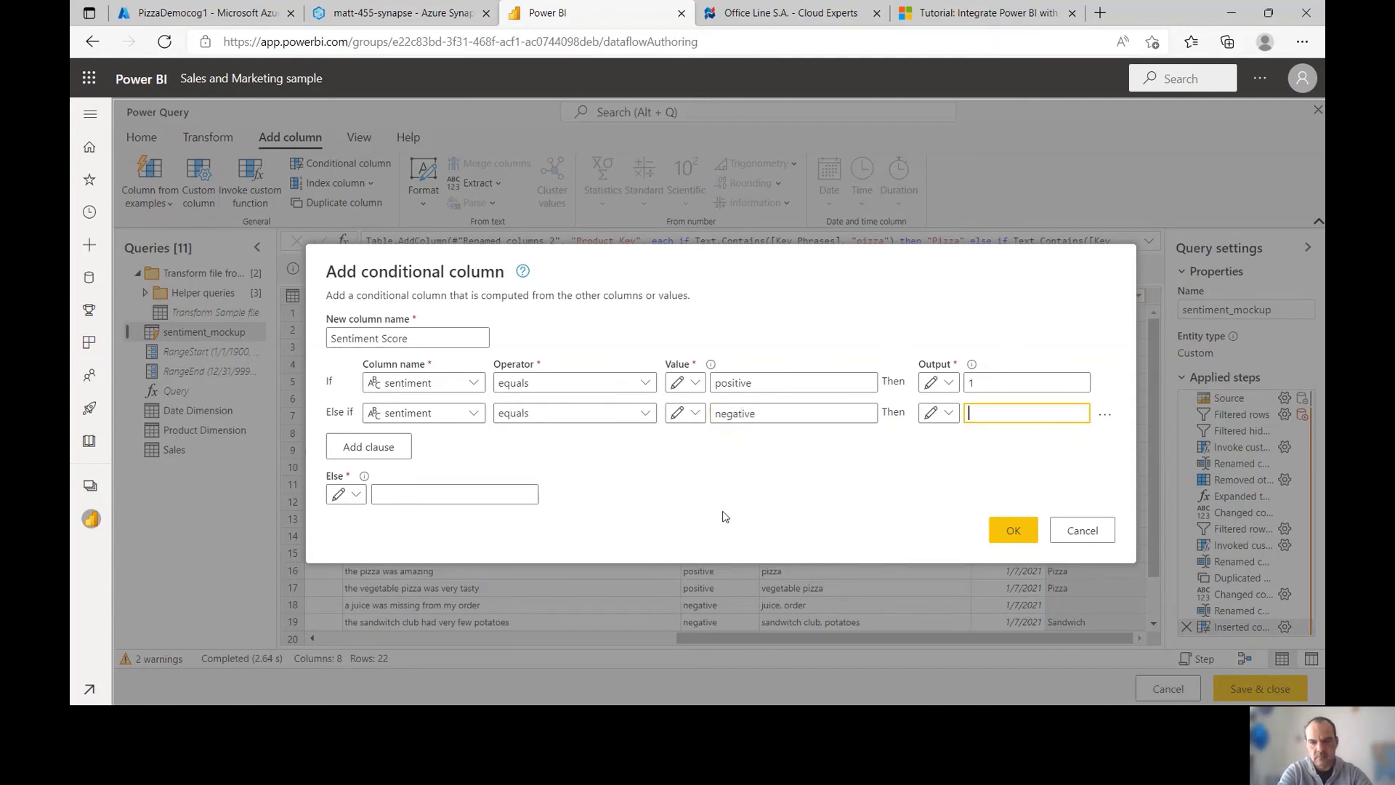
{"action": "type", "text": "-1"}
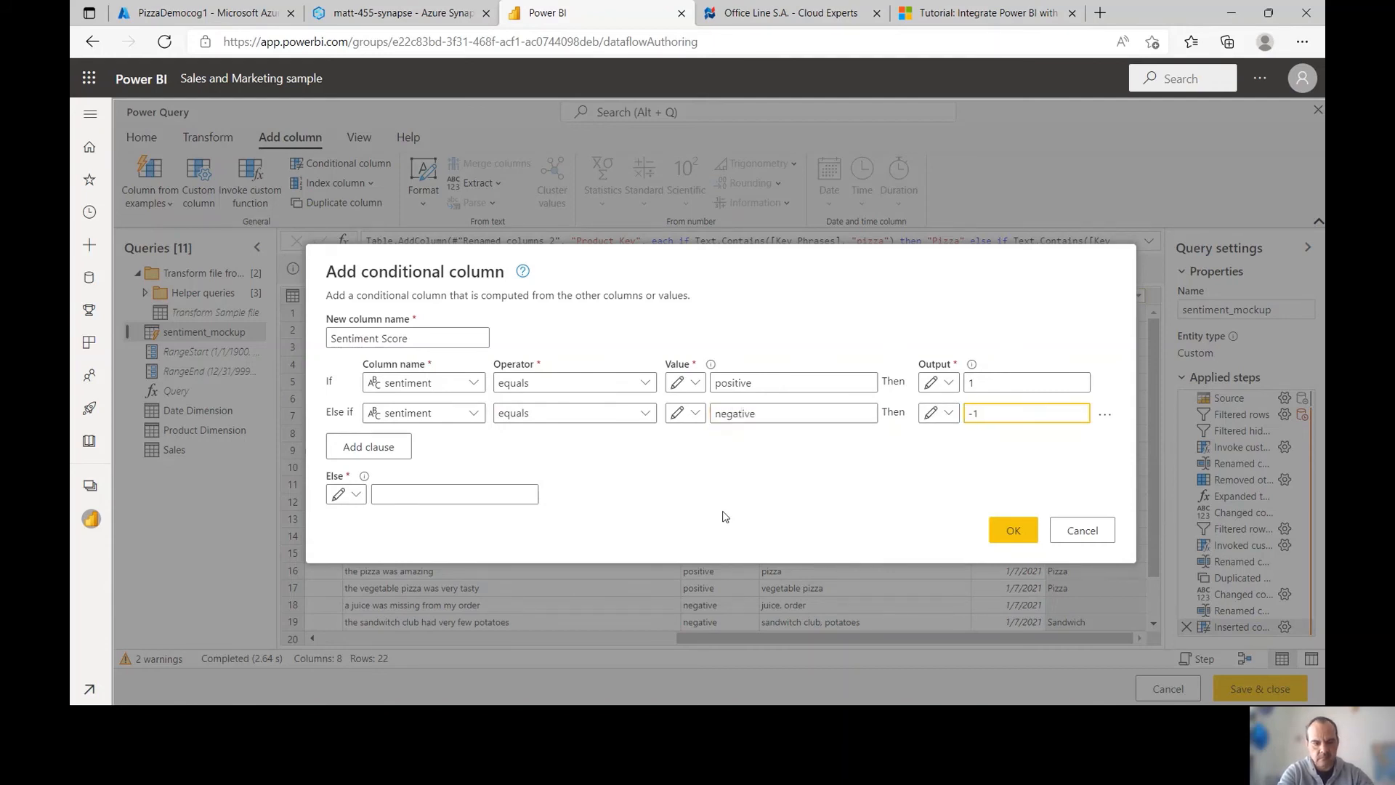
{"action": "left_click", "coordinate": [511, 497]}
{"action": "type", "text": "0"}
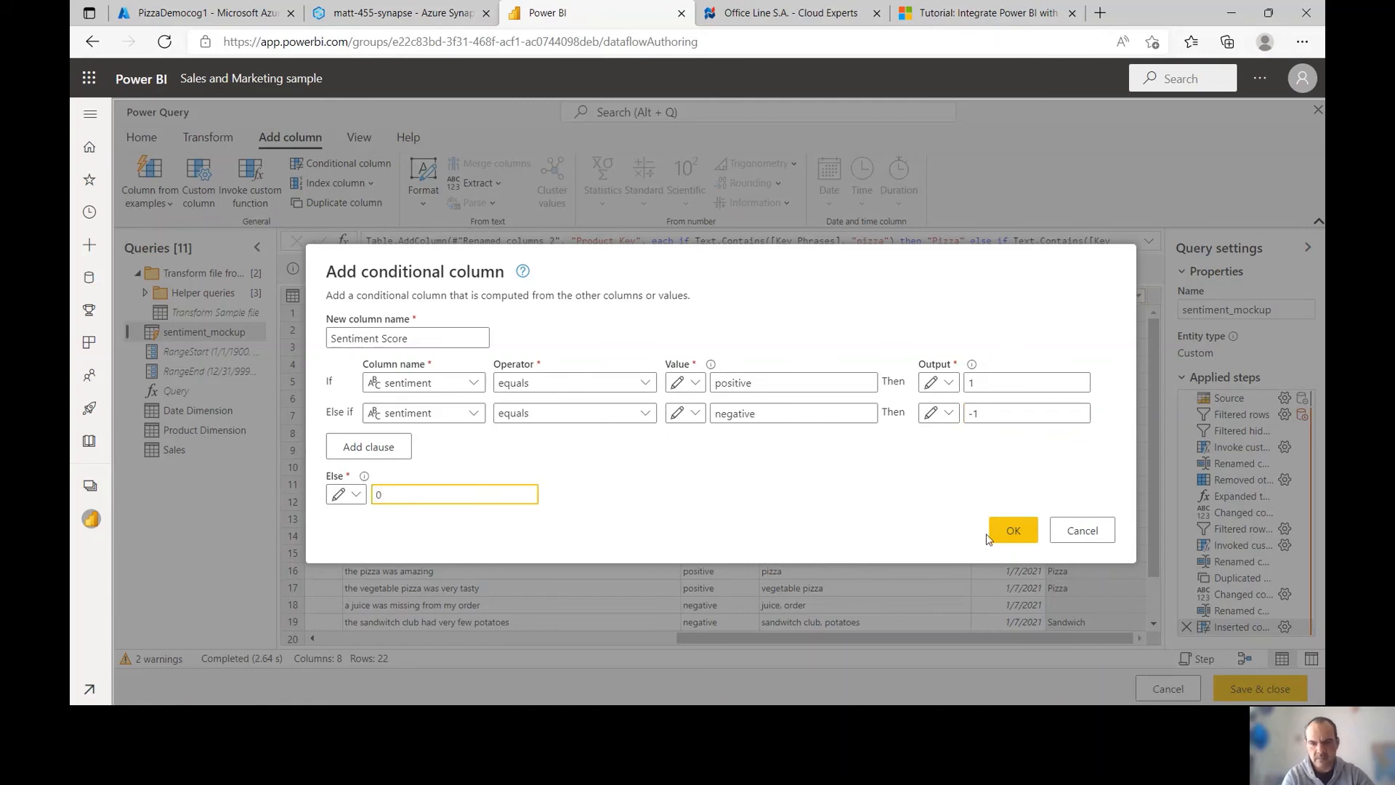
{"action": "left_click", "coordinate": [1017, 531]}
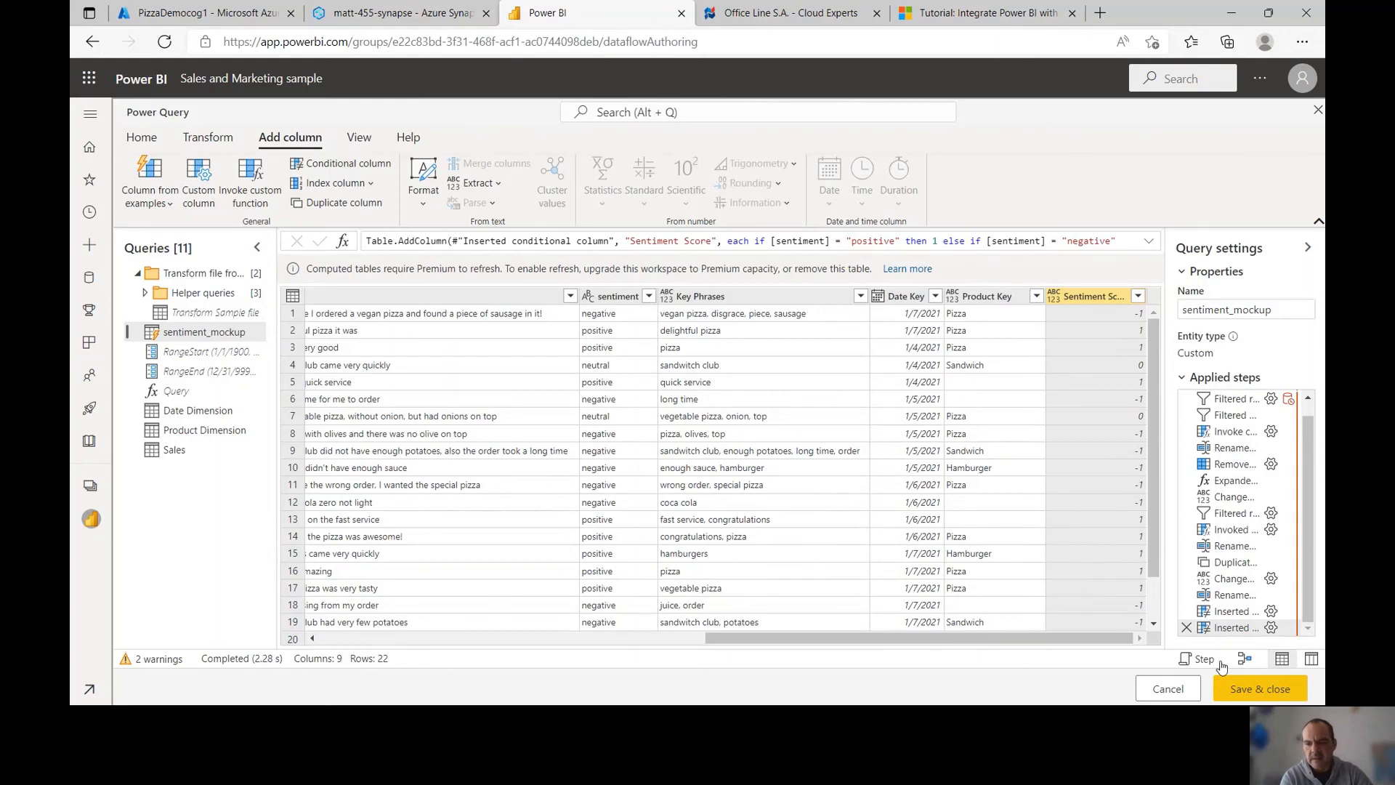
{"action": "left_click", "coordinate": [1247, 688]}
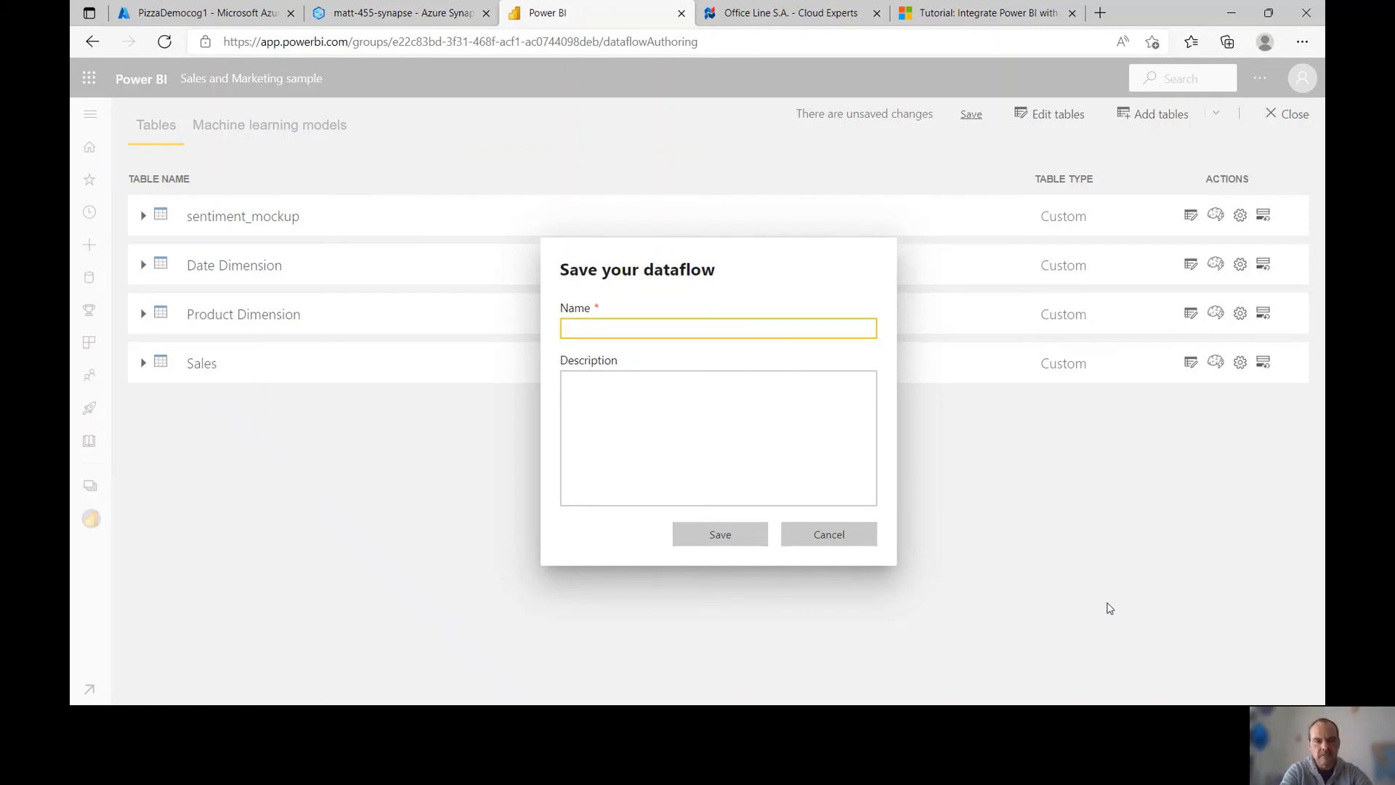
Save the dataflow as sentiment_mockup and start refreshing its data
{"action": "type", "text": "sentiment_mockup"}
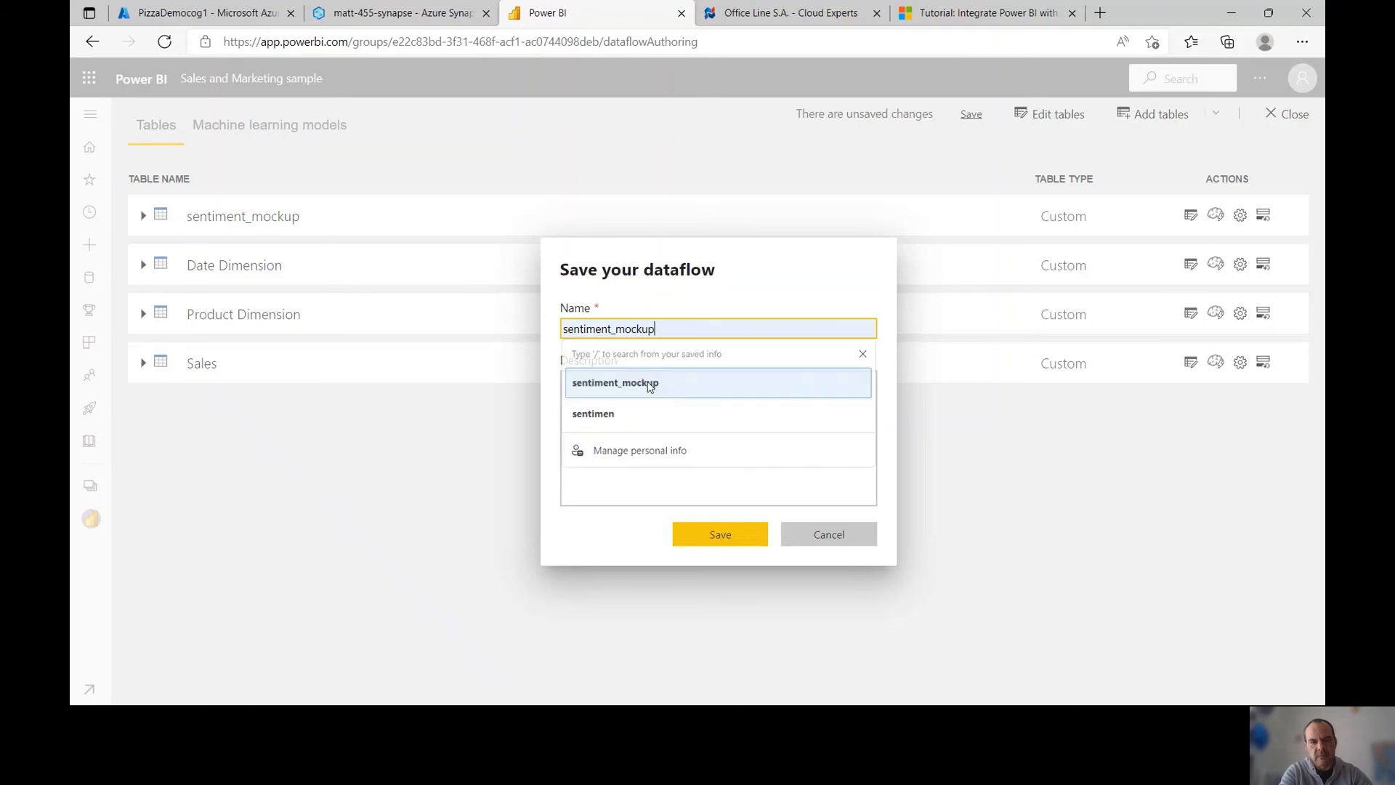
{"action": "left_click", "coordinate": [618, 382]}
{"action": "left_click", "coordinate": [719, 542]}
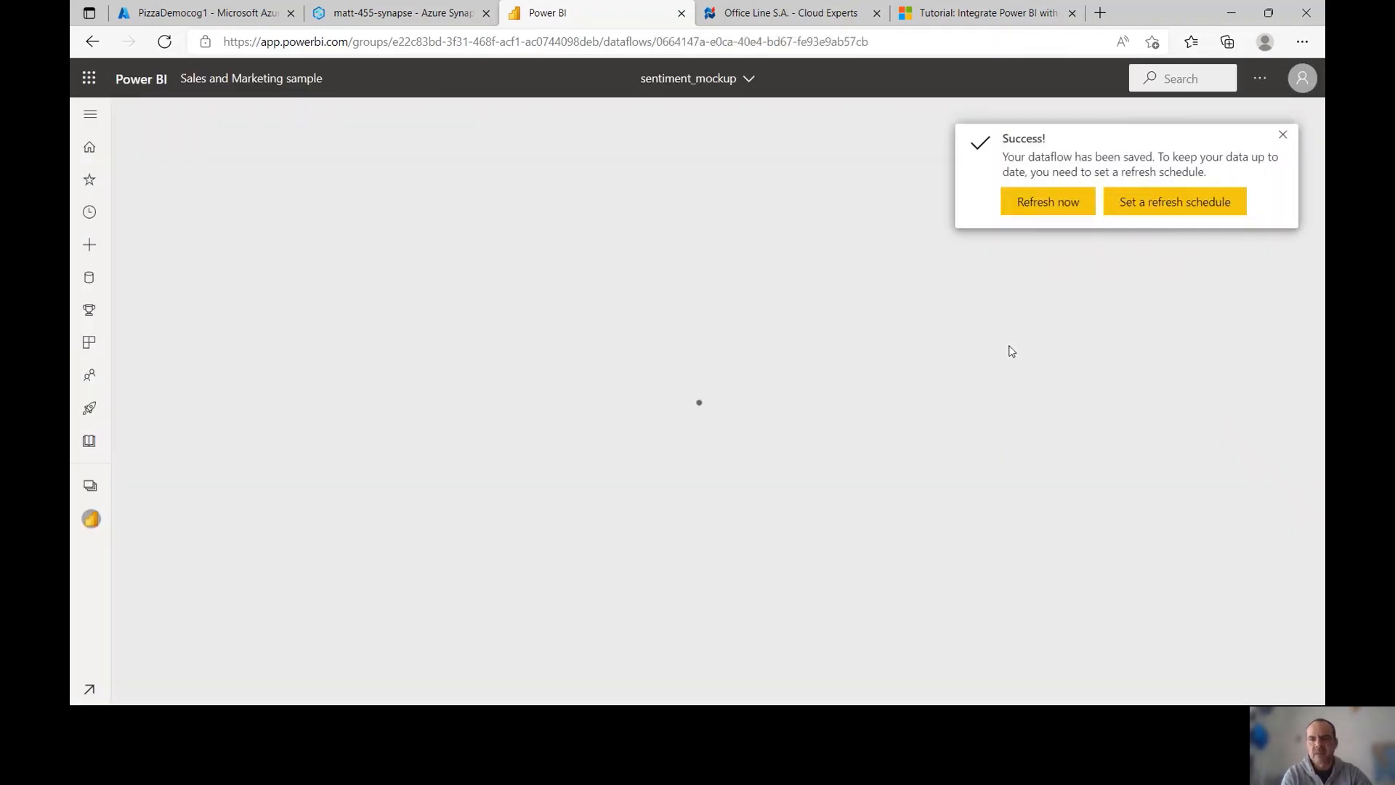
{"action": "left_click", "coordinate": [1043, 210]}
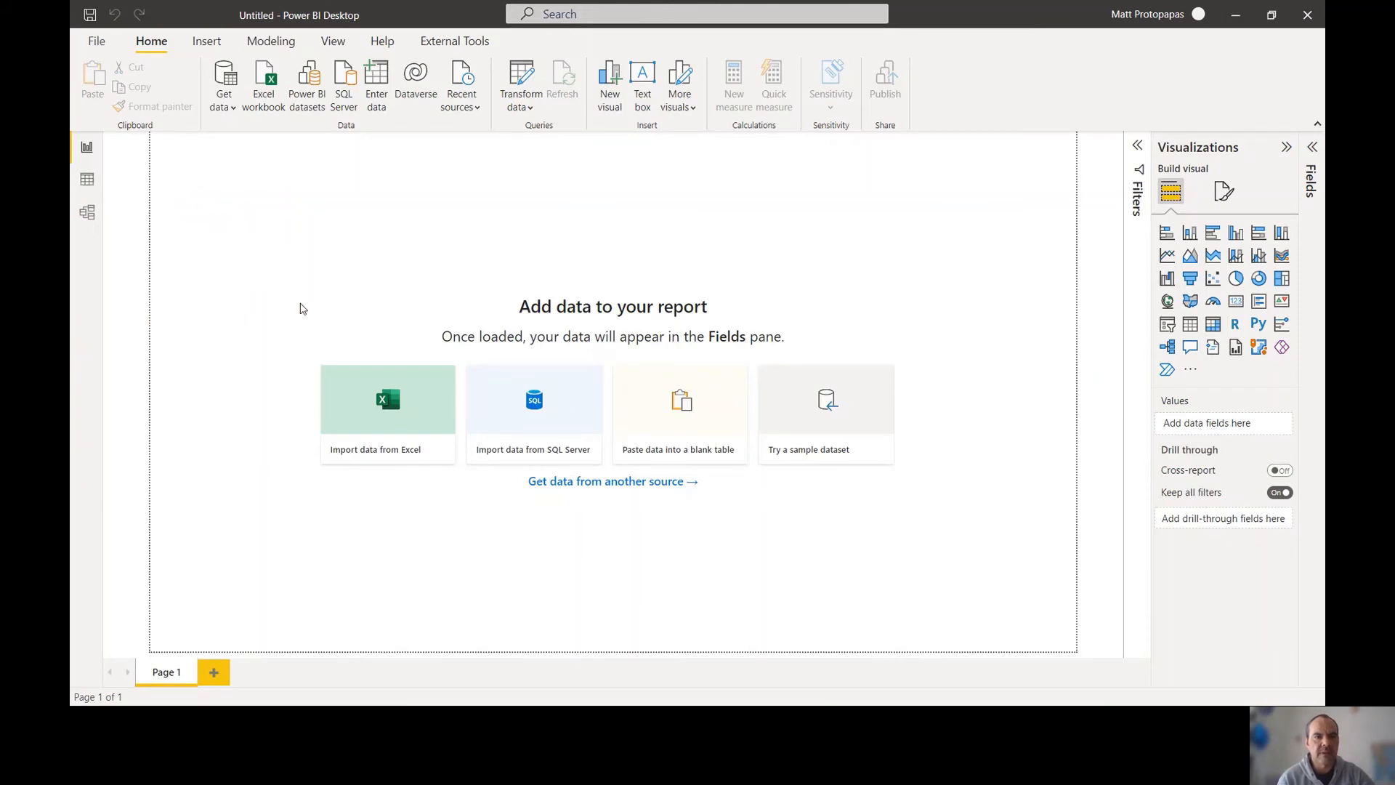
Connect to Power BI dataflows and open the sentiment_mockup dataflow in the Sales and Marketing sample workspace
{"action": "left_click", "coordinate": [233, 107]}
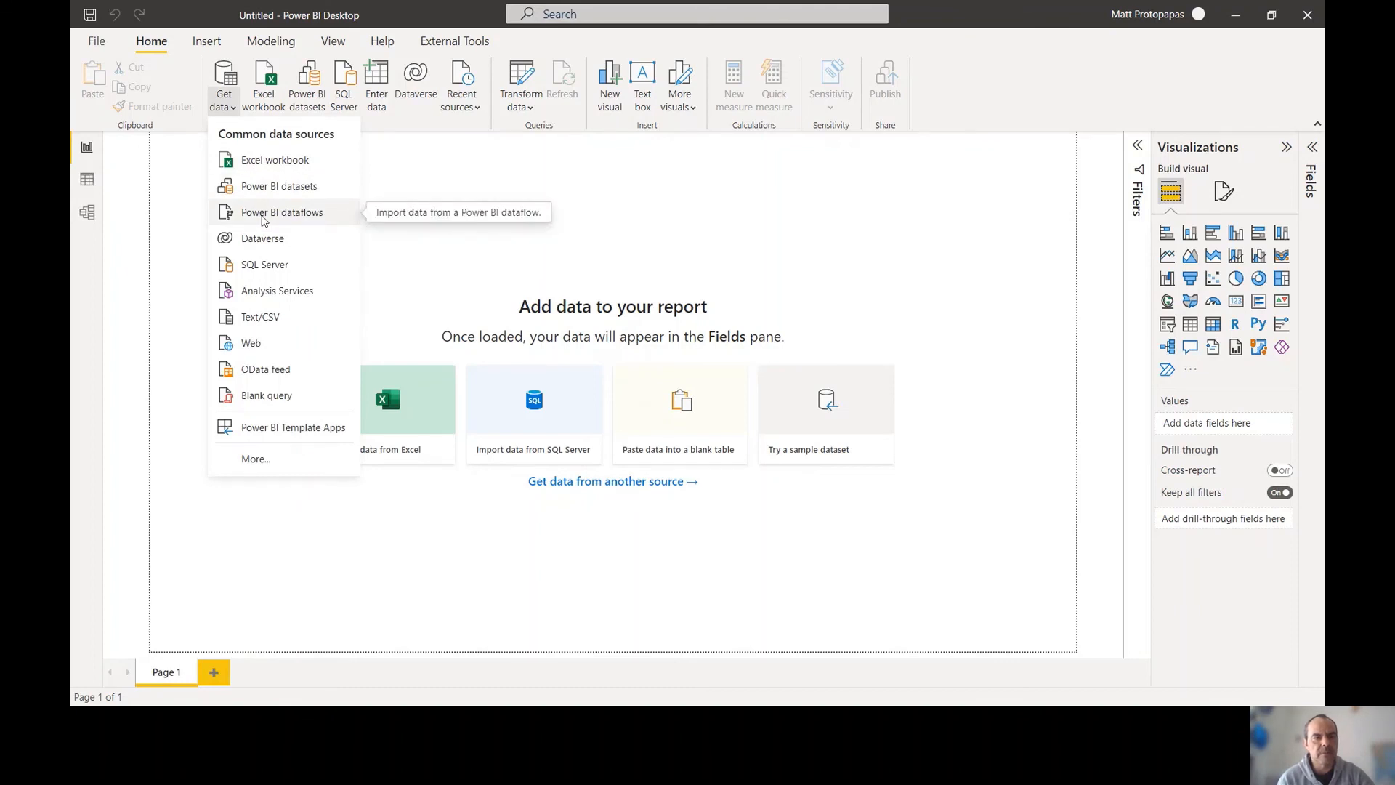
{"action": "left_click", "coordinate": [263, 218]}
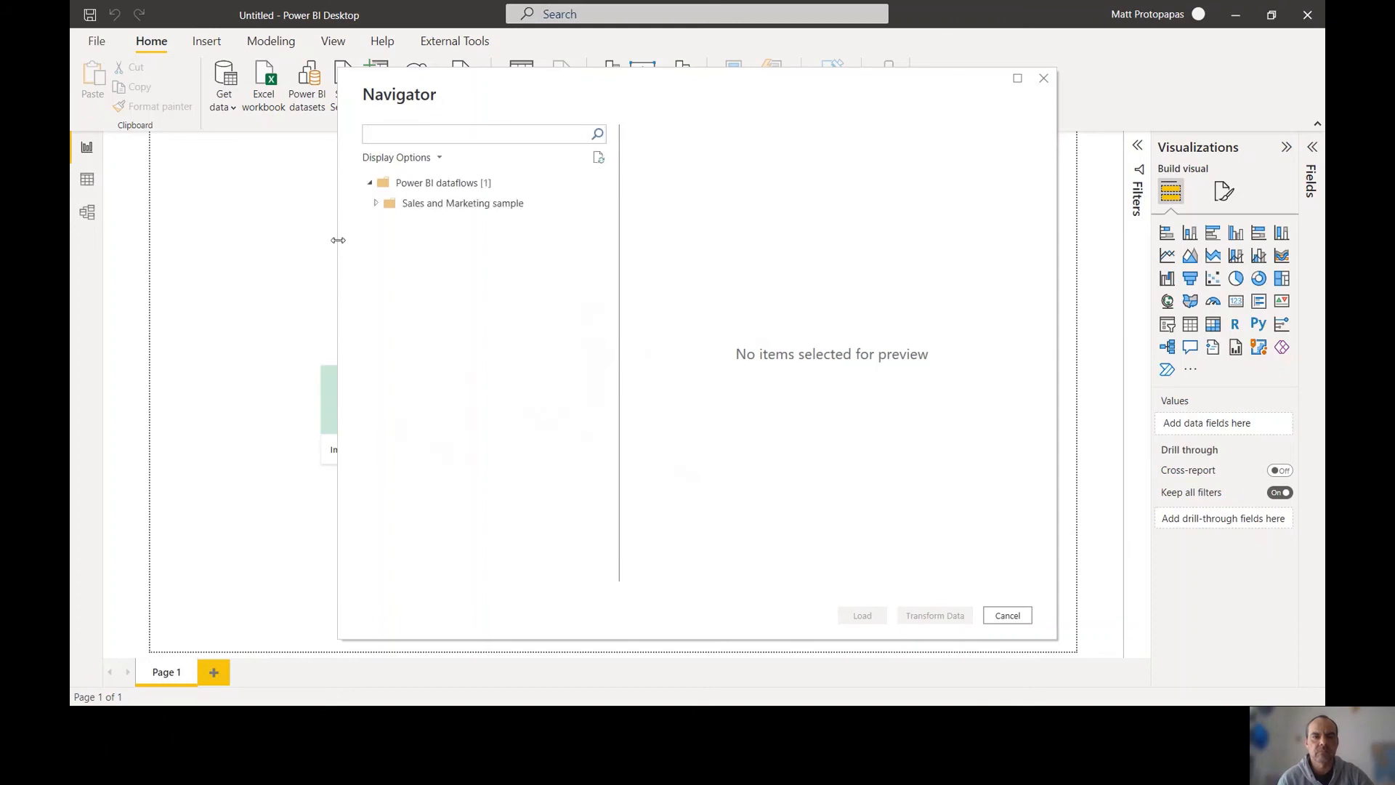
{"action": "left_click", "coordinate": [376, 204]}
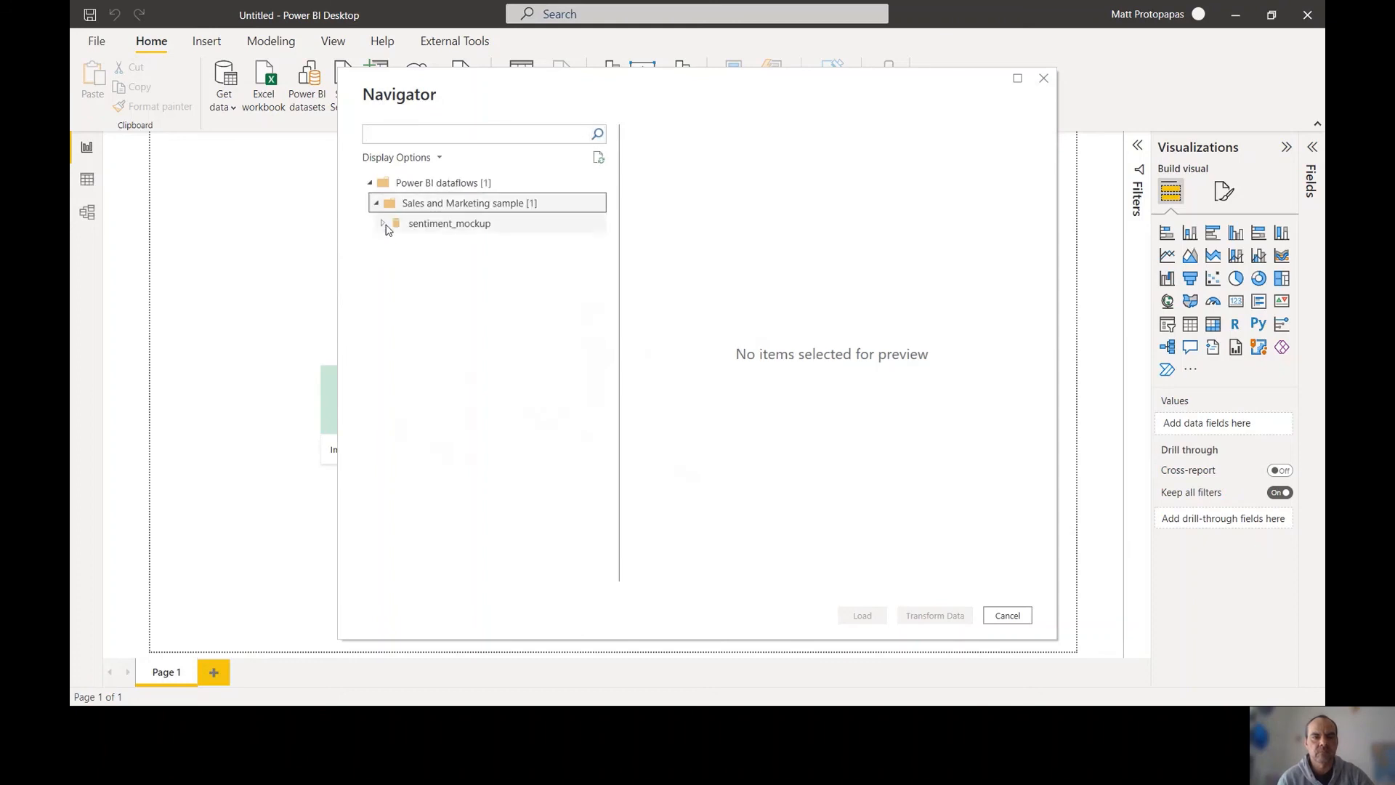
{"action": "left_click", "coordinate": [385, 223]}
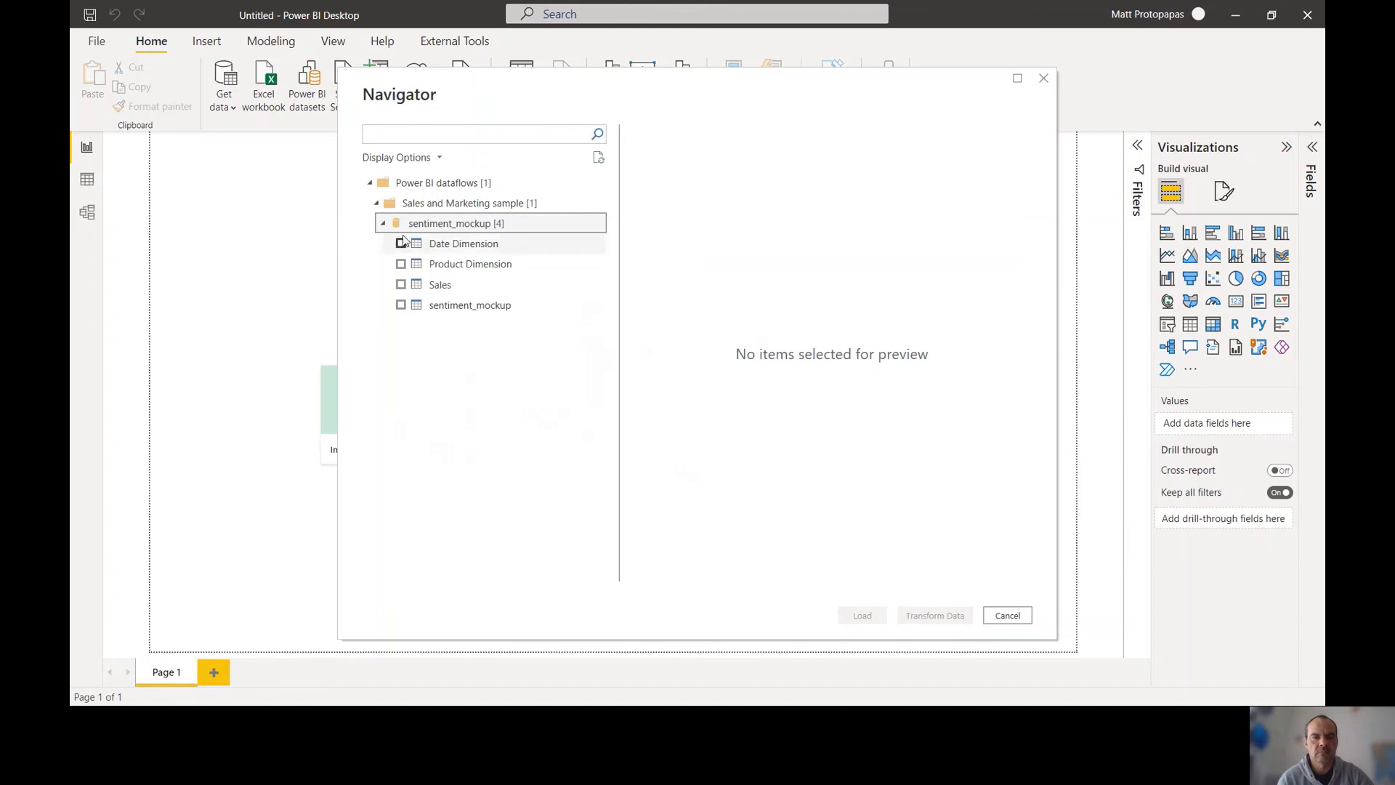
Load the Date Dimension, Product Dimension, Sales and sentiment_mockup tables into the report
{"action": "left_click", "coordinate": [400, 246]}
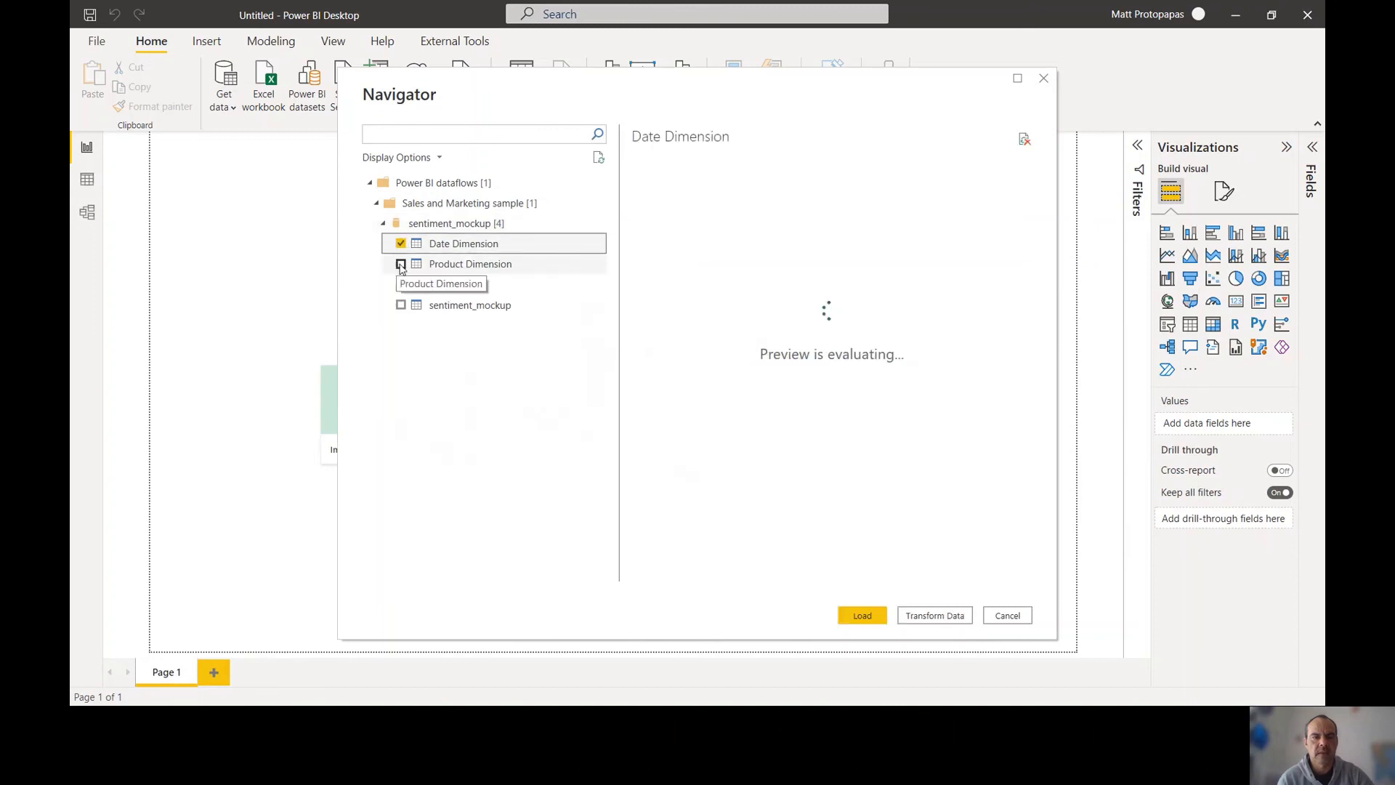
{"action": "left_click", "coordinate": [400, 265]}
{"action": "left_click", "coordinate": [400, 285]}
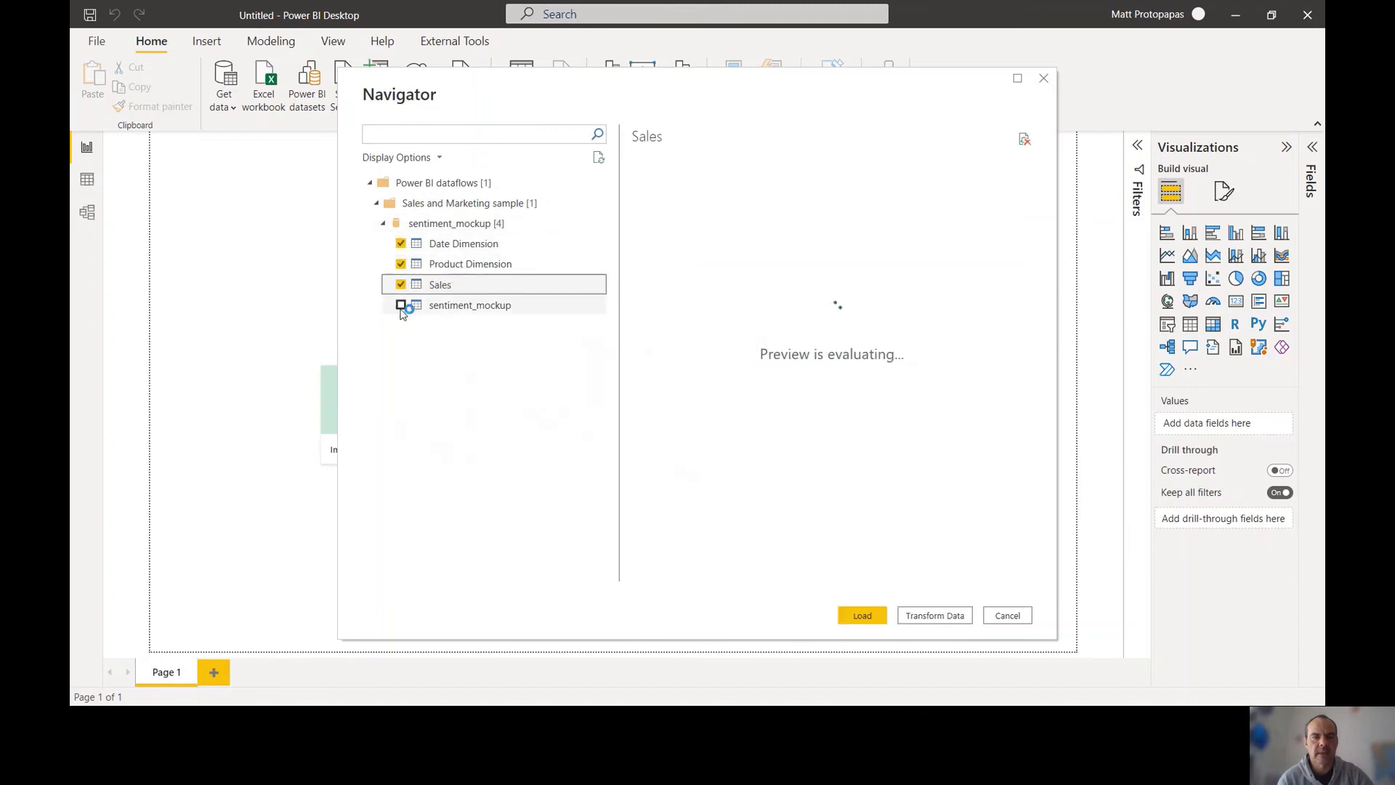
{"action": "left_click", "coordinate": [401, 306]}
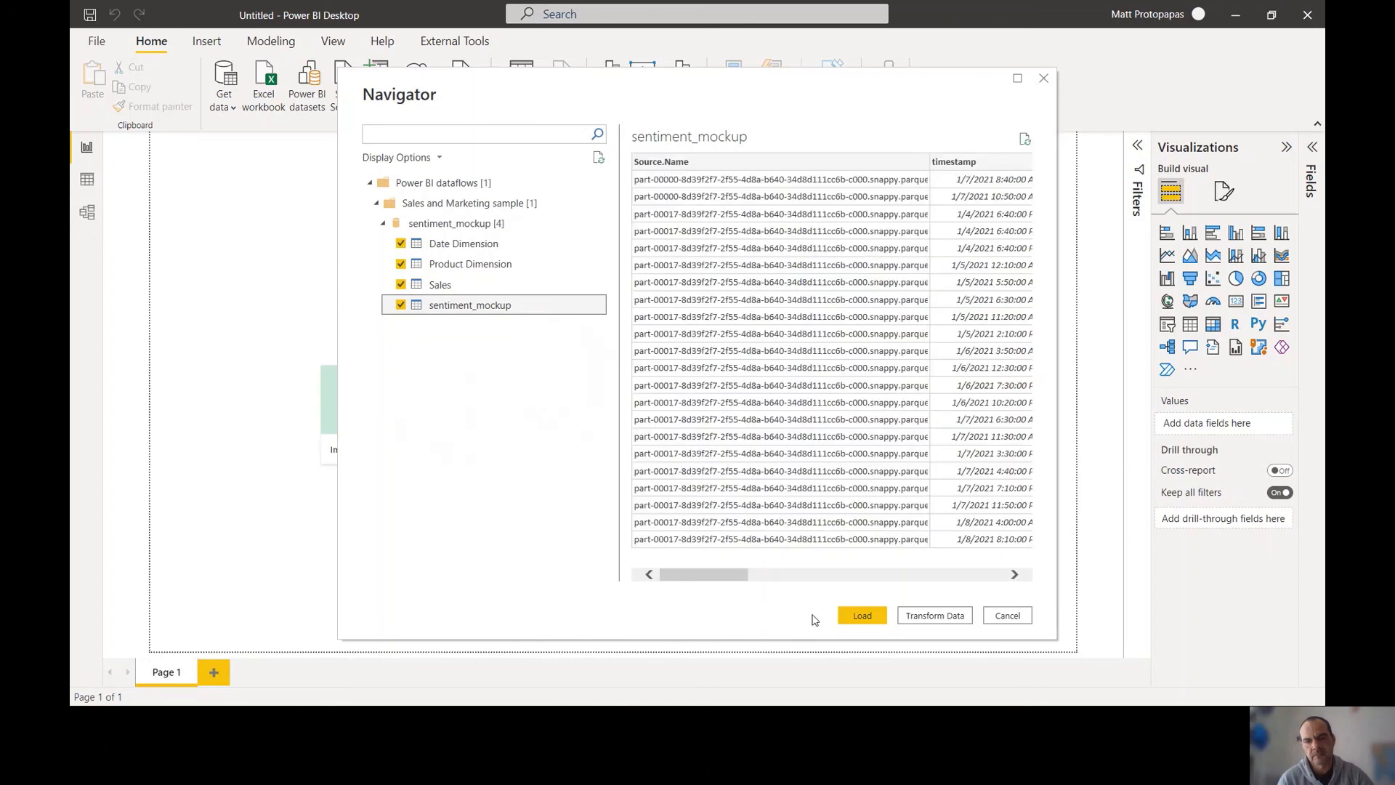
{"action": "left_click", "coordinate": [852, 618]}
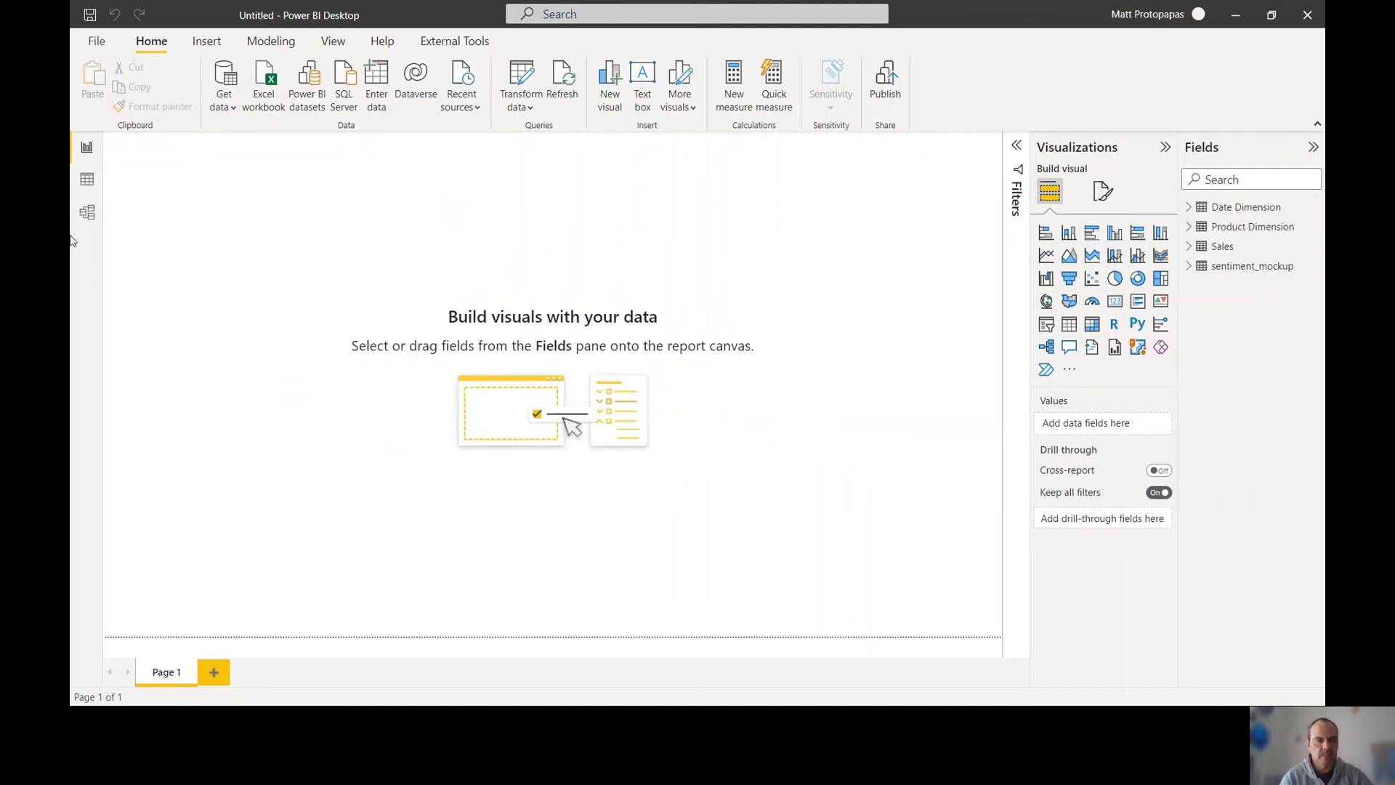
Inspect the rows of the Product Dimension, Sales and sentiment_mockup tables in Data view
{"action": "left_click", "coordinate": [87, 178]}
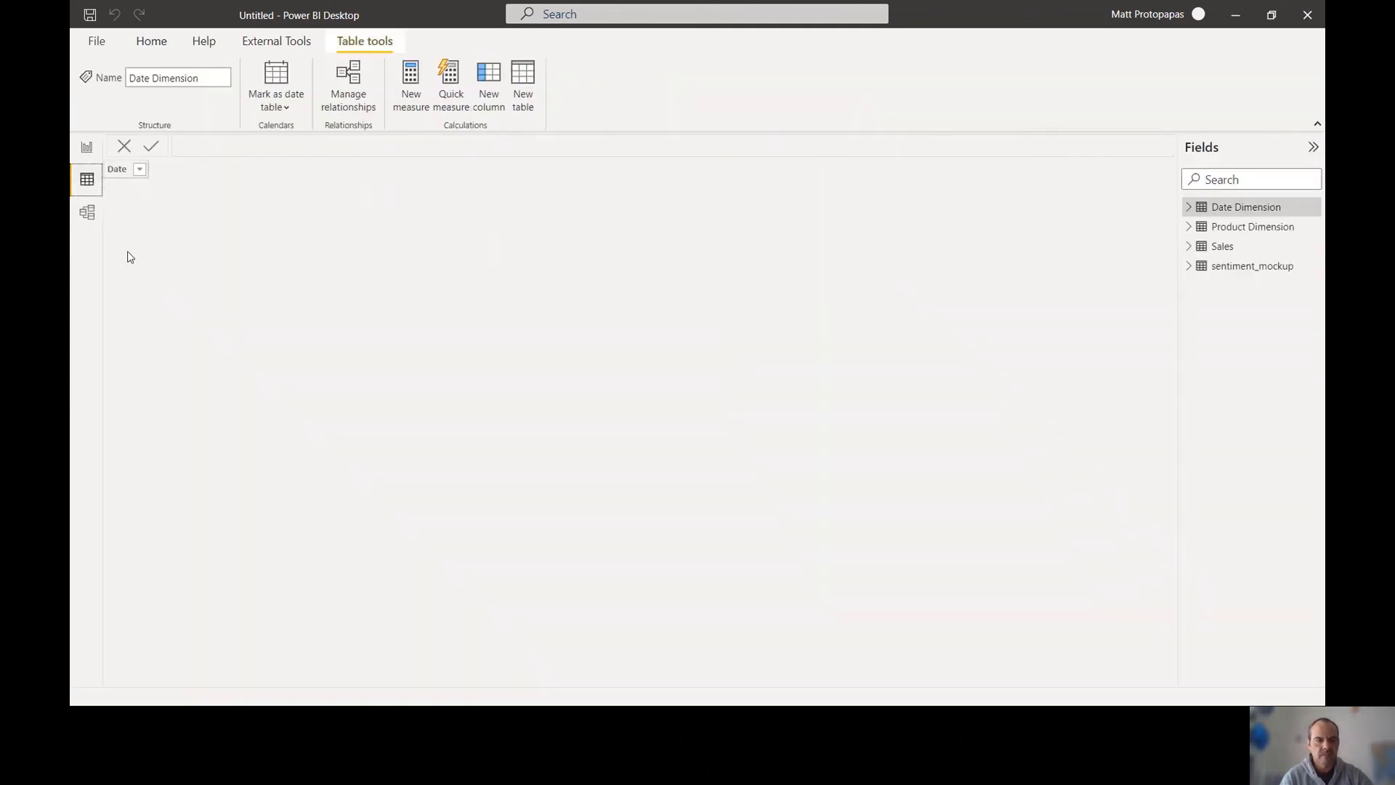
{"action": "left_click", "coordinate": [1229, 231]}
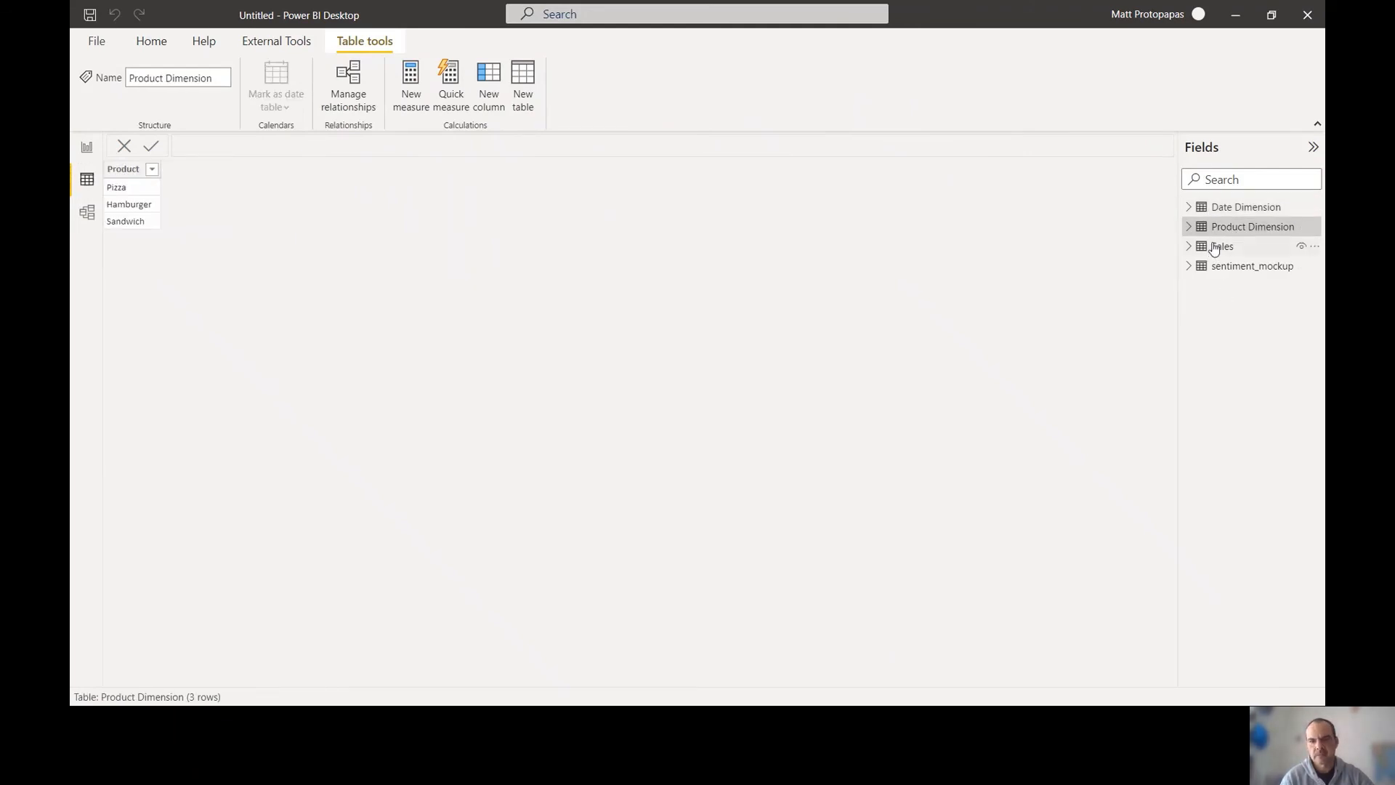
{"action": "left_click", "coordinate": [1215, 248]}
{"action": "left_click", "coordinate": [1223, 273]}
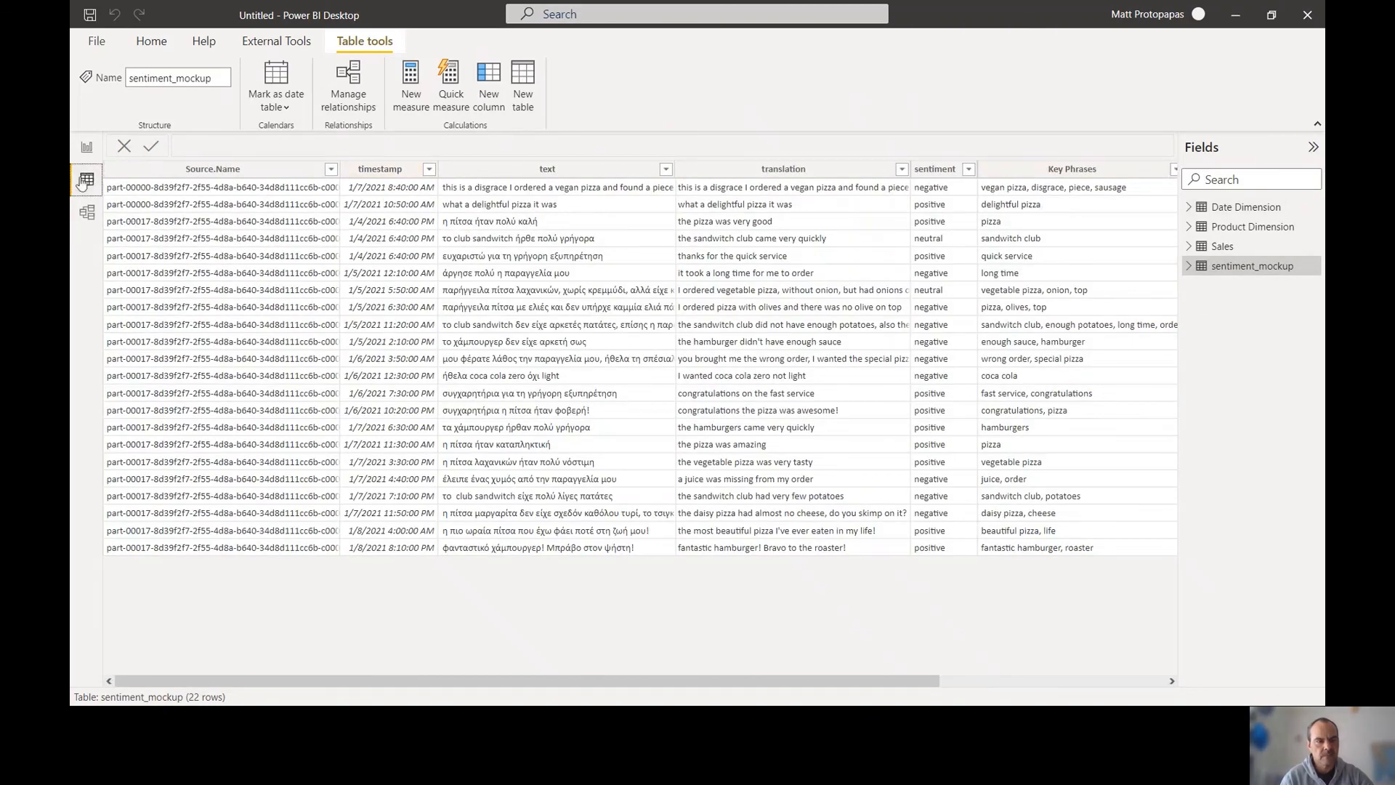
In Model view, arrange the cards with Date Dimension left, Sales centre, Product Dimension top right, sentiment_mockup below Sales
{"action": "left_click", "coordinate": [87, 211]}
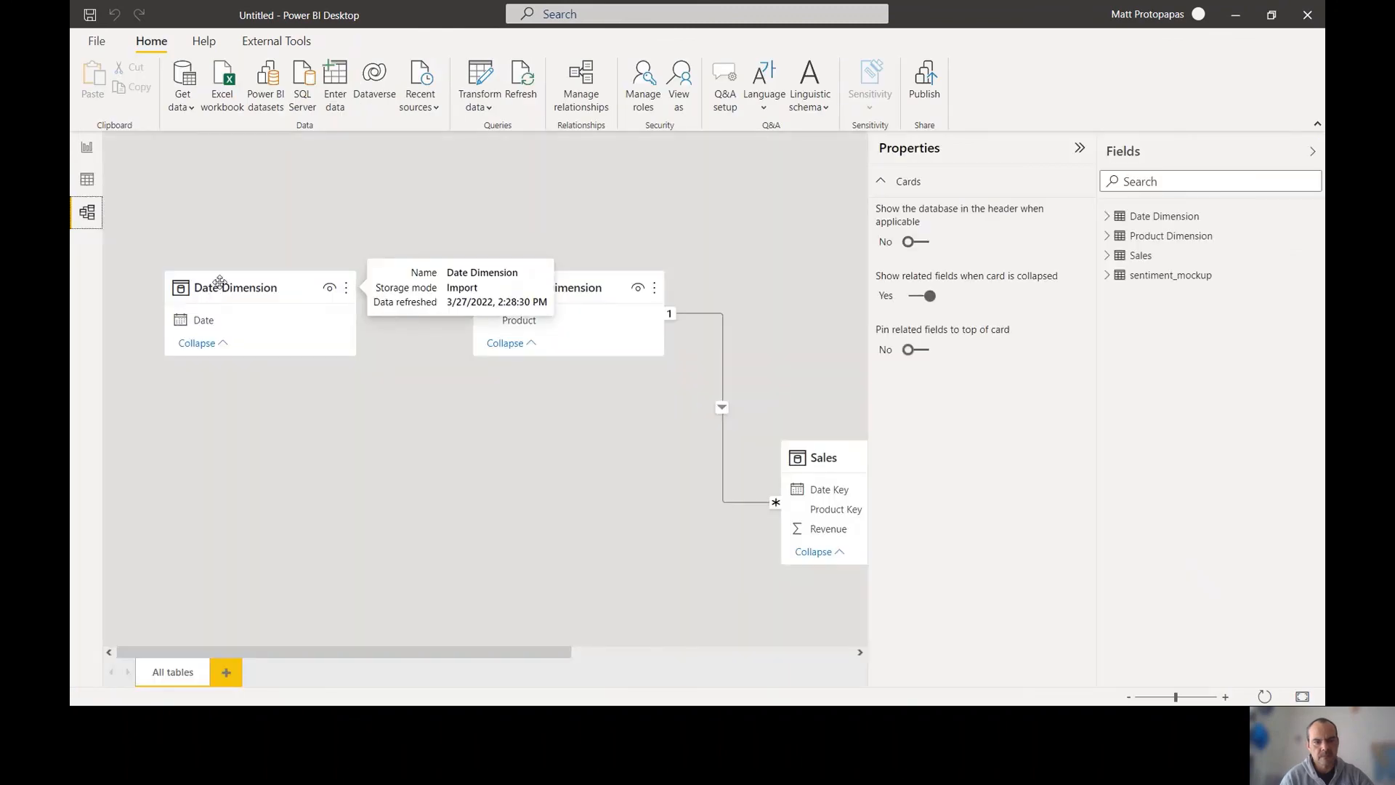
{"action": "left_click", "coordinate": [1079, 149]}
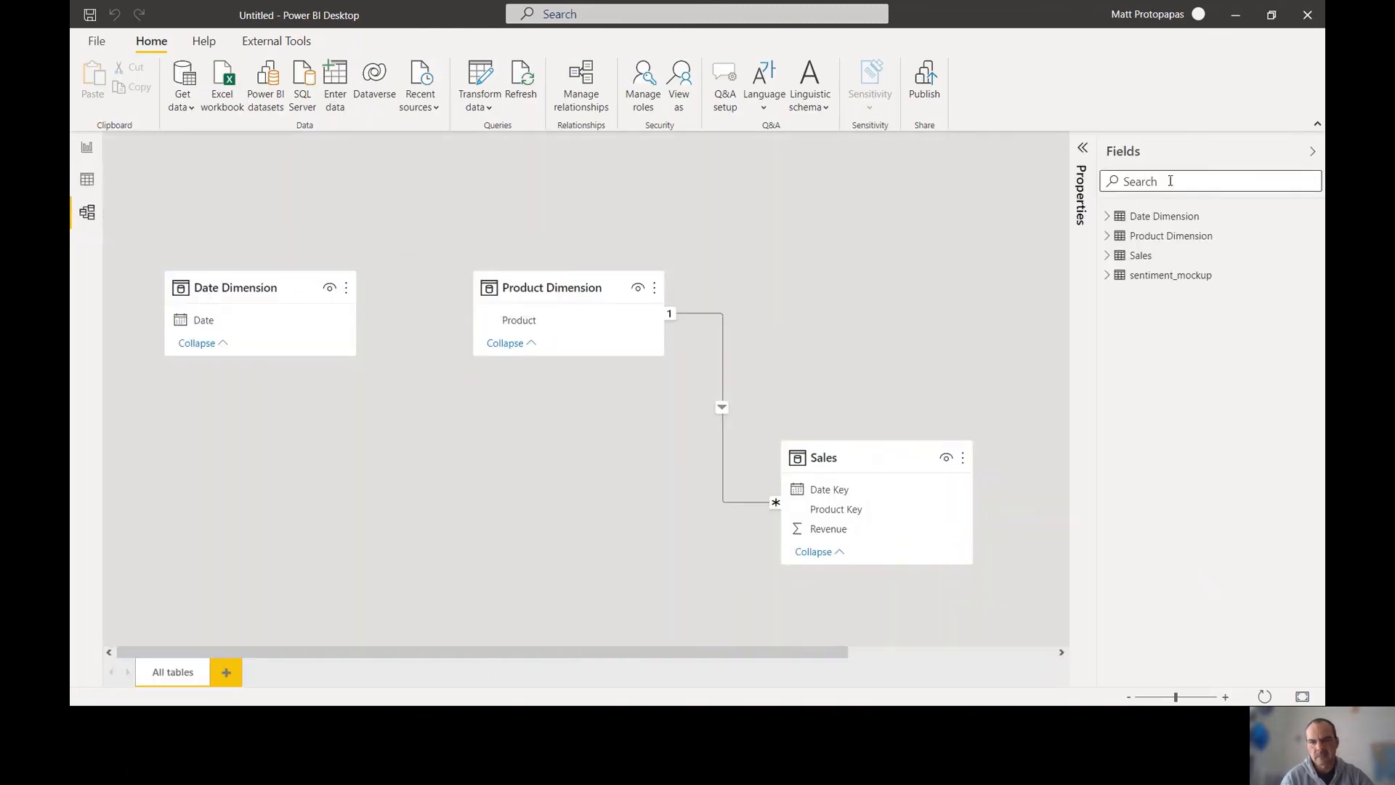
{"action": "left_click", "coordinate": [1312, 152]}
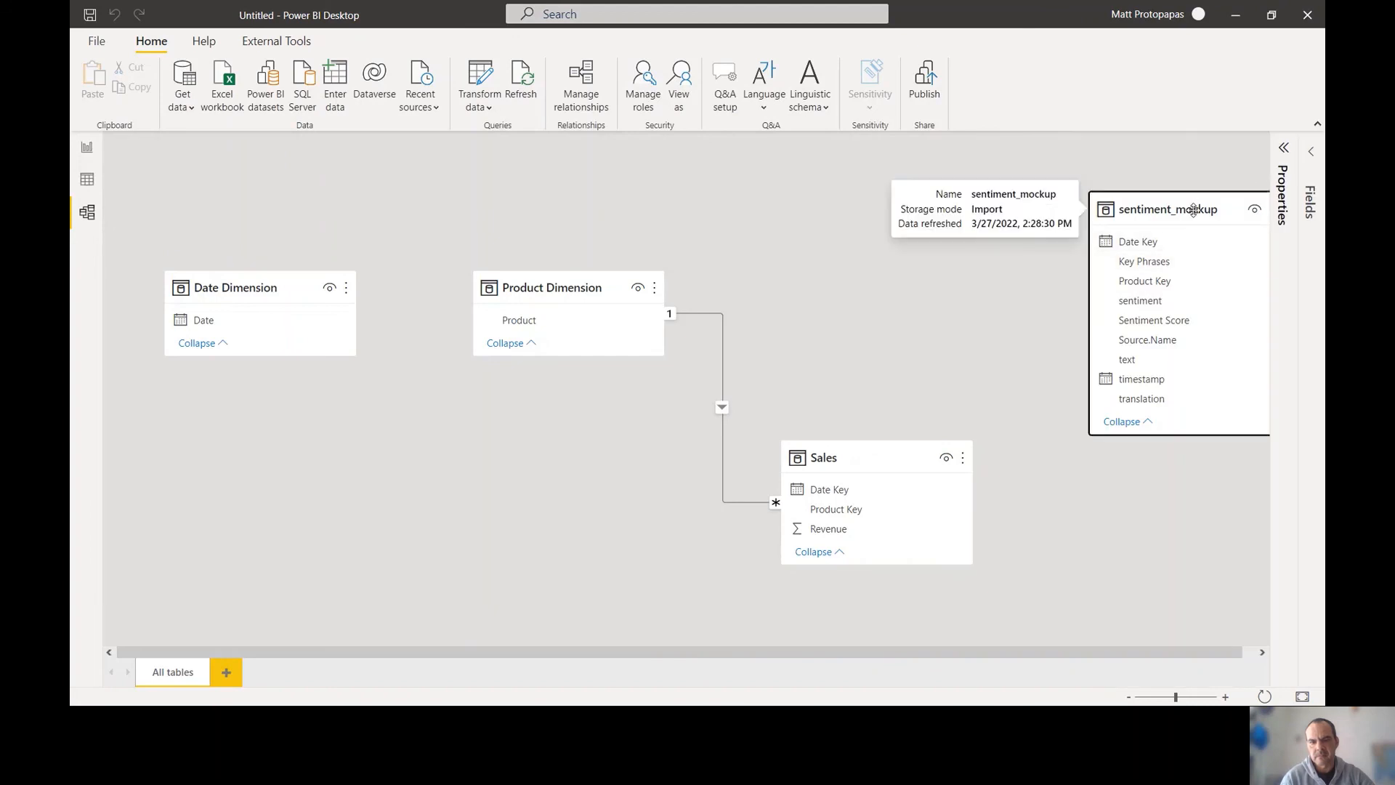
{"action": "left_click_drag", "start_coordinate": [1191, 196], "coordinate": [488, 373]}
{"action": "left_click_drag", "start_coordinate": [554, 291], "coordinate": [1031, 212]}
{"action": "left_click_drag", "start_coordinate": [872, 457], "coordinate": [682, 221]}
{"action": "left_click_drag", "start_coordinate": [526, 379], "coordinate": [733, 404]}
{"action": "left_click_drag", "start_coordinate": [245, 295], "coordinate": [367, 349]}
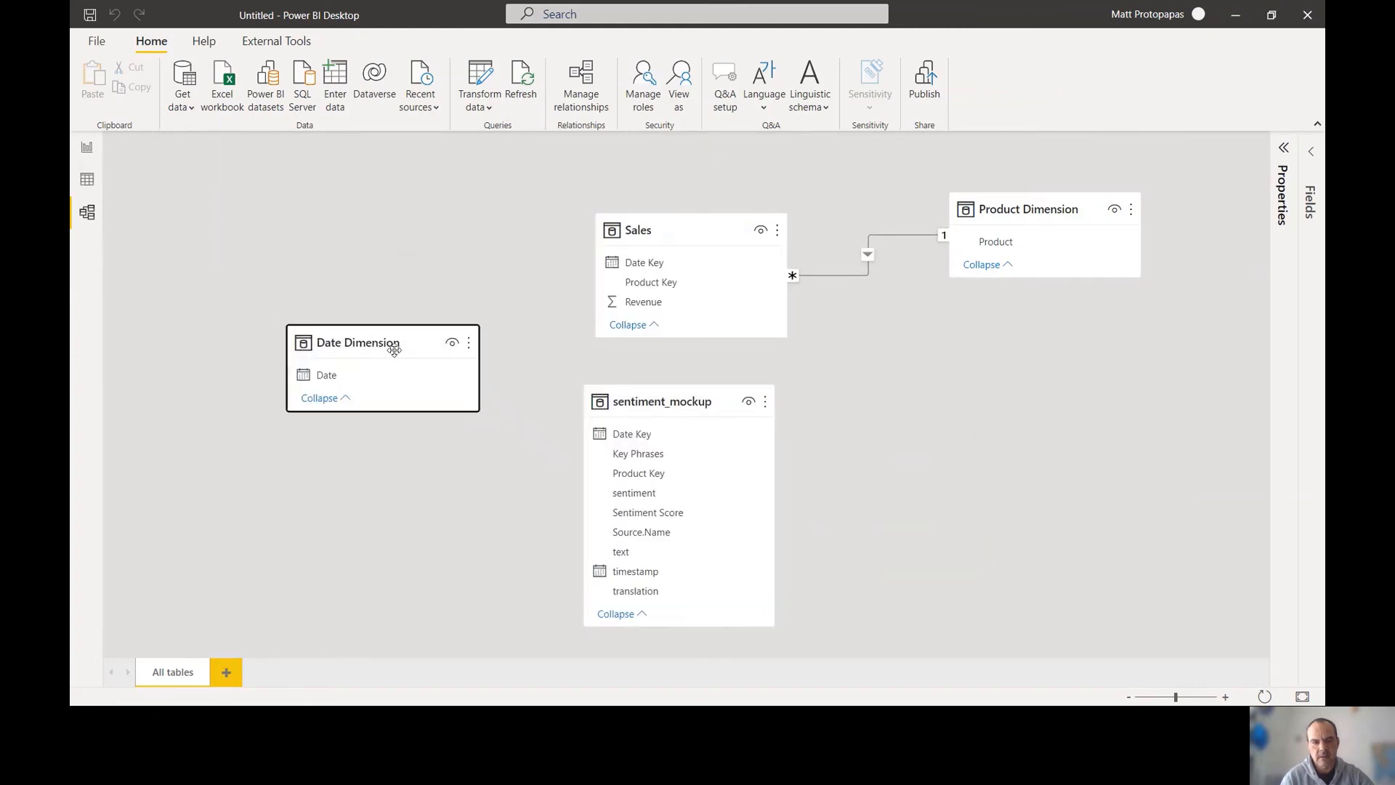
Relate Date Key in Sales and sentiment_mockup to Date, and sentiment_mockup's Product Key to Product
{"action": "left_click_drag", "start_coordinate": [644, 262], "coordinate": [365, 376]}
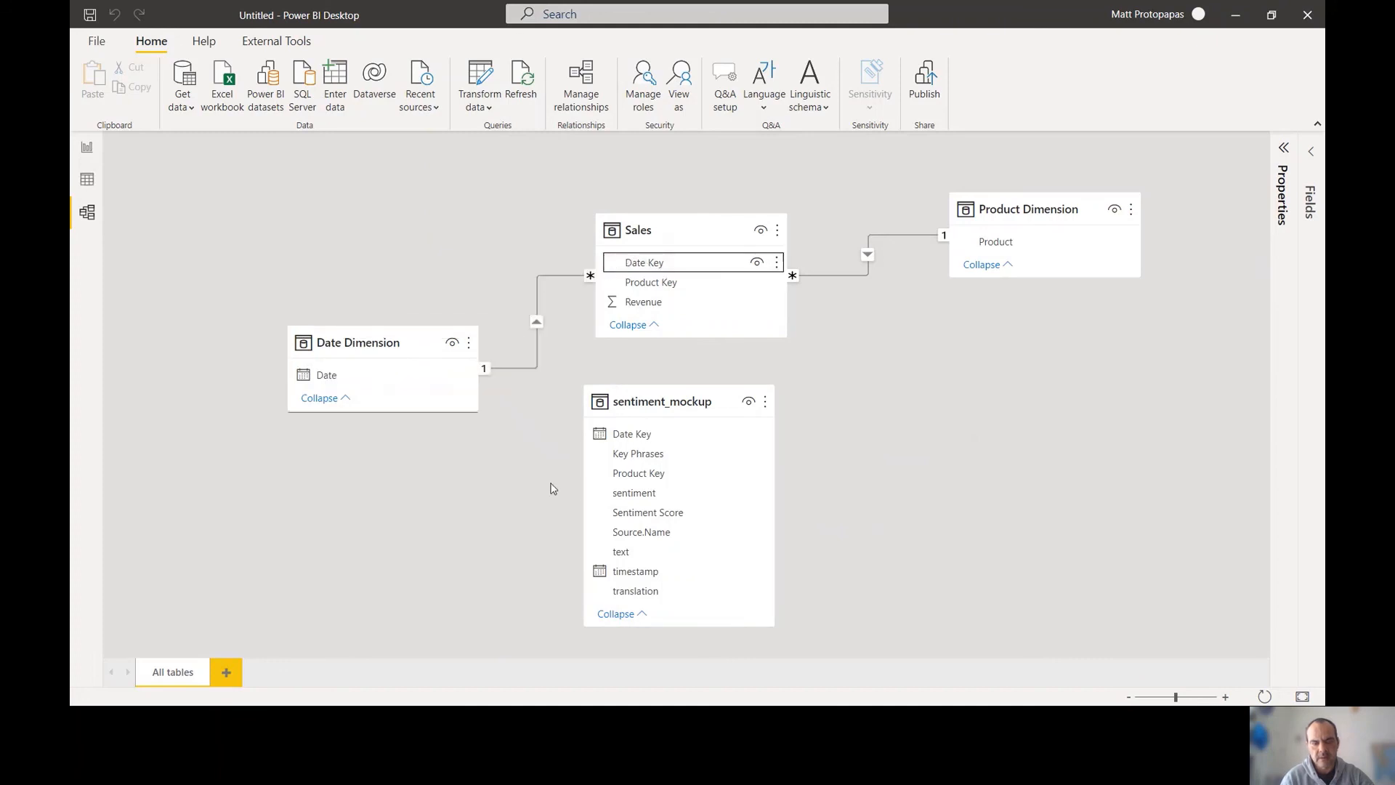
{"action": "left_click_drag", "start_coordinate": [625, 434], "coordinate": [366, 377]}
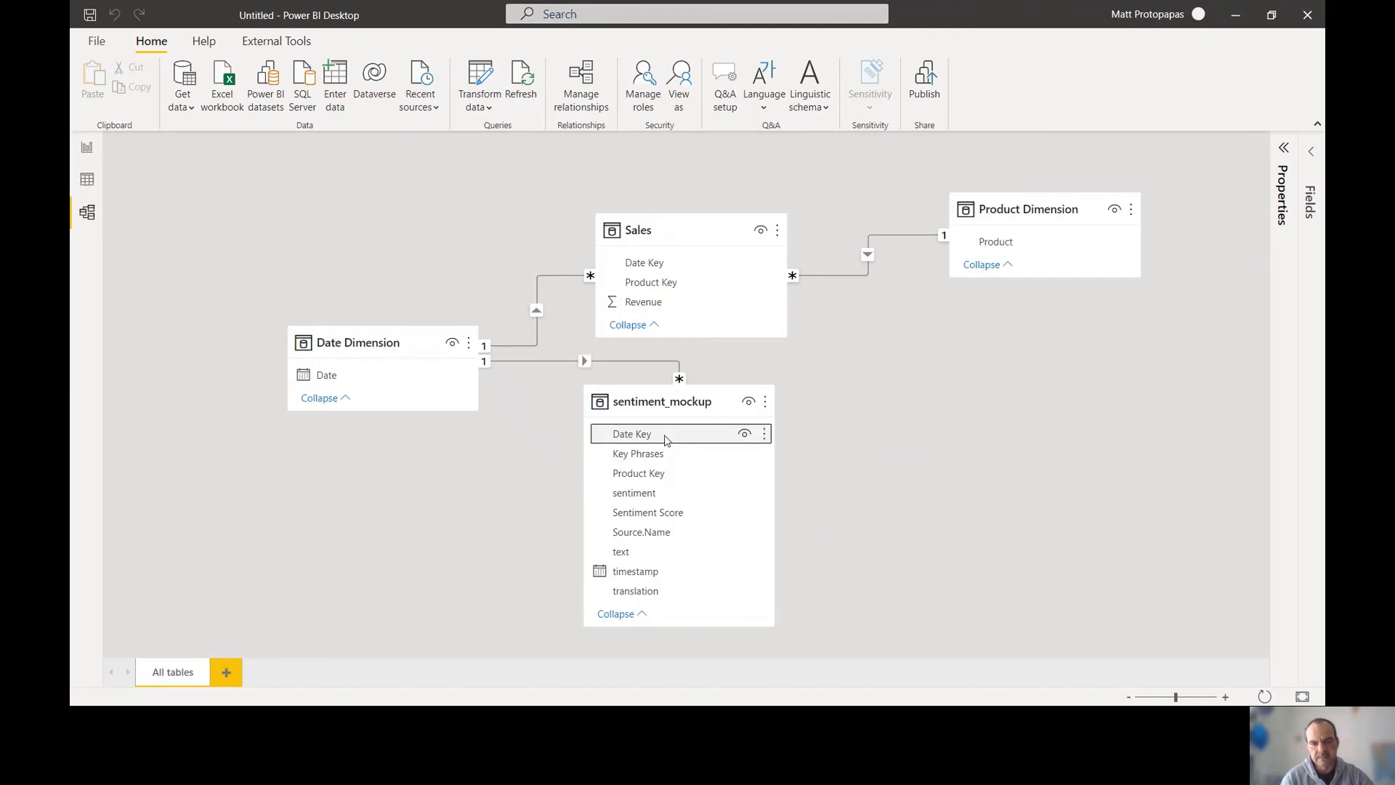
{"action": "left_click_drag", "start_coordinate": [645, 473], "coordinate": [1013, 250]}
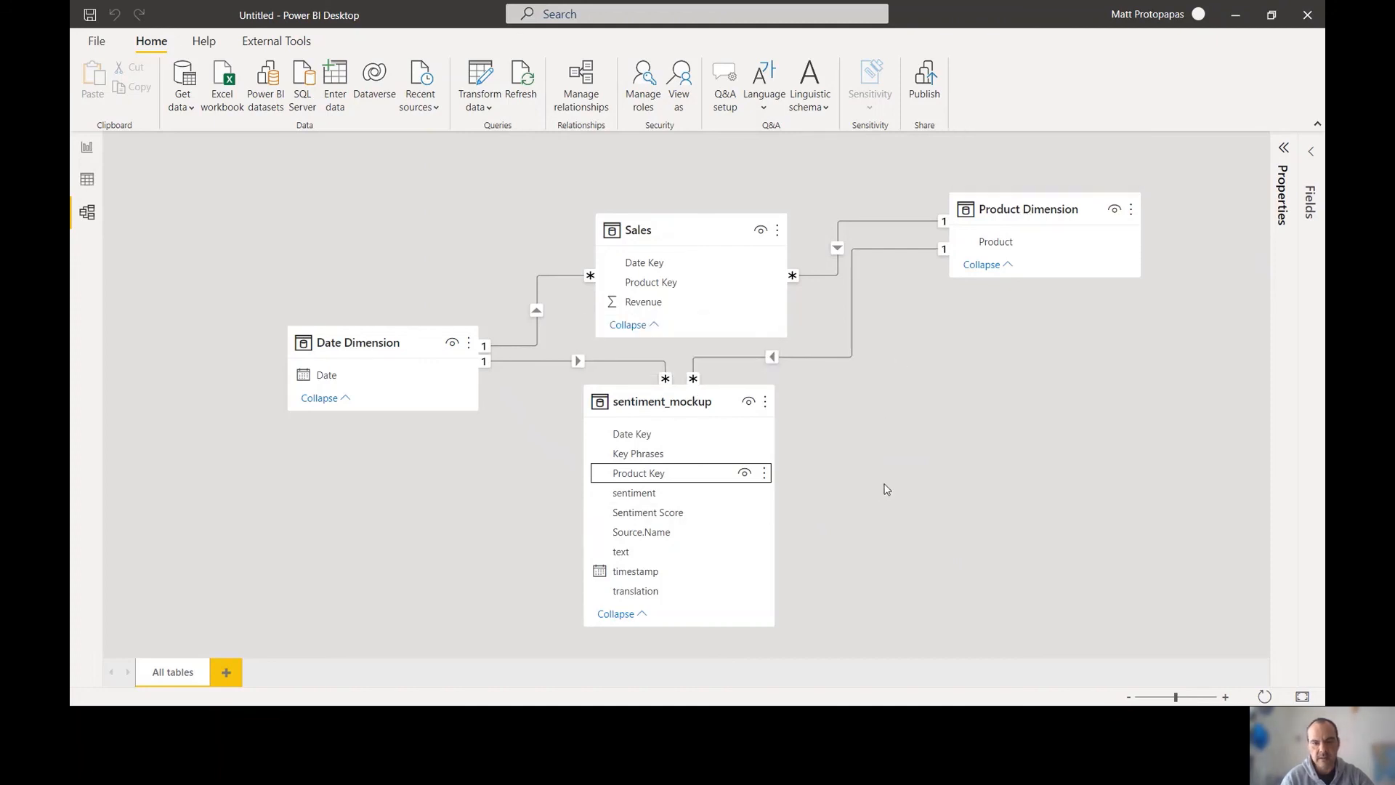
{"action": "left_click_drag", "start_coordinate": [663, 229], "coordinate": [648, 208]}
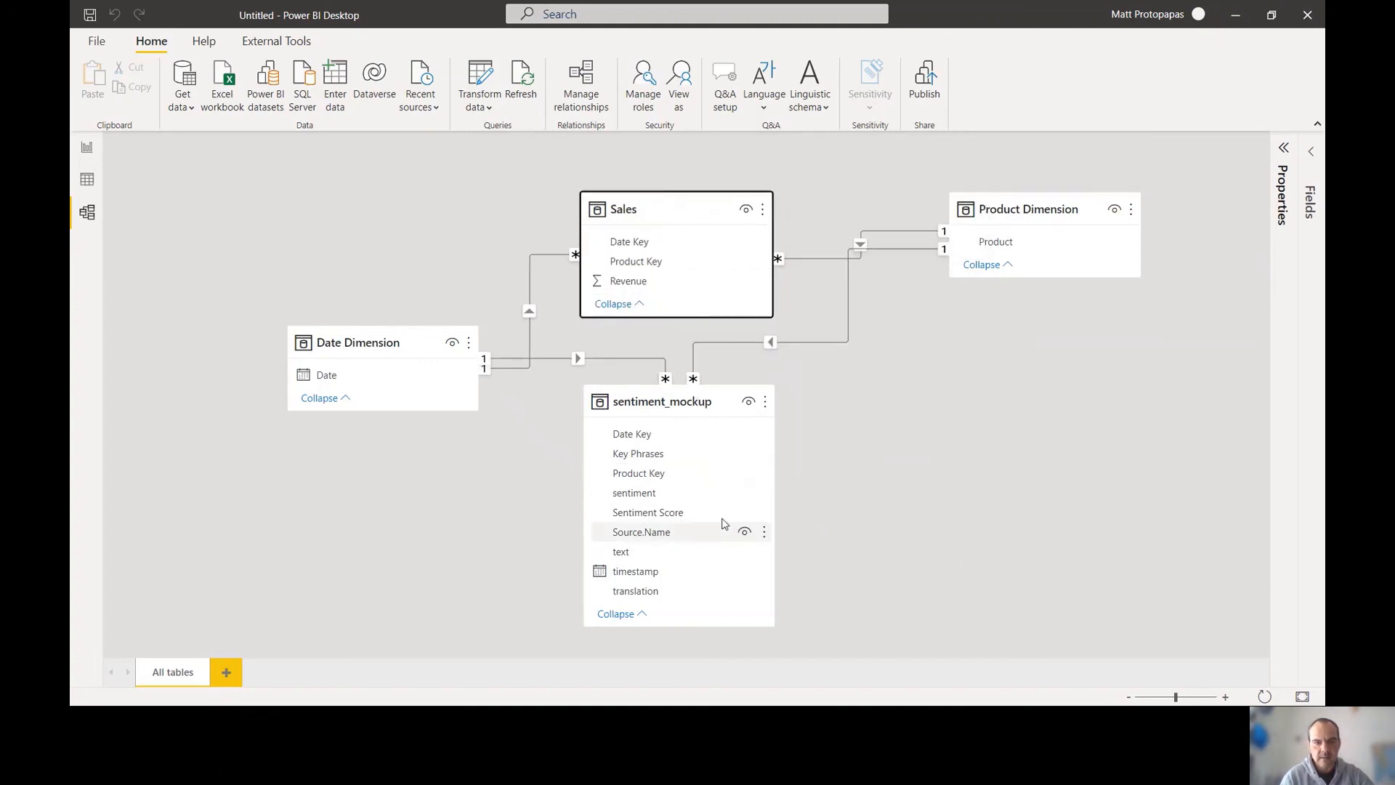
{"action": "left_click_drag", "start_coordinate": [683, 404], "coordinate": [672, 454]}
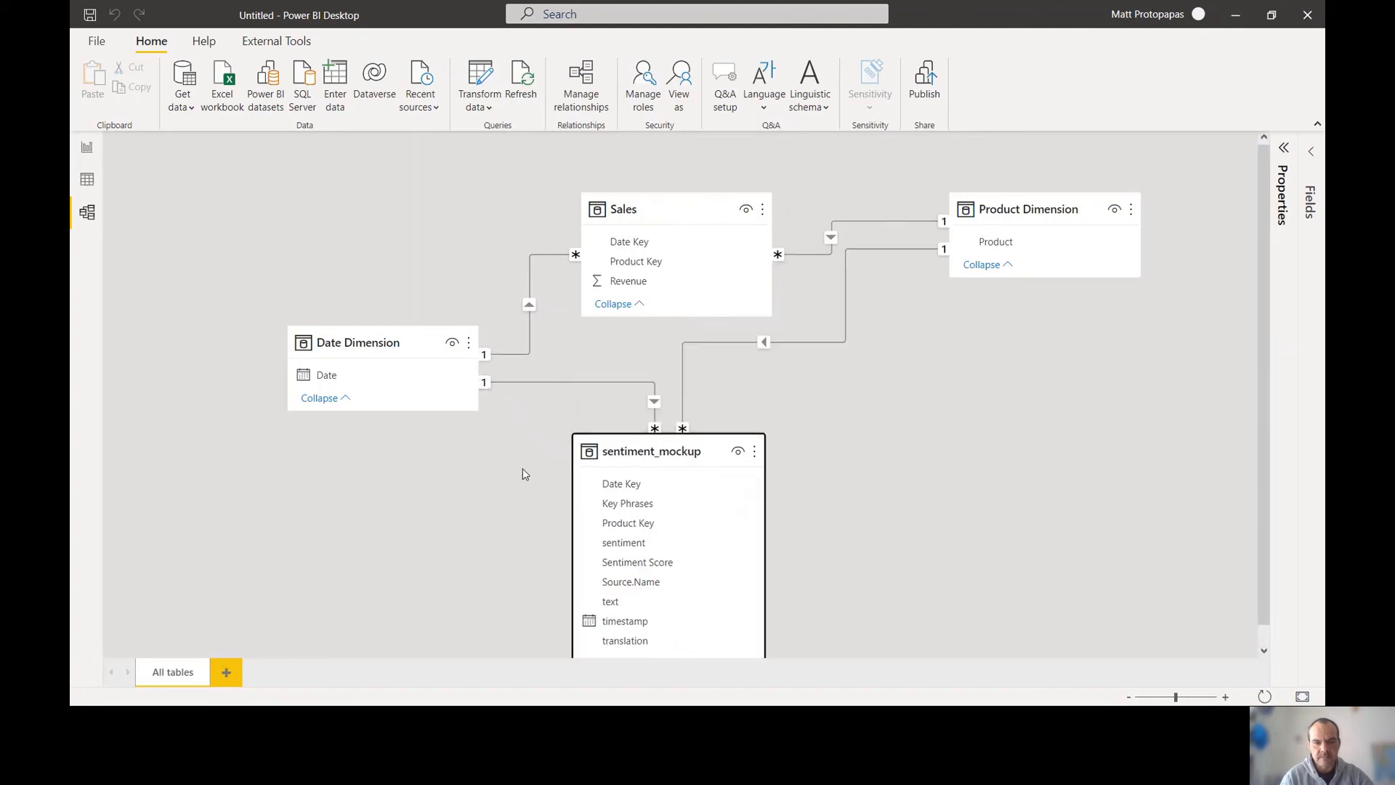
{"action": "scroll", "coordinate": [541, 524], "scroll_direction": "down", "scroll_amount": 1}
Change sentiment_mockup's Sentiment Score column to the Whole number data type
{"action": "left_click", "coordinate": [598, 538]}
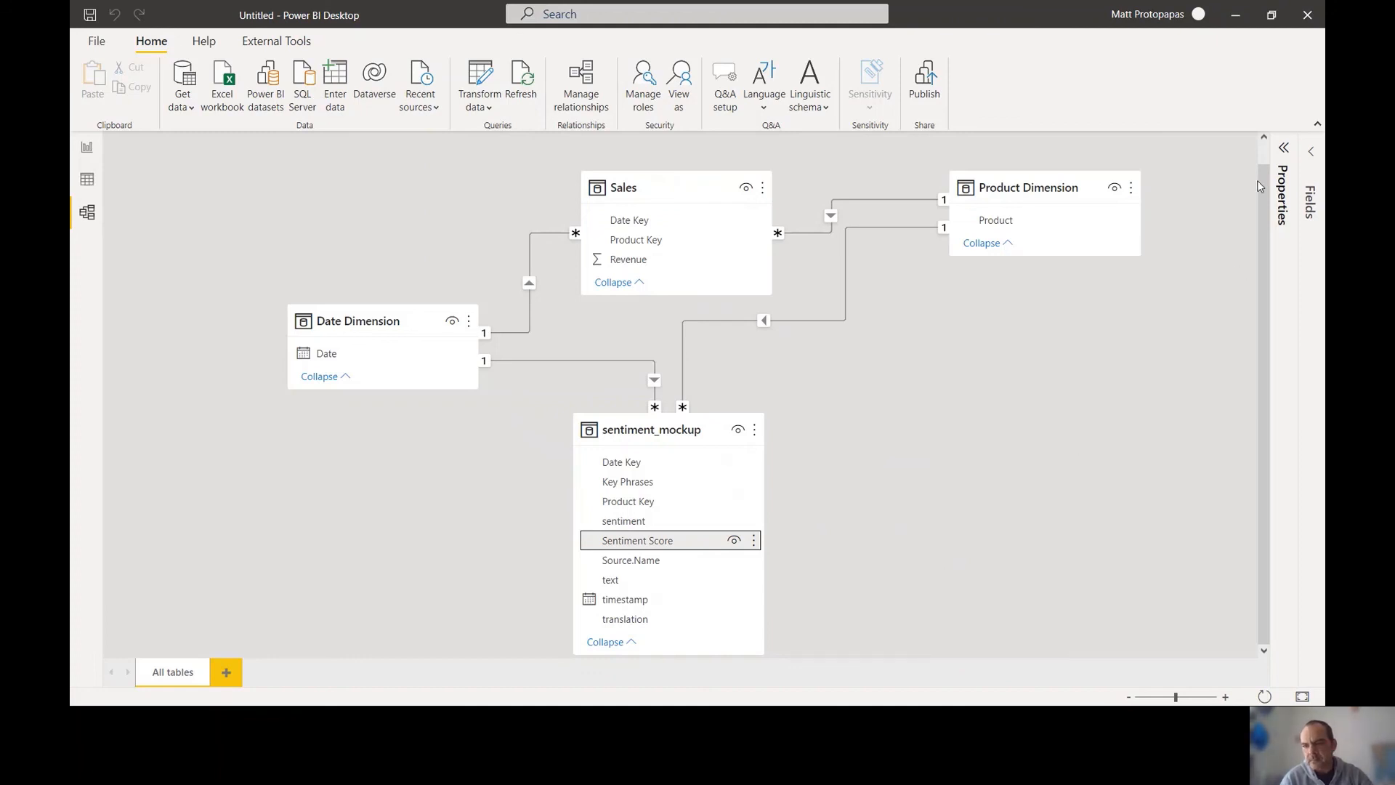
{"action": "left_click", "coordinate": [1281, 150]}
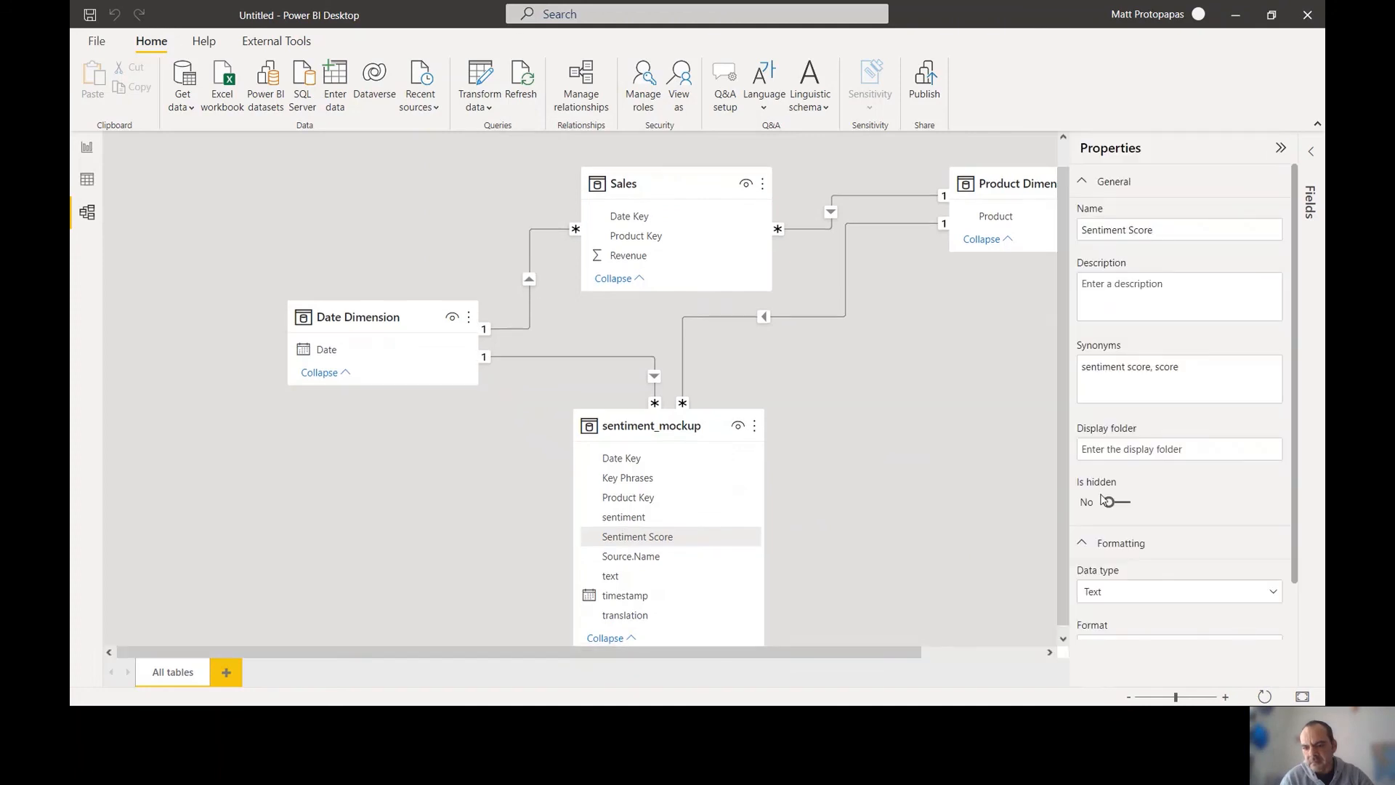
{"action": "scroll", "coordinate": [1082, 550], "scroll_direction": "down", "scroll_amount": 2}
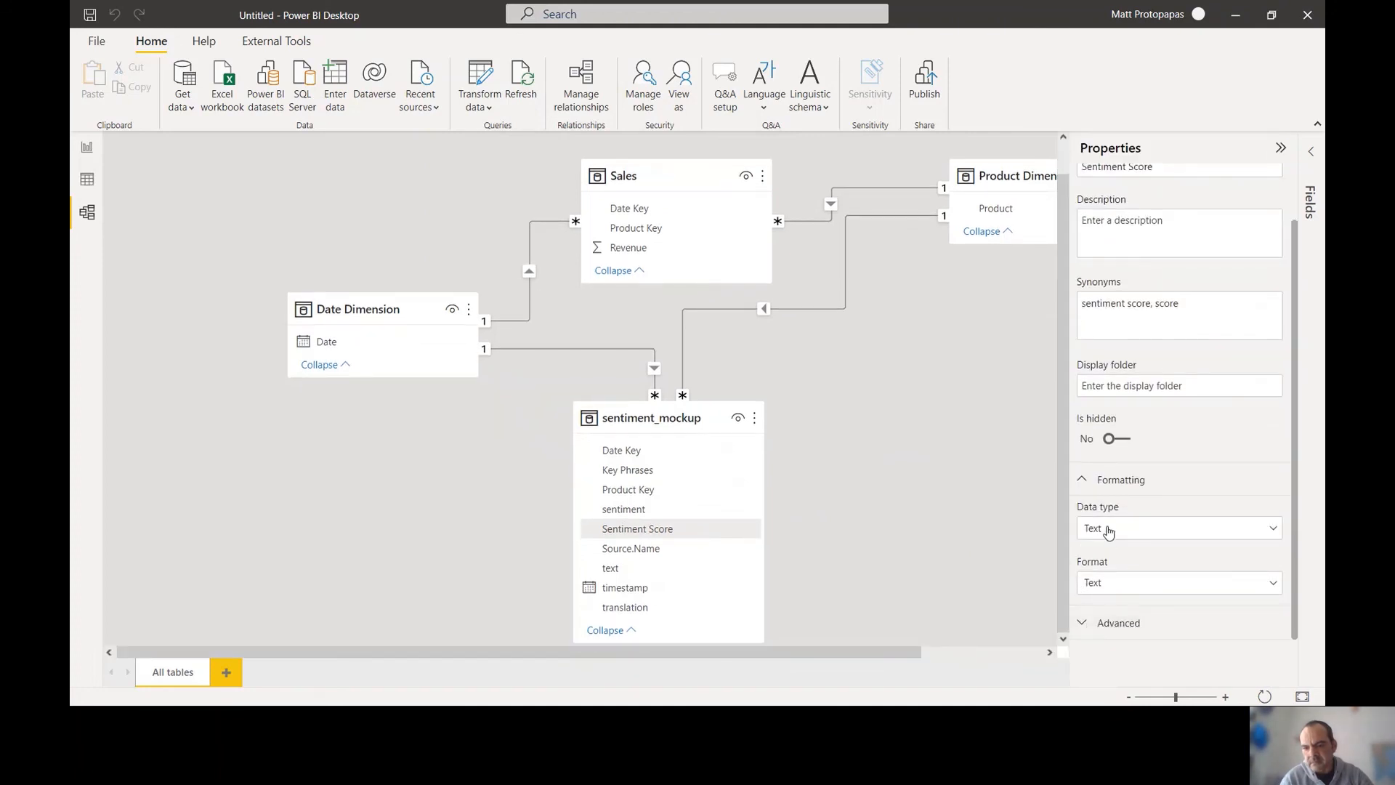
{"action": "left_click", "coordinate": [1108, 535]}
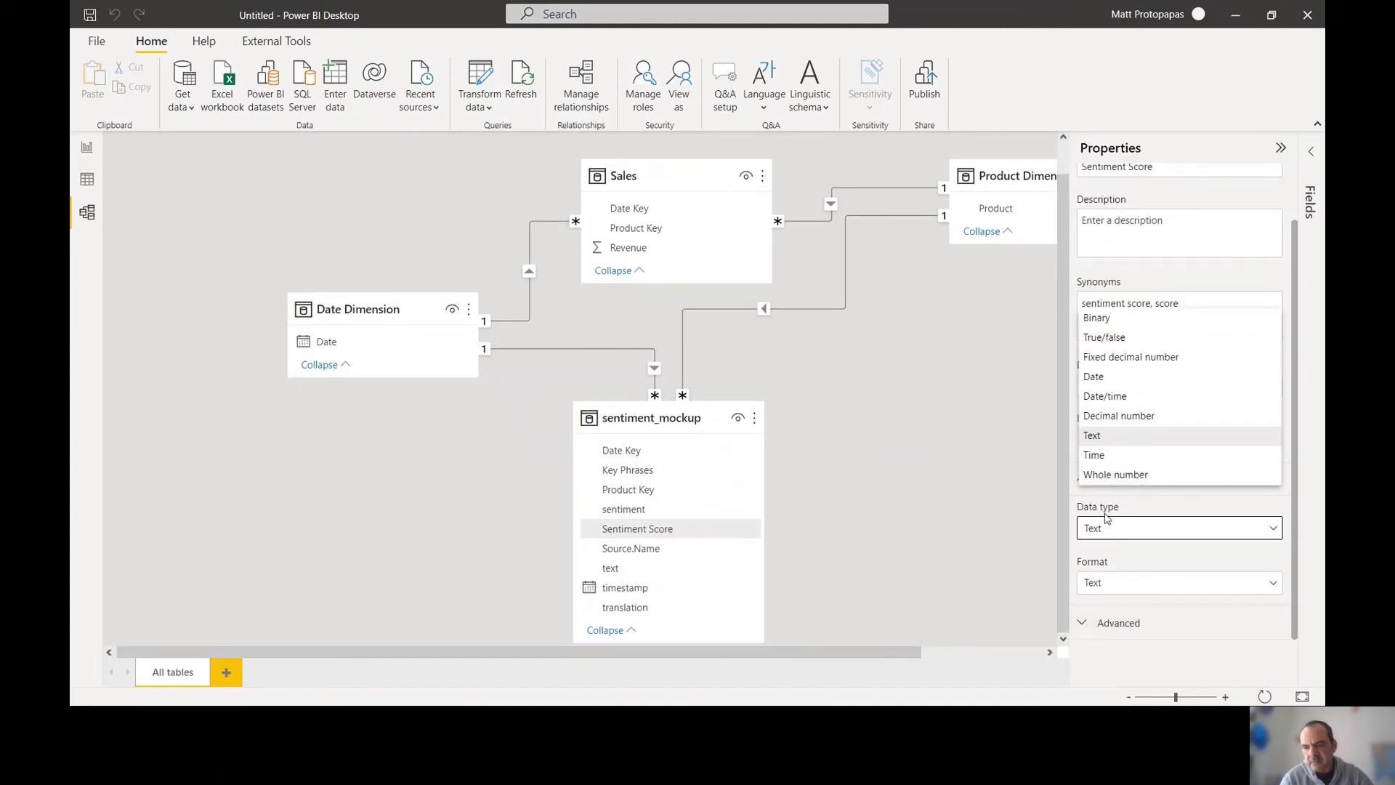
{"action": "left_click", "coordinate": [1111, 474]}
{"action": "left_click", "coordinate": [790, 416]}
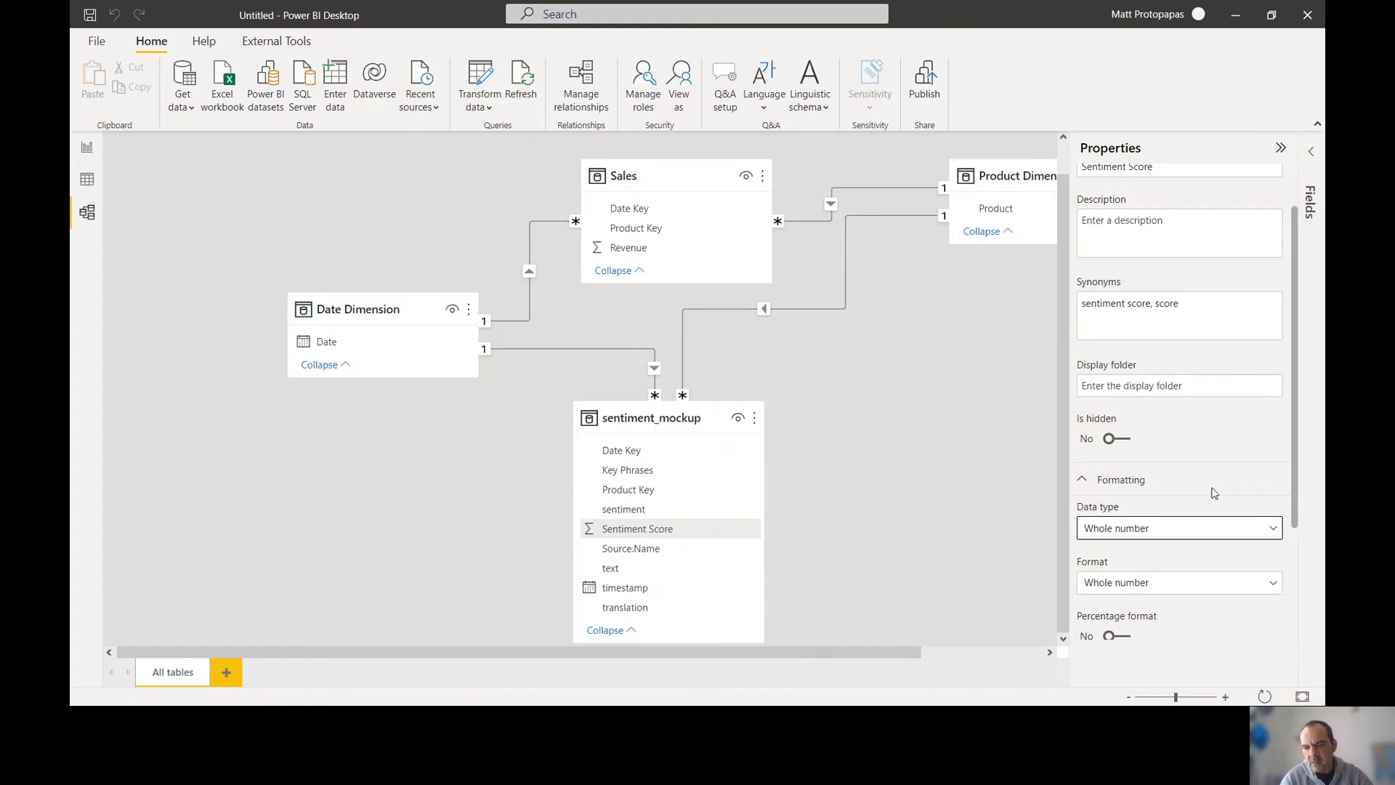
Set Sentiment Score's Summarize by option to Average
{"action": "left_click_drag", "start_coordinate": [1297, 473], "coordinate": [1281, 601]}
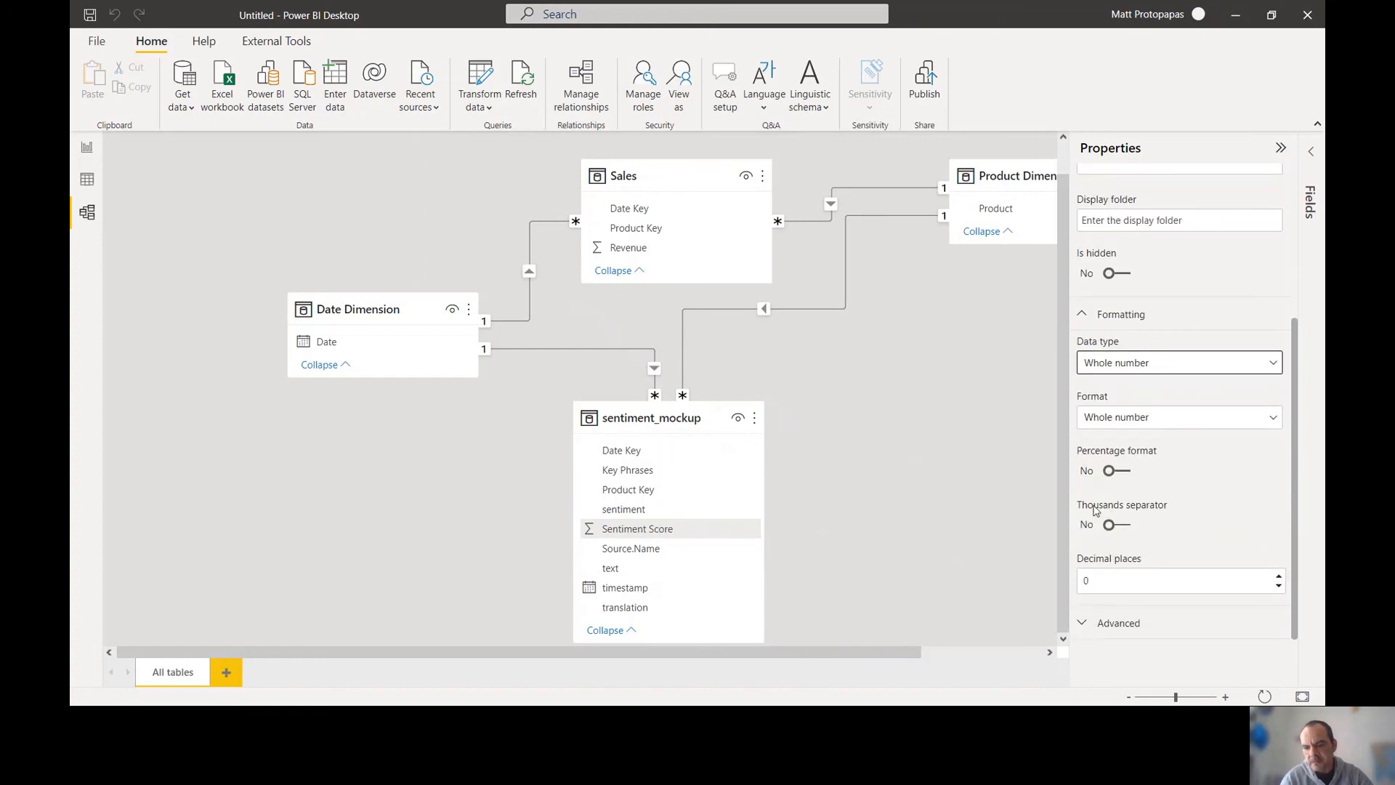
{"action": "left_click", "coordinate": [1082, 625]}
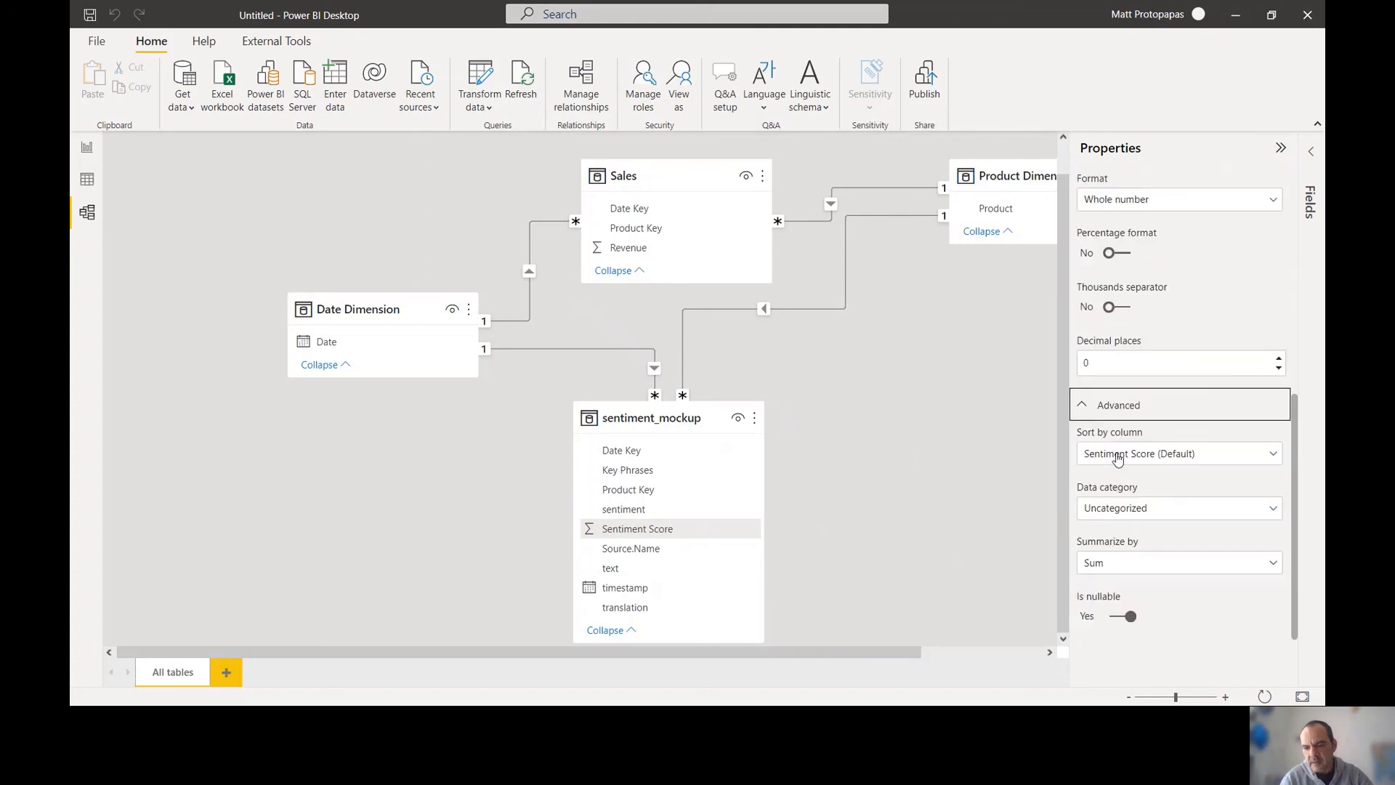
{"action": "left_click", "coordinate": [1102, 573]}
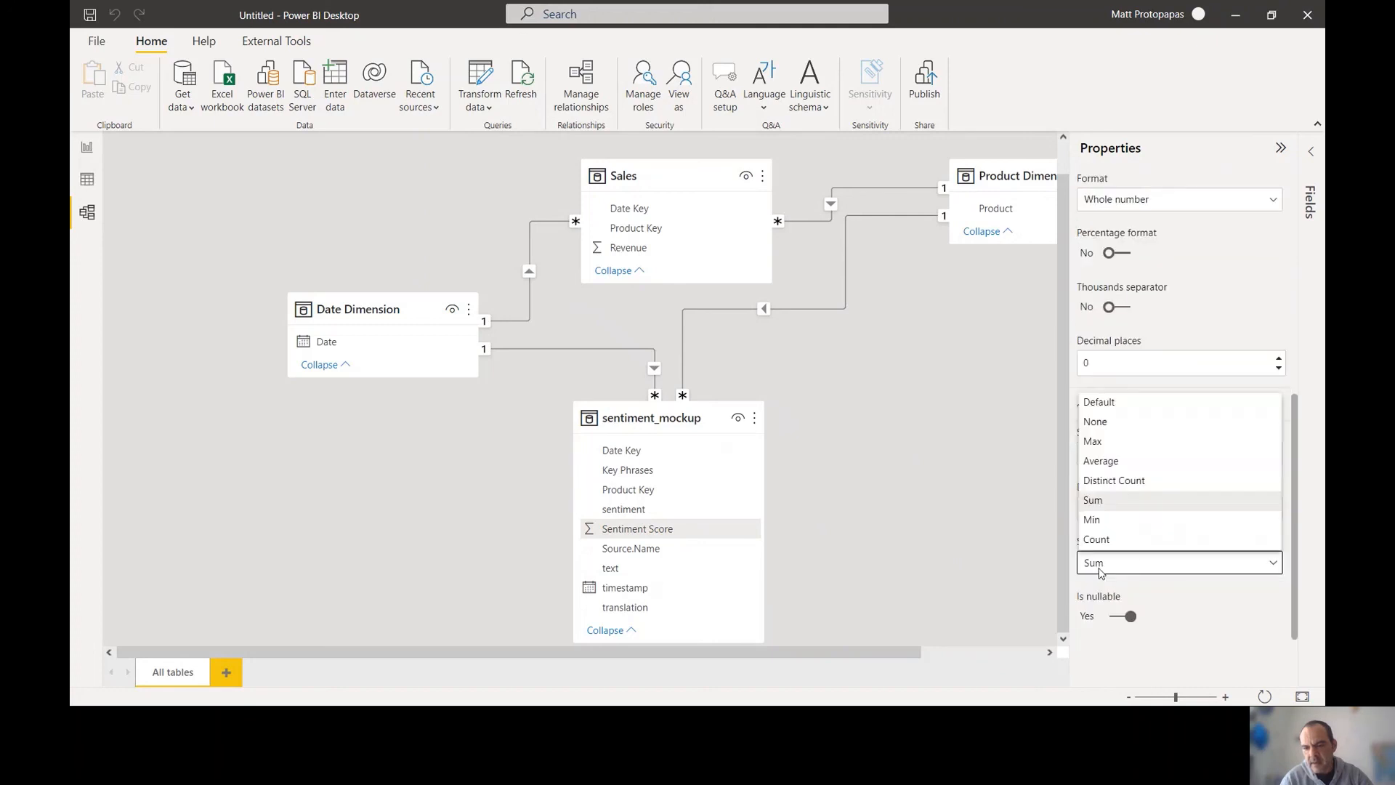
{"action": "left_click", "coordinate": [1102, 465]}
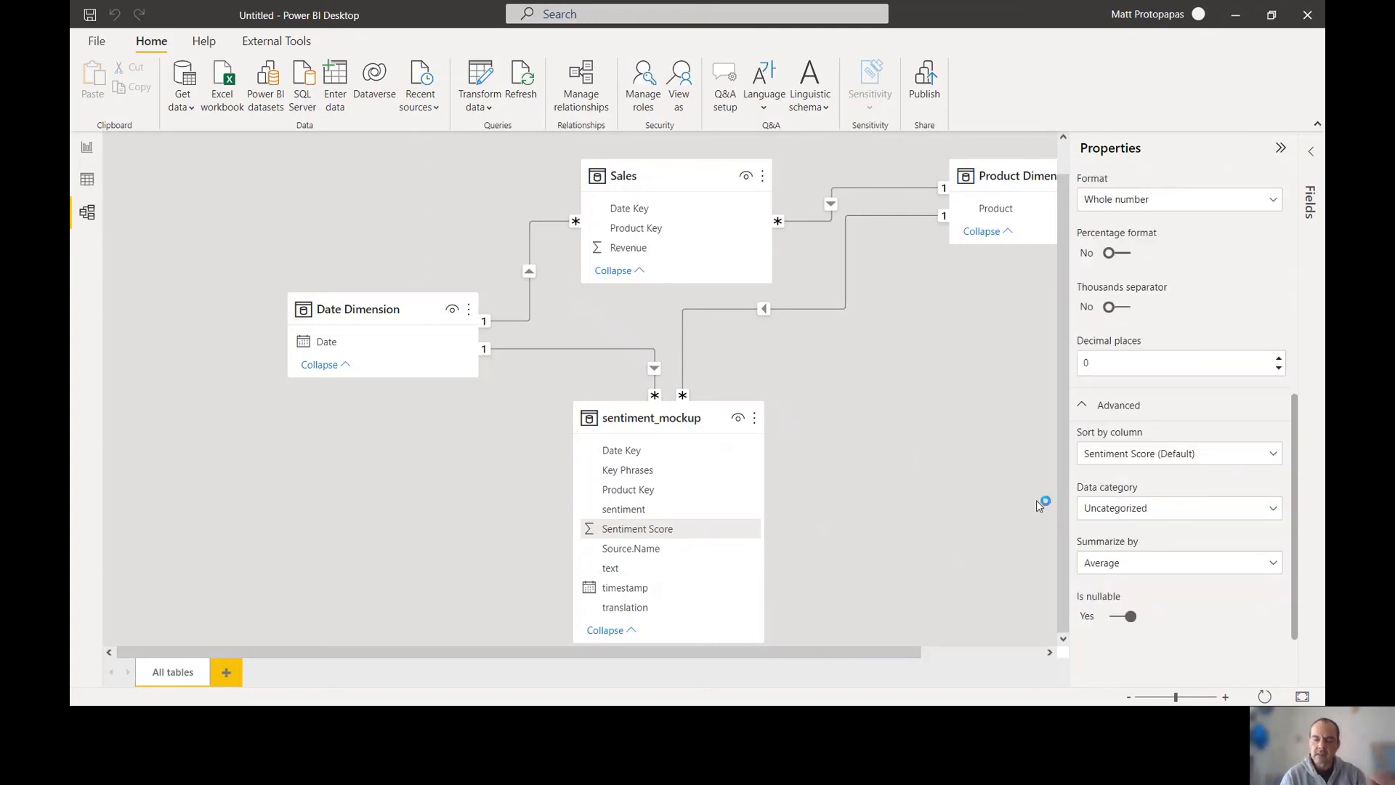